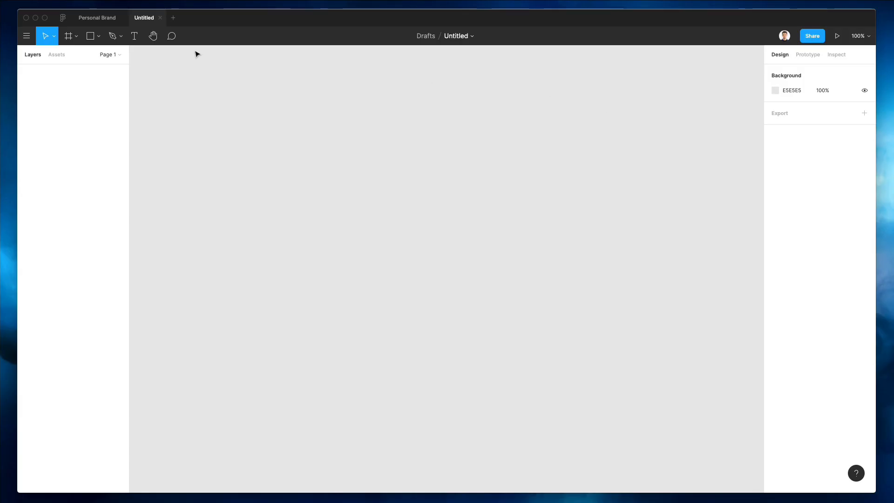
Step: Add a 1440×1024 Desktop frame to the page and rename it '1'
left_click(72, 39)
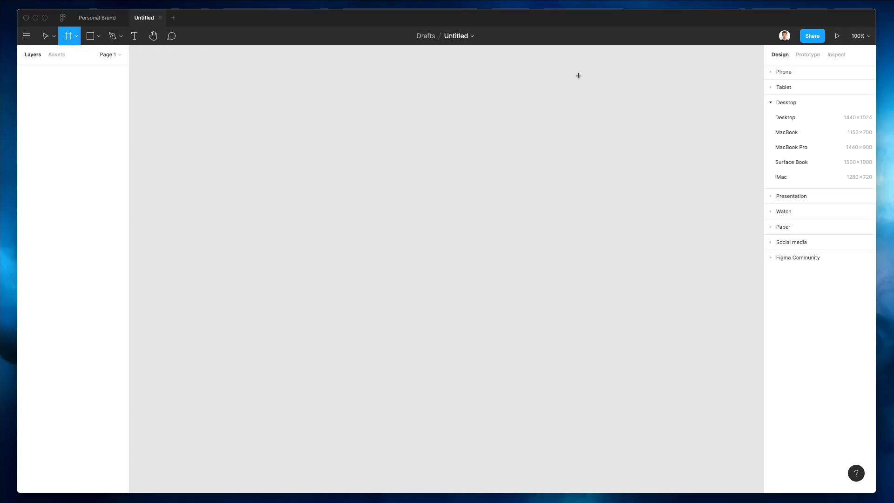
left_click(787, 117)
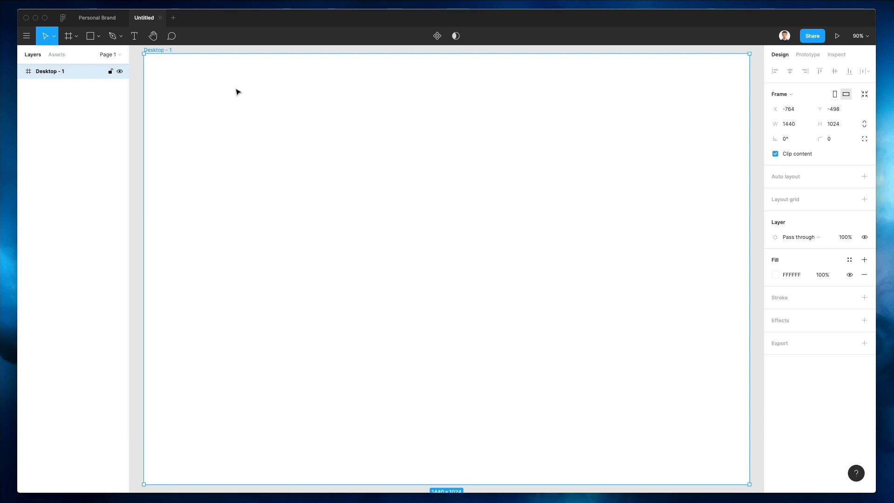
double_click(65, 72)
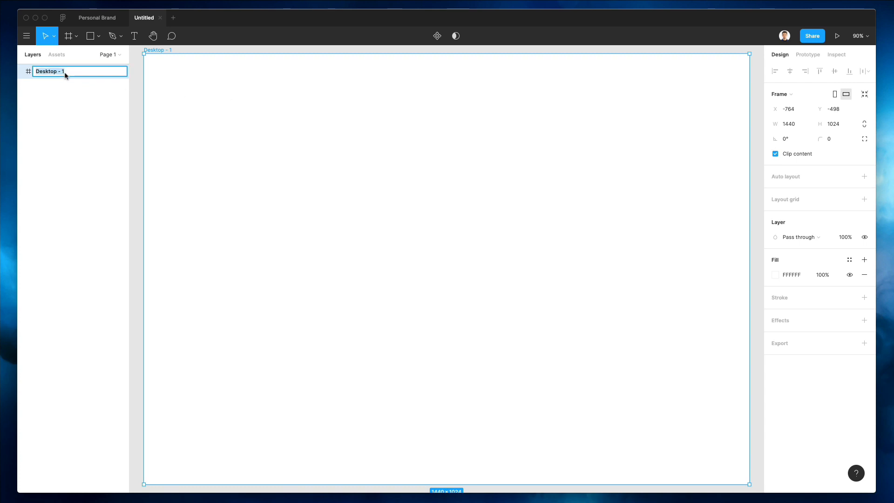
type("1")
key("Return")
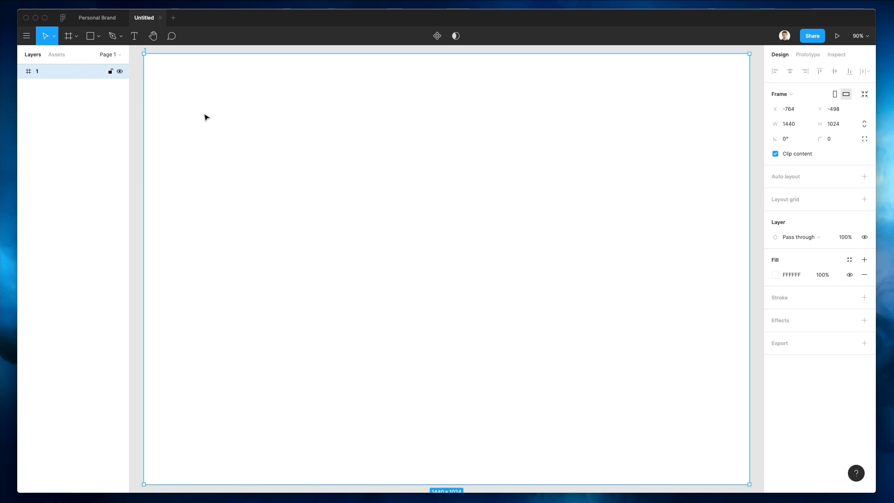
Step: Add a 'Supreme' text layer near the frame's top-left
key("t")
left_click(181, 84)
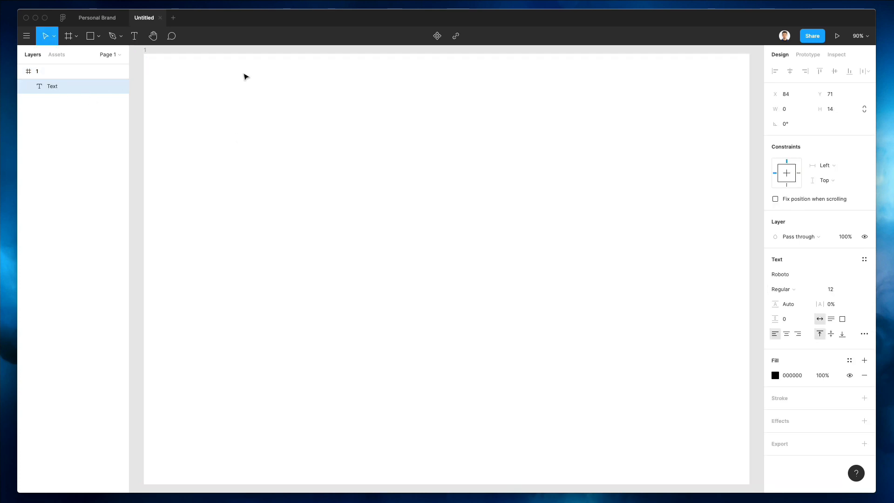
type("Supreme")
key("Escape")
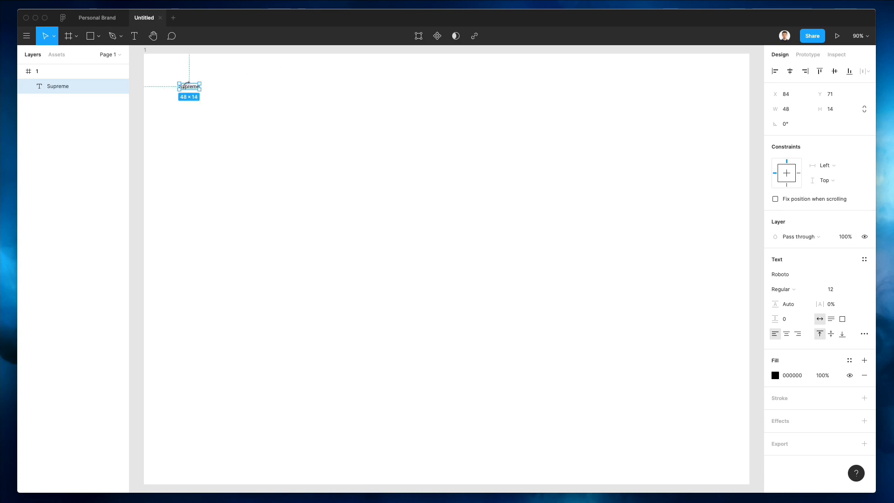
Step: Set the Supreme text to Montserrat at size 26
left_click(791, 275)
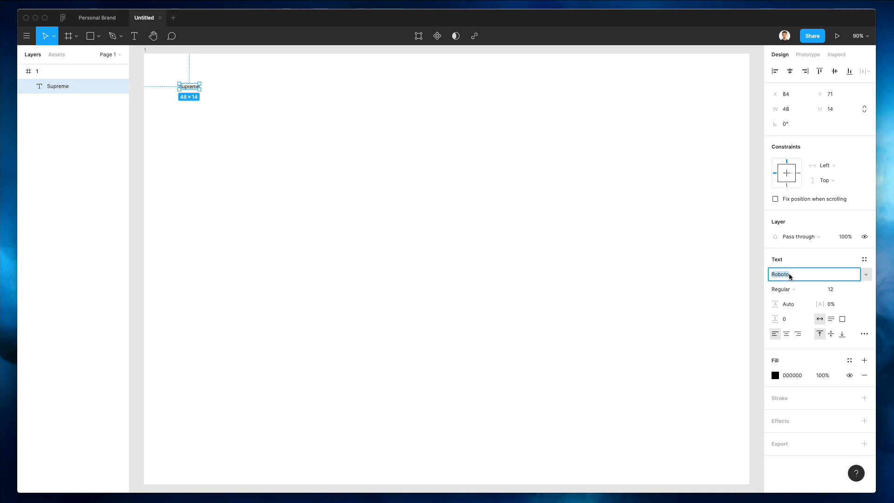
type("Montser")
key("Return")
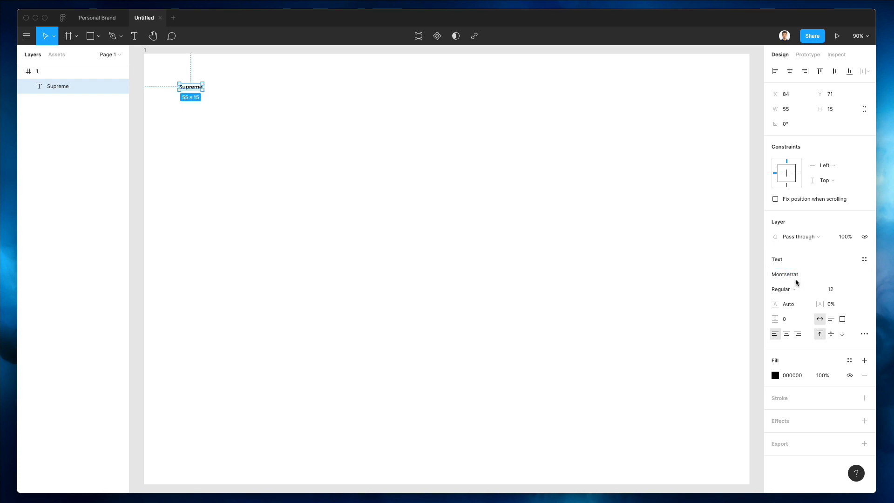
left_click(834, 288)
type("22")
key("Return")
key("Up")
key("Up")
key("Up")
key("Up")
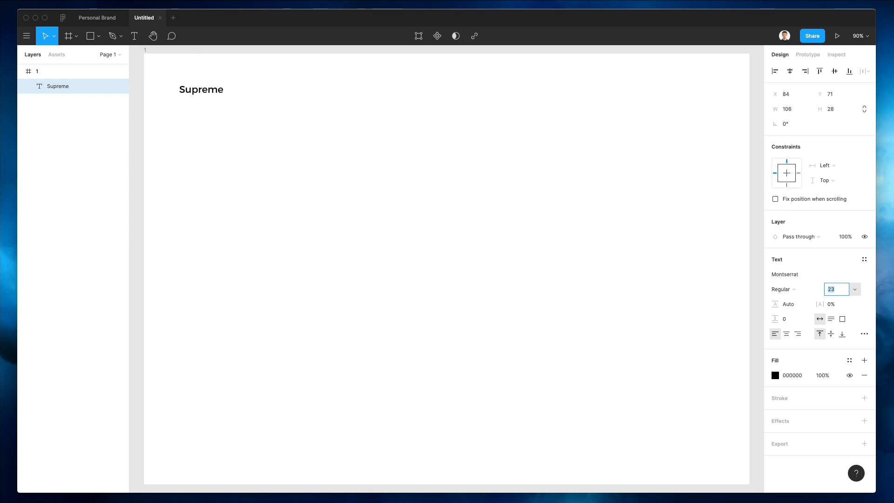
Step: Position the Supreme logo in the top-left corner of the frame
left_click(422, 168)
left_click_drag(199, 92, 189, 83)
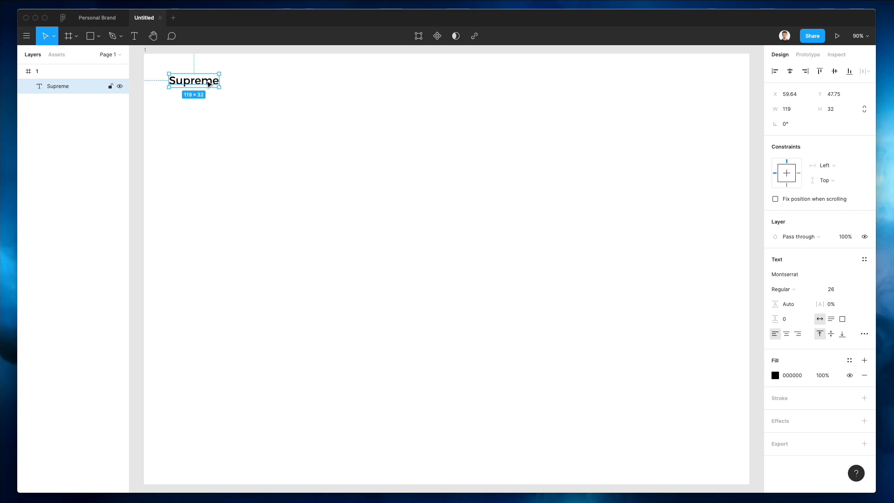
left_click_drag(209, 84, 413, 91)
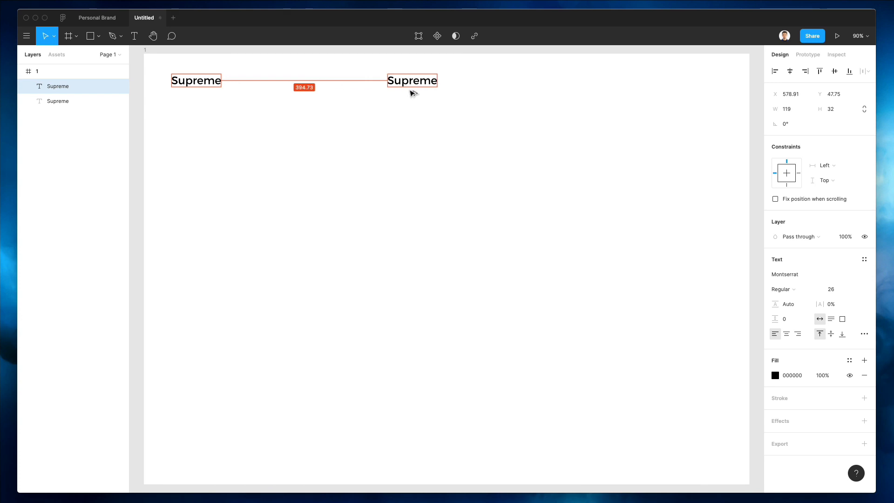
Step: Make the Supreme copy 15 pt and align it with the logo's baseline
left_click(832, 288)
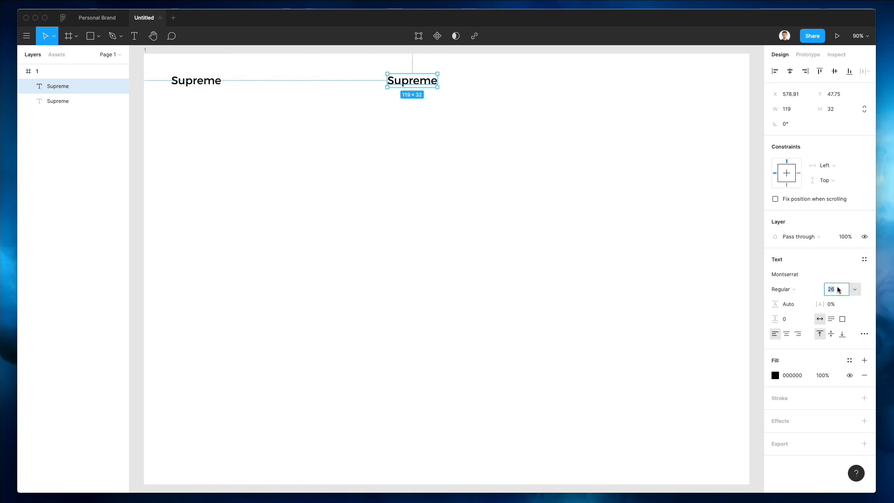
type("16")
key("Return")
key("Down")
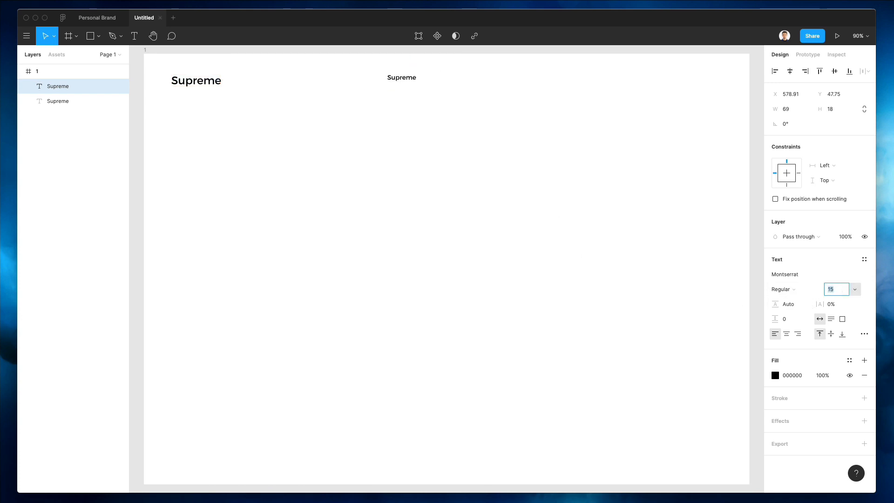
left_click(385, 166)
left_click_drag(400, 81, 397, 84)
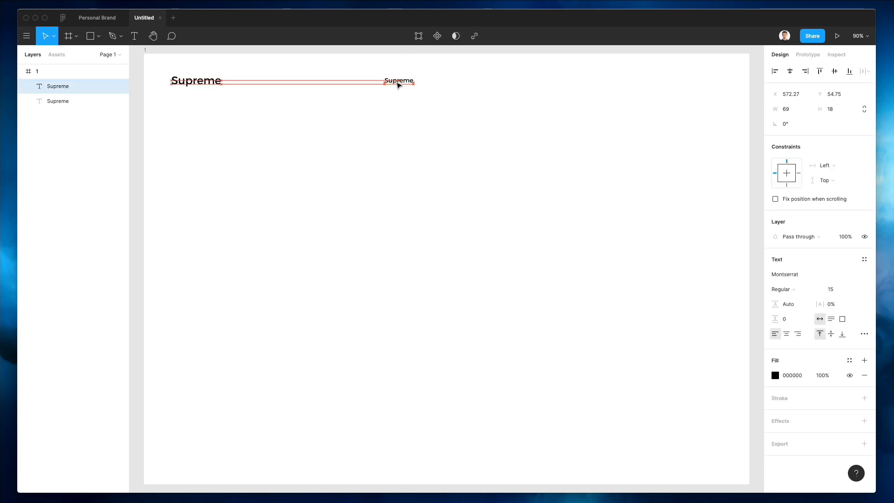
Step: Retype the copy as 'About' and centre-align it
left_click(210, 81)
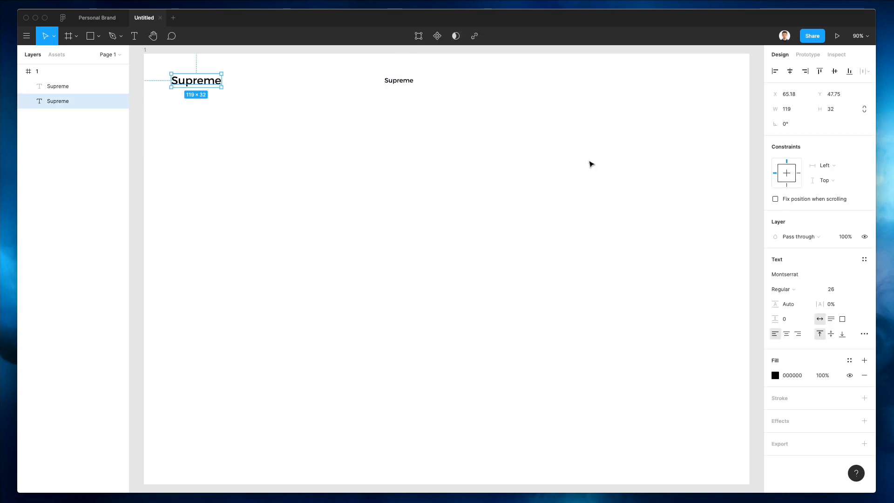
left_click(389, 82)
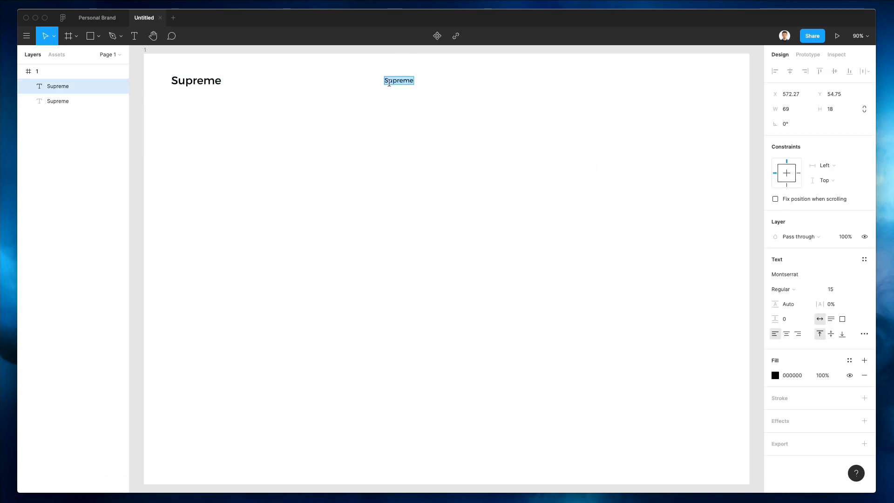
type("About")
key("Escape")
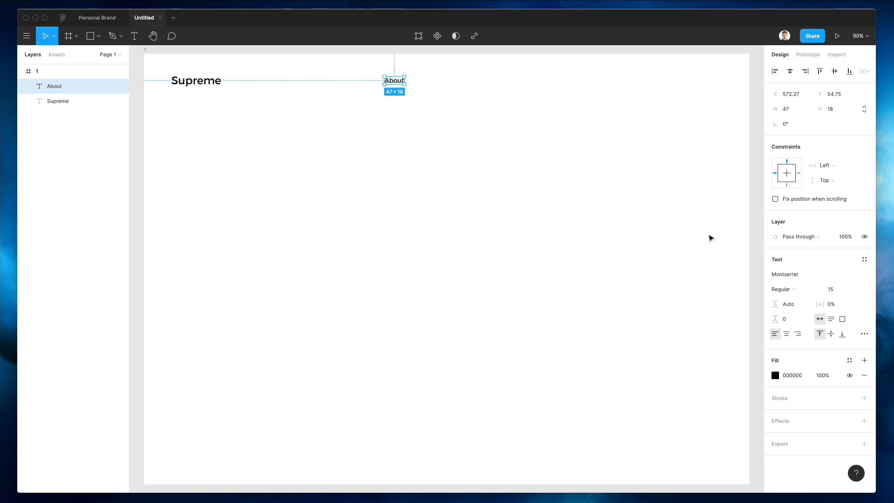
left_click(788, 334)
Step: Duplicate About into a row of five evenly spaced links
left_click_drag(396, 86, 451, 85)
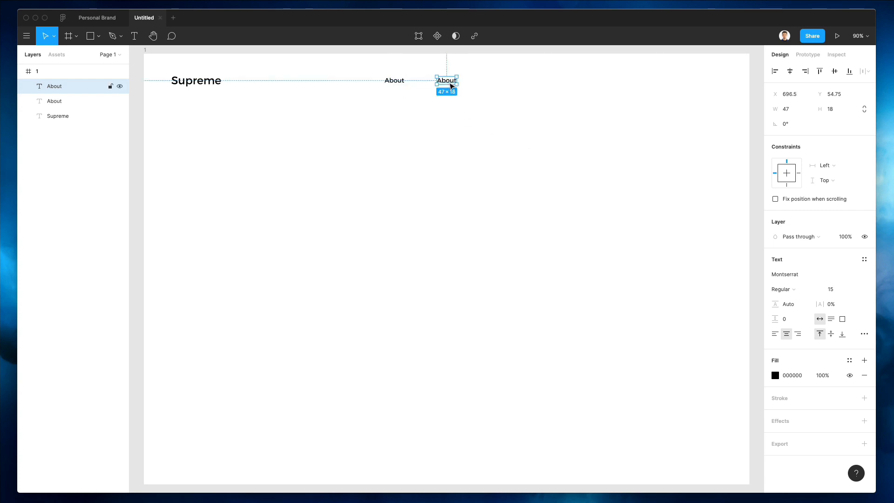
key("super+d")
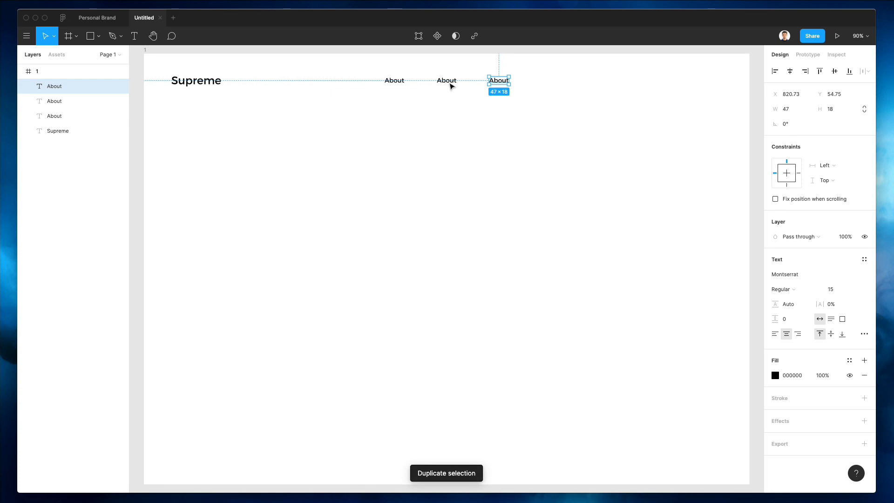
key("super+d")
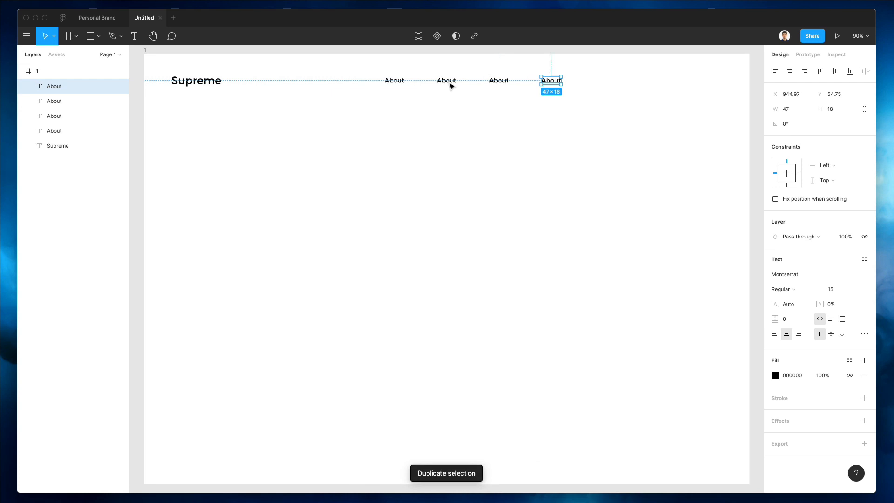
key("super+d")
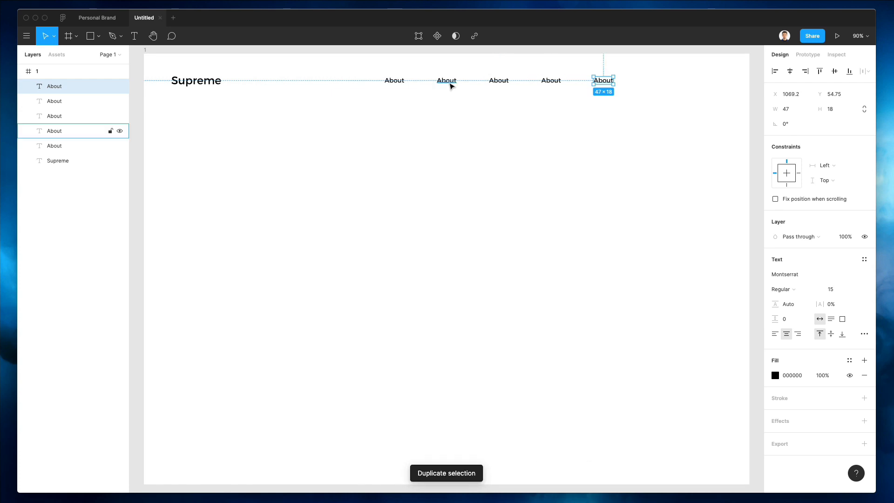
Step: Shift the five About links left together and set them to 13 pt
left_click_drag(634, 104, 400, 73)
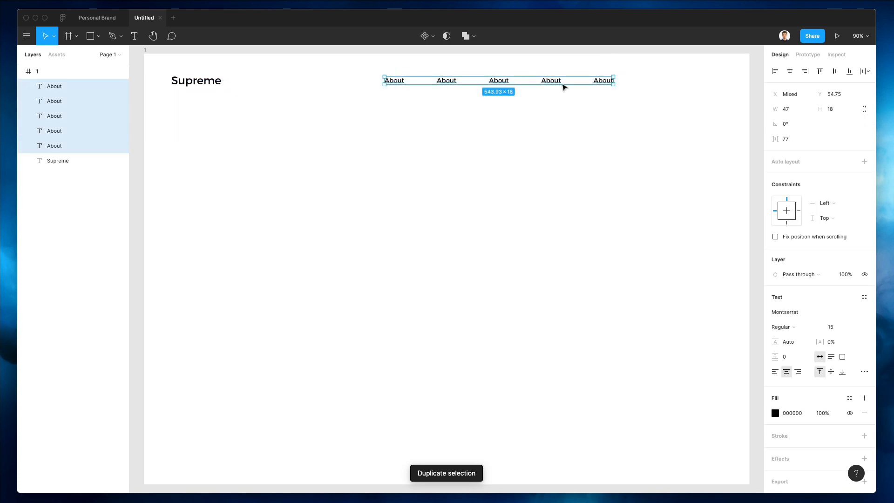
left_click_drag(552, 84, 504, 86)
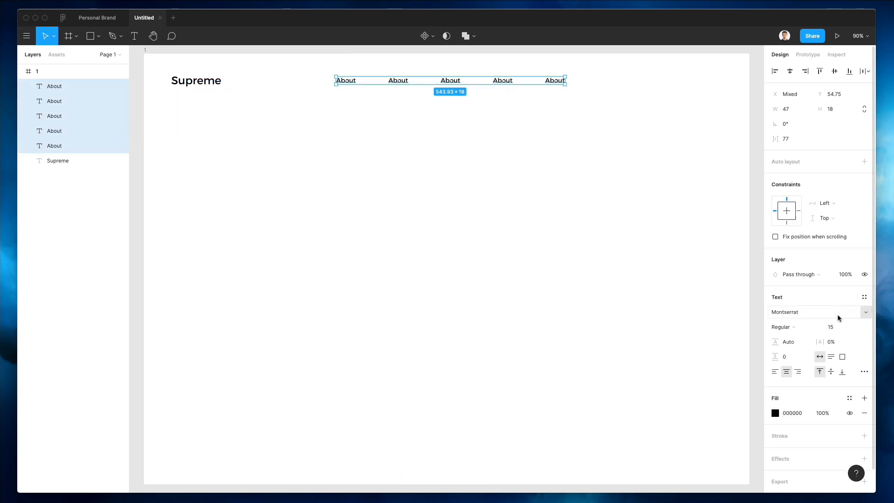
left_click(831, 326)
type("13")
key("Return")
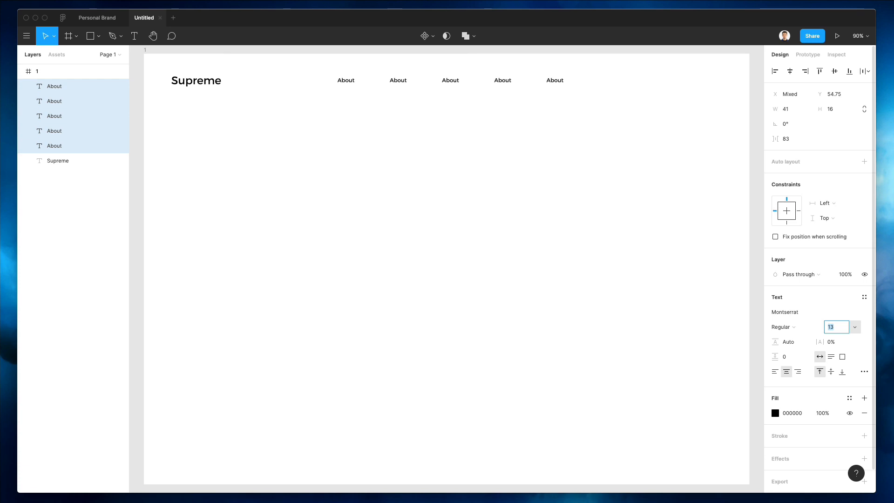
Step: Relabel the nav links to About, Features, Services, Pricing and Contact Us
left_click(673, 296)
double_click(402, 79)
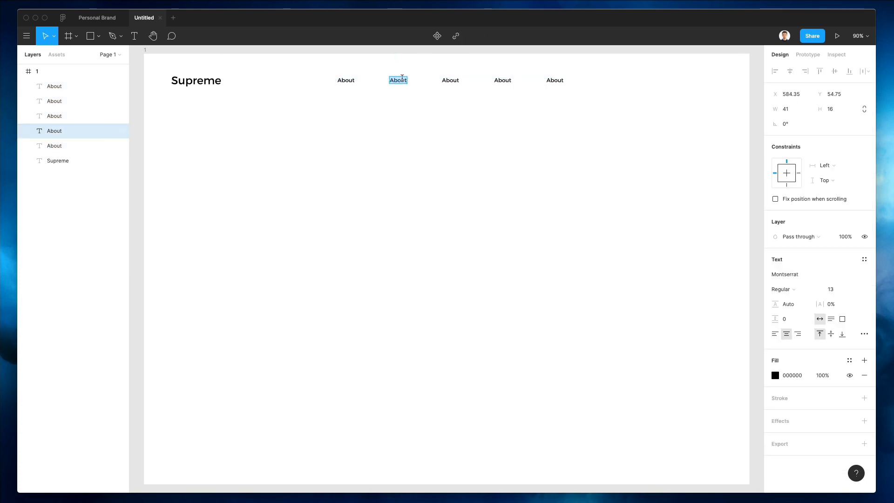
type("Features")
double_click(443, 80)
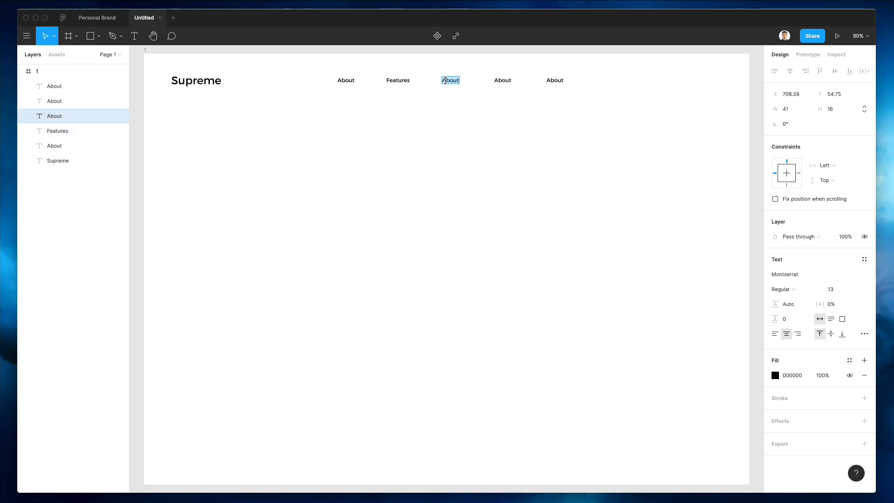
type("Services")
double_click(502, 80)
type("Pricing")
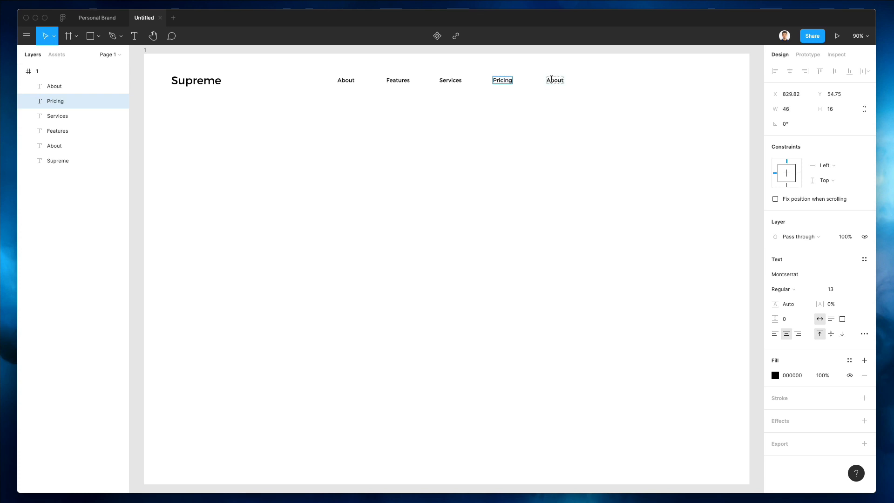
double_click(552, 80)
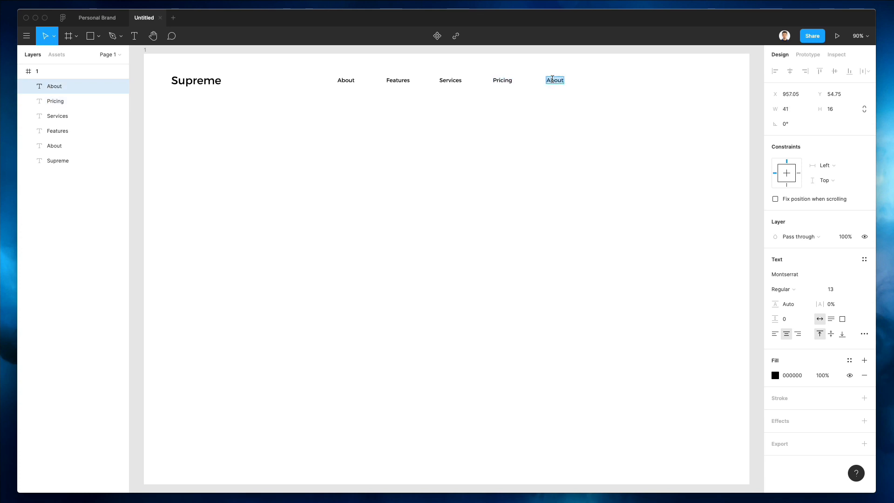
type("Contact Us")
key("Escape")
Step: Add 'Login' and 'Sign Up' text copies at the right end of the nav
left_click_drag(561, 82, 665, 92)
double_click(672, 80)
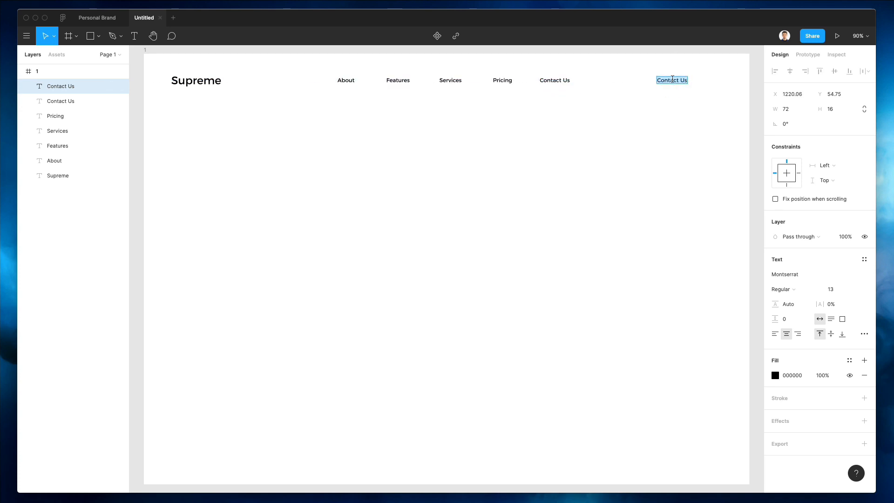
type("Login")
key("Escape")
left_click_drag(672, 83, 711, 84)
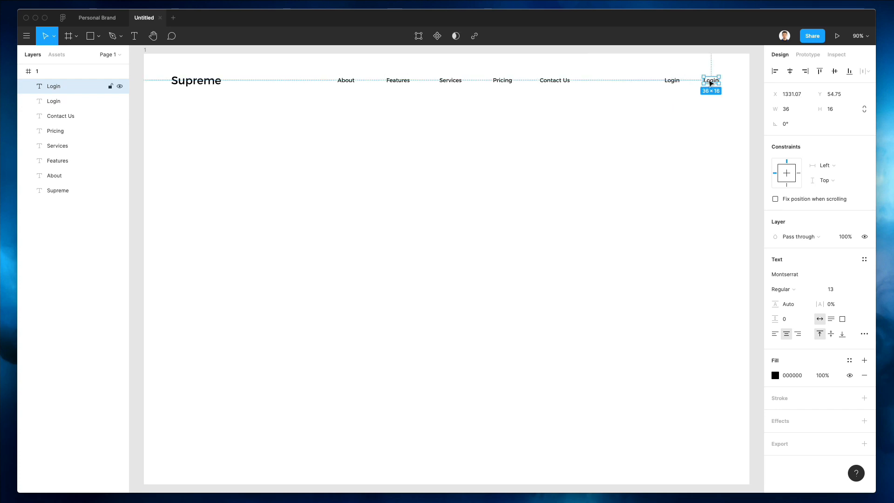
double_click(711, 80)
type("Sign Up")
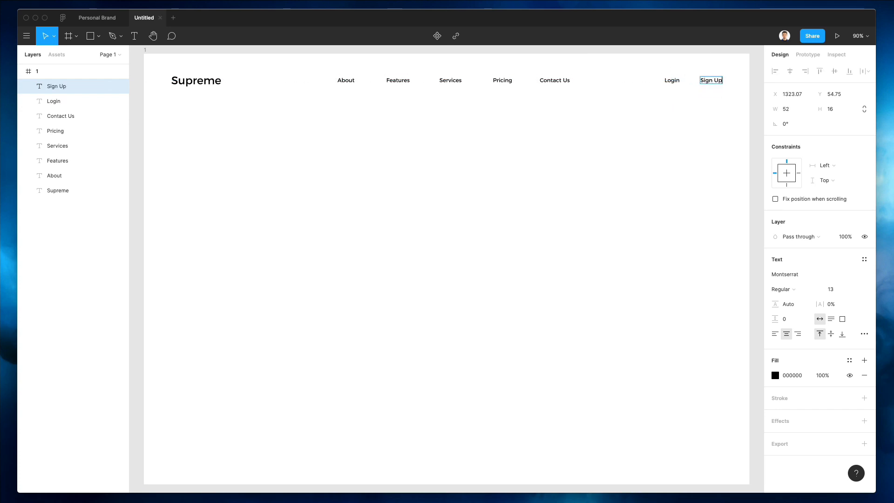
key("Escape")
Step: Draw a grey rectangle over the Sign Up link, then select frame 1
left_click(644, 124)
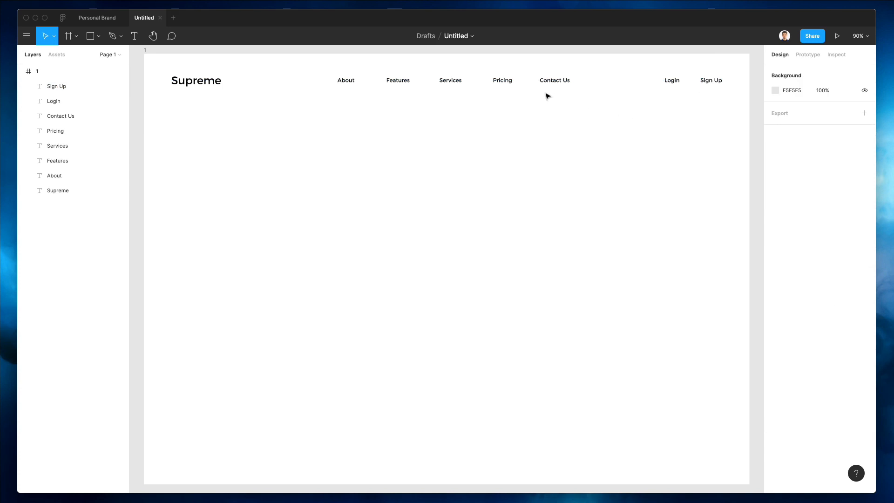
key("r")
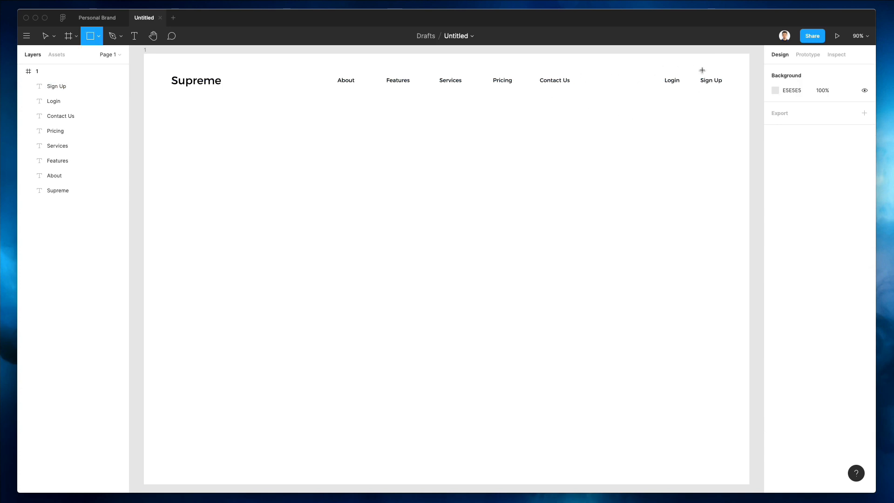
left_click_drag(691, 69, 734, 93)
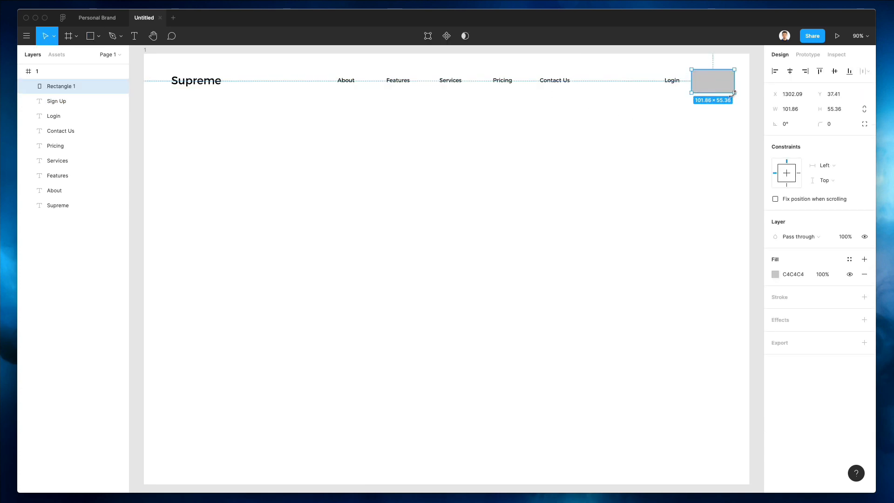
left_click(554, 116)
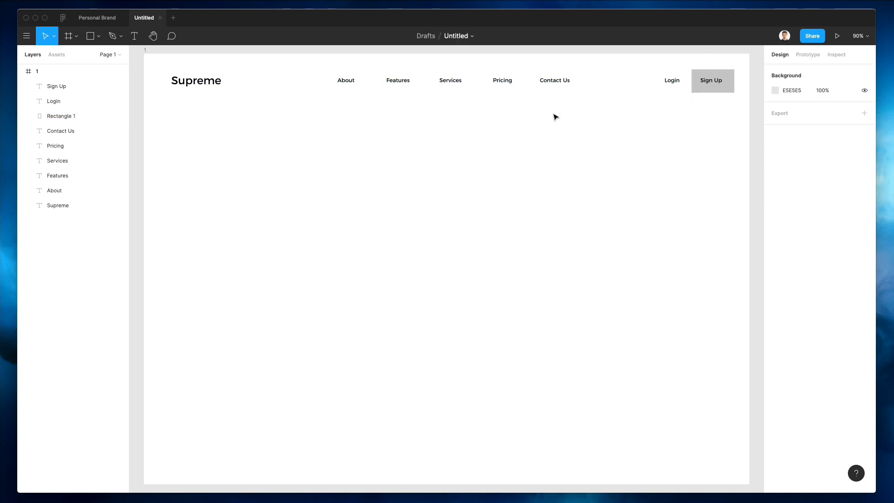
left_click(145, 50)
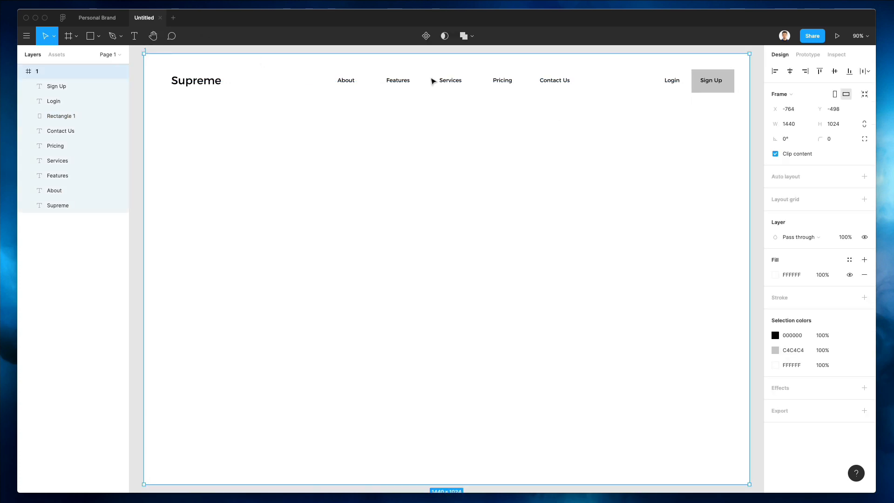
mouse_move(854, 203)
Step: Add a layout grid to frame 1 as 12 columns
left_click(864, 199)
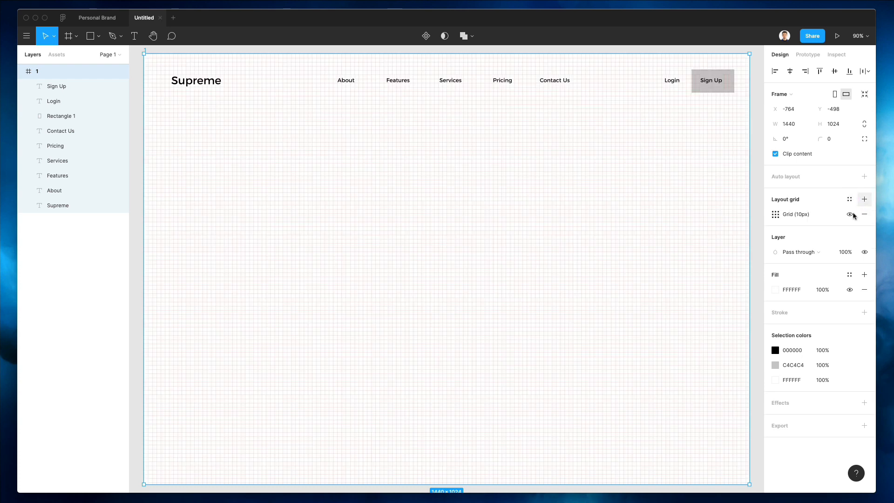
left_click(775, 214)
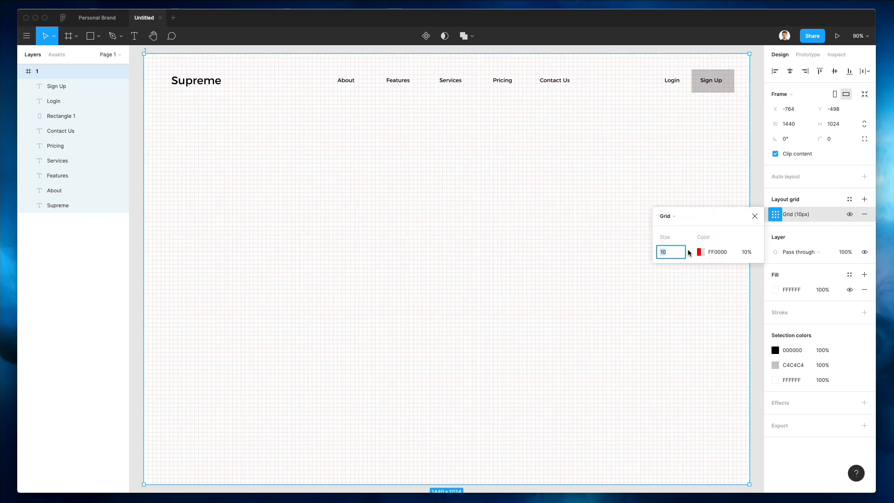
left_click(666, 215)
left_click(678, 227)
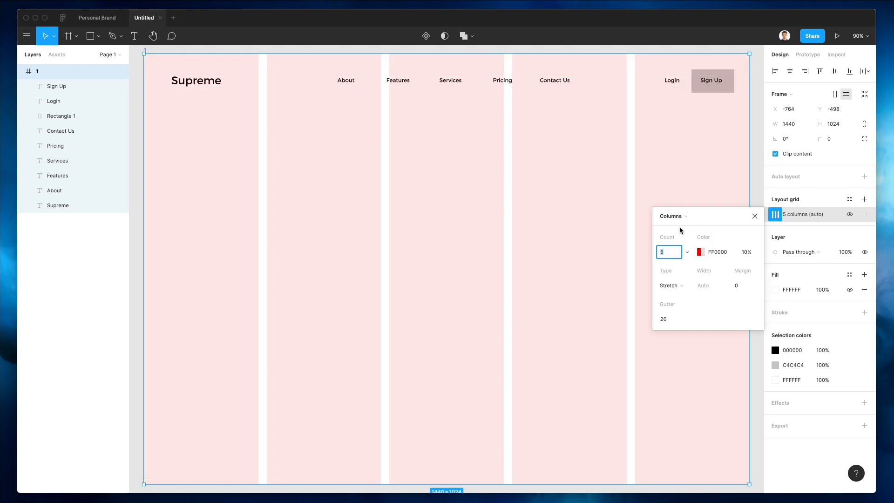
key("Up")
key("Up")
key("Up")
key("Up")
key("Up")
key("Up")
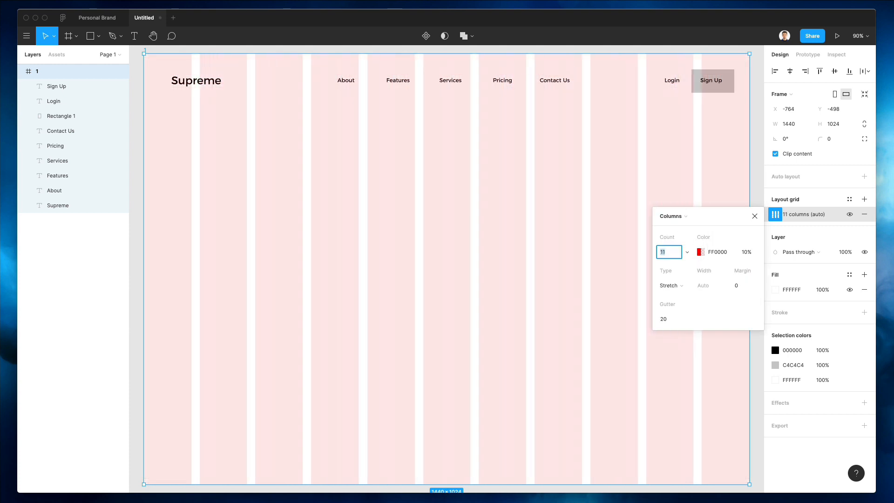
key("Up")
Step: Set the column grid margin to 65 and gutter to 16
left_click(742, 290)
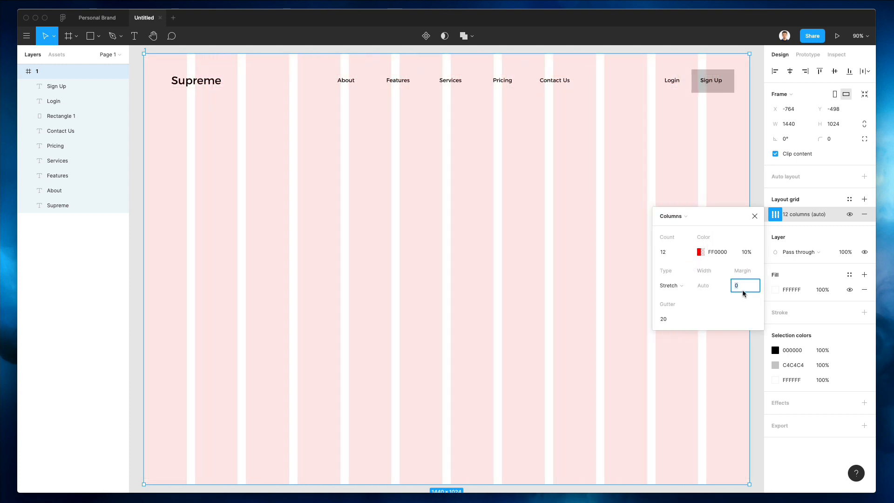
key("shift+Up")
key("shift+Up")
key("shift+Up")
key("shift+Up")
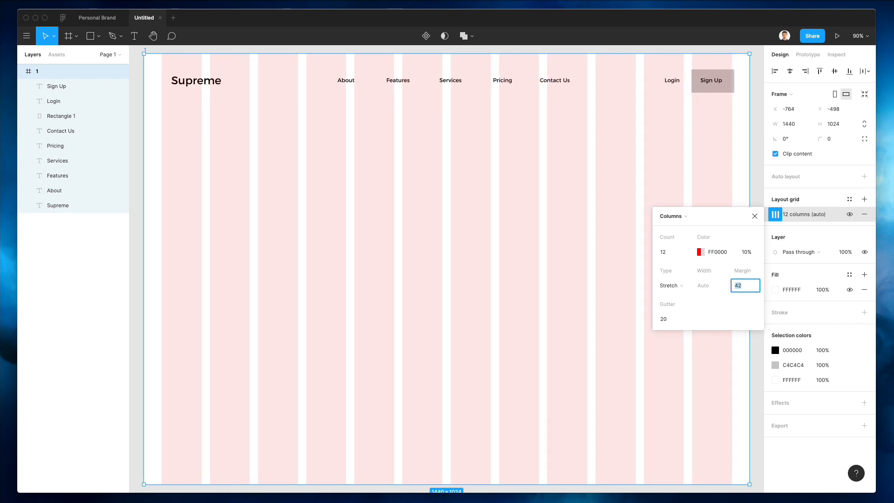
key("Up")
key("shift+Up")
key("shift+Up")
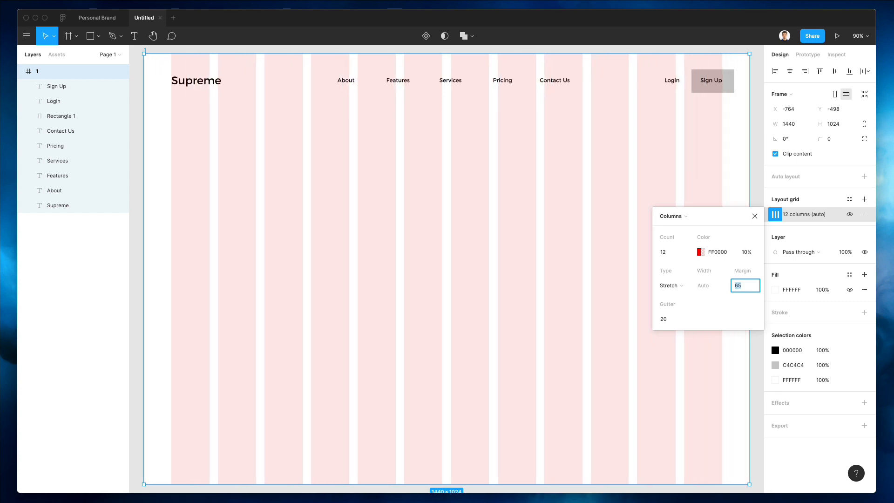
left_click(664, 317)
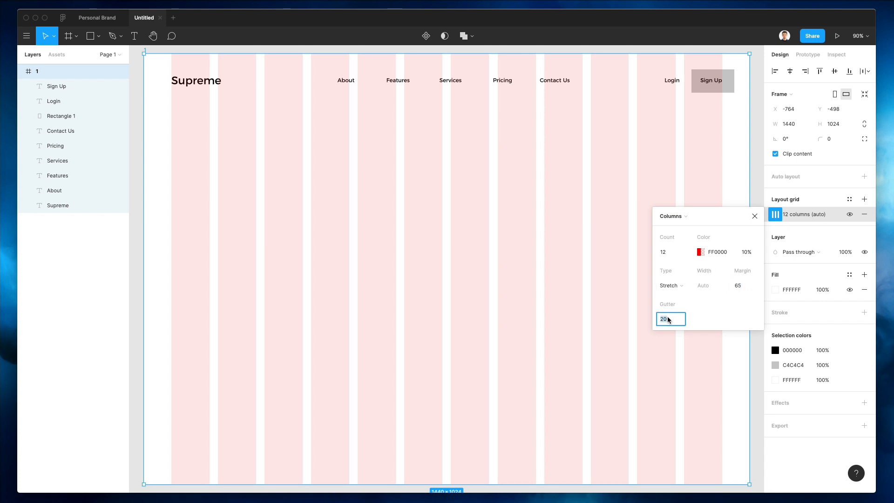
key("Down")
key("Down")
key("Down")
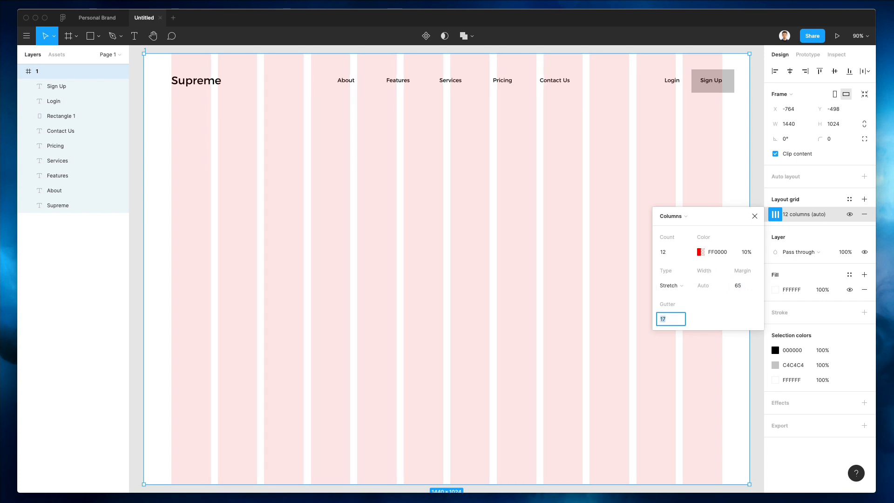
key("Down")
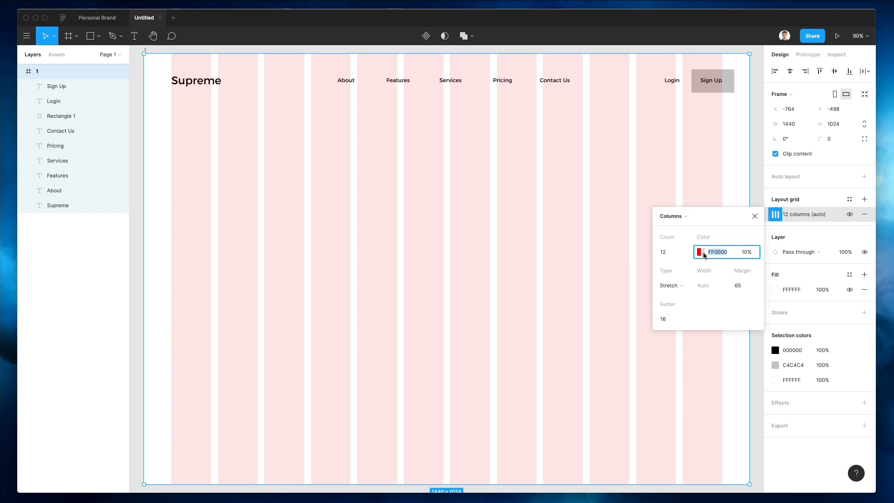
Step: Change the grid colour to a pale near-white EEE4E4
left_click(700, 251)
left_click_drag(543, 264, 545, 271)
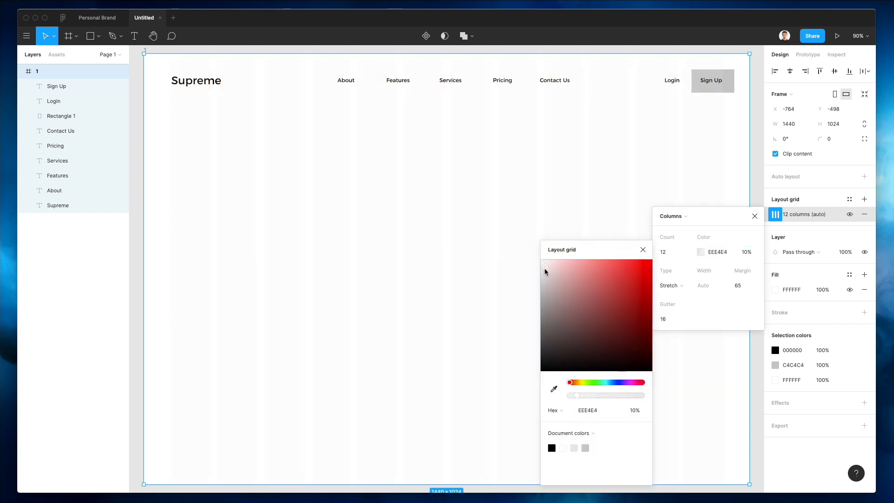
left_click(339, 229)
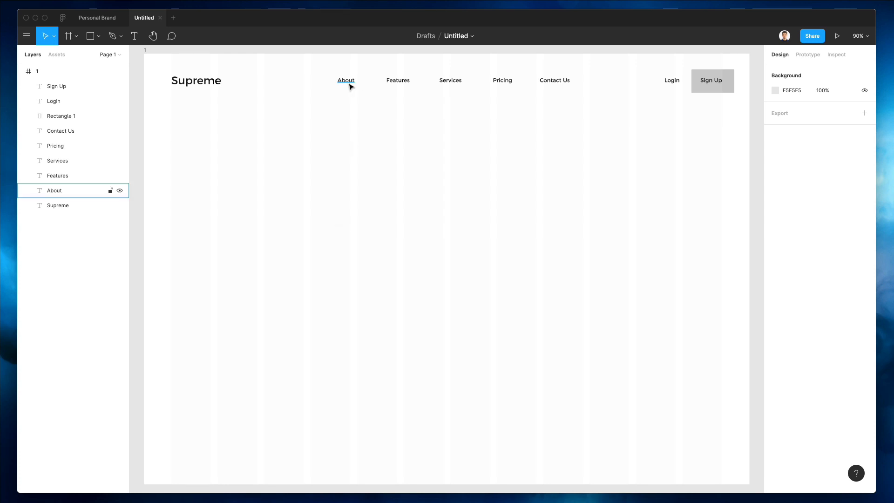
Step: Move the About and Contact Us links slightly to the right
left_click_drag(346, 85, 365, 87)
mouse_move(562, 84)
left_mouse_down()
mouse_move(537, 83)
mouse_move(578, 84)
left_mouse_up()
left_click(528, 101)
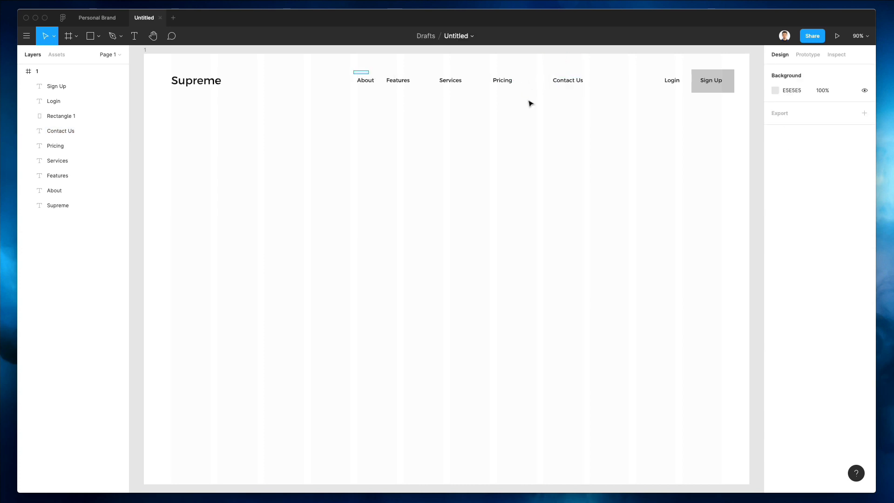
Step: Evenly space the five nav links, group them, centre the group, and nudge Supreme
left_click_drag(353, 72, 589, 110)
left_click(865, 70)
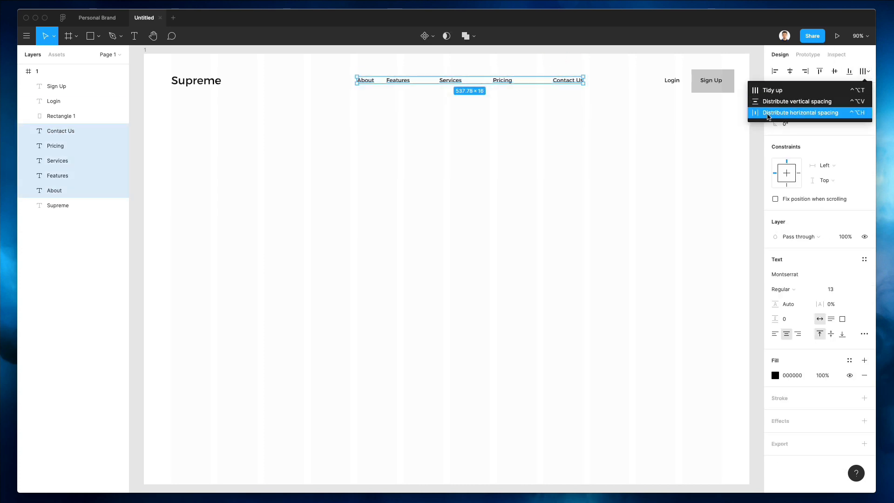
left_click(768, 113)
key("super+g")
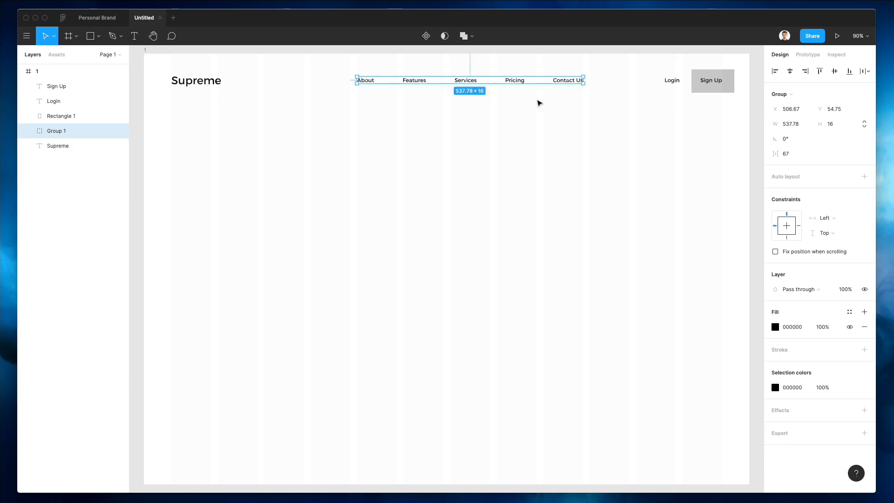
left_click(790, 74)
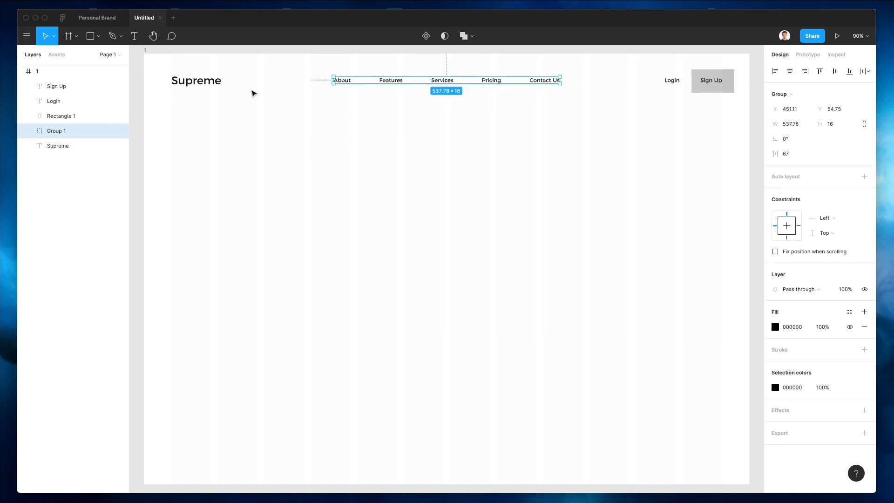
left_click_drag(197, 87, 196, 86)
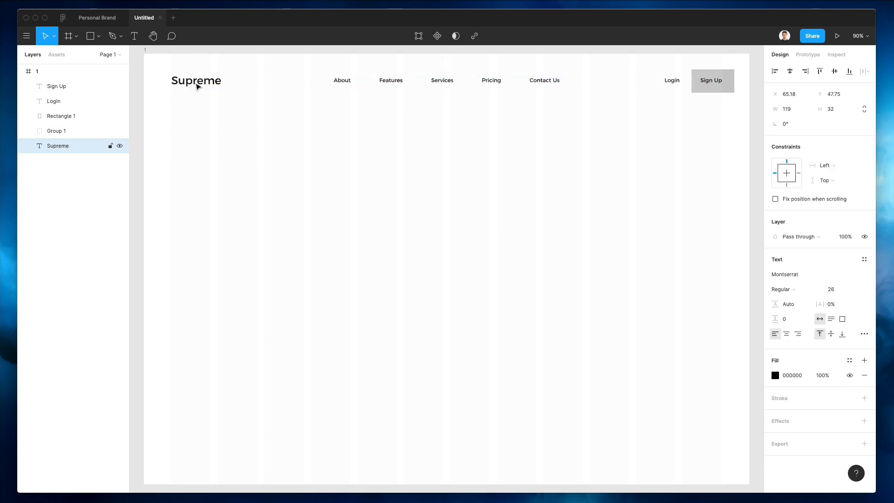
key("Right")
Step: Resize the Sign Up button rectangle and give it corner radius 9
scroll(707, 68, "up", 10)
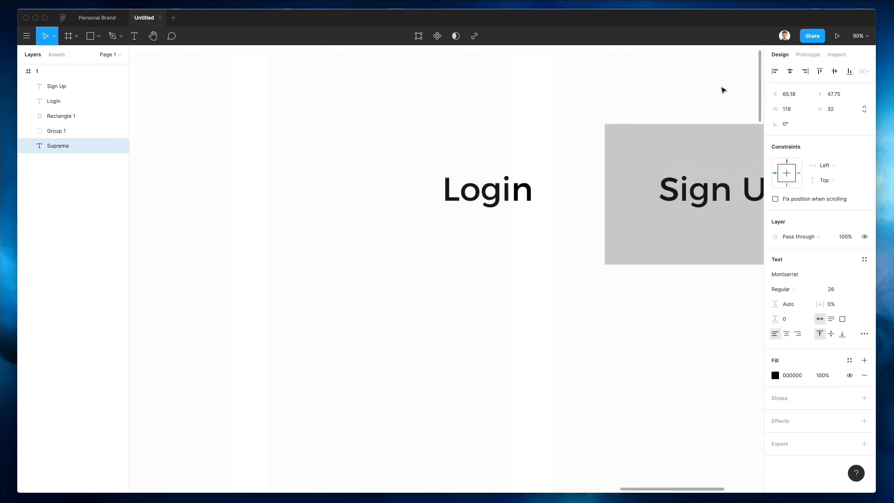
scroll(652, 94, "right", 6)
left_click(507, 180)
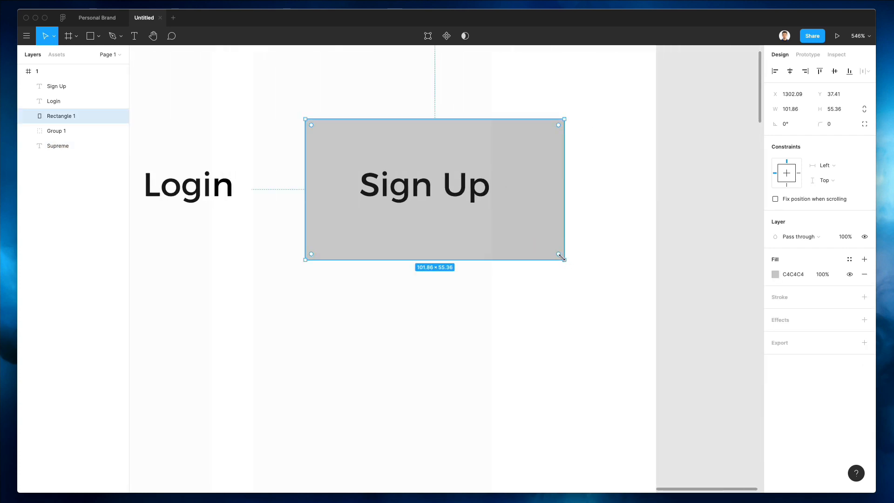
left_click_drag(564, 259, 526, 252)
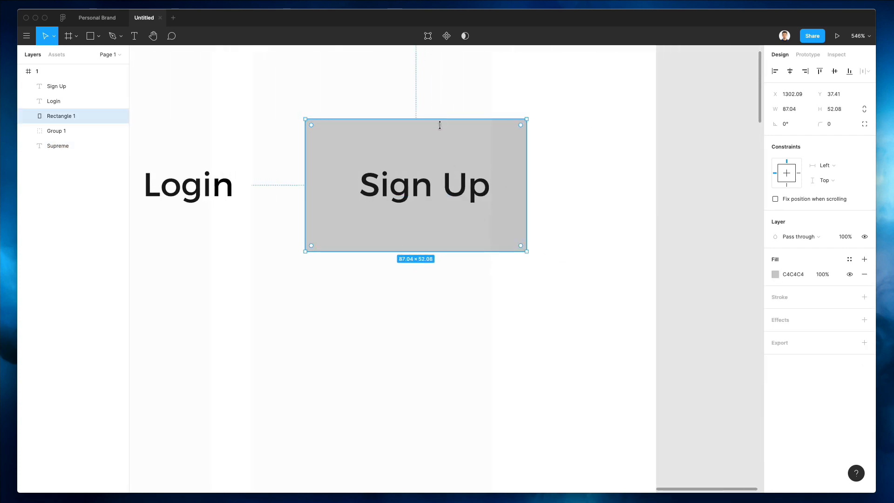
left_click_drag(439, 119, 437, 125)
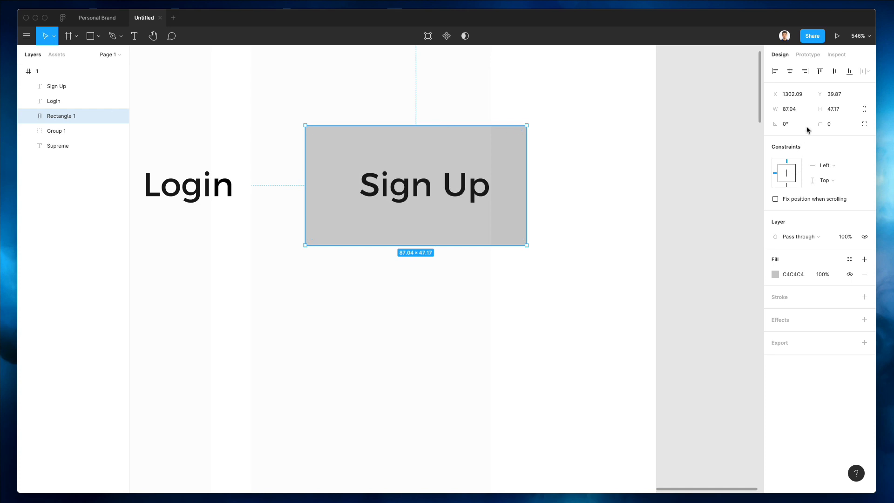
left_click(831, 124)
type("9")
key("Return")
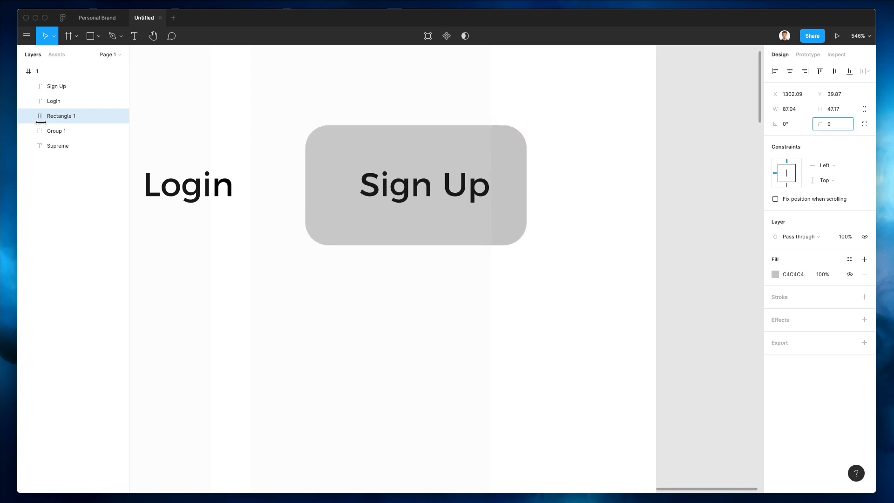
Step: Fill the button rectangle with blue 0066FF
left_click(774, 275)
left_click_drag(727, 382, 726, 382)
left_click_drag(738, 322, 786, 228)
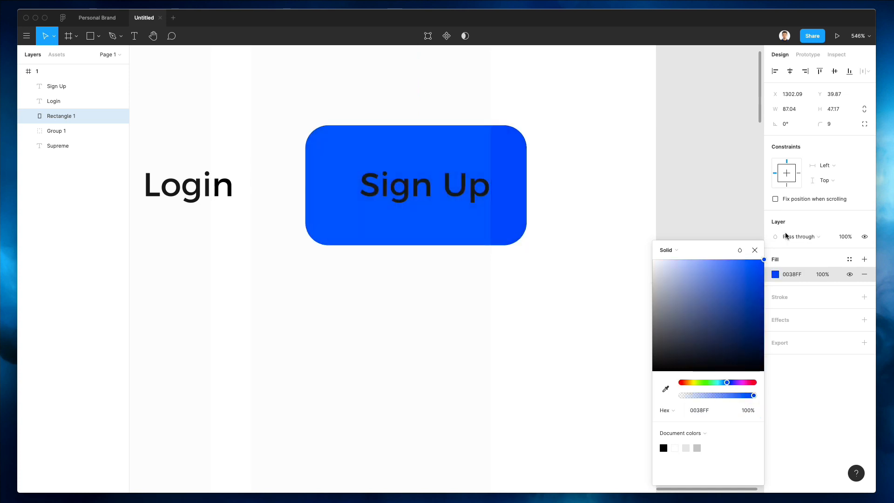
left_click_drag(726, 383, 722, 382)
Step: Make the Sign Up label text white
left_click(446, 189)
key("i")
left_click(542, 275)
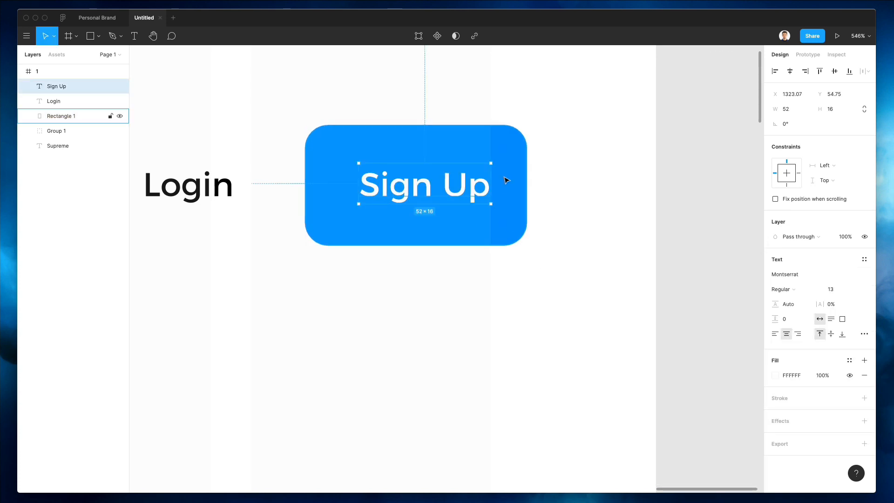
left_click(506, 180)
left_click(775, 274)
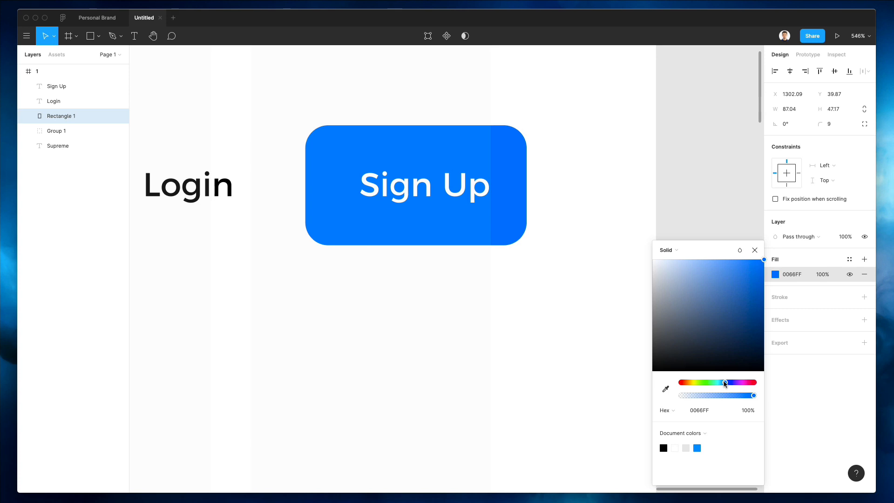
left_click(562, 316)
Step: Shrink the blue button background to 43.21 tall and nudge it down a pixel
scroll(564, 319, "up", 5)
scroll(563, 317, "down", 10)
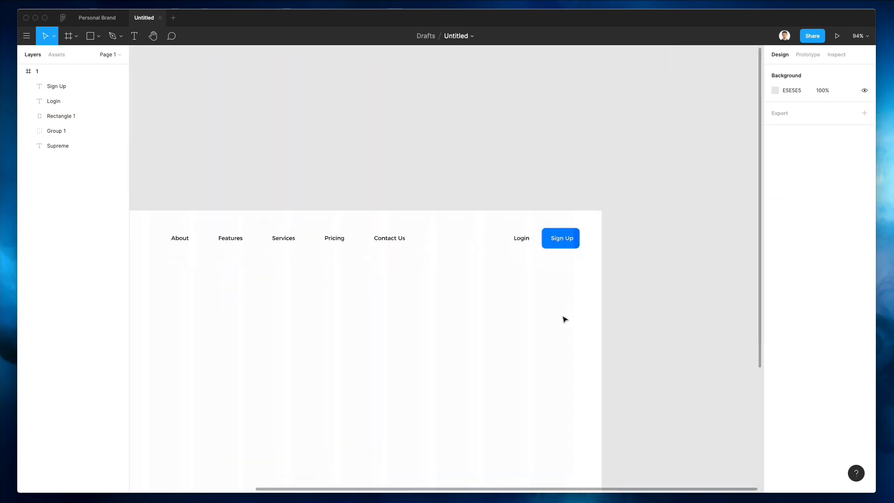
left_click(559, 226)
scroll(559, 226, "up", 8)
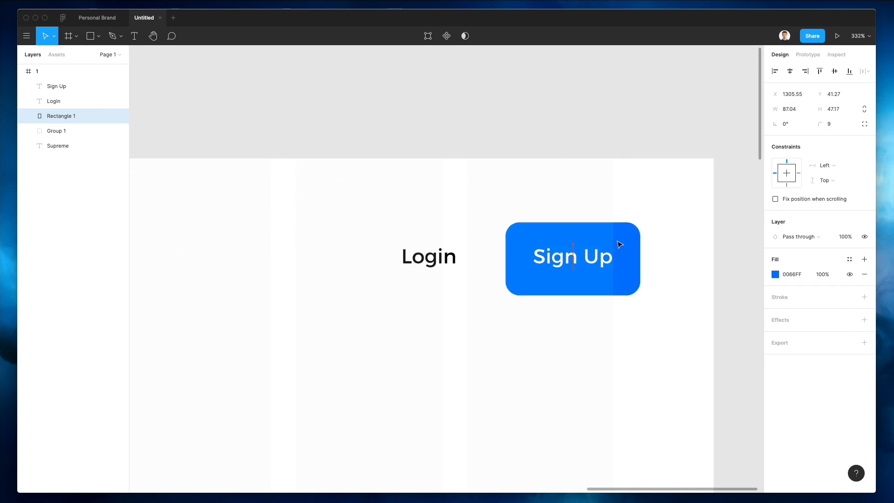
left_click_drag(578, 219, 577, 222)
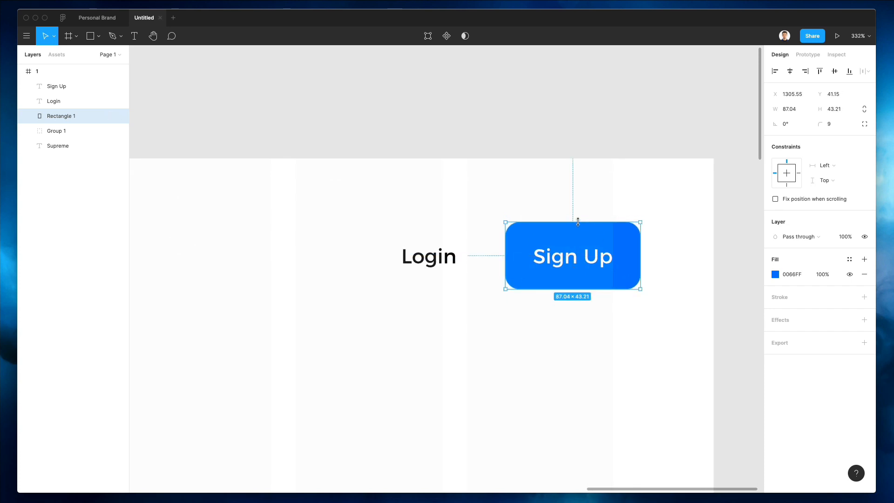
key("Down")
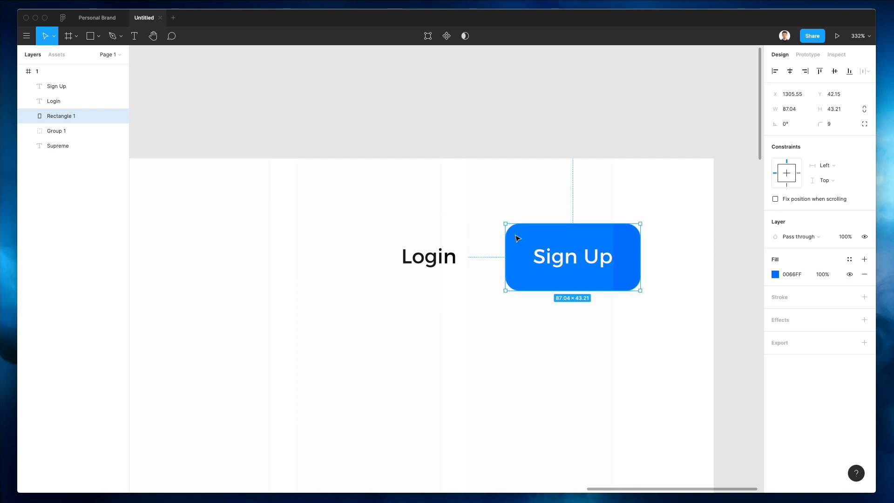
Step: Move Login, Sign Up and its background left to the grid edge
double_click(592, 260)
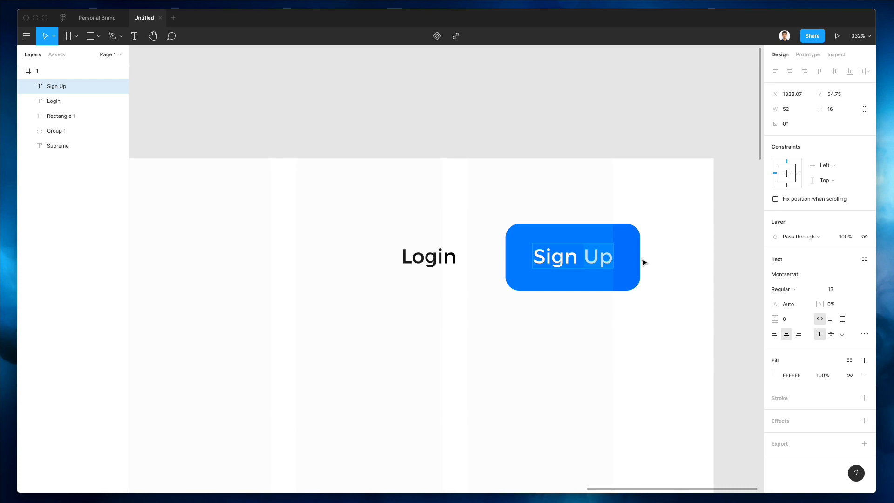
key("Escape")
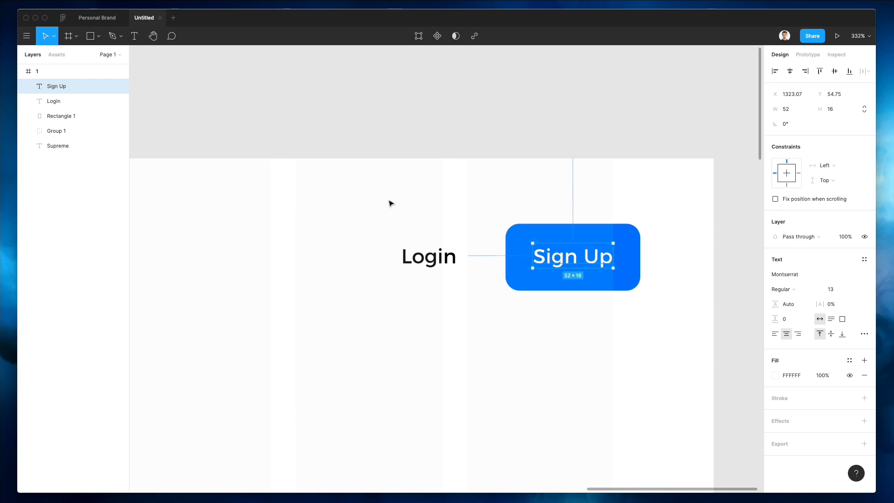
left_click_drag(390, 200, 678, 311)
left_click_drag(547, 255, 522, 254)
left_click(443, 315)
scroll(443, 318, "up", 5)
scroll(443, 318, "down", 10)
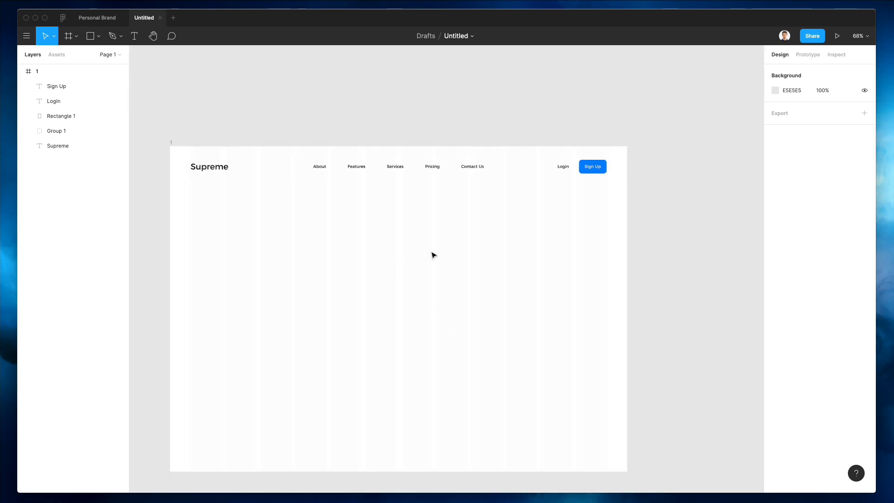
Step: Nudge the Supreme logo into alignment with the nav group
scroll(432, 254, "down", 3)
scroll(433, 252, "left", 3)
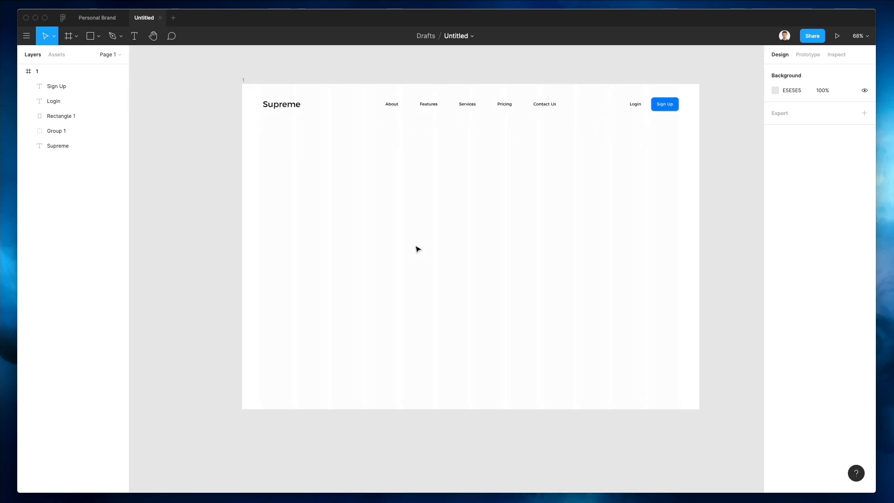
scroll(418, 249, "up", 1)
scroll(423, 128, "up", 2)
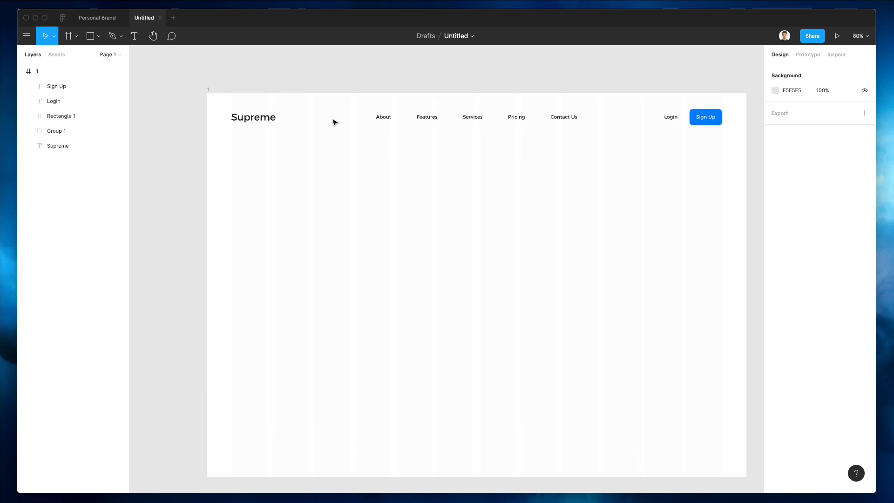
left_click_drag(350, 112, 561, 132)
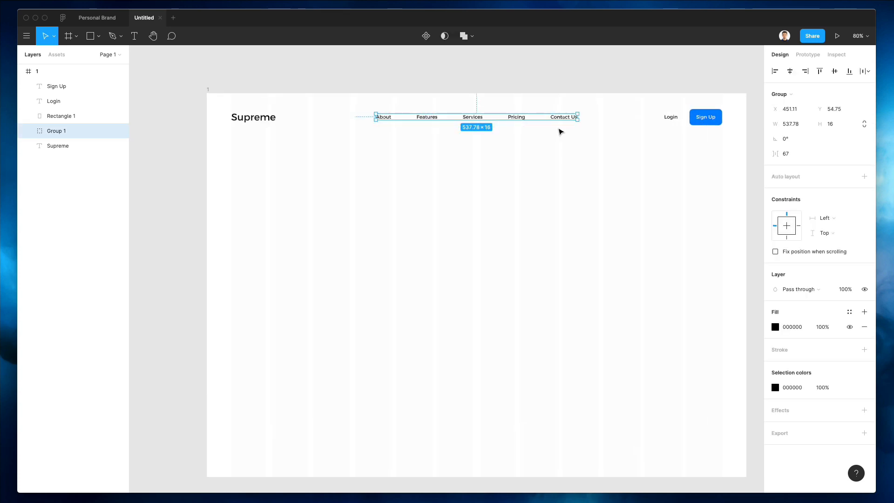
left_click(272, 128)
left_click_drag(259, 118, 258, 114)
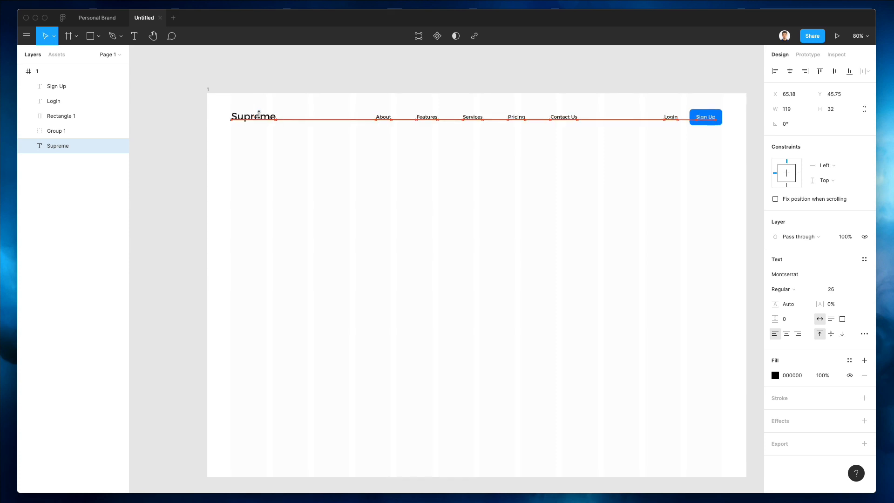
left_click(315, 199)
Step: Change the Supreme logo to Montserrat Medium weight
scroll(316, 199, "up", 1)
left_click(254, 121)
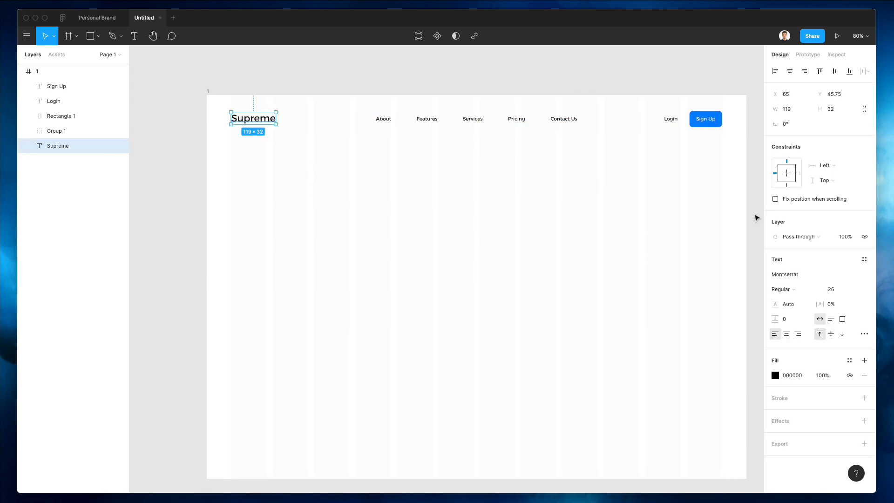
left_click(806, 290)
left_click(809, 300)
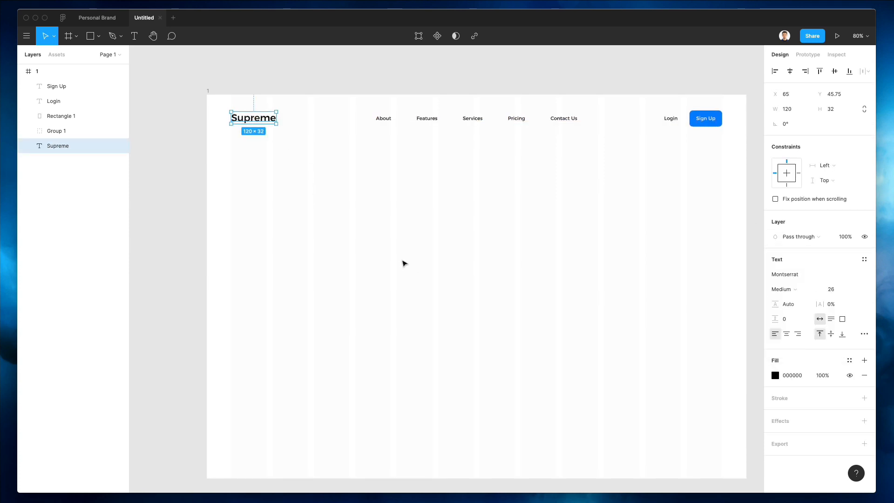
left_click(403, 261)
Step: Duplicate Supreme down into the middle of the frame
scroll(403, 261, "right", 1)
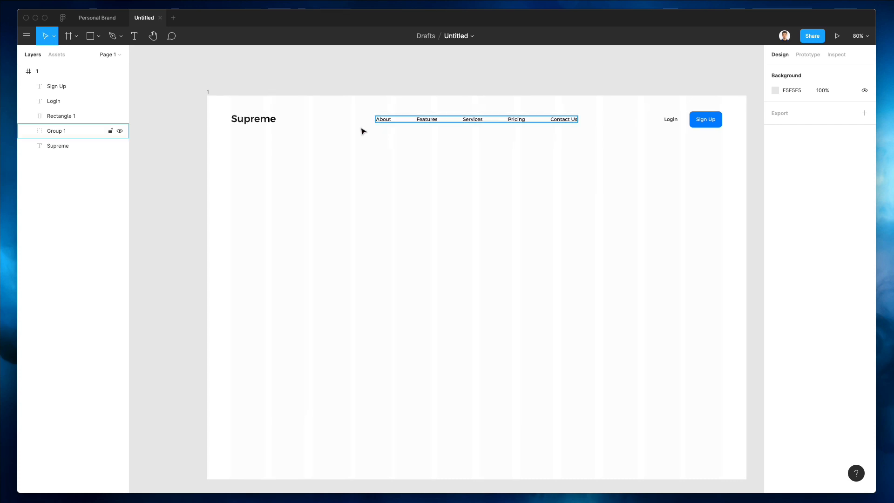
left_click_drag(254, 120, 382, 225)
scroll(379, 223, "down", 1)
Step: Type 'Join our Crypto revolution in the heart of Lon' as a centre-aligned headline centred in the frame
double_click(370, 218)
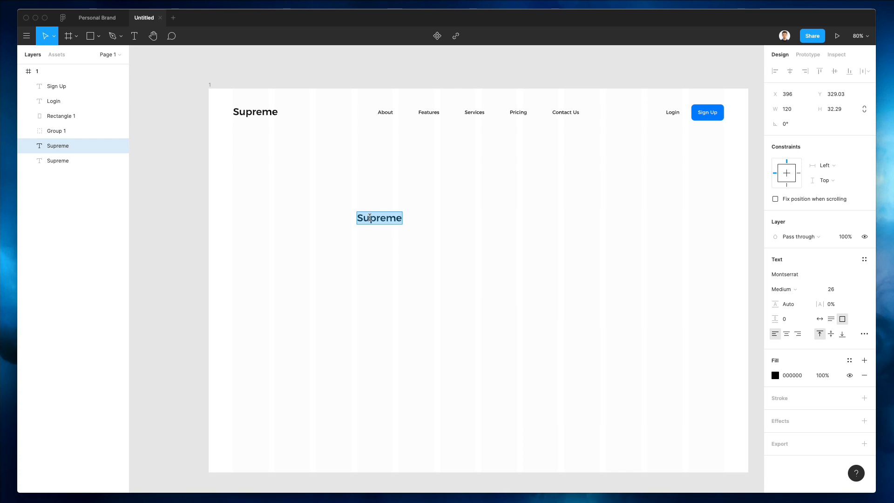
type("Join our")
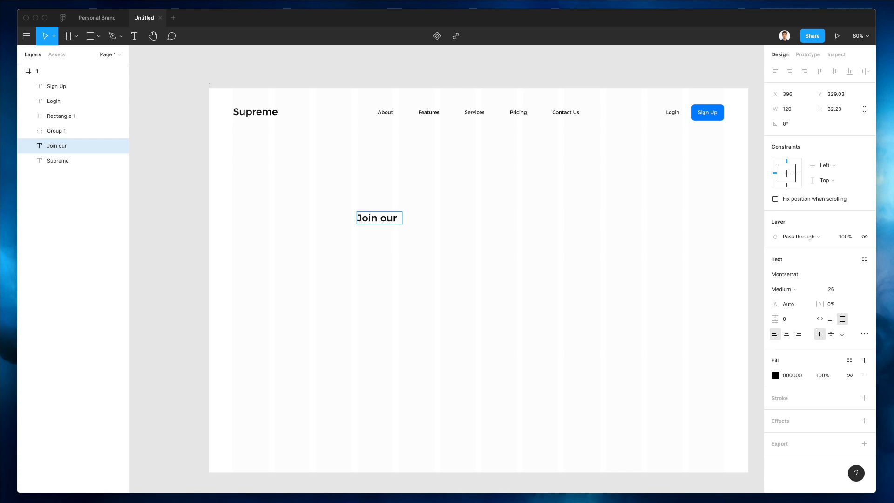
type(" Crypto revolution")
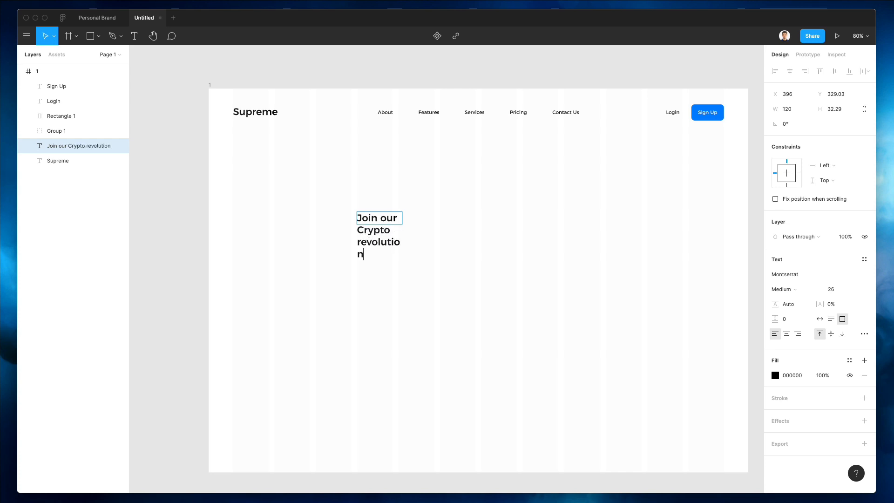
type(" in the heart of L")
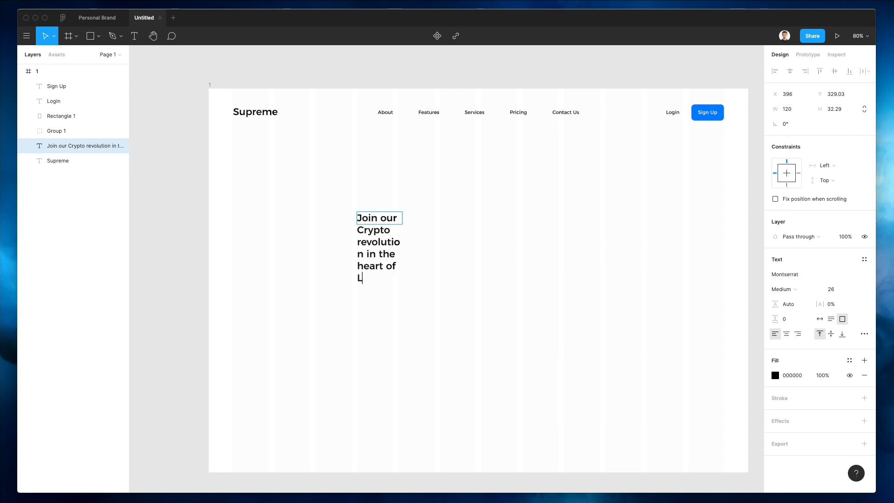
type("ondon")
left_click(786, 335)
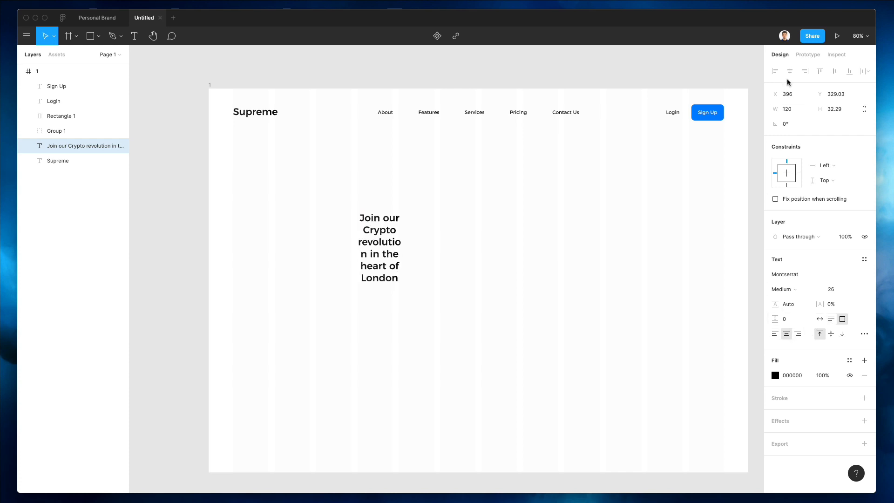
left_click(820, 318)
key("Escape")
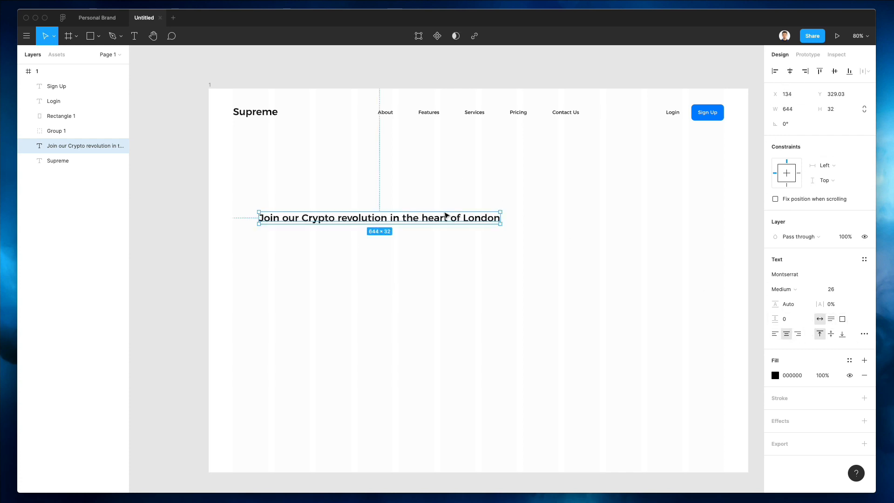
left_click_drag(500, 205, 576, 194)
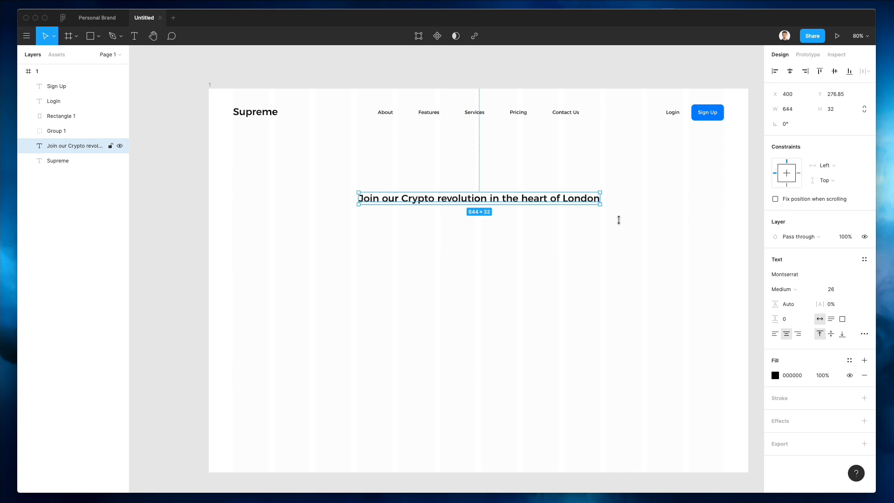
Step: Set the headline font size to 43 and narrow it to wrap onto two lines
left_click(830, 289)
type("46")
key("Return")
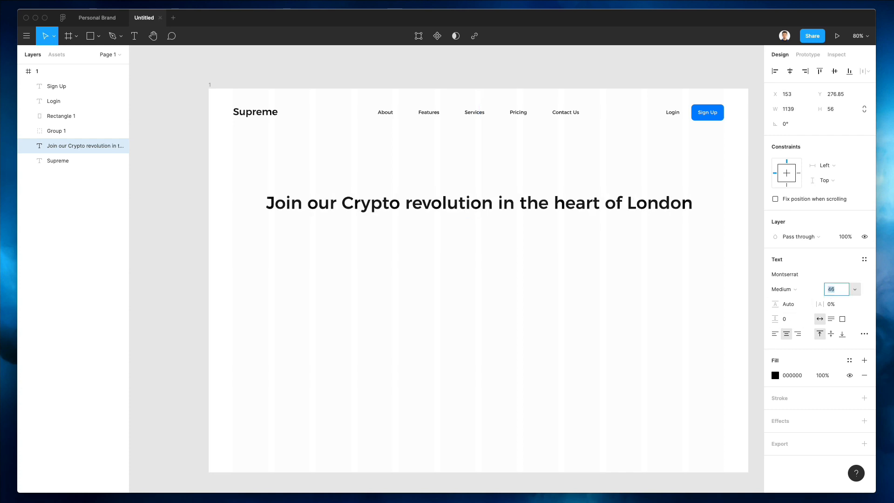
key("Down")
key("Down")
key("Down")
left_click(636, 185)
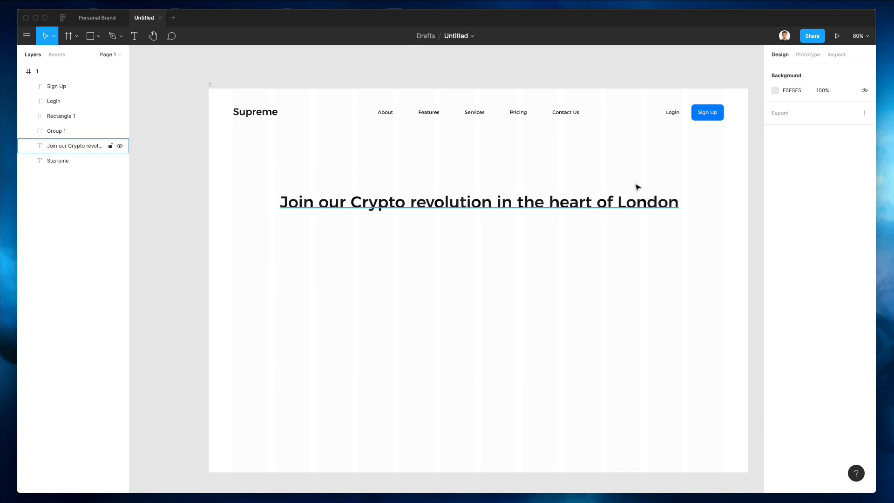
left_click(676, 201)
left_click_drag(680, 202, 599, 202)
Step: Reword the headline to end 'in the European market'
double_click(530, 228)
double_click(530, 222)
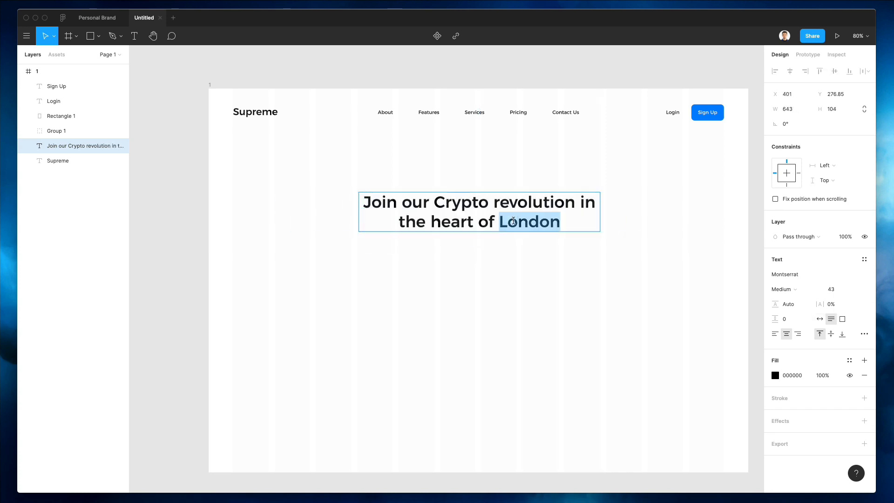
type("Europe")
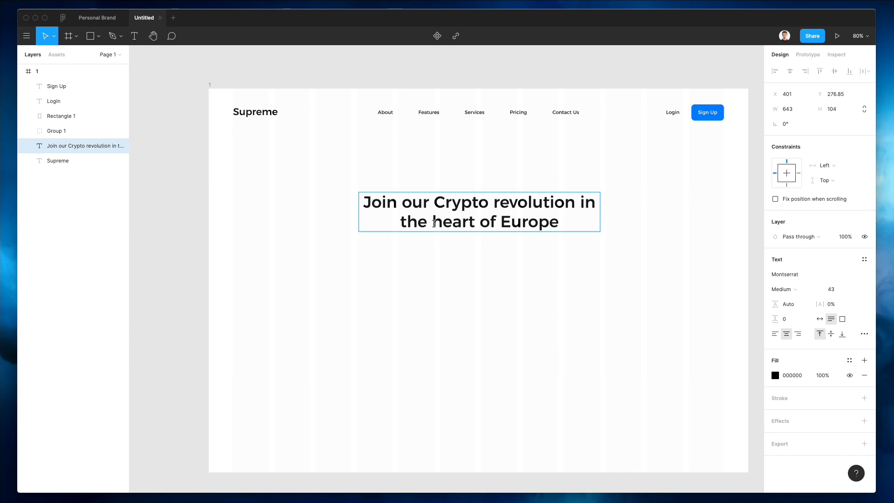
left_click_drag(399, 222, 496, 225)
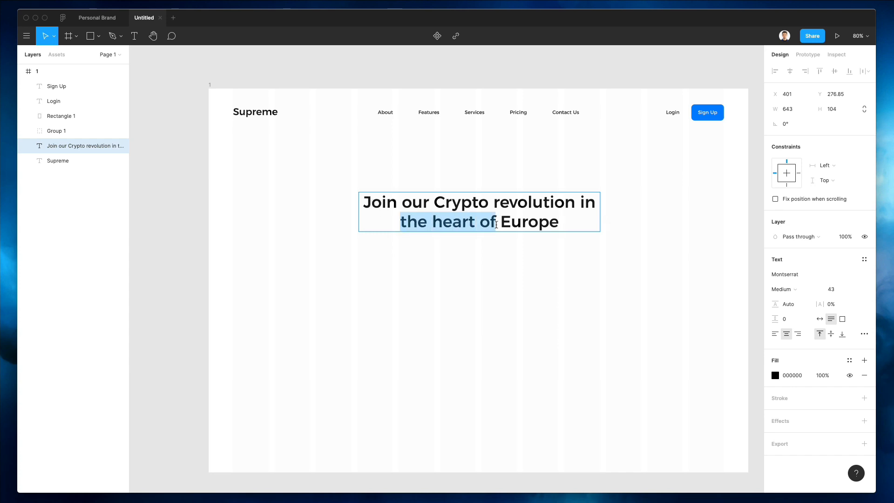
type("in the Europe")
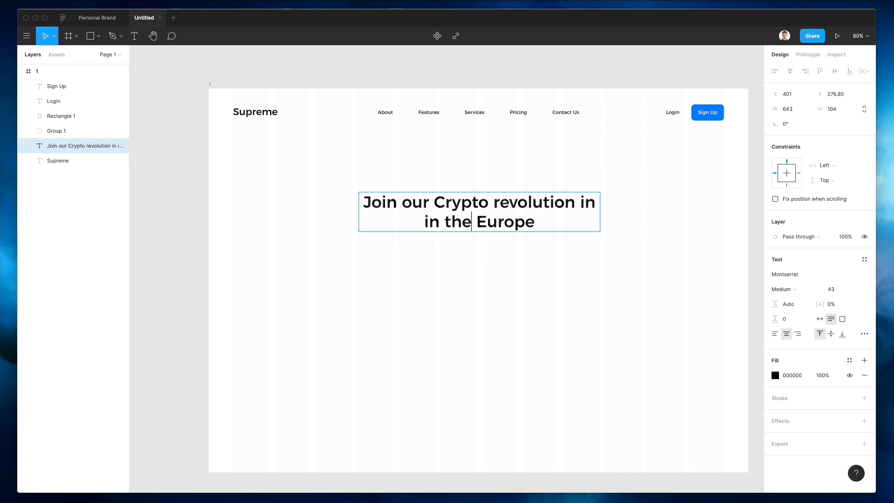
type("an")
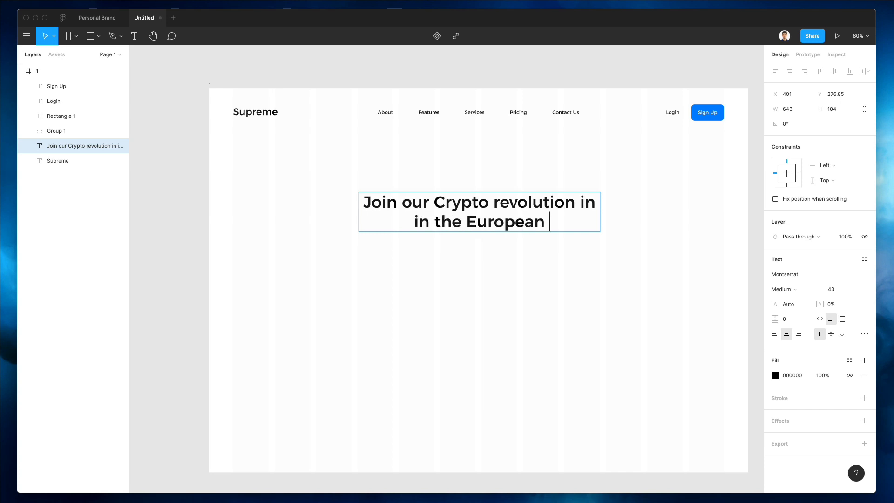
type(" market")
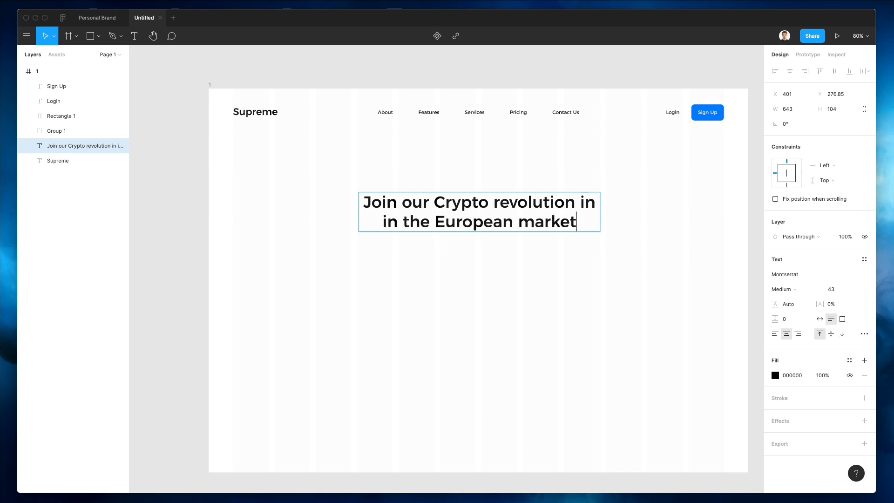
key("Escape")
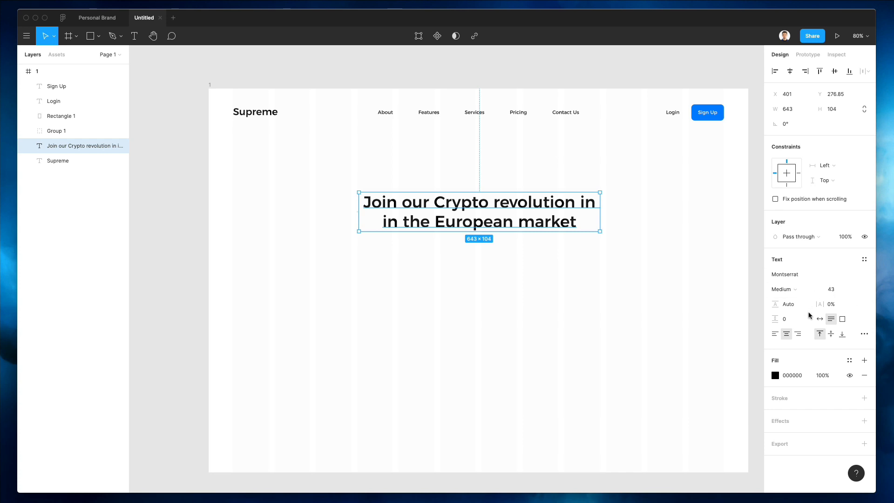
Step: Loosen the headline line height to 153.4%, set size 53, widen it, and delete the repeated 'in'
left_click_drag(782, 307, 800, 304)
left_click(843, 290)
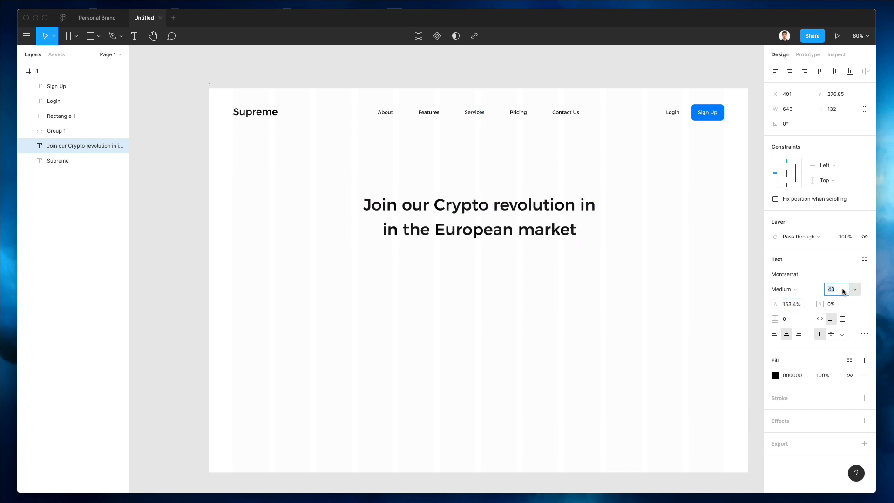
key("shift+Up")
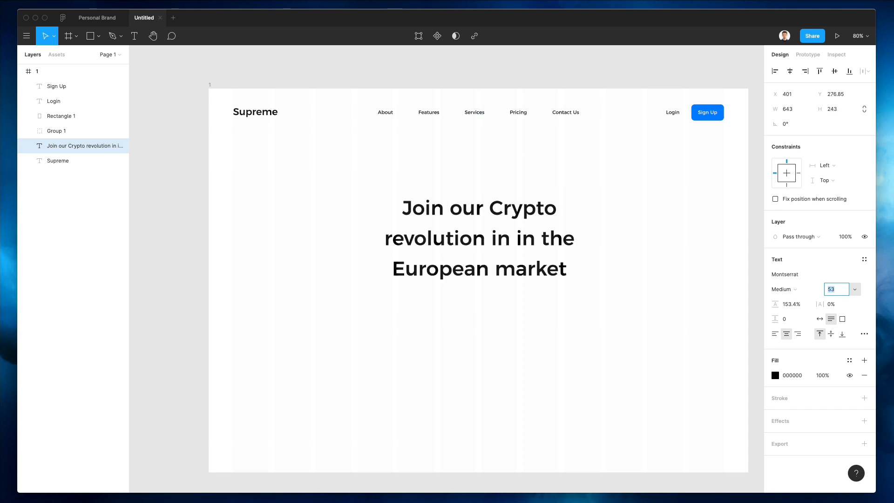
left_click_drag(599, 233, 643, 231)
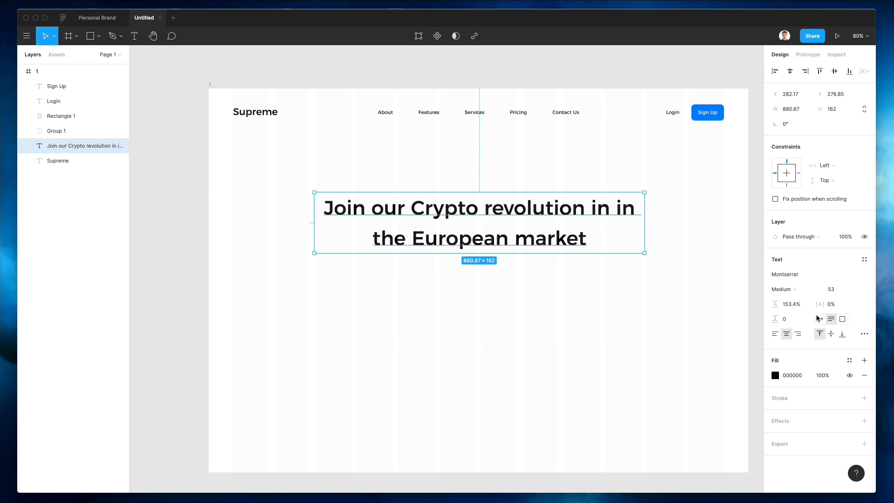
double_click(637, 223)
double_click(624, 206)
key("BackSpace")
key("BackSpace")
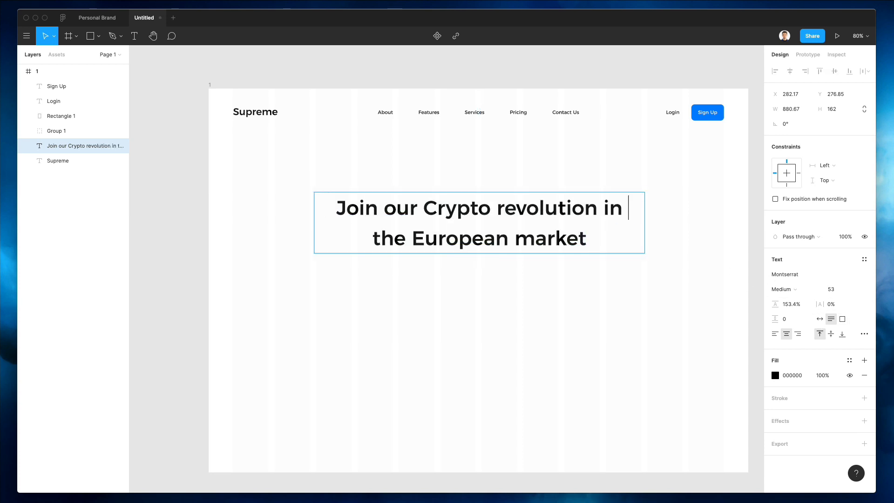
key("Escape")
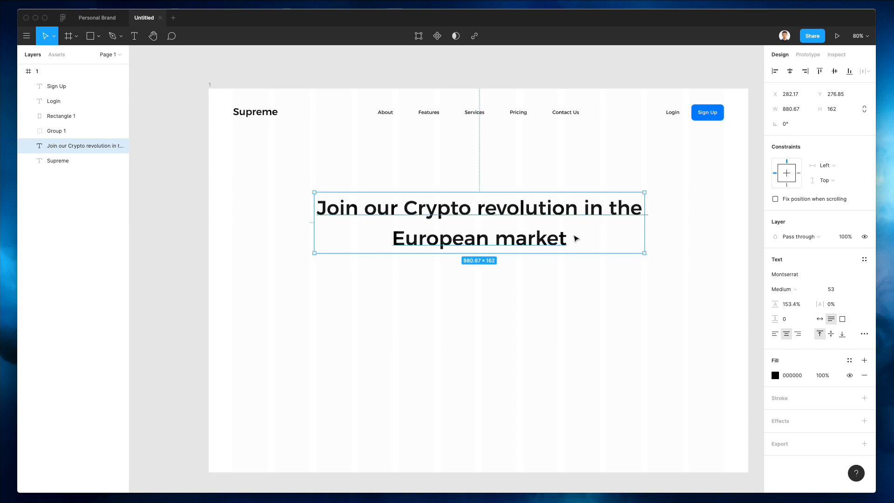
left_click(578, 177)
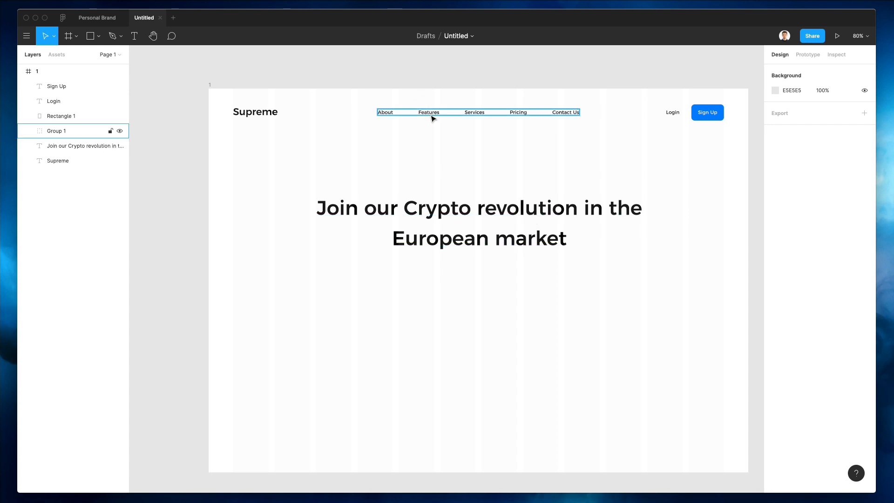
Step: Copy the About link text and place the copy below the headline
left_click(390, 115, "super")
key("super+c")
left_click(587, 168)
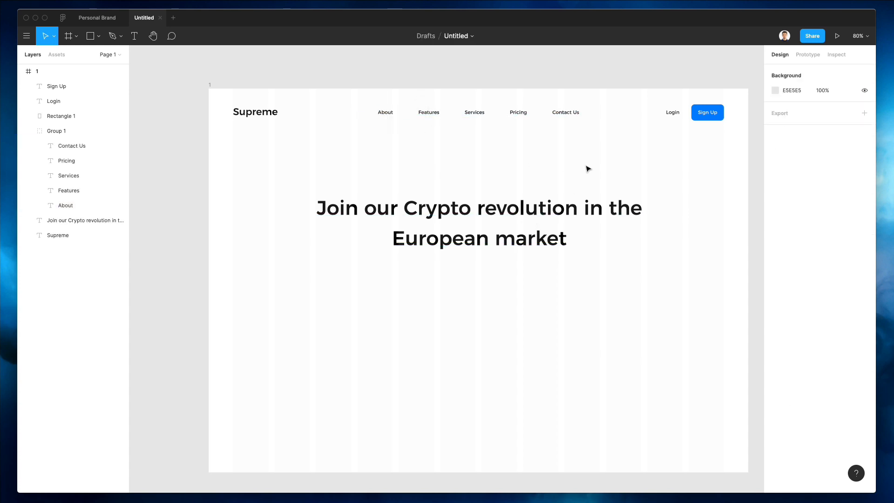
scroll(586, 167, "down", 1)
key("super+v")
left_click_drag(387, 75, 393, 238)
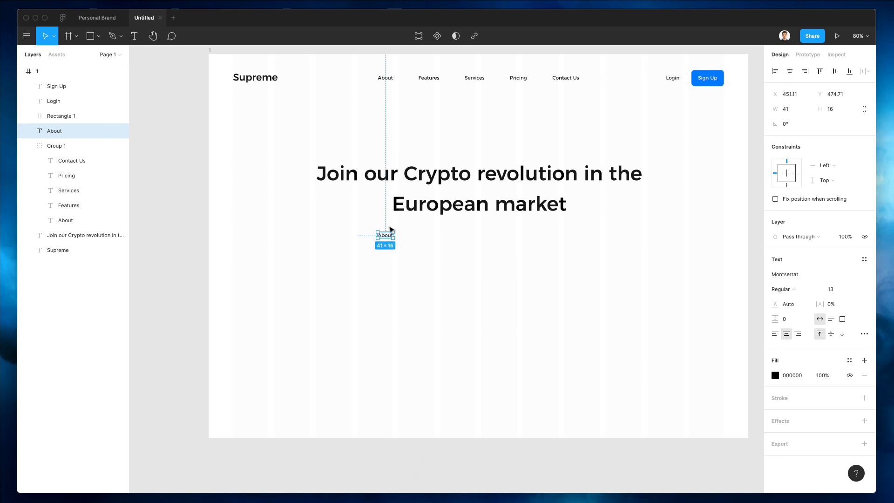
Step: Replace the copied text with a pasted Lorem Ipsum paragraph
double_click(389, 233)
key("BackSpace")
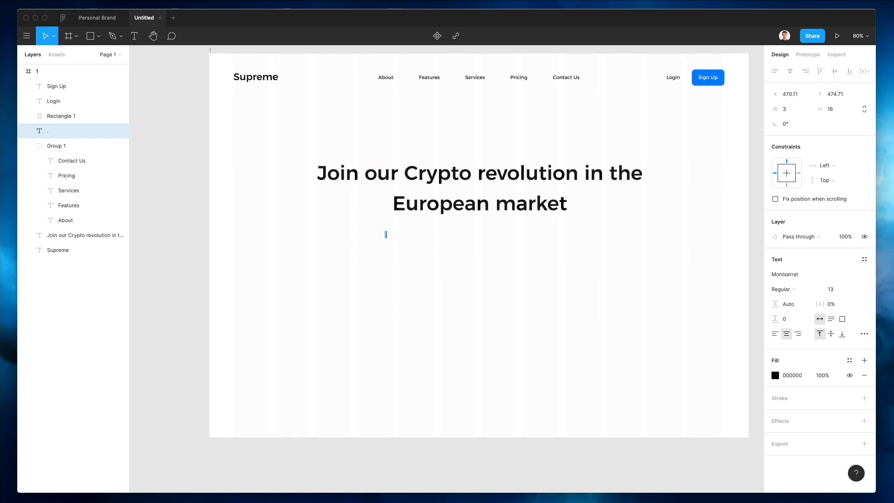
key("super+v")
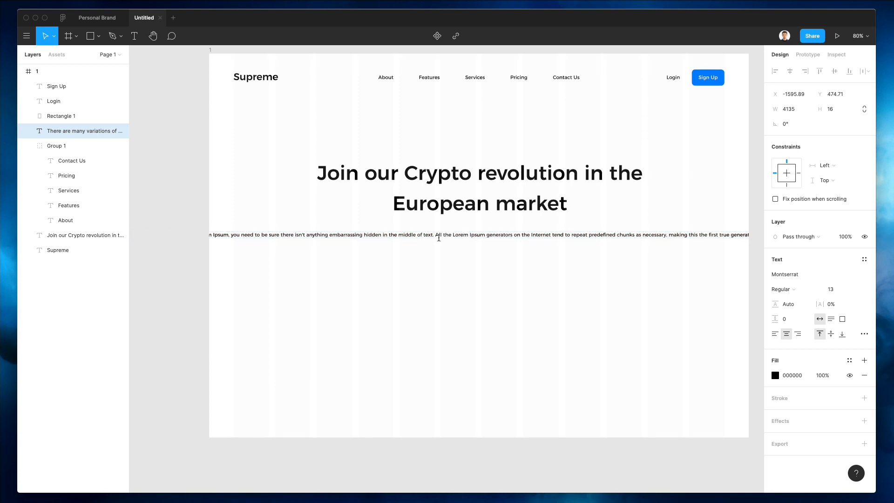
key("Escape")
scroll(444, 240, "up", 3)
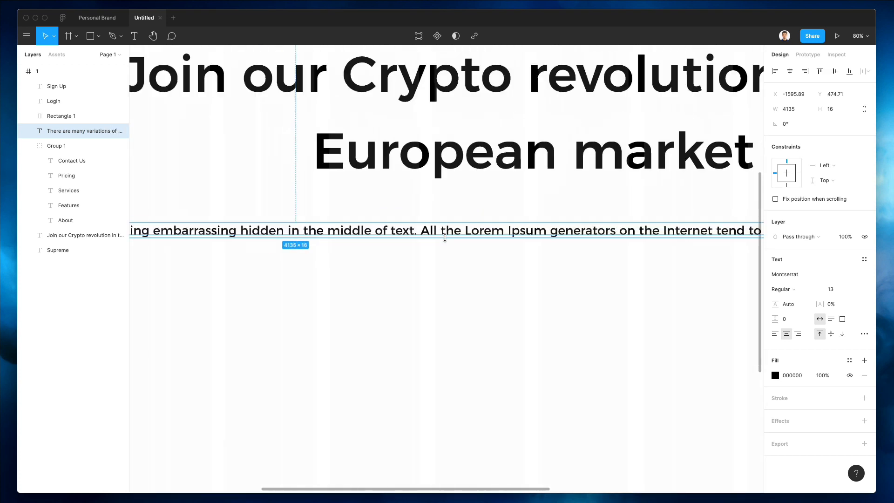
scroll(445, 240, "down", 8)
scroll(446, 240, "up", 3)
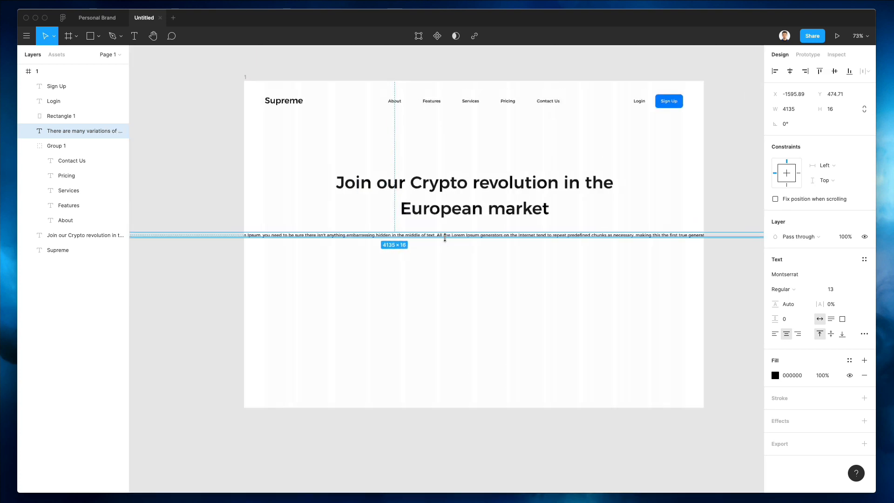
scroll(447, 239, "down", 3)
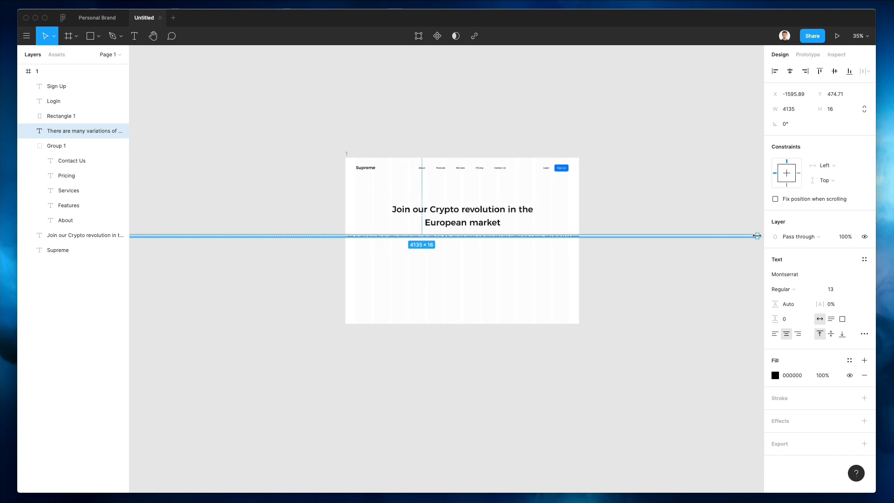
Step: Narrow the paragraph box so it wraps and centre it under the headline
left_click_drag(757, 236, 470, 237)
scroll(486, 237, "up", 5)
left_click_drag(361, 249, 414, 252)
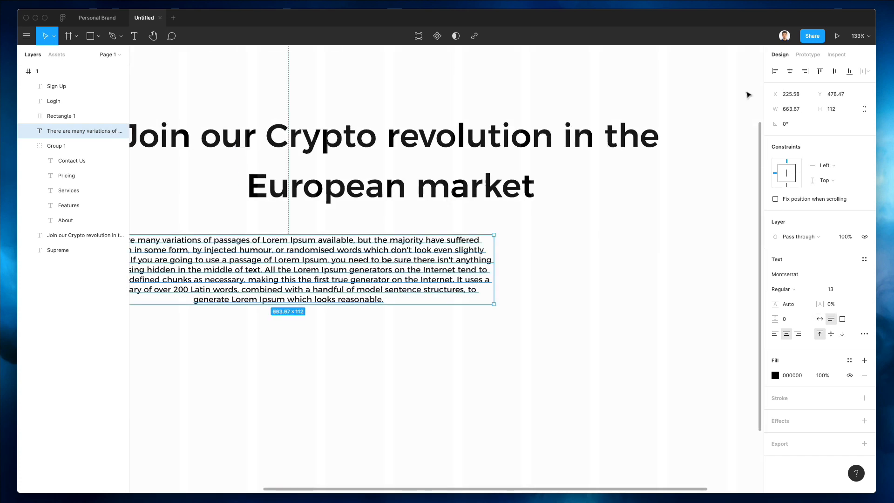
left_click(789, 71)
Step: Trim the subtitle to start 'The majority have suffered alteration' and drop the extra sentences
key("Return")
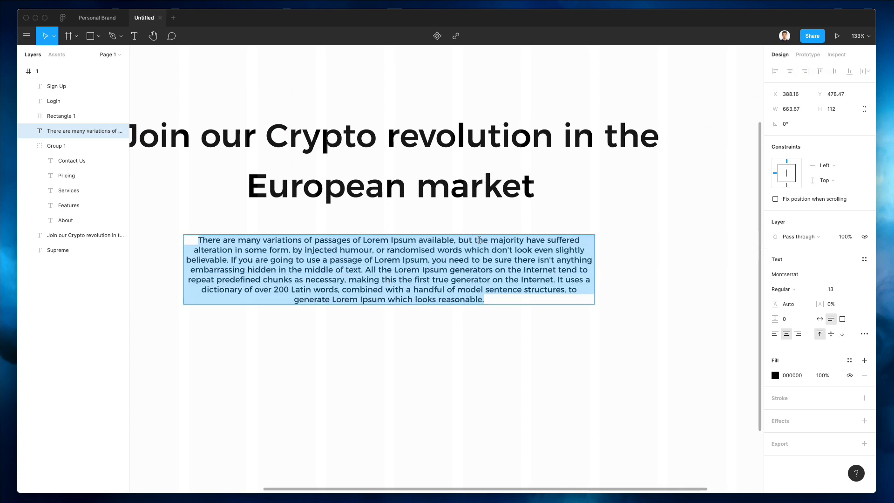
left_click_drag(479, 239, 140, 201)
type("T")
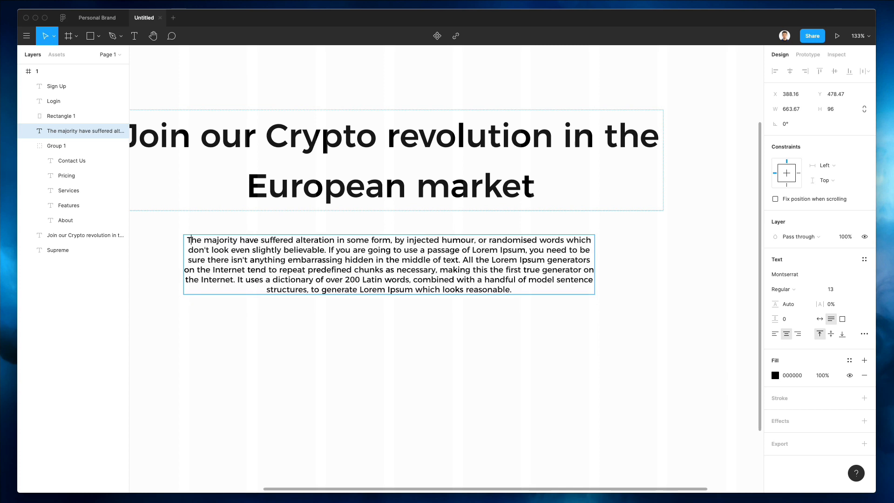
left_click(384, 284)
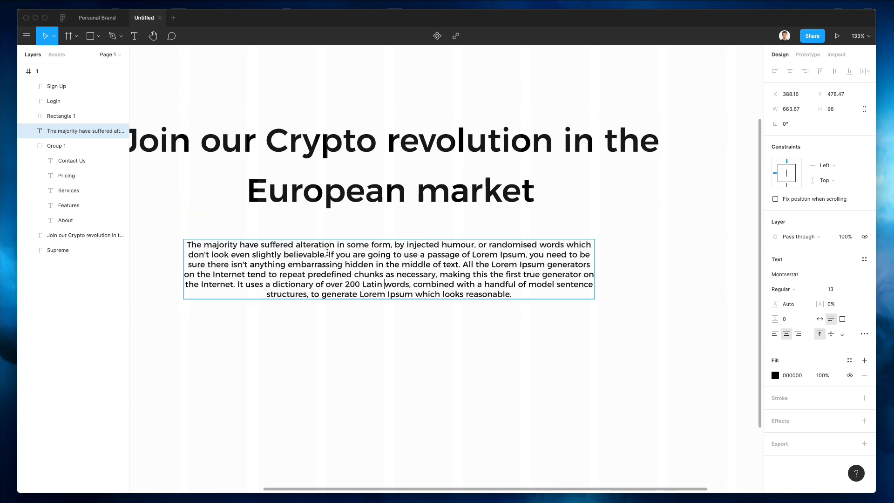
left_click_drag(328, 254, 559, 322)
key("BackSpace")
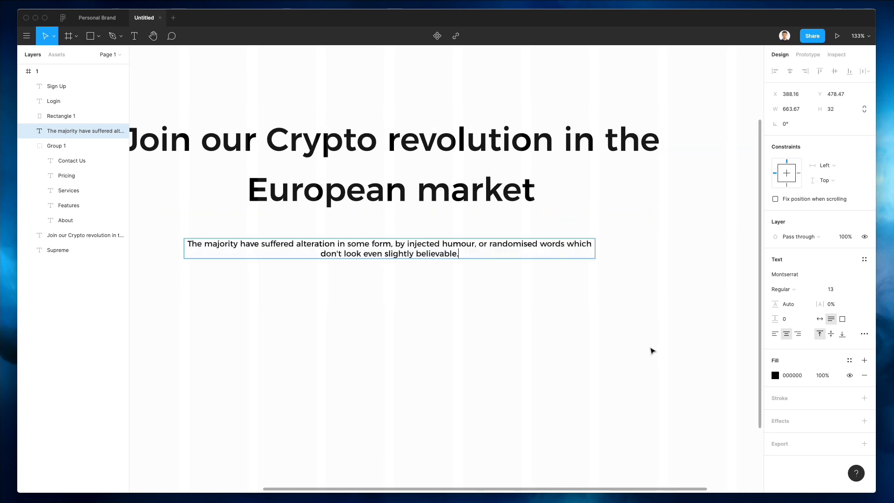
key("Escape")
scroll(572, 311, "down", 5)
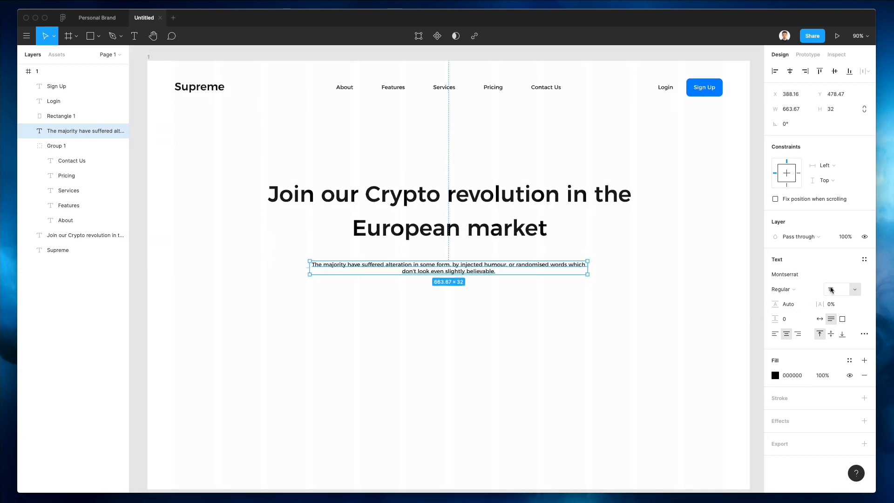
Step: Make the subtitle Montserrat Light 15 with 245.4% line height
left_click(830, 289)
type("15")
key("Return")
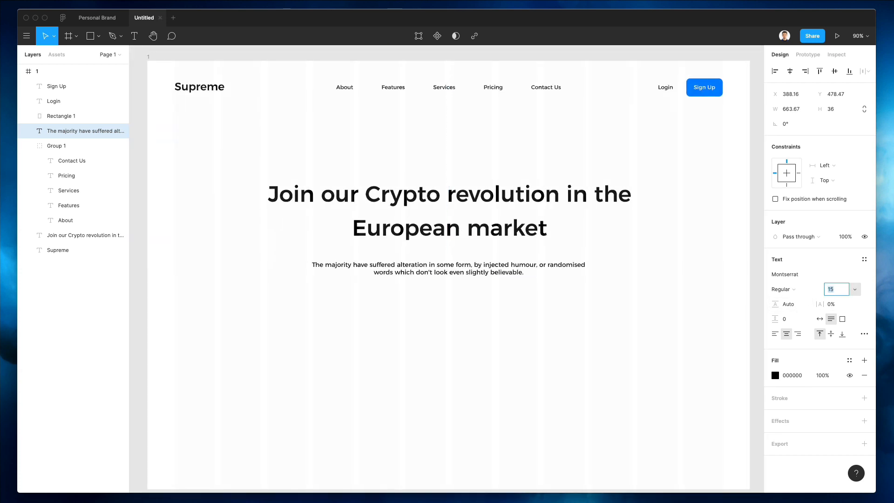
left_click(781, 289)
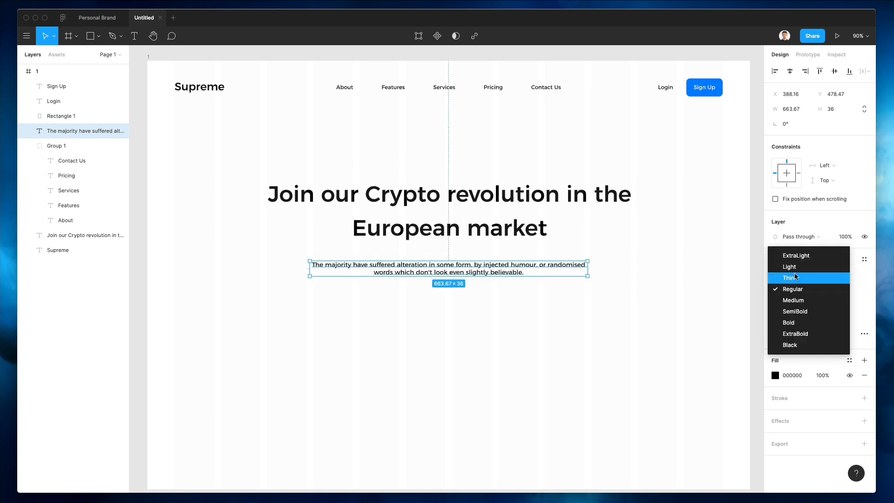
left_click(795, 269)
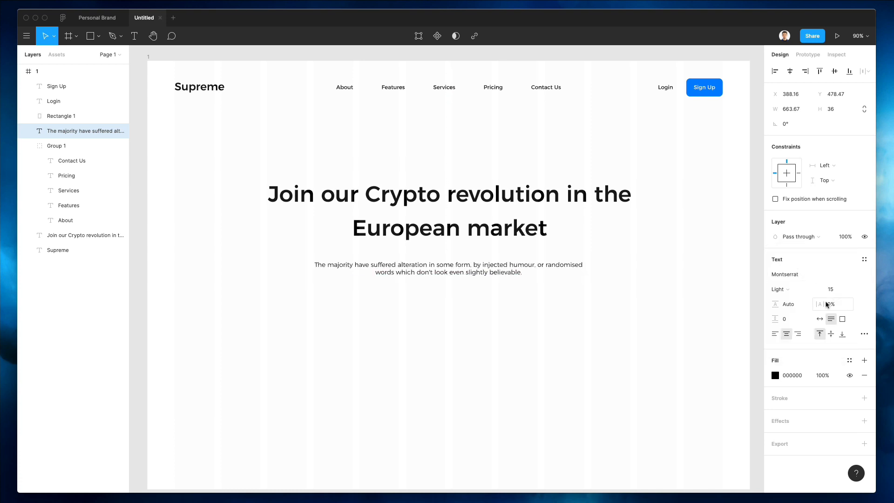
left_click_drag(776, 304, 33, 301)
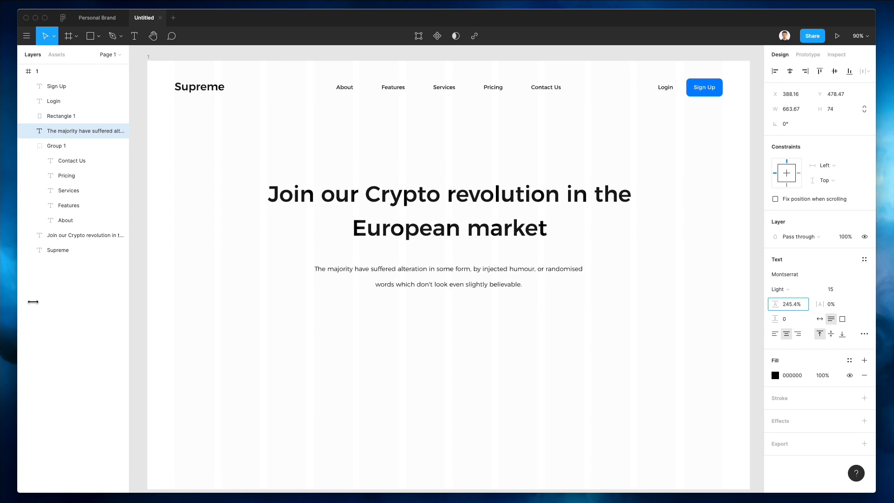
Step: Nudge the subtitle up slightly toward the headline
left_click(434, 311)
left_click(442, 275)
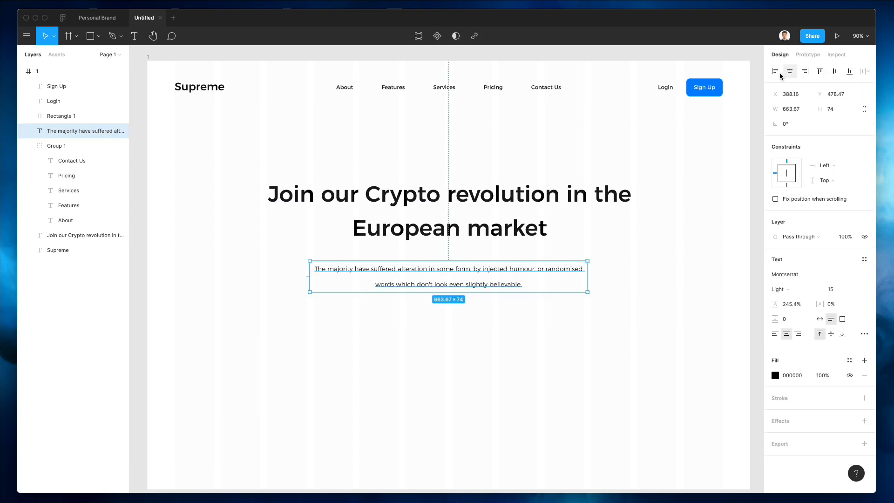
left_click(421, 366)
scroll(420, 366, "up", 3)
scroll(421, 366, "down", 6)
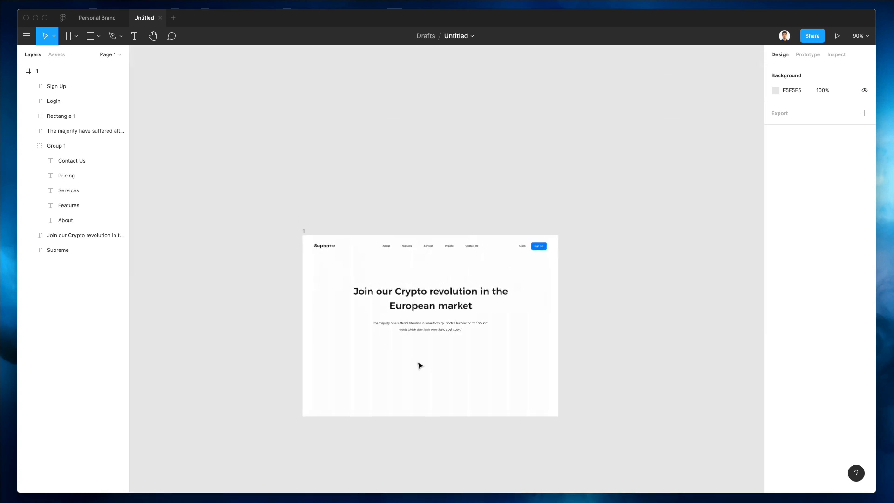
left_click(438, 323)
key("shift+Up")
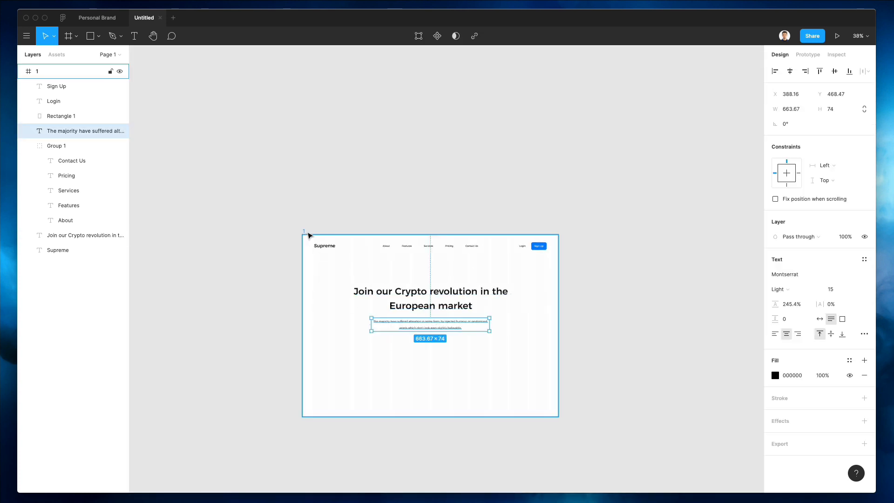
Step: Narrow the headline to 796.79 wide so its first line ends at 'in'
left_click(311, 237)
scroll(478, 315, "up", 1)
scroll(478, 315, "up", 5)
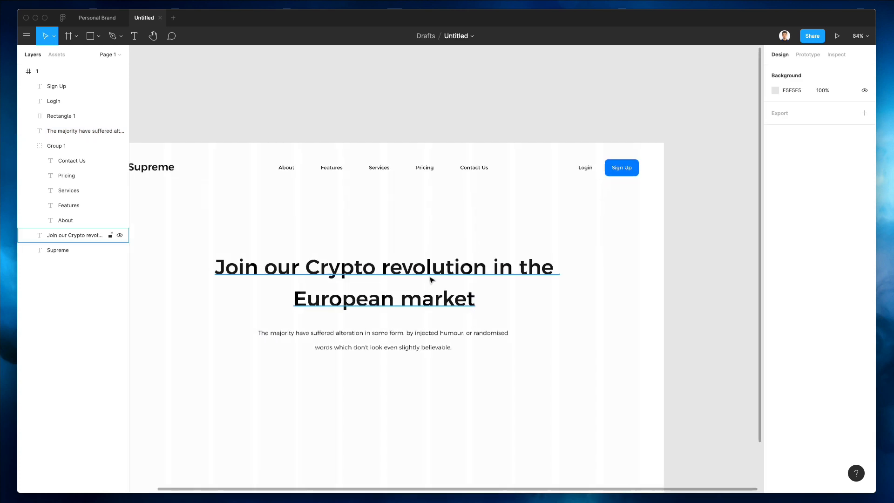
double_click(431, 280)
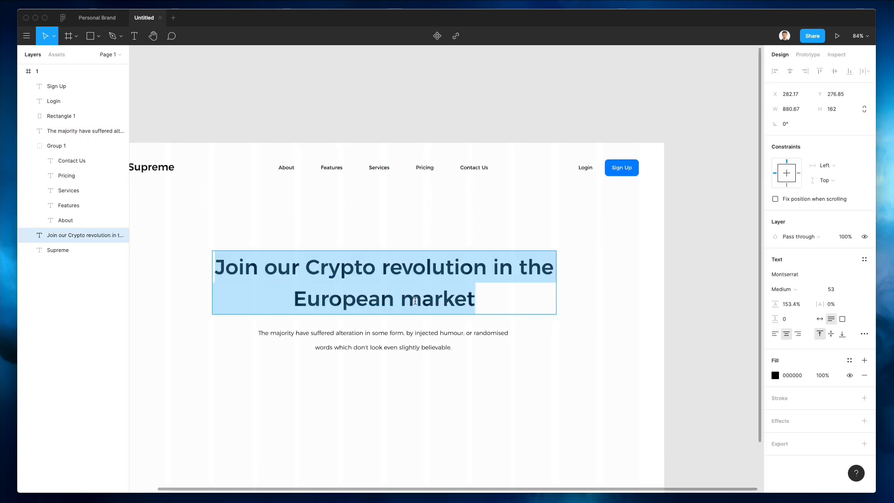
key("Escape")
left_click_drag(556, 279, 539, 279)
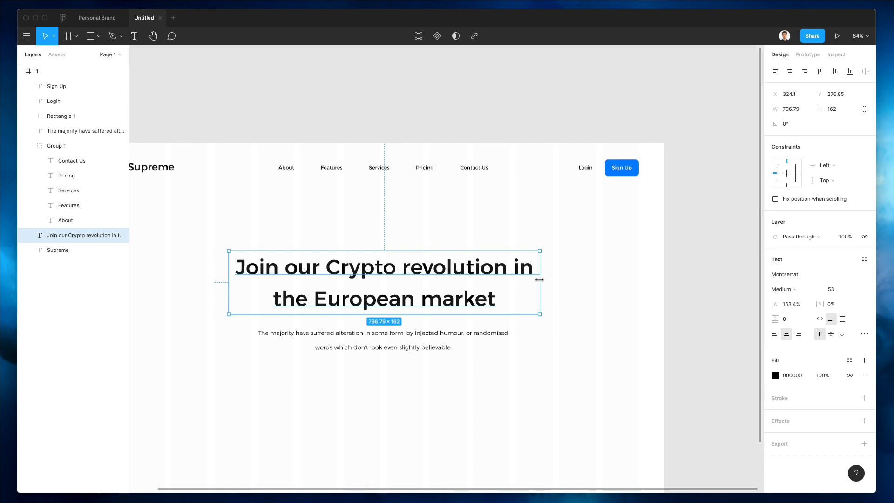
left_click(559, 265)
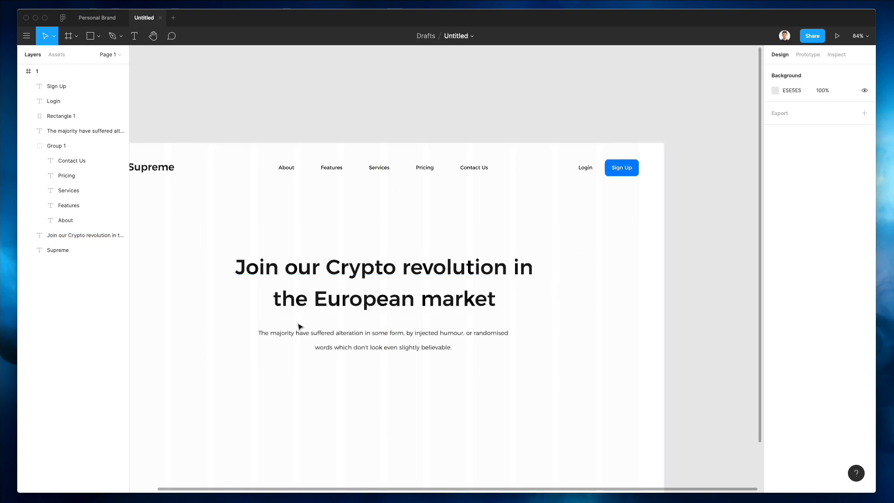
Step: Append 'and this is how it goes today' after 'believable' in the subtitle
scroll(299, 325, "down", 3)
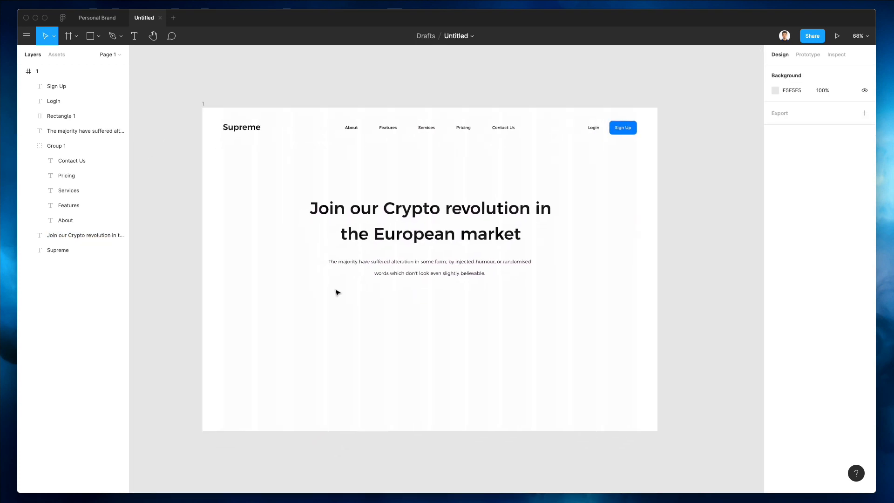
scroll(338, 291, "left", 1)
double_click(418, 262)
left_click(492, 265)
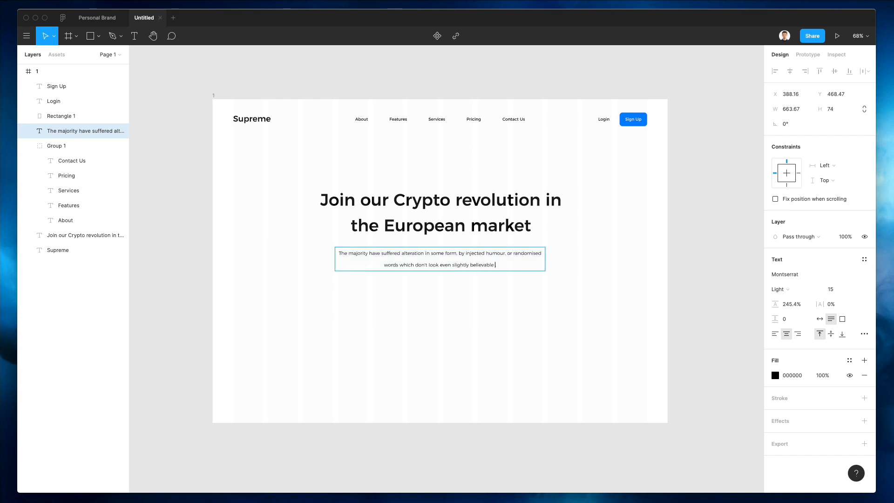
type("and this is how it goes.")
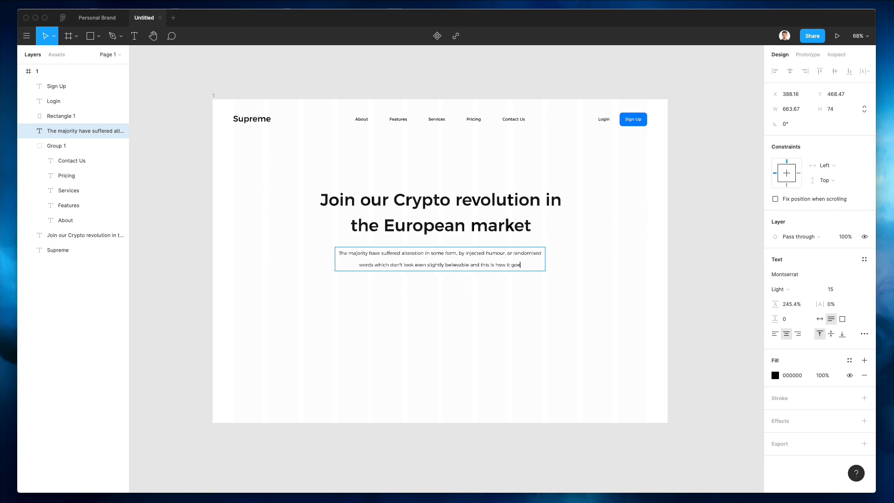
key("BackSpace")
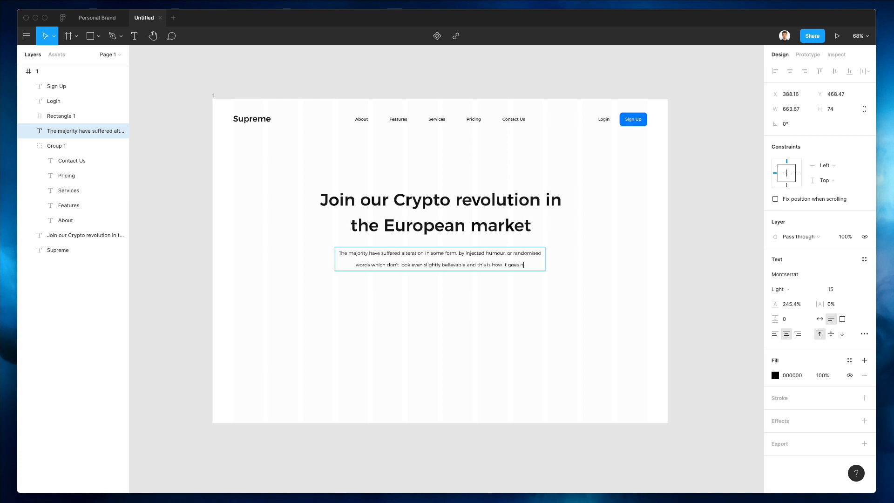
type("today.")
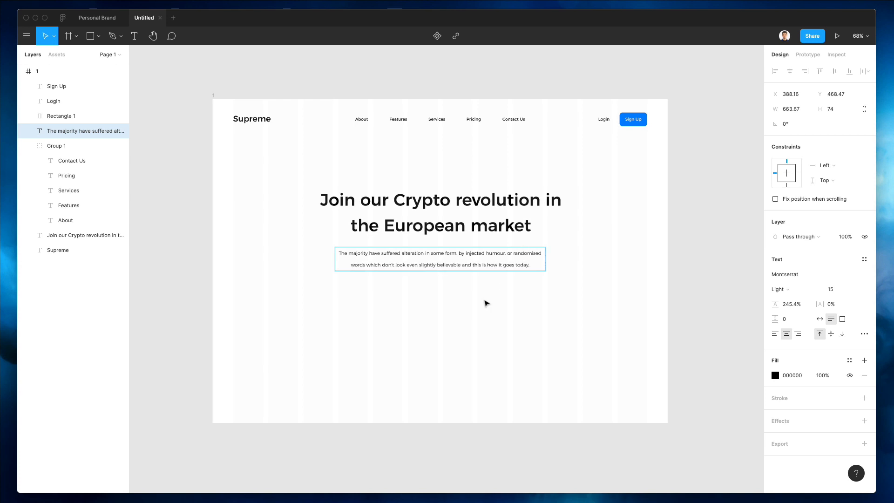
left_click(480, 307)
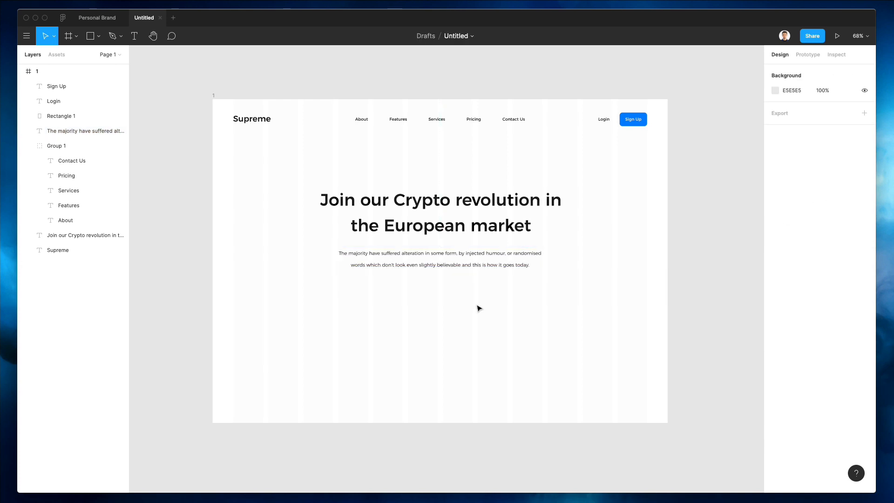
left_click(213, 96)
scroll(470, 319, "down", 5)
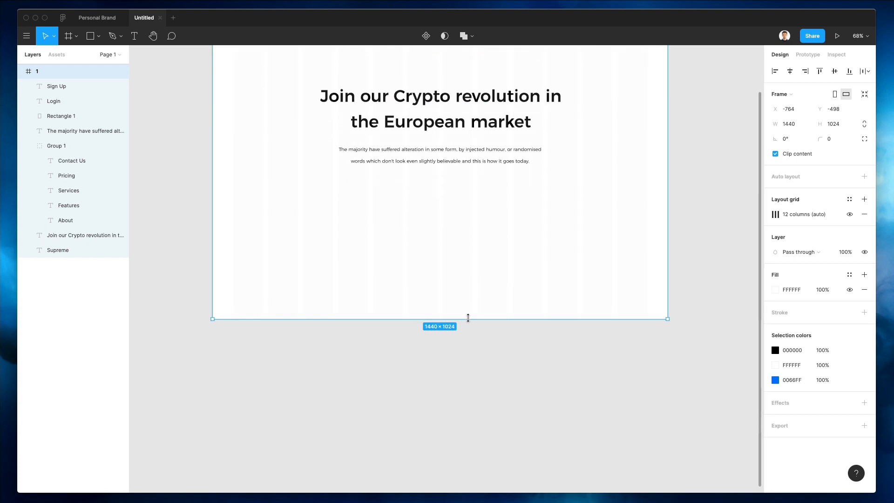
Step: Stretch the page frame to a height of 2303
left_click_drag(468, 319, 451, 450)
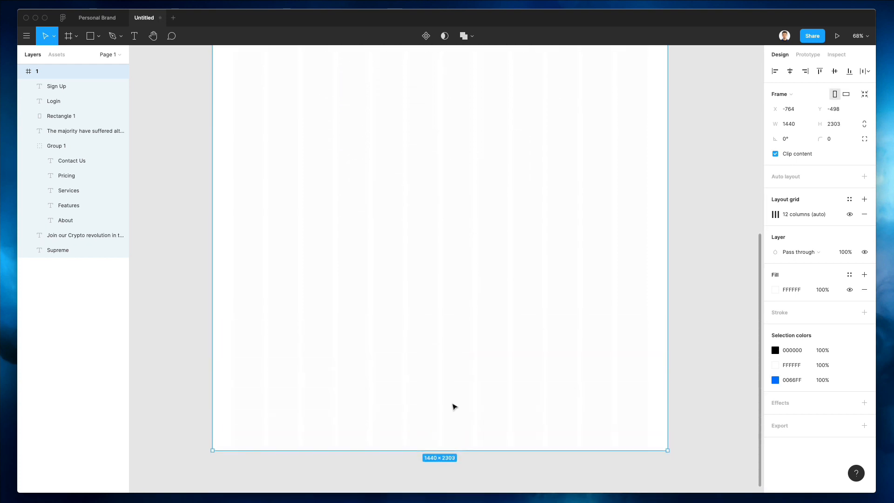
scroll(451, 269, "up", 14)
scroll(455, 259, "down", 5)
scroll(456, 255, "down", 5)
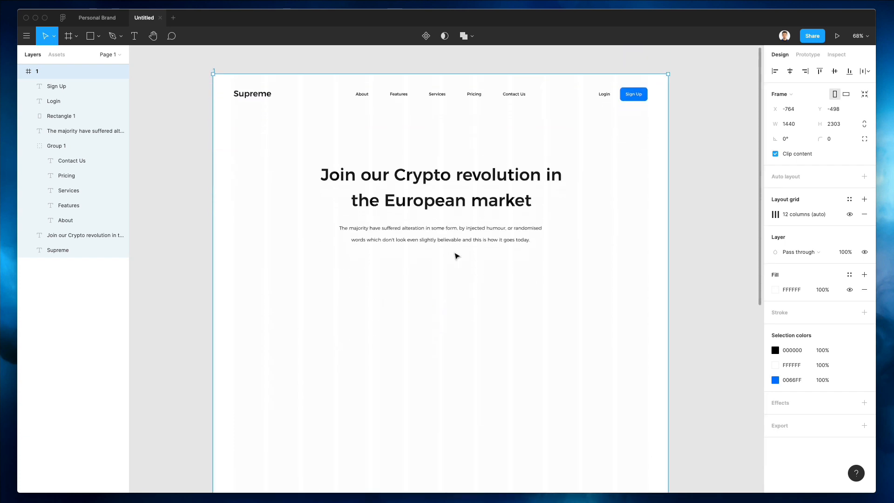
Step: Nudge the headline and subtitle upward together
left_click_drag(187, 148, 585, 272)
key("shift+Up")
key("shift+Up")
key("shift+Up")
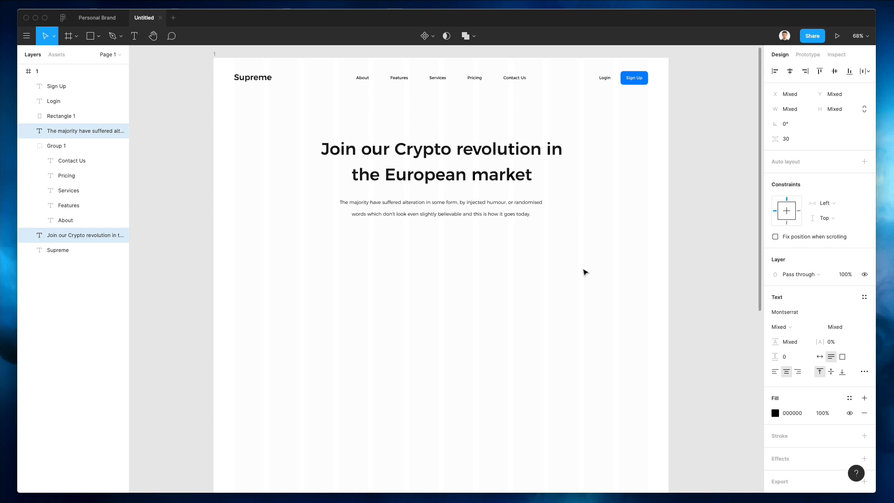
key("Up")
key("Up")
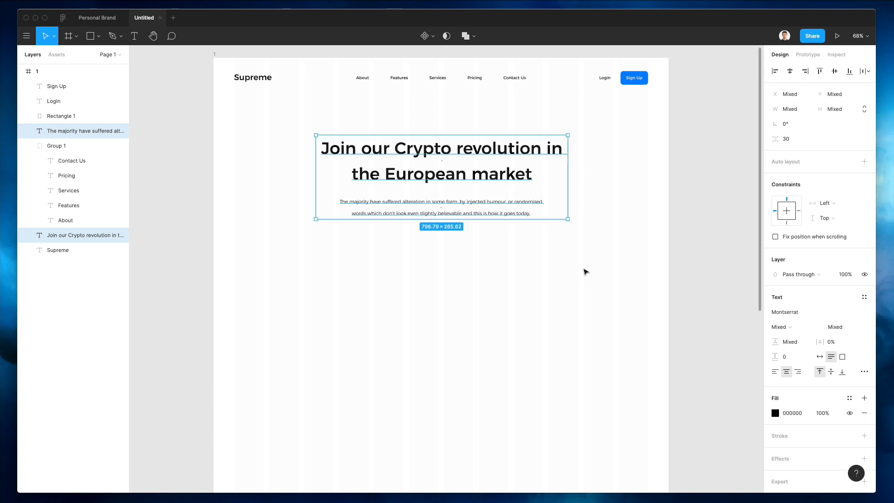
left_click(580, 266)
Step: Group the Sign Up label with its Rectangle 1 button shape
left_click(635, 80)
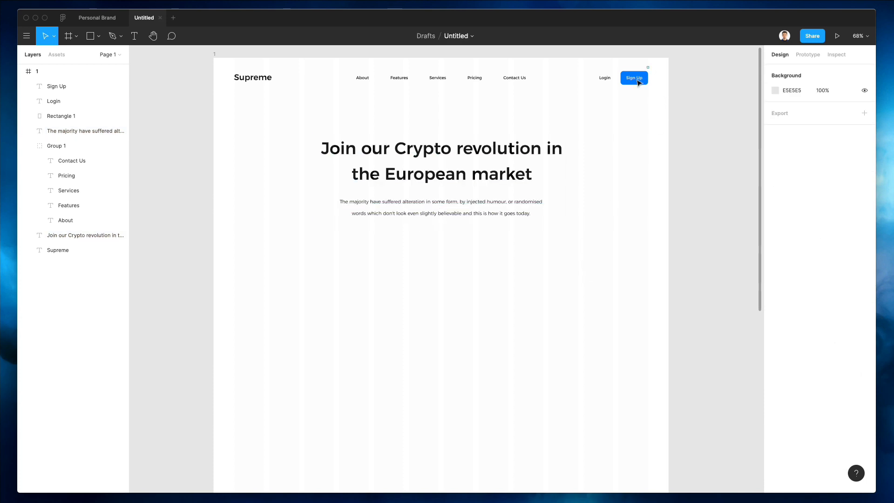
left_click(632, 83, "shift")
key("super+g")
Step: Duplicate the Sign Up button below the subtitle and resize its blue shape
left_click_drag(633, 83, 443, 238)
left_click(479, 231)
scroll(435, 236, "up", 6)
double_click(464, 228)
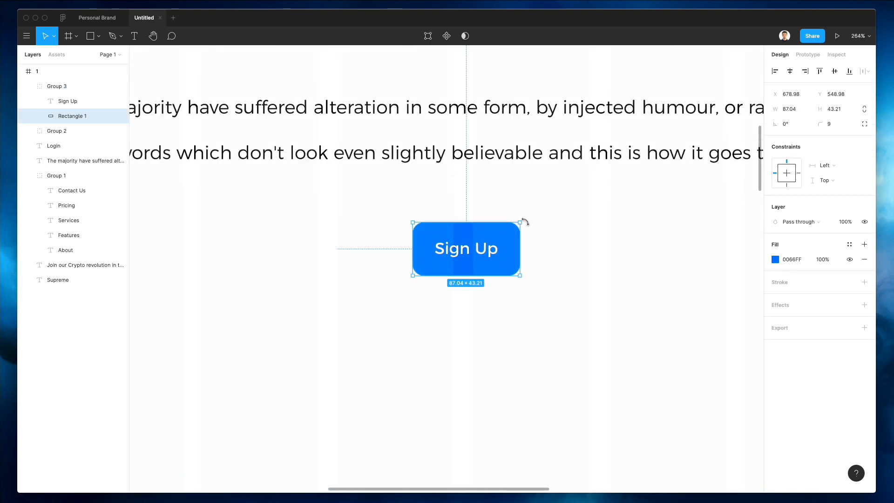
left_click_drag(520, 222, 557, 232)
scroll(525, 219, "down", 3)
scroll(525, 219, "down", 5)
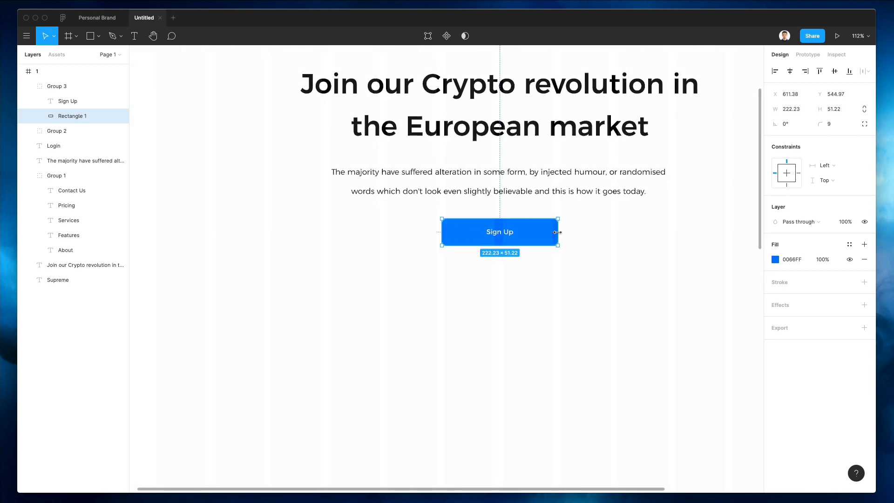
Step: Relabel the copy 'View Demo' and make both button labels Medium weight
double_click(487, 228)
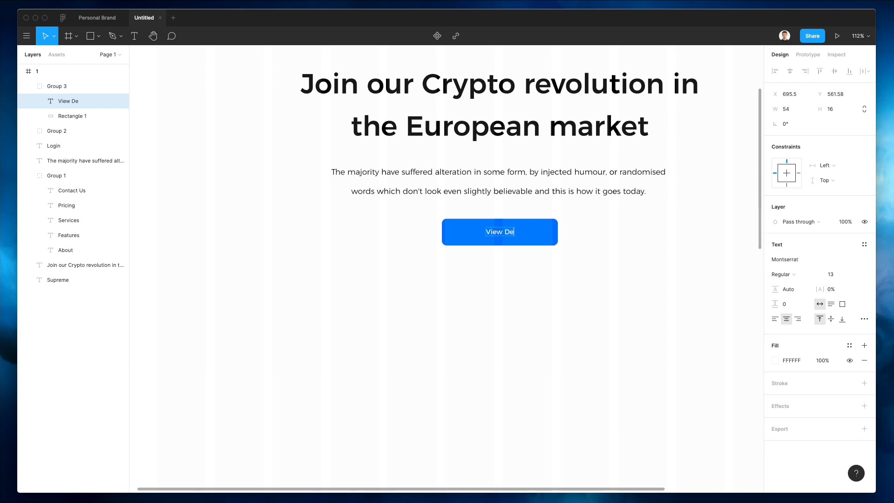
left_click(507, 279)
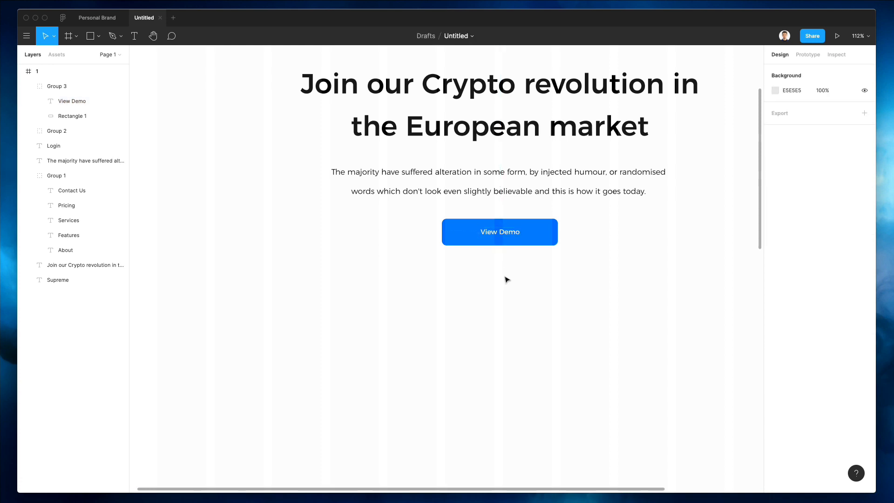
left_click(498, 235)
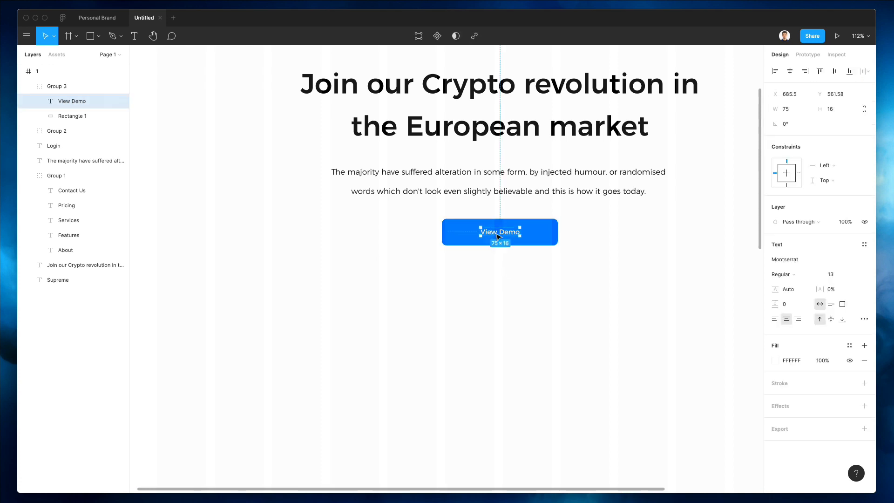
scroll(519, 237, "up", 10)
scroll(519, 240, "right", 5)
left_click(647, 279, "shift")
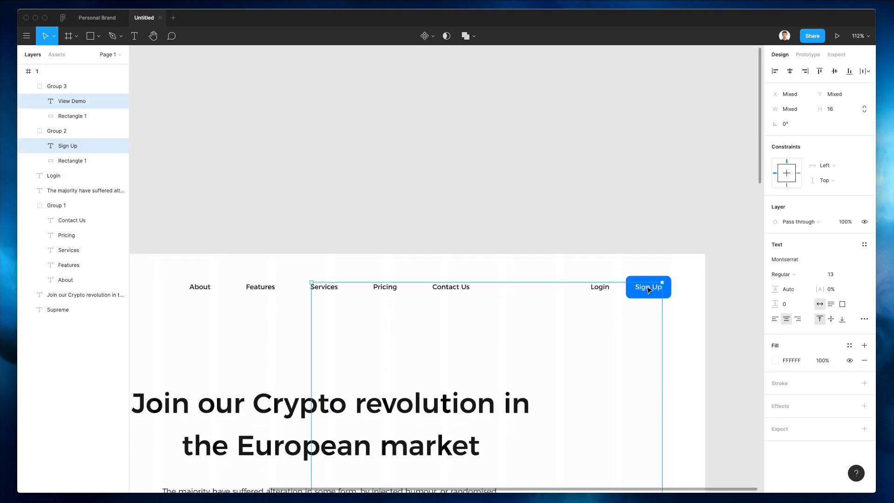
scroll(644, 292, "down", 8)
scroll(644, 291, "left", 2)
left_click(791, 274)
left_click(792, 286)
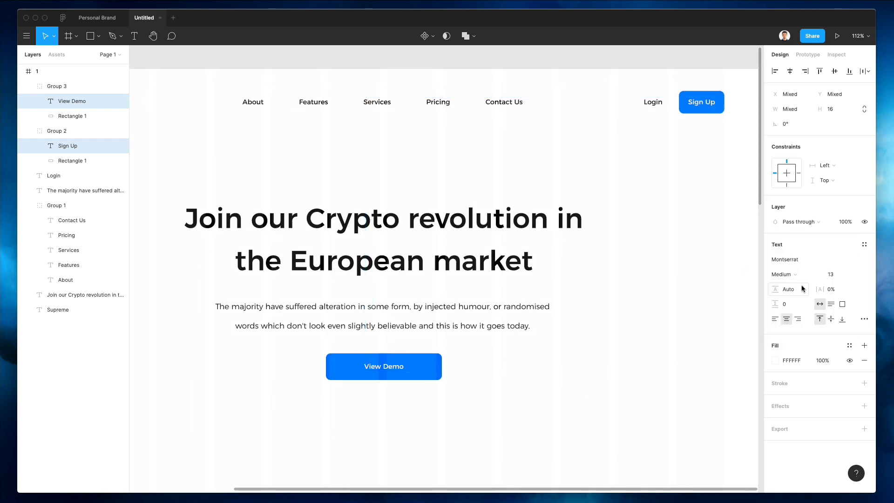
left_click(482, 419)
Step: Narrow the View Demo button shape to 138.64 wide
scroll(437, 287, "up", 2)
scroll(437, 288, "down", 5)
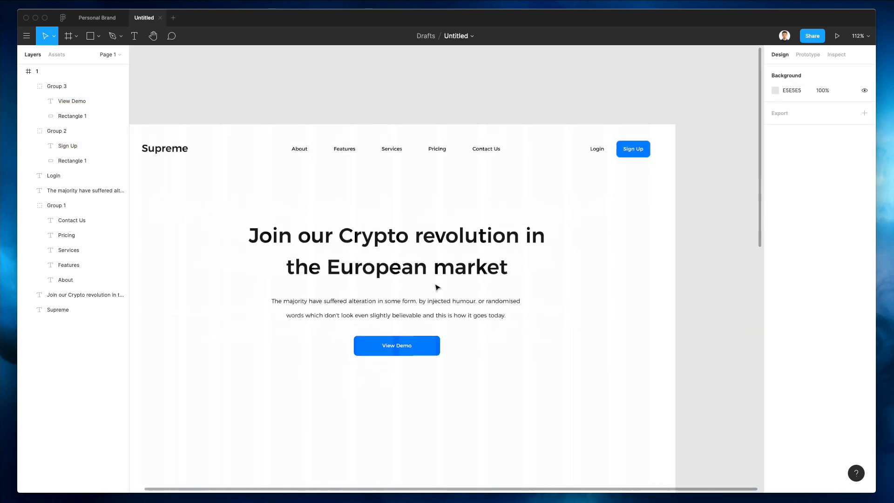
scroll(437, 287, "down", 2)
scroll(437, 288, "down", 2)
scroll(435, 284, "left", 3)
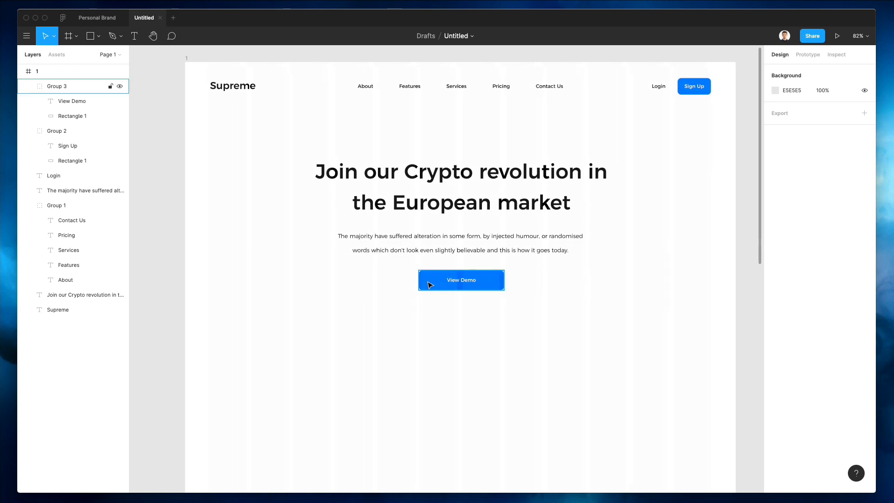
double_click(434, 283)
left_click_drag(421, 278, 433, 279)
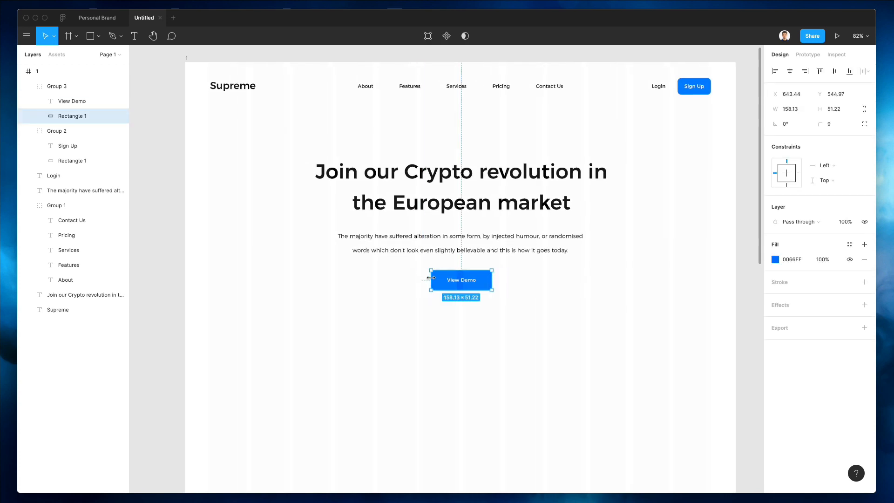
left_click(379, 287)
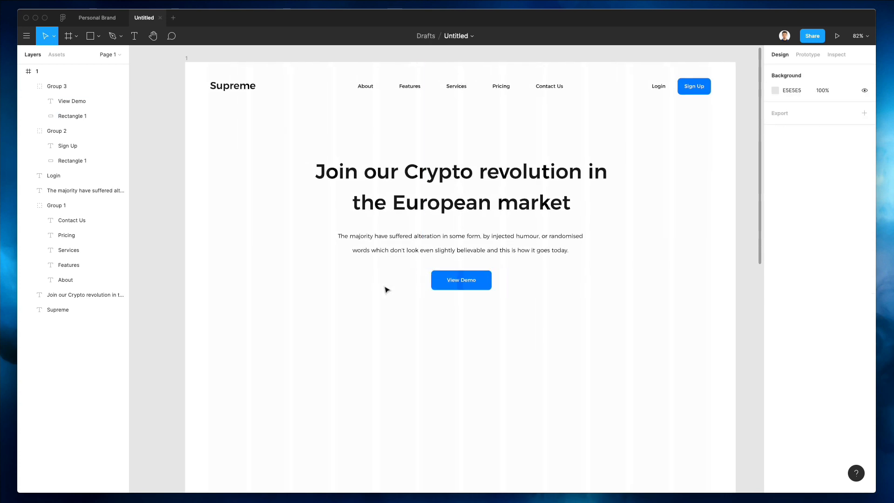
double_click(434, 276)
left_click_drag(433, 276, 437, 277)
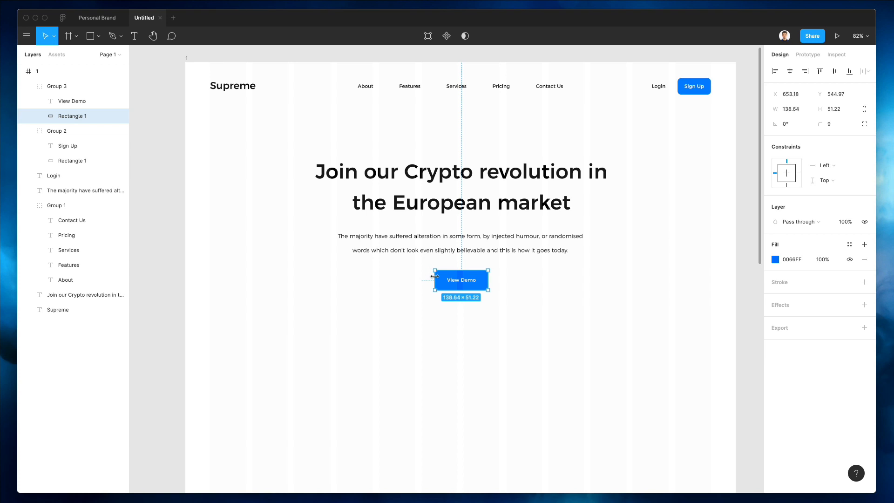
left_click(373, 293)
Step: Centre the View Demo button horizontally beneath the subtitle
left_click(456, 282)
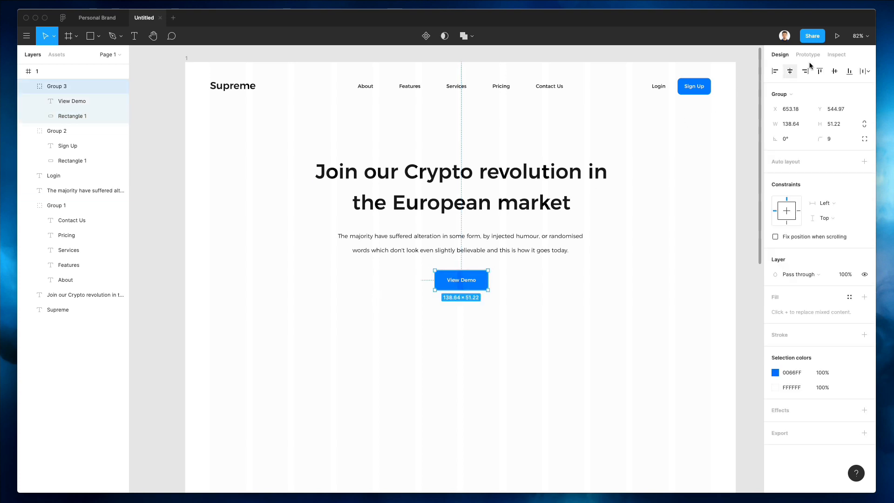
left_click(790, 72)
key("Down")
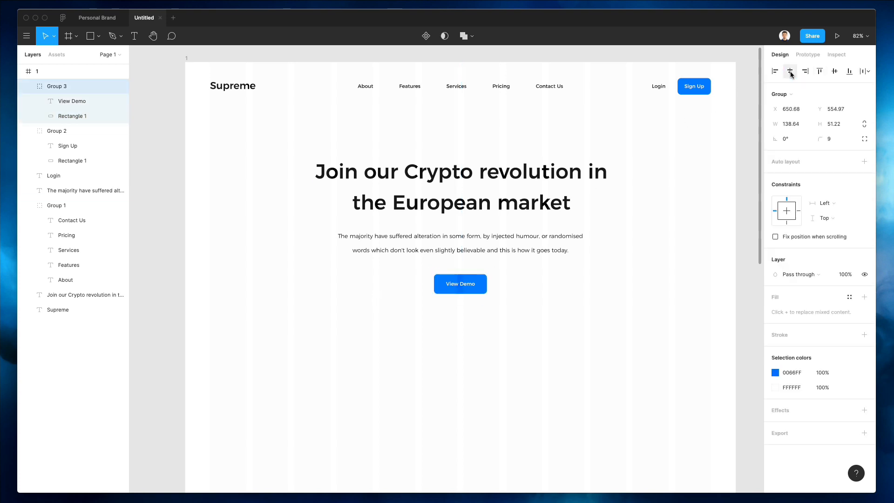
key("Up")
key("Down")
key("Down")
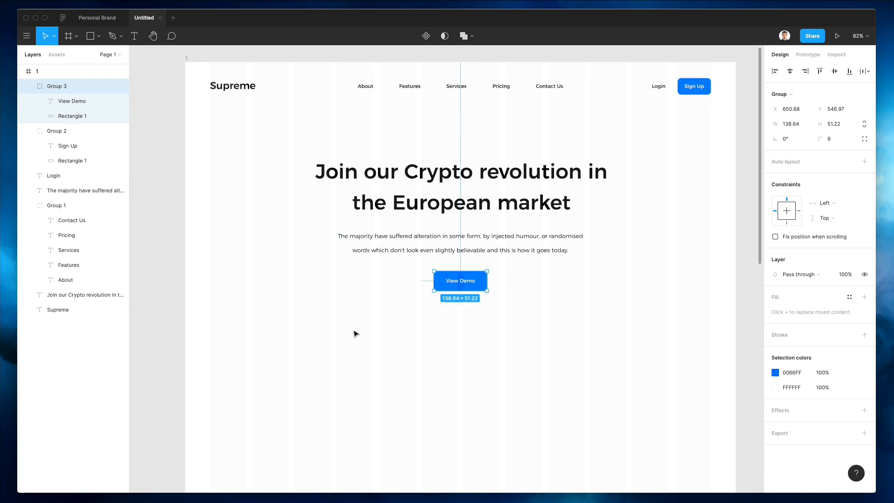
left_click(355, 333)
scroll(355, 333, "down", 3)
Step: Draw a large 1090×661 rectangle below the View Demo button
key("r")
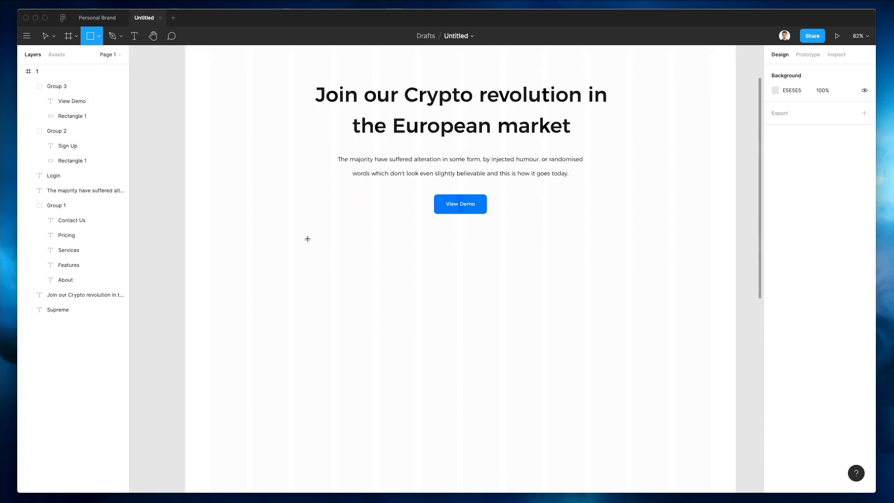
mouse_move(253, 227)
left_mouse_down()
mouse_move(484, 315)
mouse_move(678, 459)
mouse_move(666, 481)
left_mouse_up()
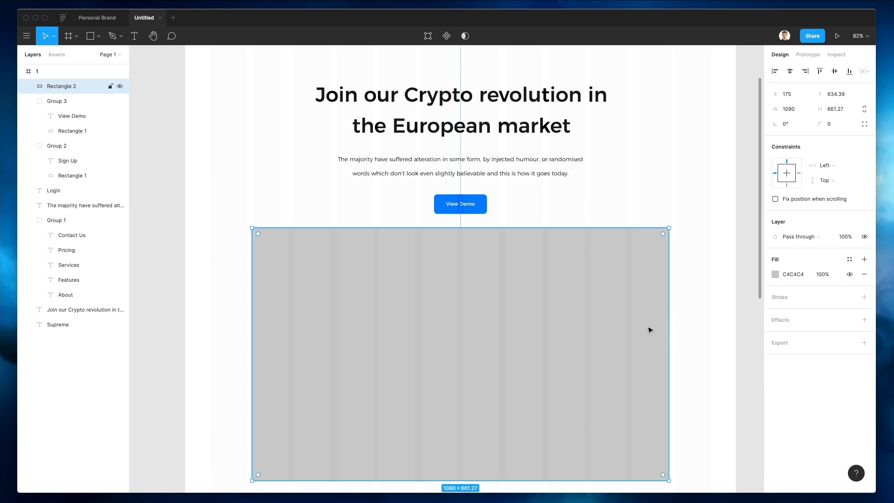
scroll(647, 331, "down", 1)
left_click_drag(591, 314, 593, 317)
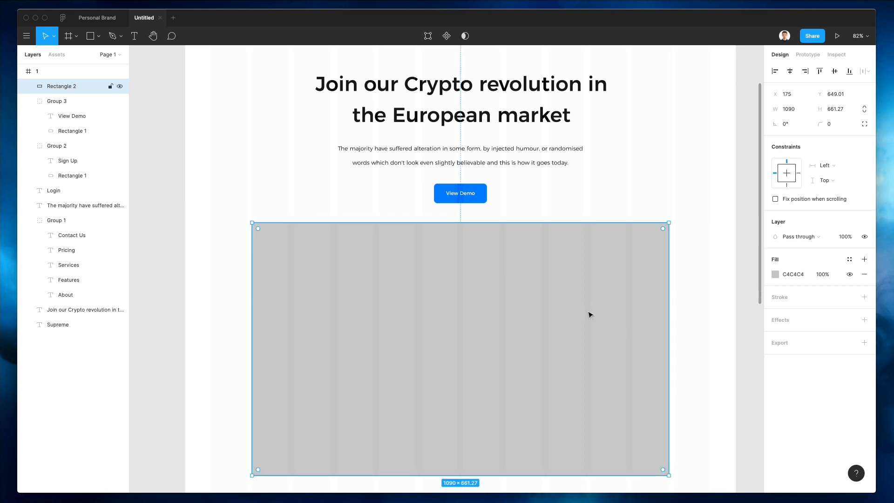
scroll(589, 315, "down", 1)
Step: Give the gray rectangle an 18 corner radius, then select the View Demo button's blue shape
left_click_drag(821, 122, 850, 123)
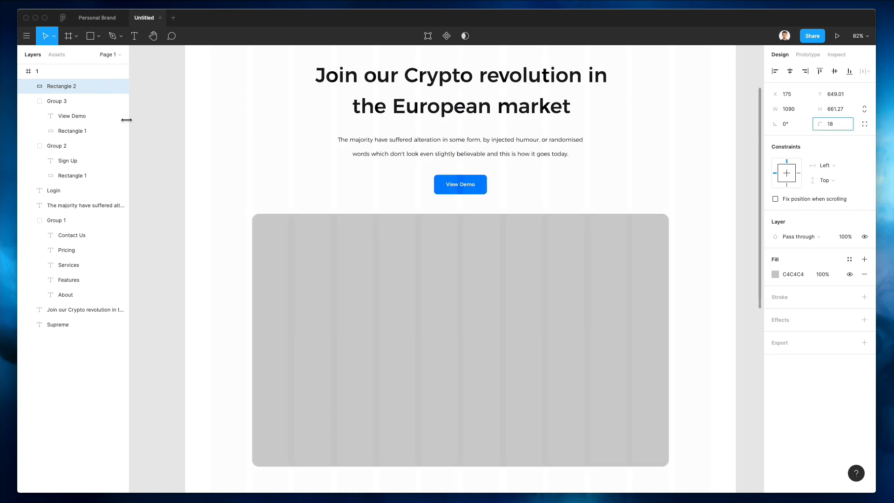
left_click_drag(126, 120, 126, 120)
scroll(609, 193, "down", 2)
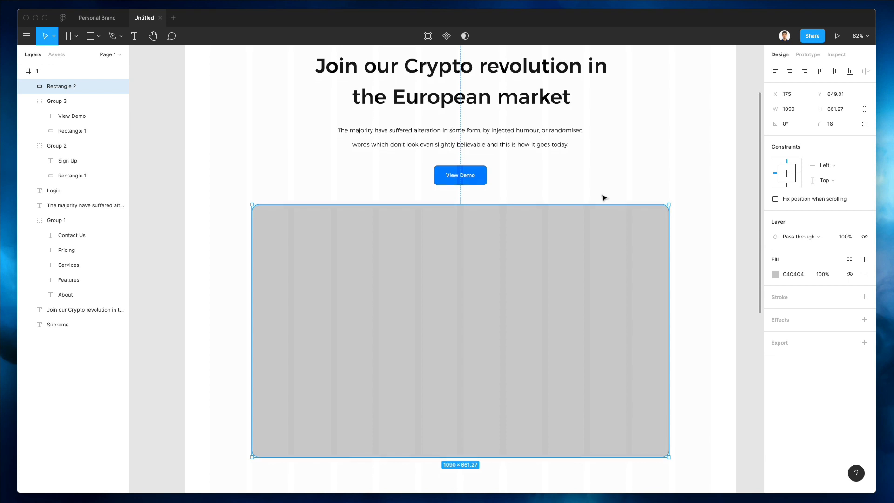
left_click(610, 189)
left_click_drag(576, 238, 575, 240)
scroll(599, 171, "up", 1)
left_click(599, 172)
left_click(487, 168, "super")
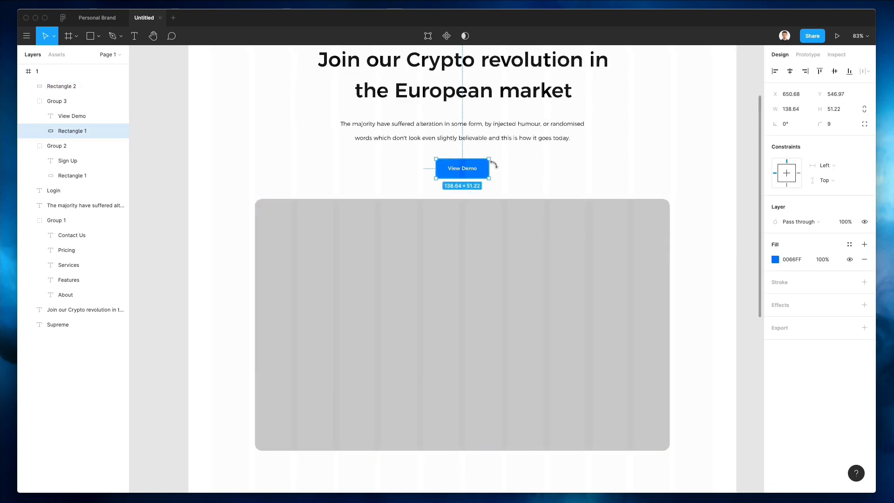
Step: Paste a copy of the blue button shape onto the gray rectangle and bring it to front
left_click(613, 183)
left_click(496, 297)
key("super+v")
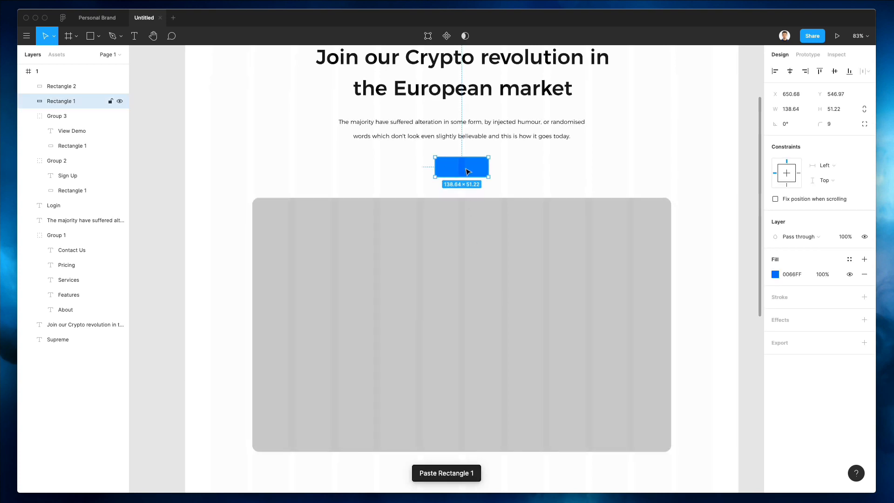
left_click_drag(480, 356, 473, 320)
key("alt+super+bracketright")
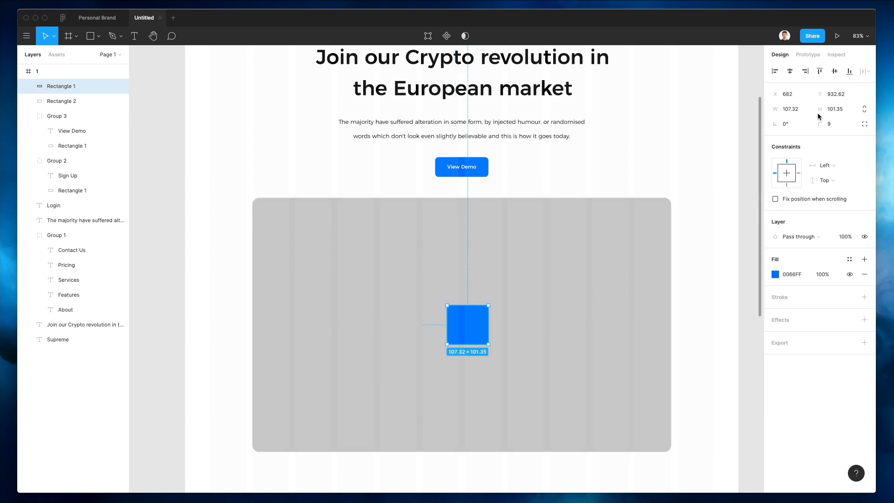
Step: Round the blue shape into a circle with corner radius 121
left_click_drag(819, 124, 400, 154)
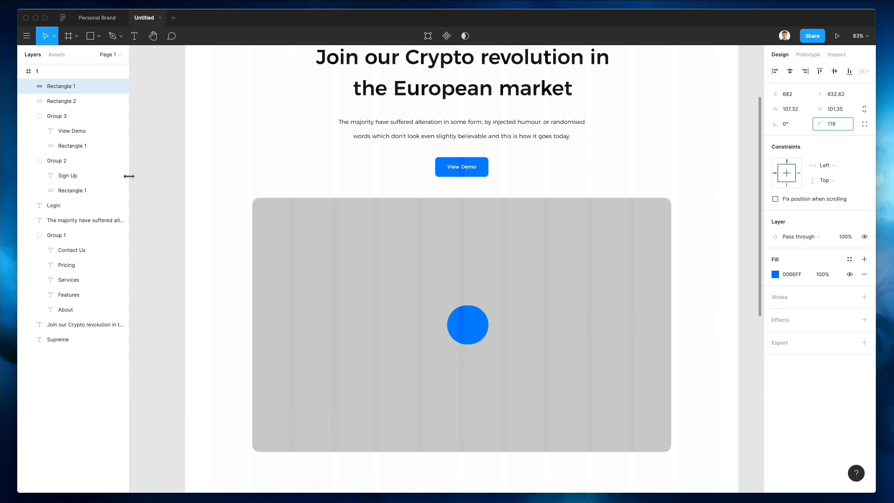
left_click_drag(129, 176, 796, 137)
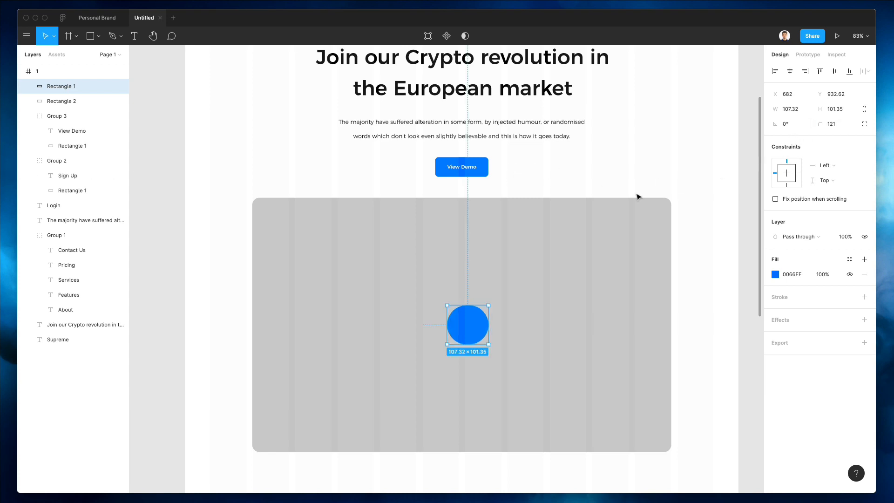
left_click(582, 175)
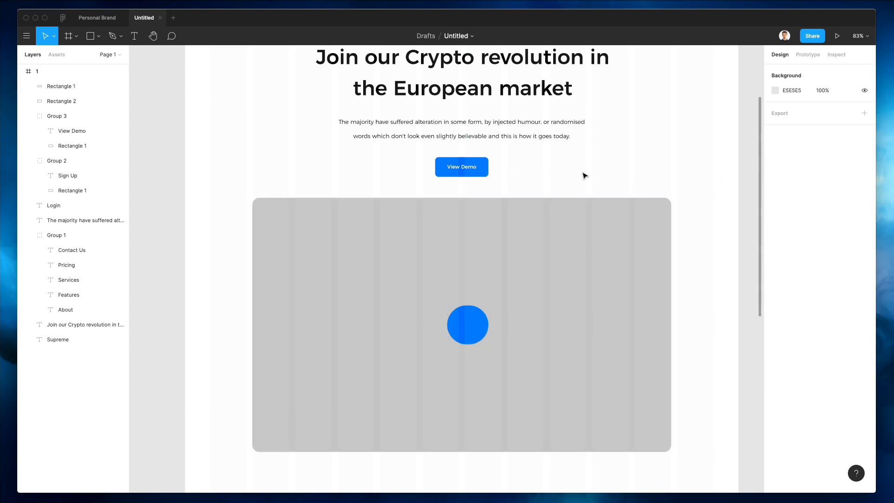
left_click(462, 322)
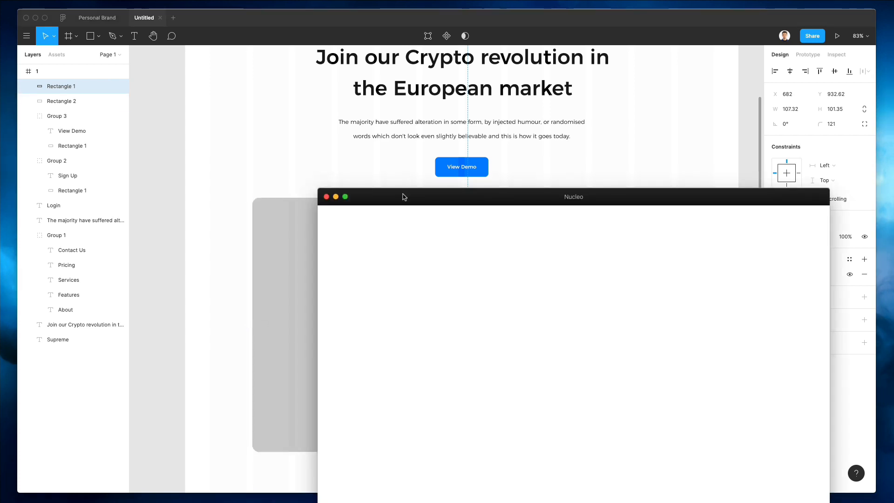
Step: Search Nucleo for 'play', filter to Google Material Icons, and drag the 48px play arrow onto the blue circle
left_click_drag(404, 197, 440, 240)
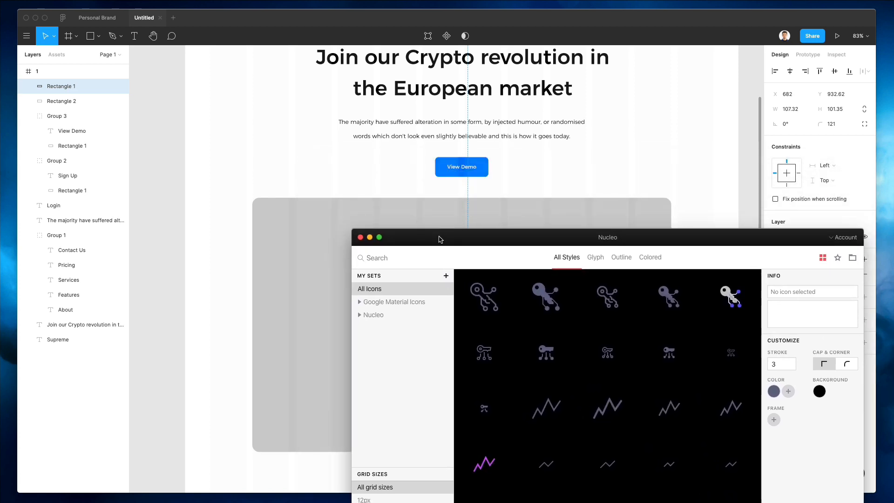
type("play")
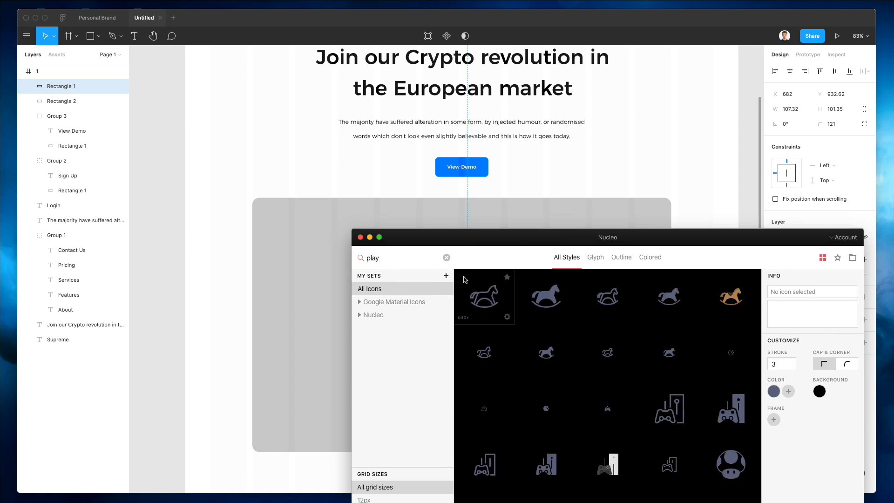
scroll(485, 281, "down", 5)
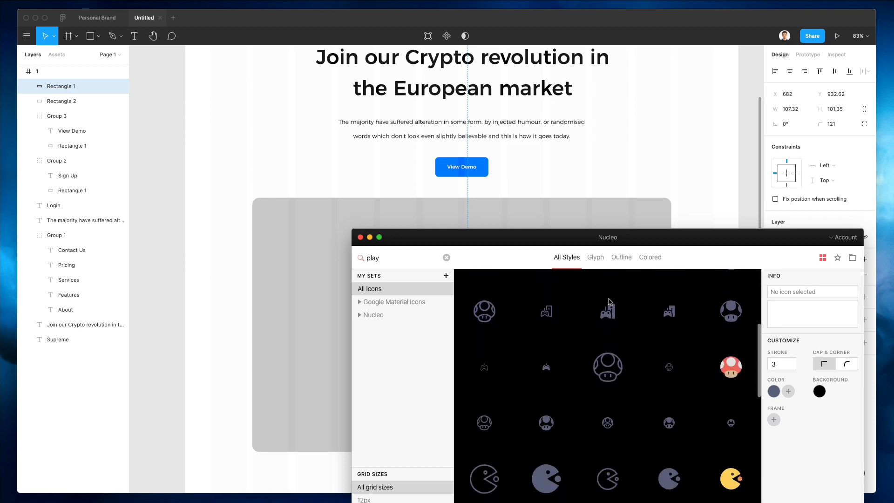
scroll(609, 301, "down", 12)
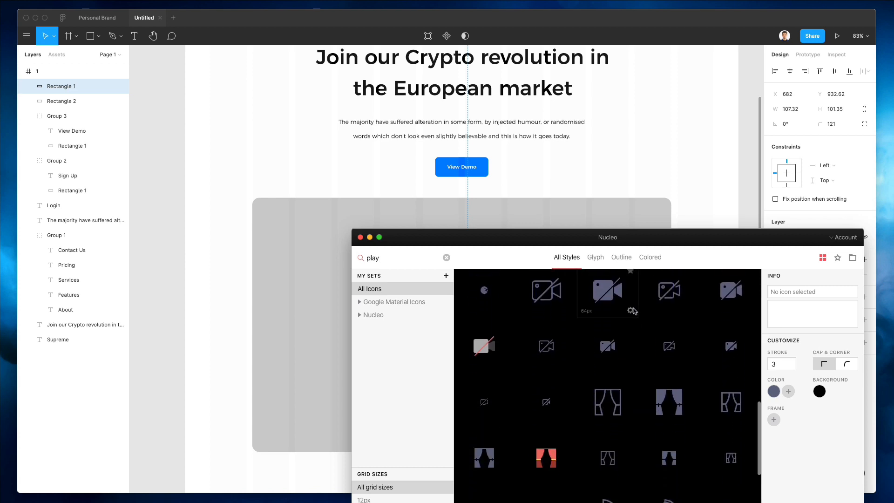
scroll(638, 312, "down", 8)
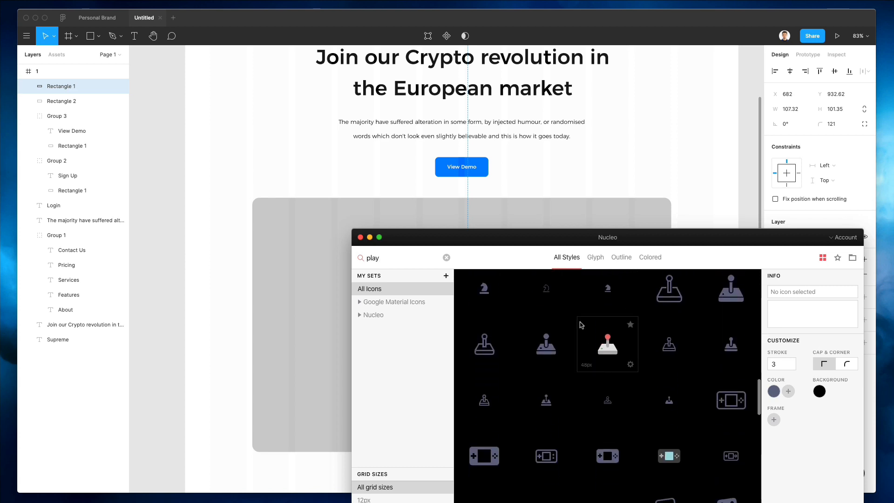
scroll(644, 315, "down", 3)
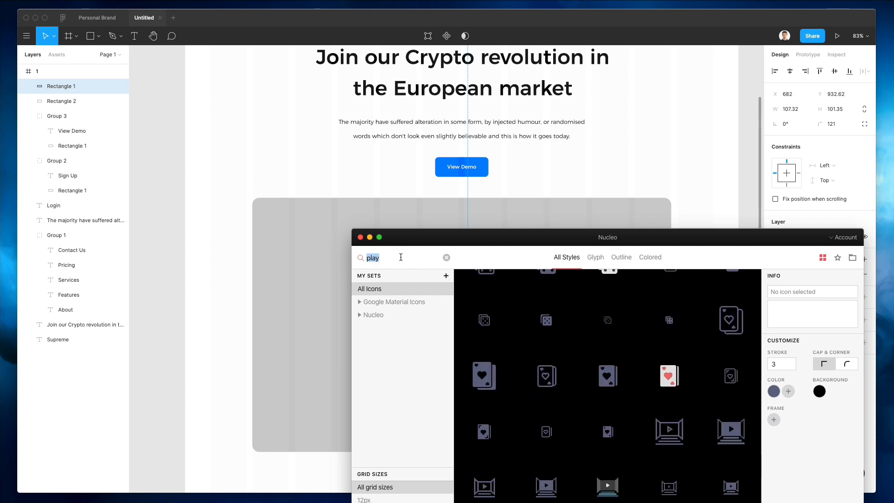
left_click(399, 302)
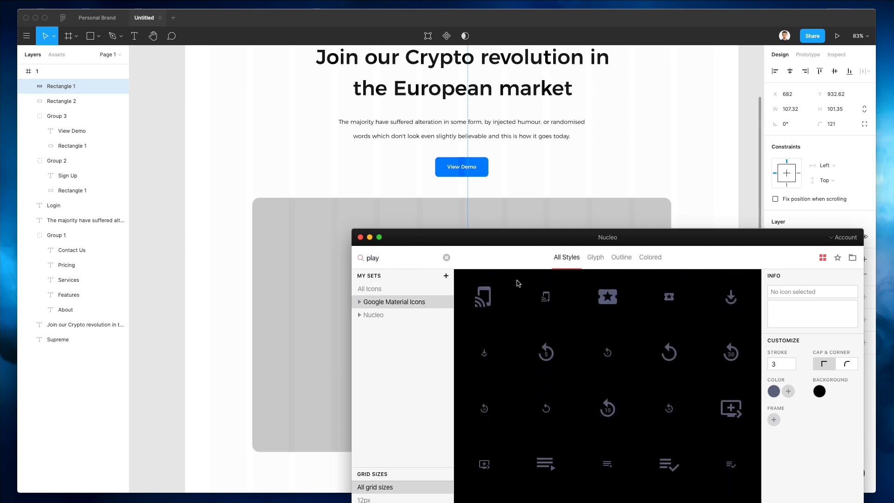
scroll(518, 283, "down", 3)
left_click_drag(599, 242, 779, 216)
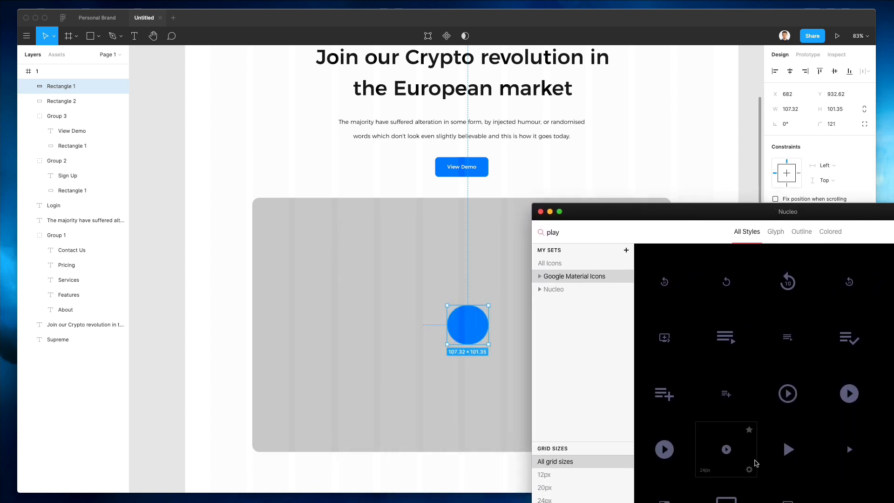
left_click_drag(788, 449, 472, 325)
Step: Drop the play icon on the circle, remove its frame, and centre the triangle
left_click(467, 324)
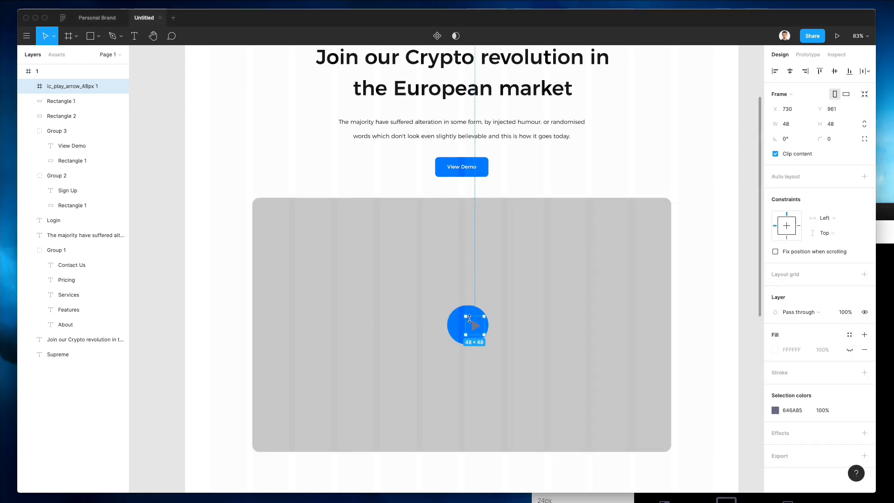
scroll(471, 322, "up", 5)
key("super+shift+g")
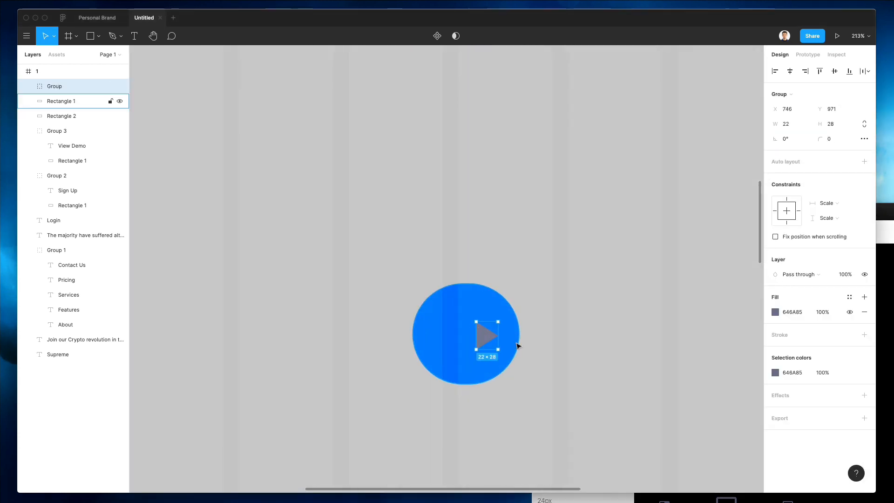
left_click_drag(489, 336, 481, 315)
Step: Make the play triangle white with the eyedropper and nudge it slightly right
scroll(481, 314, "down", 5)
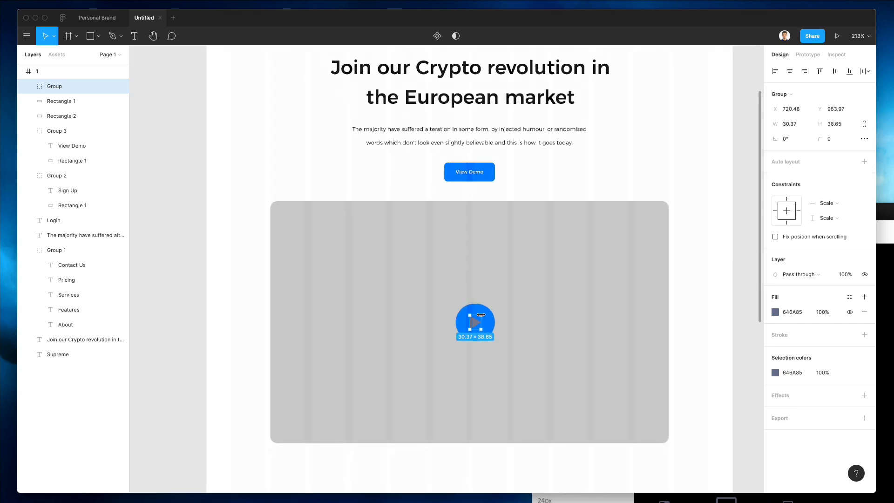
key("i")
left_click(260, 281)
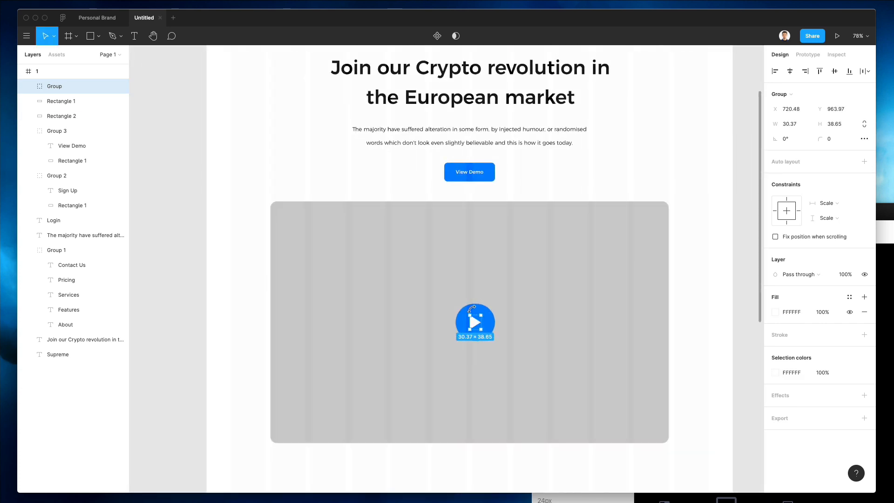
key("Right")
key("Right")
key("Right")
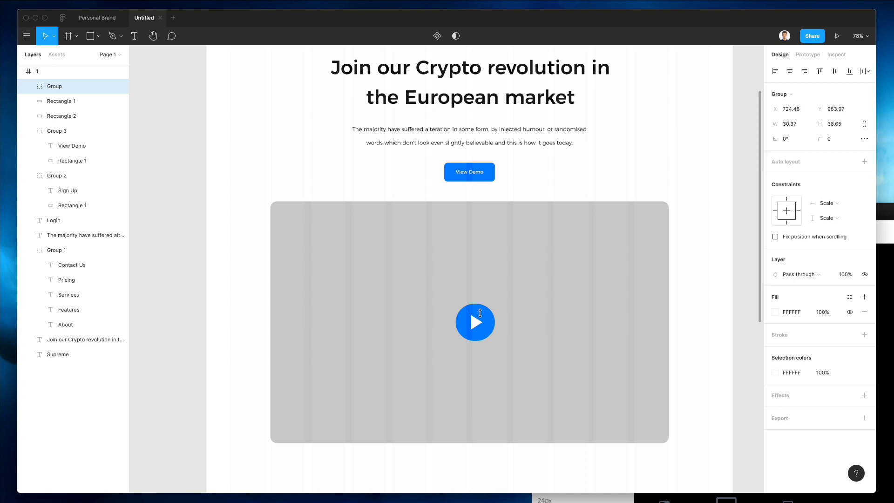
Step: Group the triangle with the blue circle and add a Drop shadow effect
left_click(484, 308, "shift")
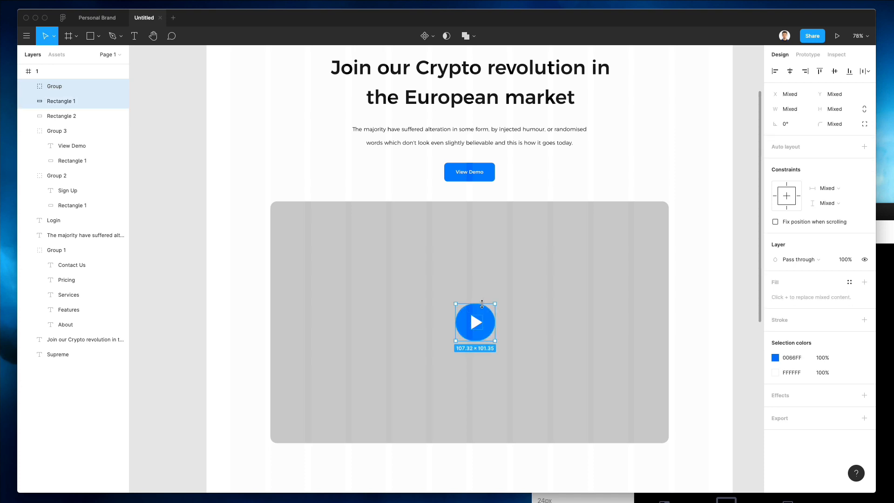
key("super+g")
left_click(793, 372)
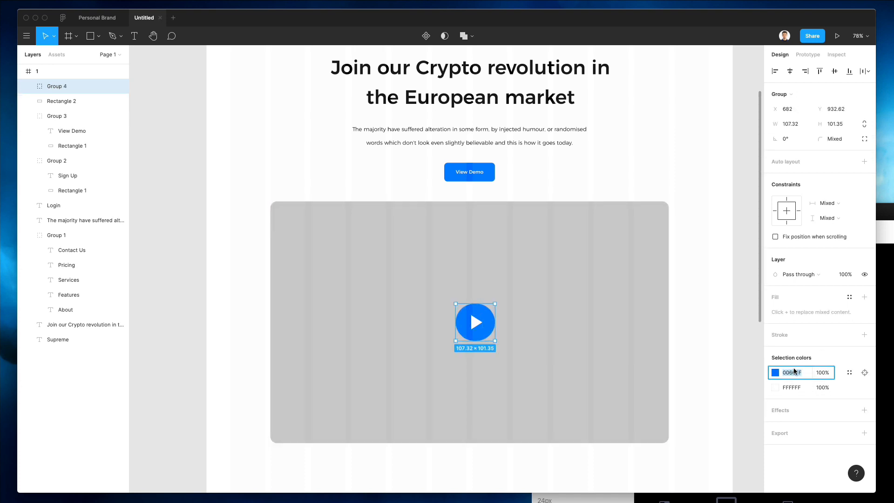
left_click(786, 407)
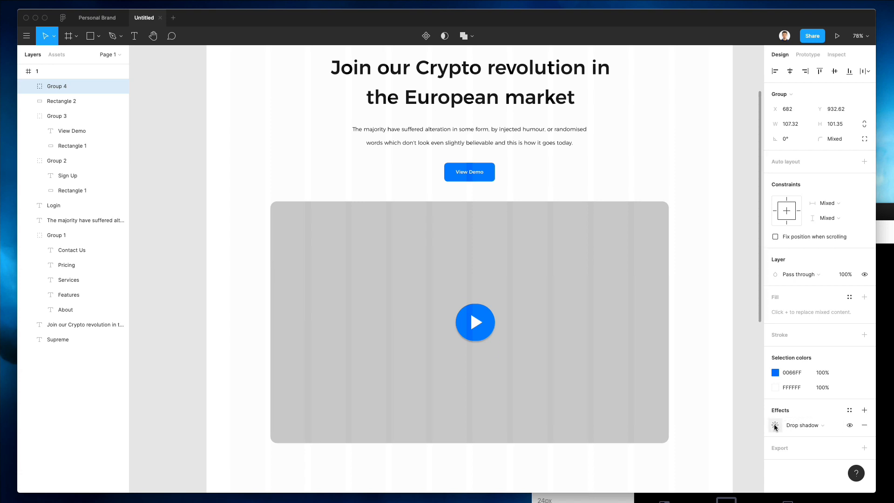
Step: Set the play button's Drop shadow to Blur 24 and 15% opacity
left_click(775, 426)
left_click(730, 444)
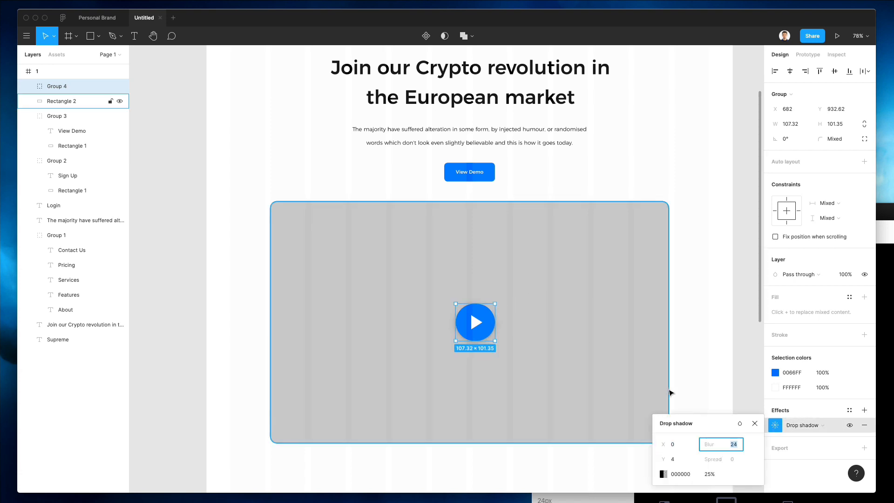
left_click(706, 473)
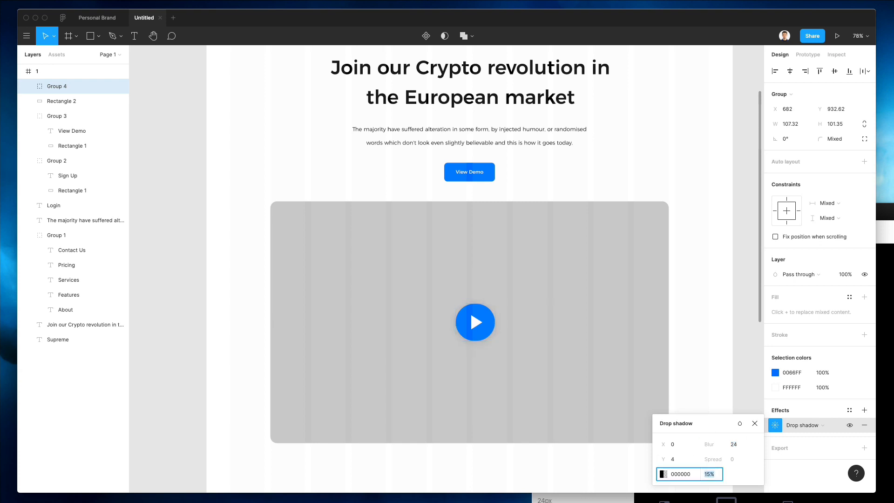
left_click(724, 159)
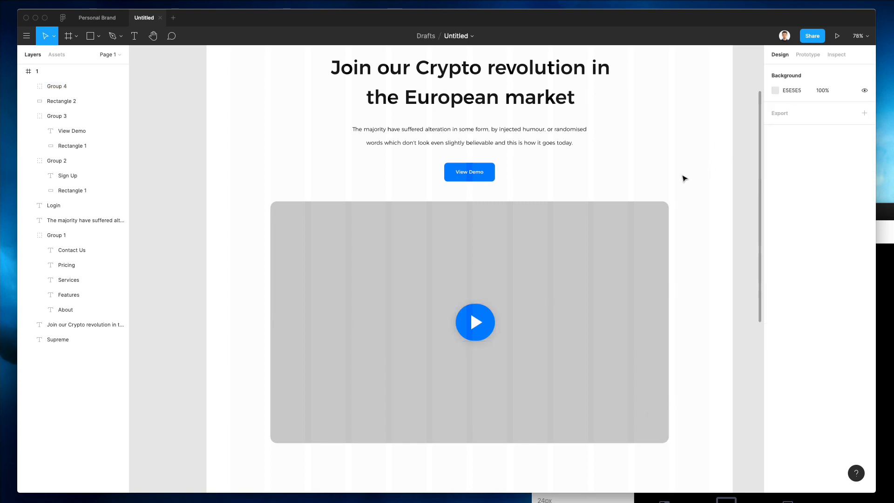
left_click(473, 321, "super")
key("shift+2")
Step: Shrink the play triangle proportionally to 26×33.09
left_click_drag(470, 279, 475, 289)
scroll(475, 290, "up", 3)
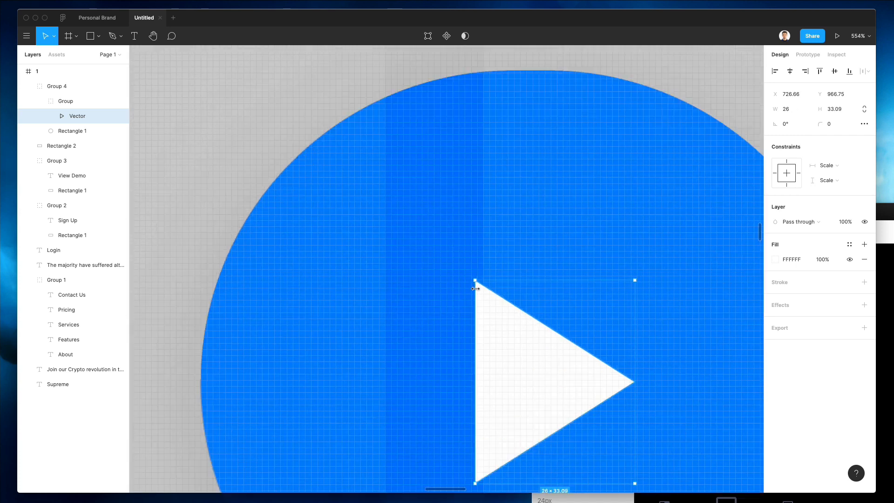
scroll(474, 289, "down", 10)
left_click(575, 166)
Step: Select the grey video box and bring up the Plugins list from the main menu
left_click(576, 171)
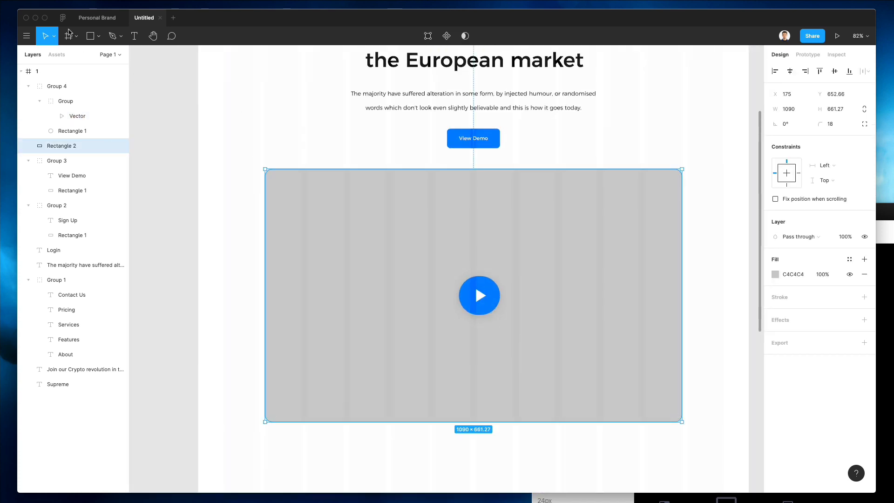
left_click(27, 36)
mouse_move(51, 75)
mouse_move(69, 160)
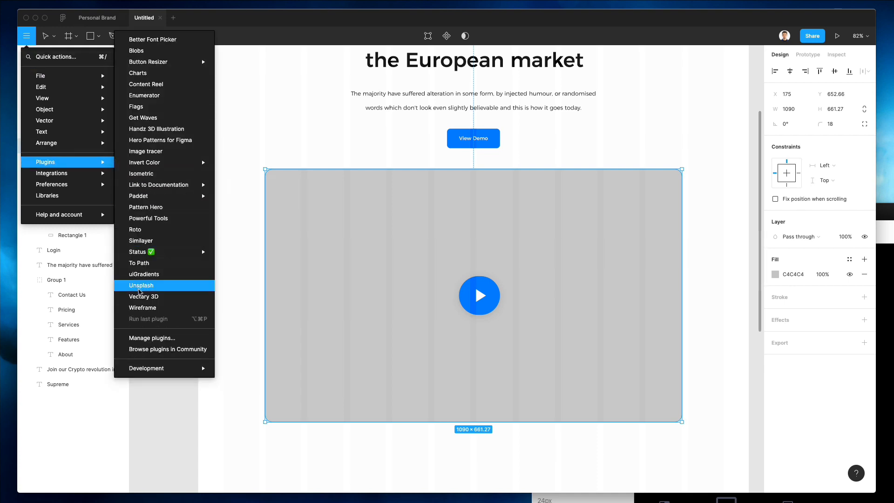
Step: Launch the Unsplash plugin and run a first image search in its Search tab
left_click(142, 286)
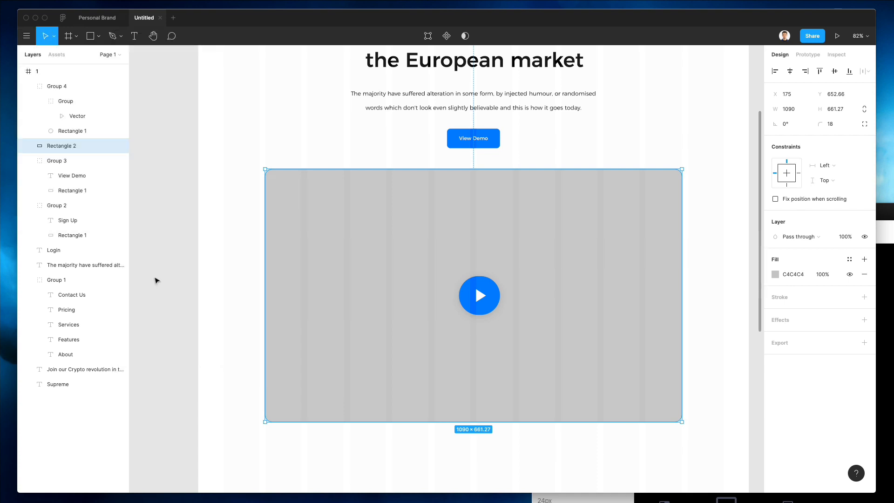
left_click(234, 225)
scroll(234, 225, "up", 2)
scroll(234, 225, "right", 2)
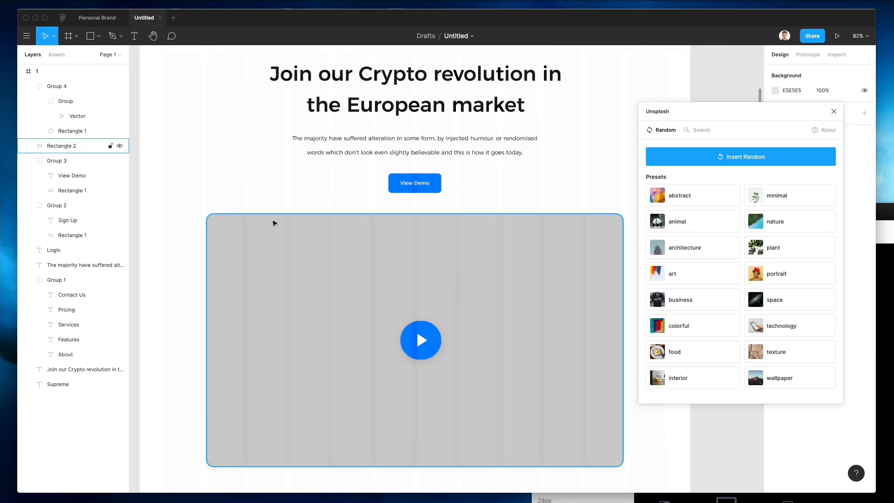
left_click(711, 135)
left_click(705, 153)
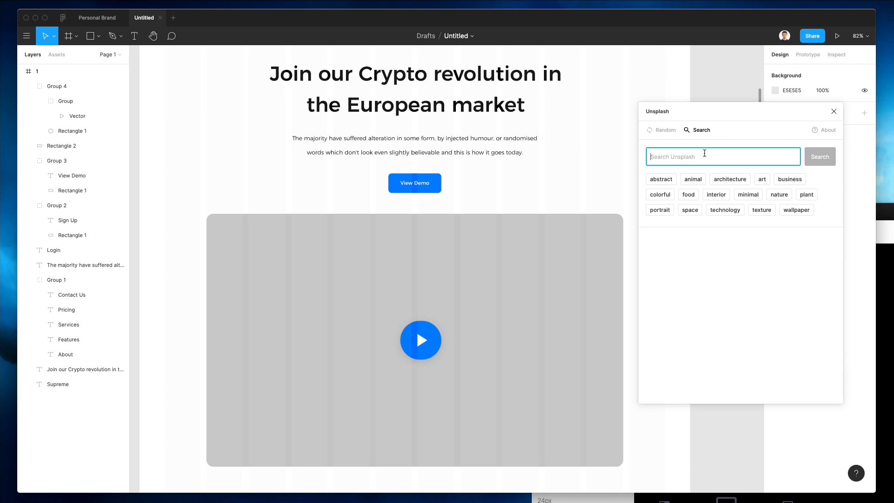
type("fl")
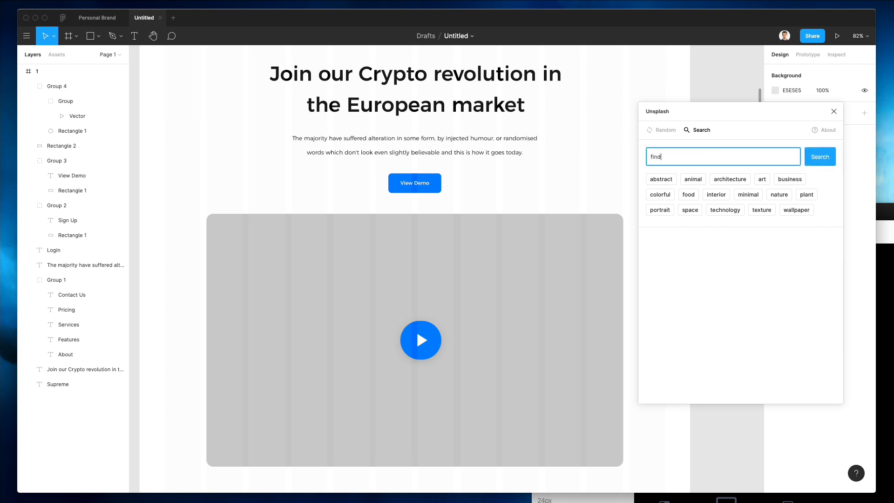
key("Return")
Step: Change the Unsplash search to 'crypto', then 'team', and browse the photo results
double_click(731, 157)
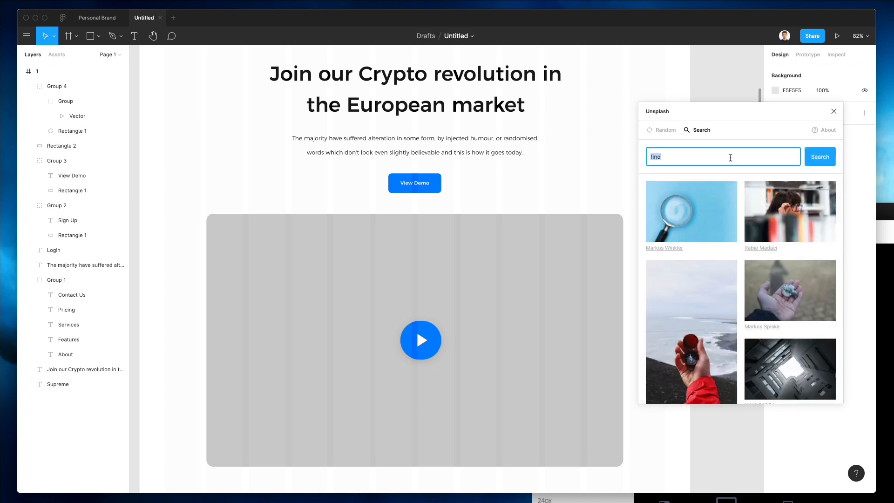
key("BackSpace")
type("crypto")
key("Return")
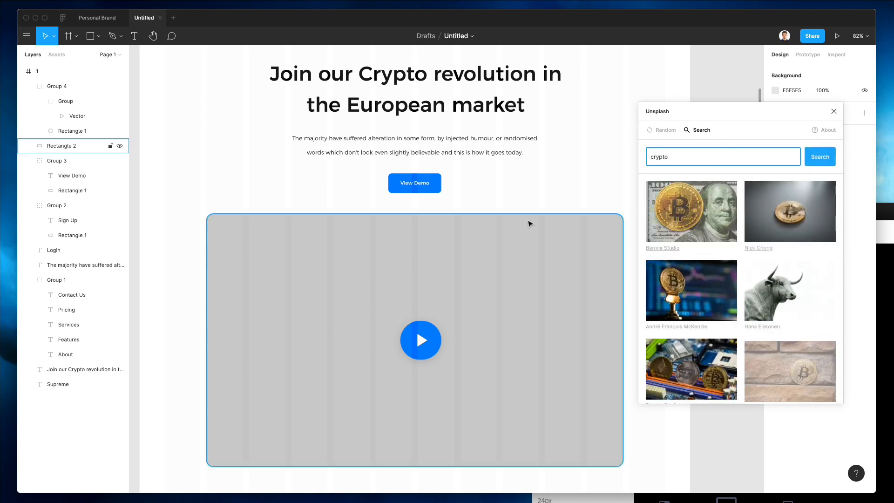
scroll(510, 254, "right", 1)
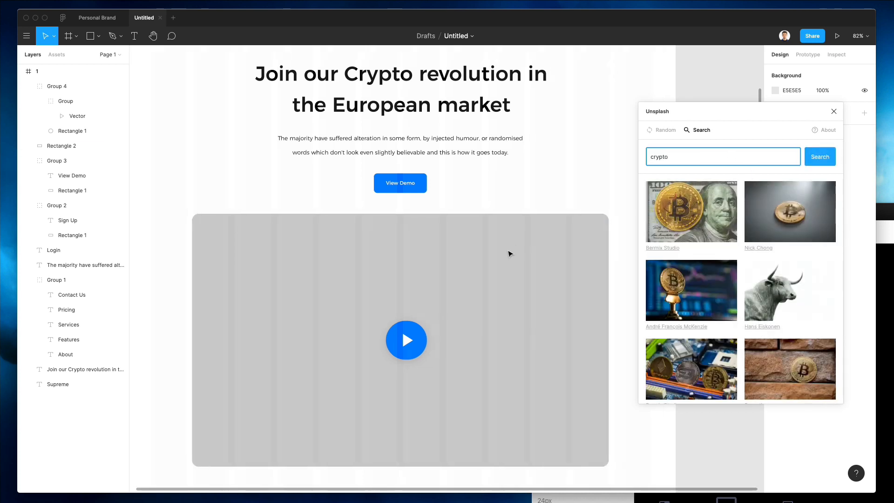
scroll(728, 269, "down", 2)
scroll(729, 269, "down", 3)
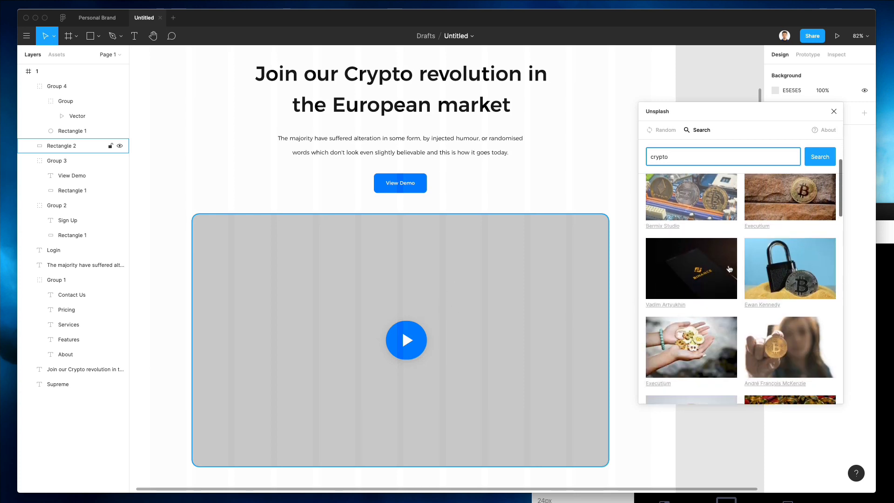
scroll(728, 269, "down", 1)
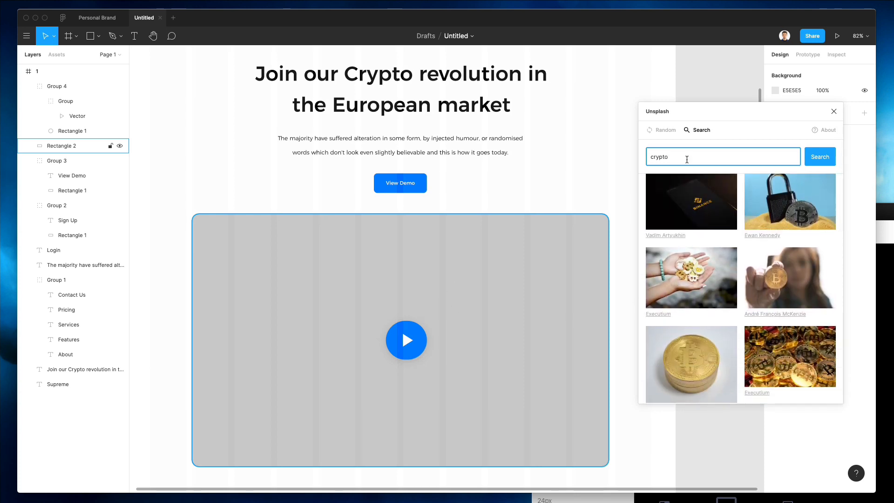
type("am")
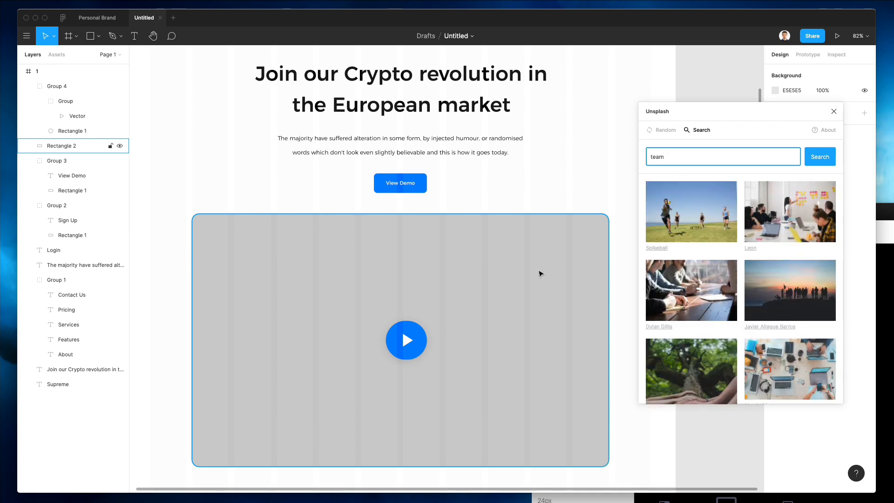
scroll(729, 235, "down", 4)
scroll(729, 235, "up", 4)
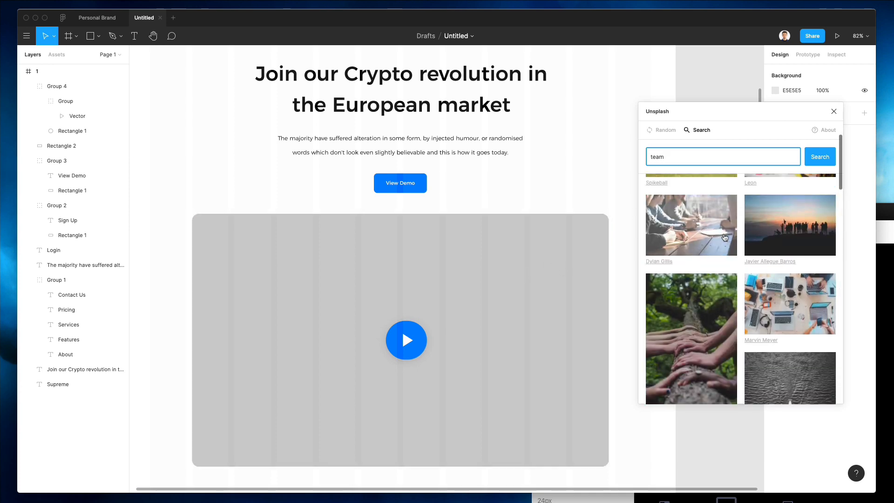
Step: Fill the video frame with the Unsplash office team-meeting photo
left_click(497, 250)
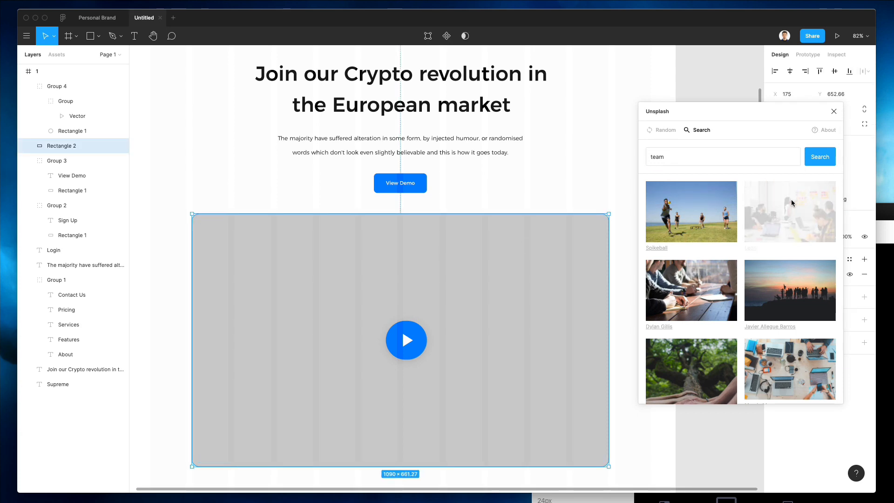
scroll(578, 194, "down", 3)
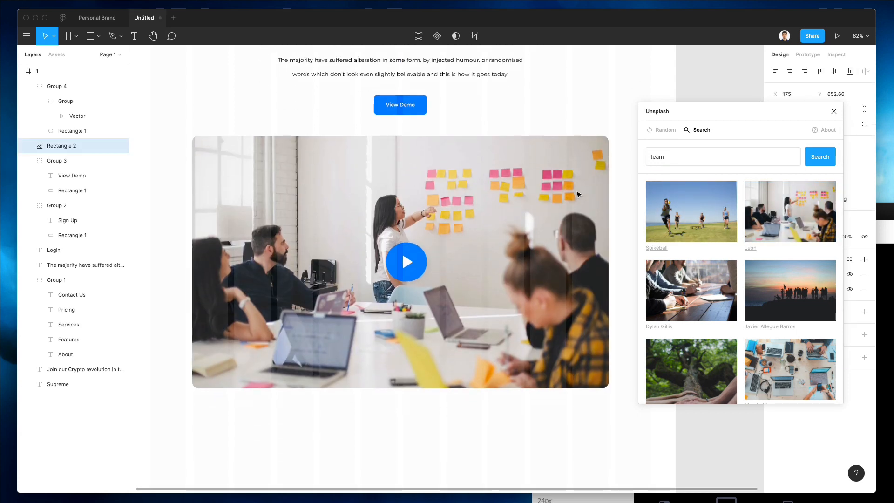
scroll(579, 195, "up", 4)
scroll(578, 194, "up", 3)
scroll(579, 194, "down", 8)
scroll(578, 194, "up", 2)
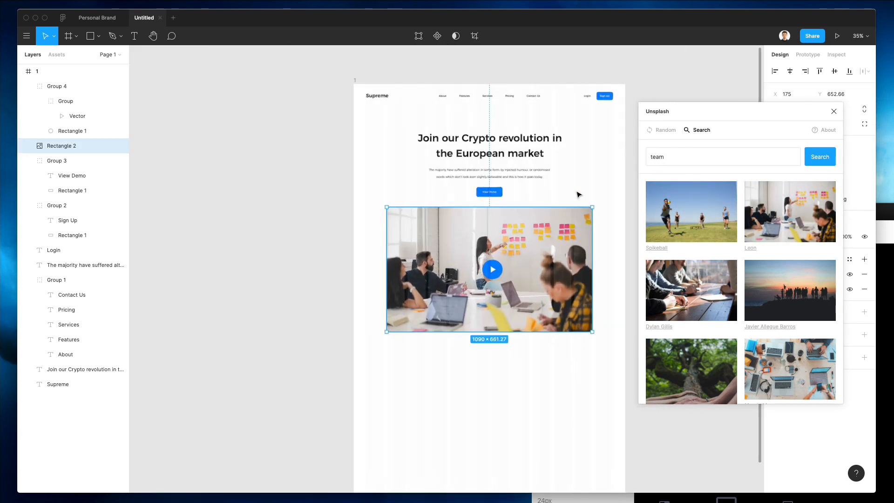
Step: Nudge the headline, subtitle and View Demo button upward with Shift+Up twice
left_click(579, 194)
left_click_drag(596, 111, 448, 198)
key("shift+Up")
key("shift+Up")
key("shift+Up")
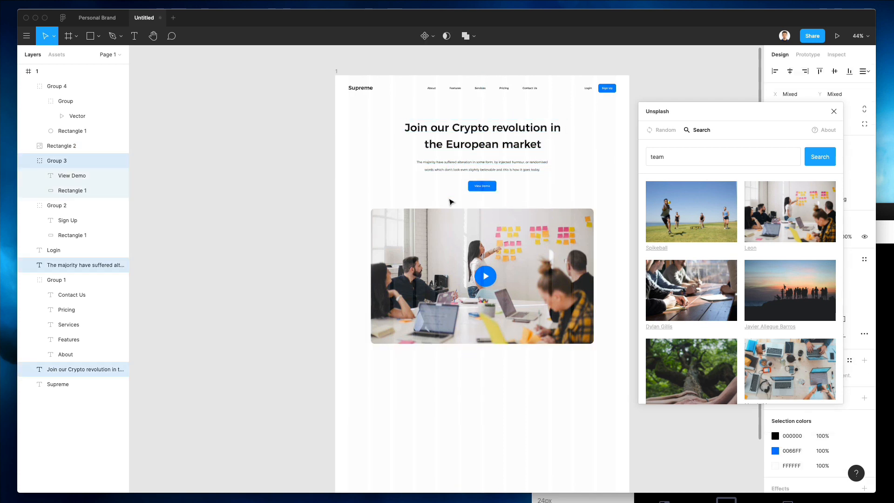
key("shift+Up")
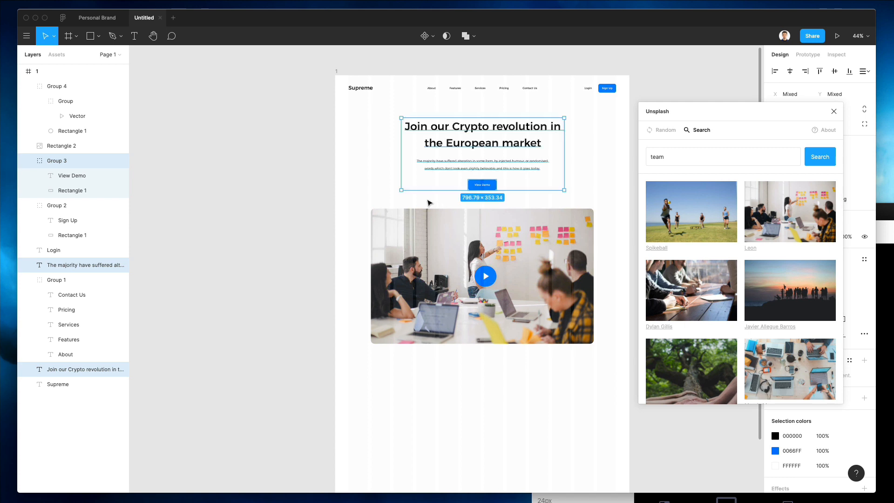
left_click_drag(425, 198, 507, 186)
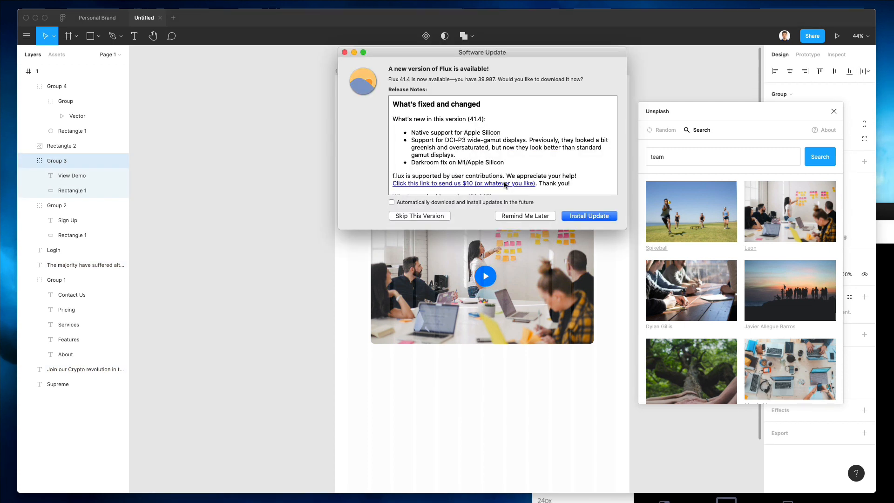
Step: Dismiss the f.lux update prompt and drag the View Demo button slightly down
left_click(344, 52)
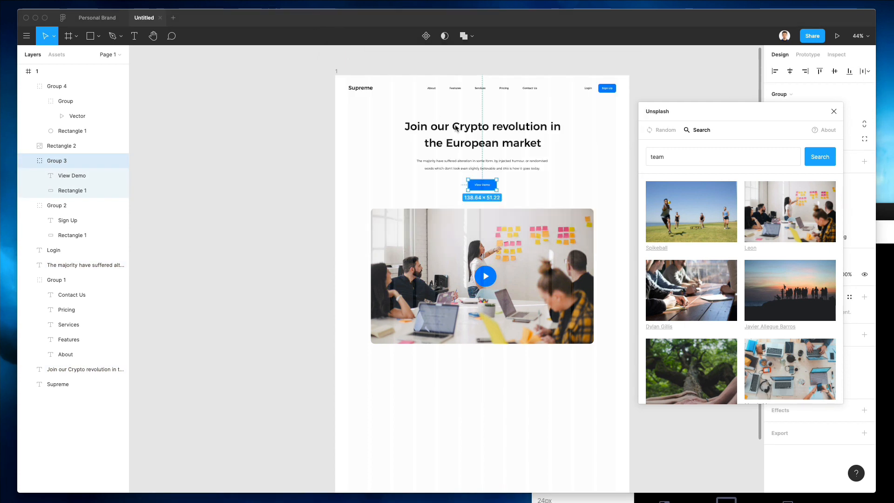
key("Escape")
left_click(486, 186)
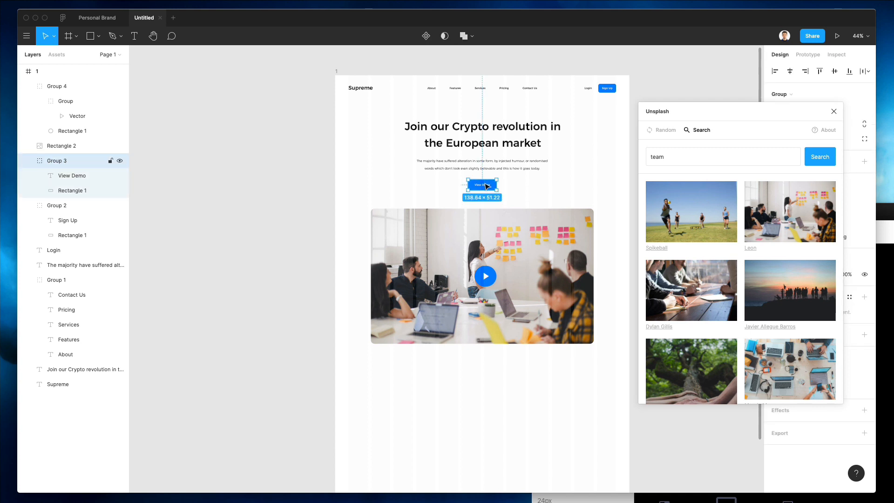
left_click_drag(486, 186, 485, 186)
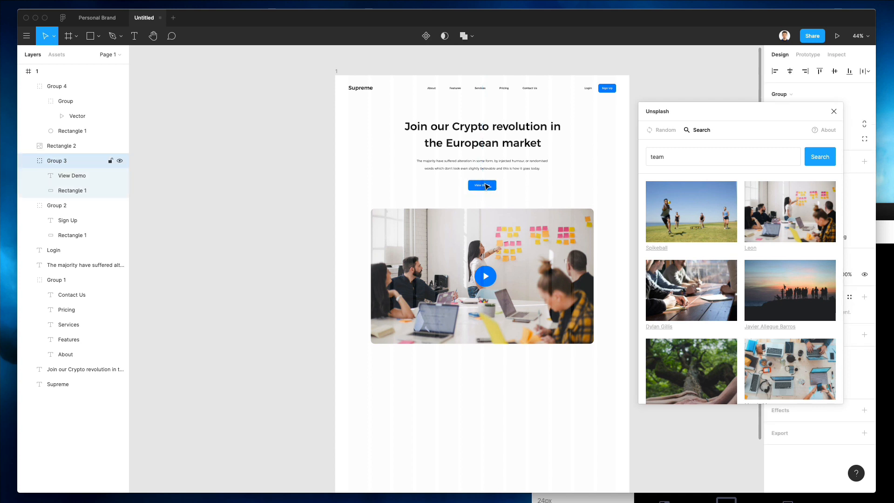
left_click(575, 225)
scroll(730, 258, "down", 3)
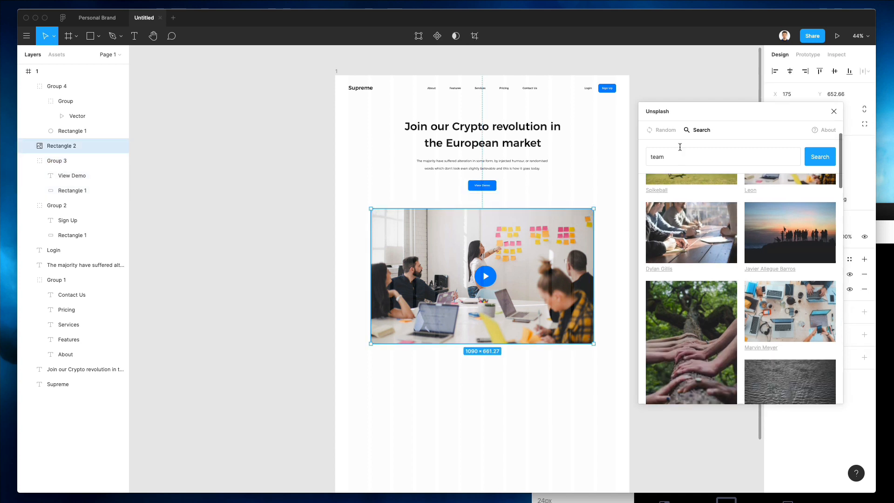
left_click(658, 130)
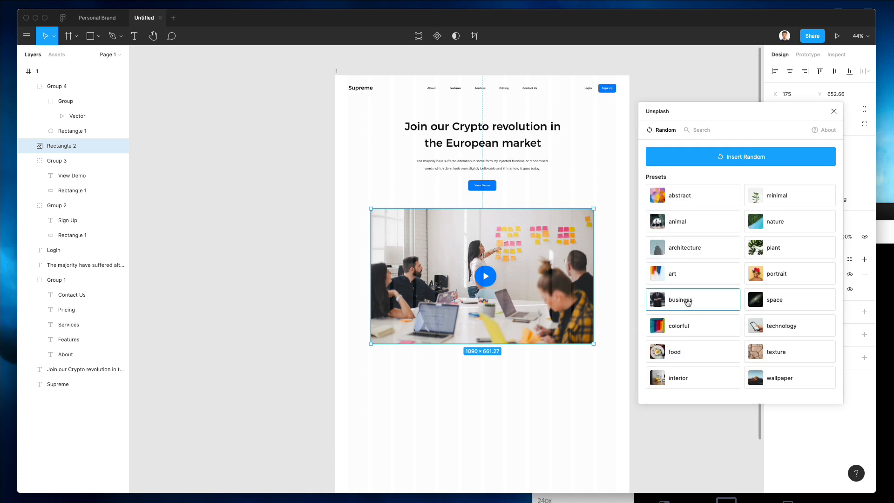
left_click(694, 133)
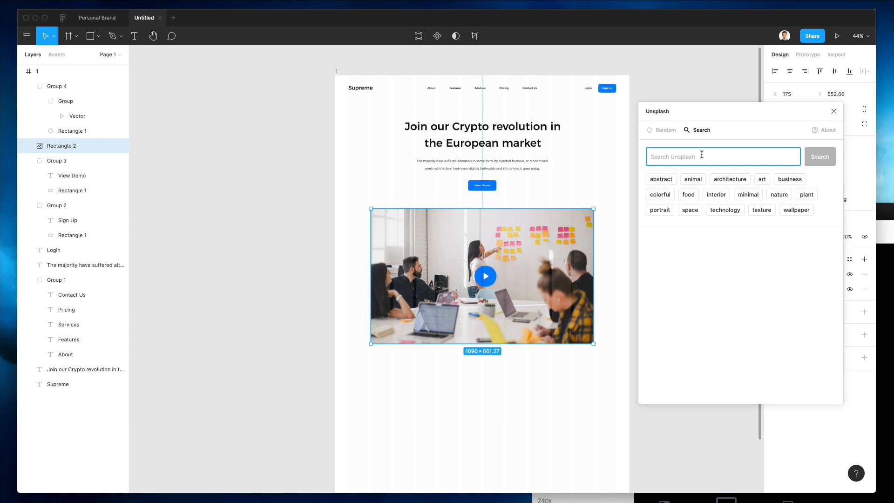
type("minimal")
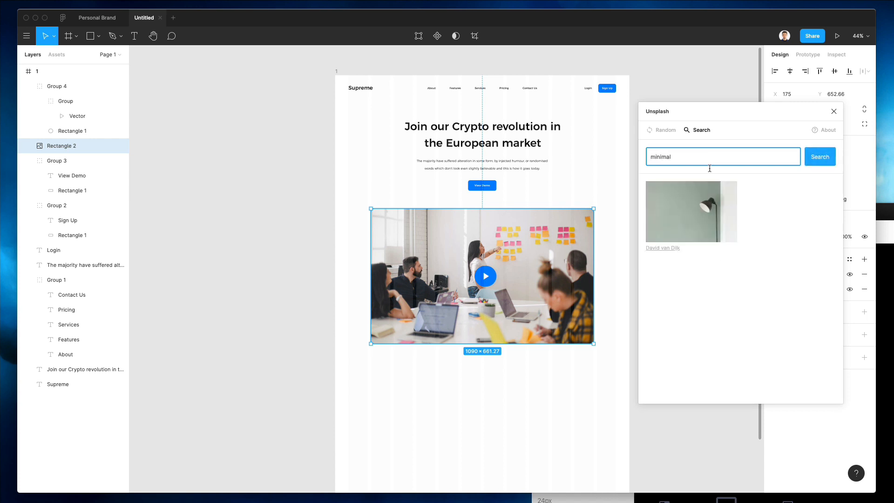
scroll(721, 226, "down", 10)
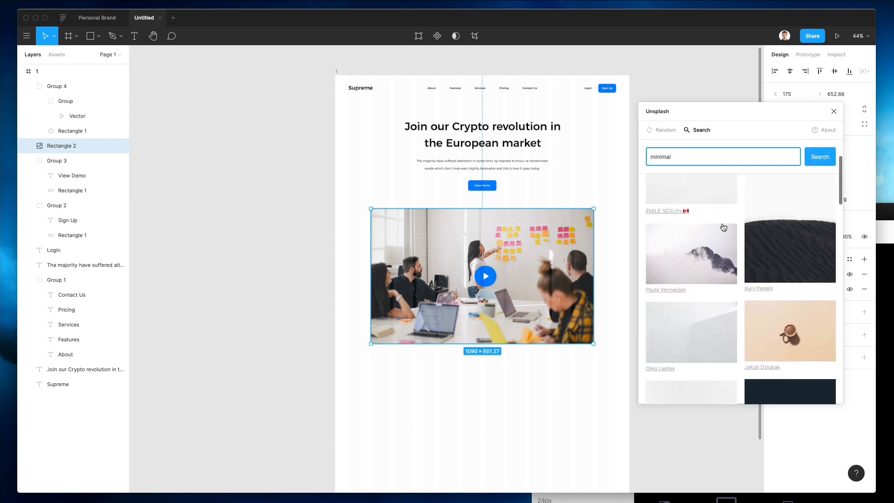
left_click(696, 227)
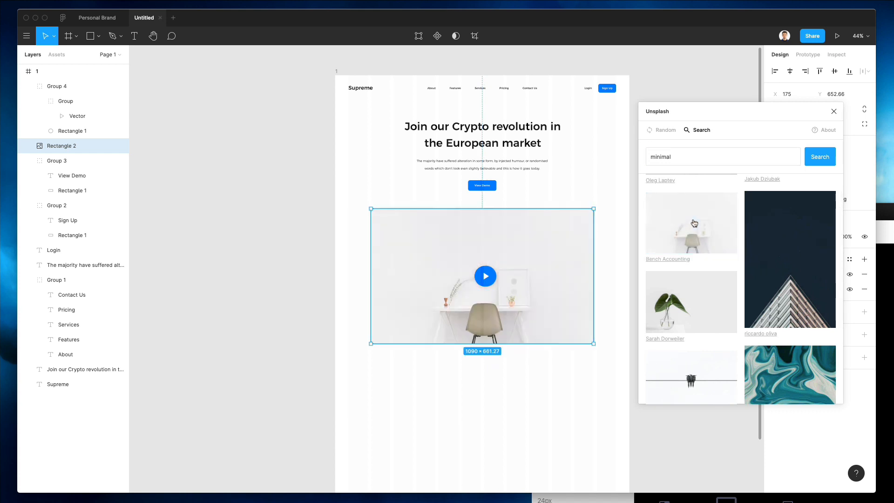
scroll(713, 231, "down", 5)
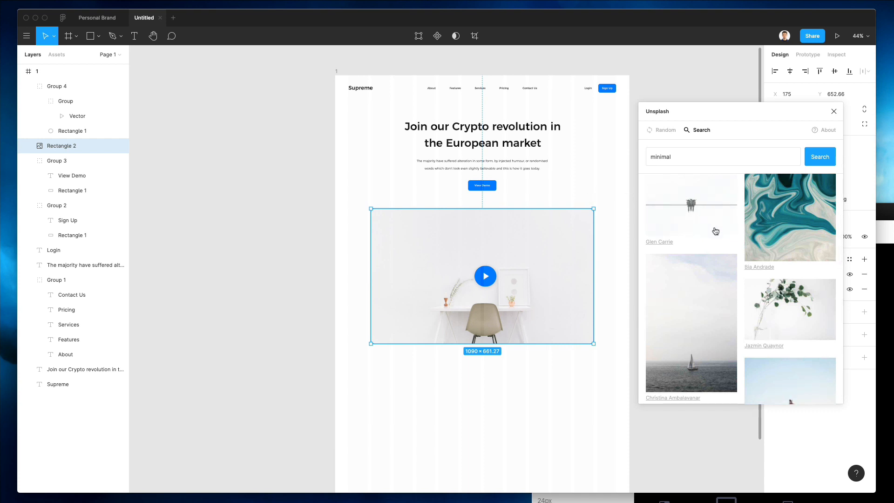
scroll(716, 231, "down", 10)
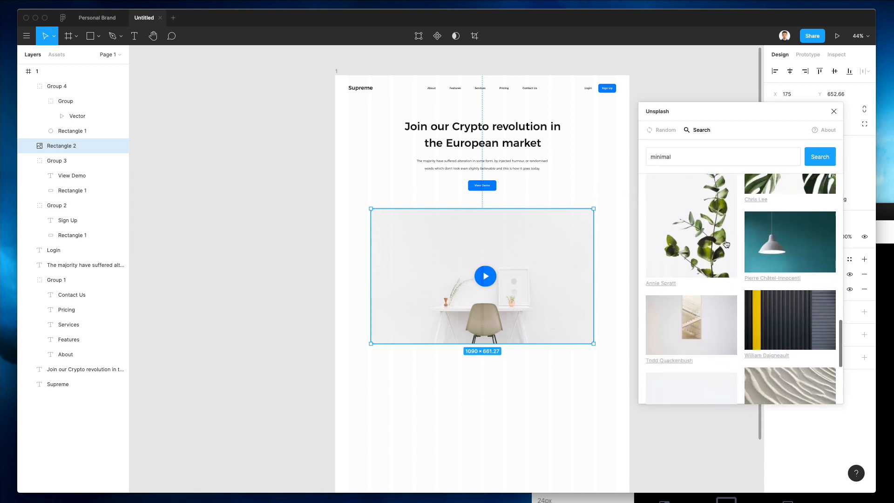
scroll(725, 242, "up", 3)
left_click(676, 202)
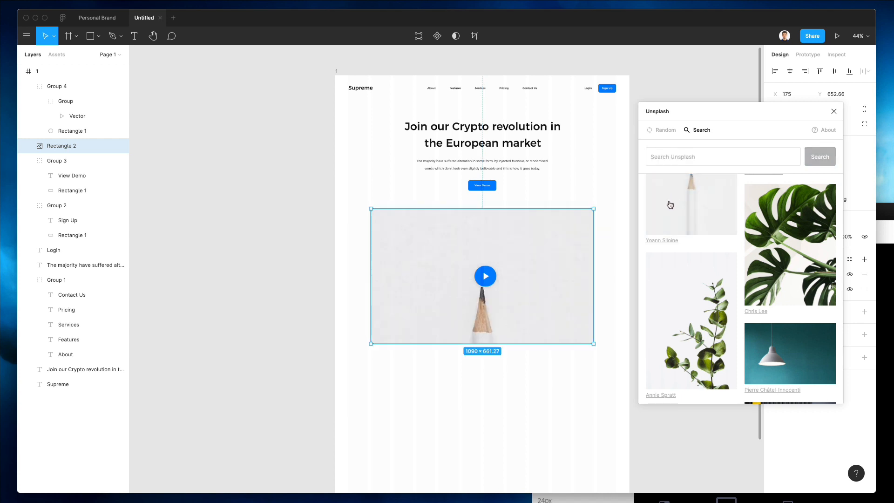
key("super+z")
key("super+z")
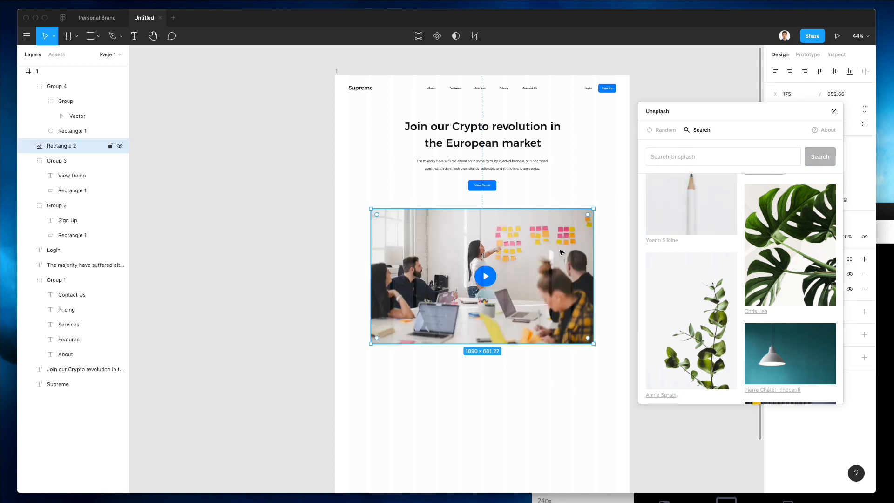
Step: Duplicate the team-photo image and play button to the left of the page
left_click_drag(561, 252, 213, 218, "alt")
key("super+z")
left_click(485, 276, "shift")
left_click_drag(485, 276, 205, 276, "alt")
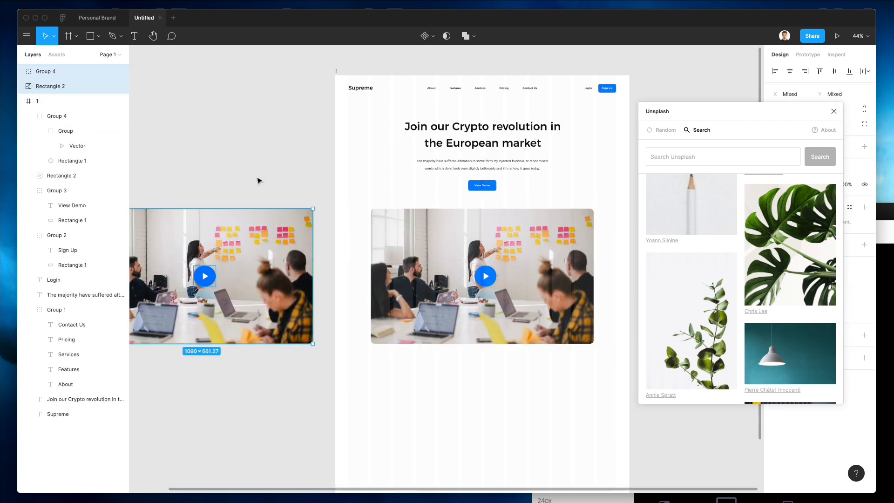
left_click(259, 181)
Step: Change the canvas background to the lighter grey F4F4F4
left_click(774, 91)
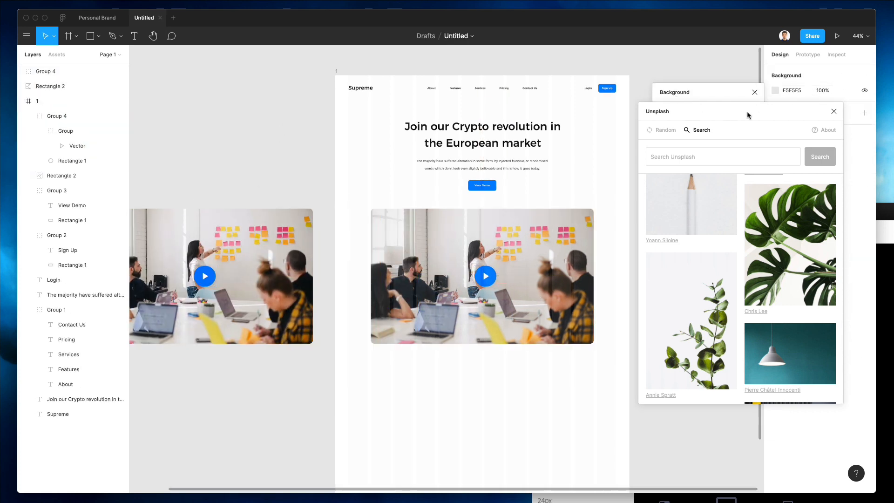
left_click_drag(746, 110, 741, 182)
left_click(655, 105)
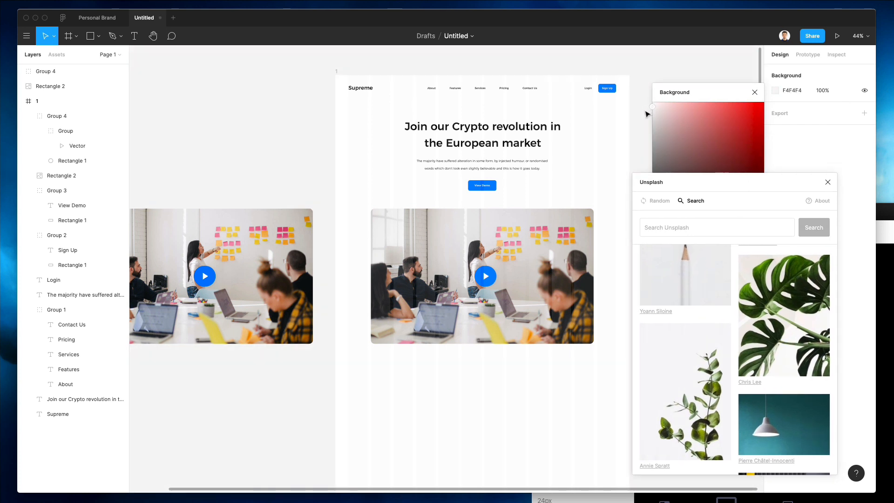
scroll(361, 96, "left", 4)
Step: Duplicate the mockup upward and into a second column, giving the lower-left copy the plant photo
left_click_drag(286, 126, 454, 282)
left_click_drag(448, 281, 448, 130, "alt")
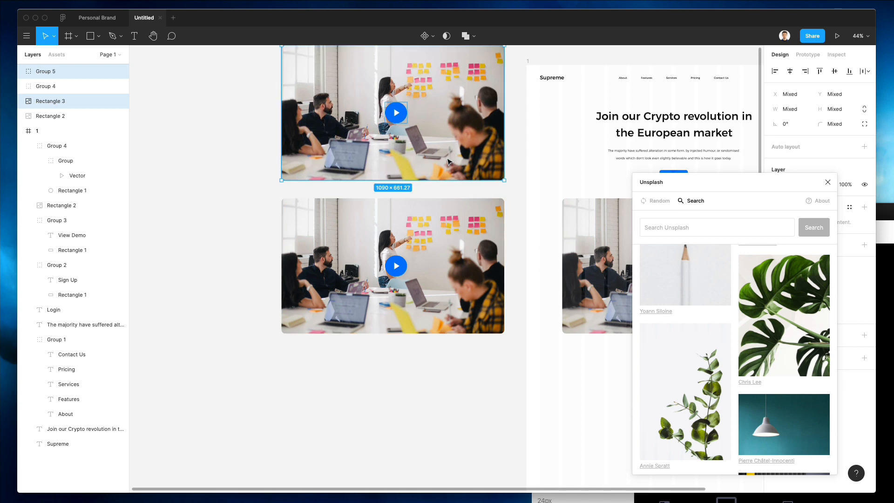
scroll(447, 161, "up", 3)
scroll(447, 161, "down", 3)
left_click_drag(292, 84, 486, 275)
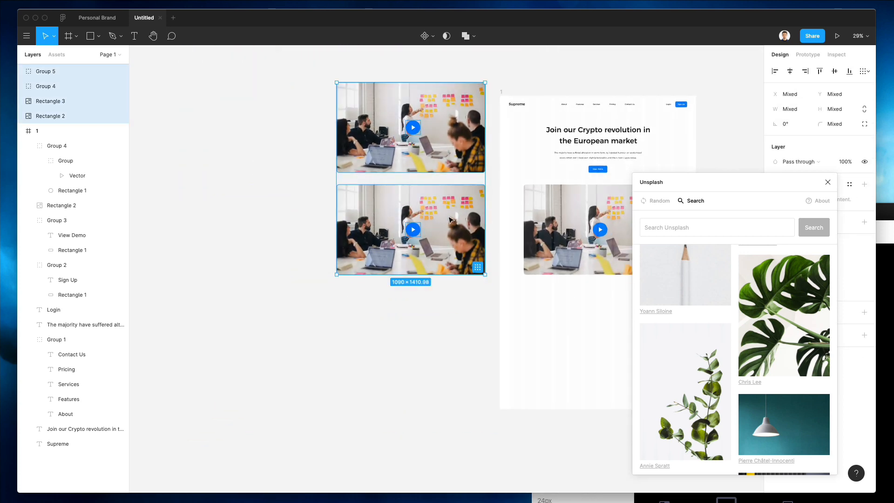
left_click_drag(446, 212, 288, 212, "alt")
left_click(312, 230)
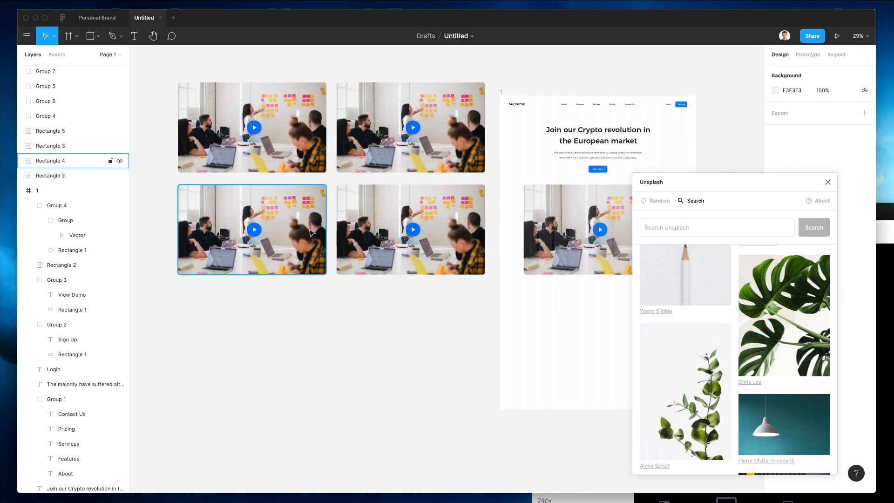
left_click(684, 391)
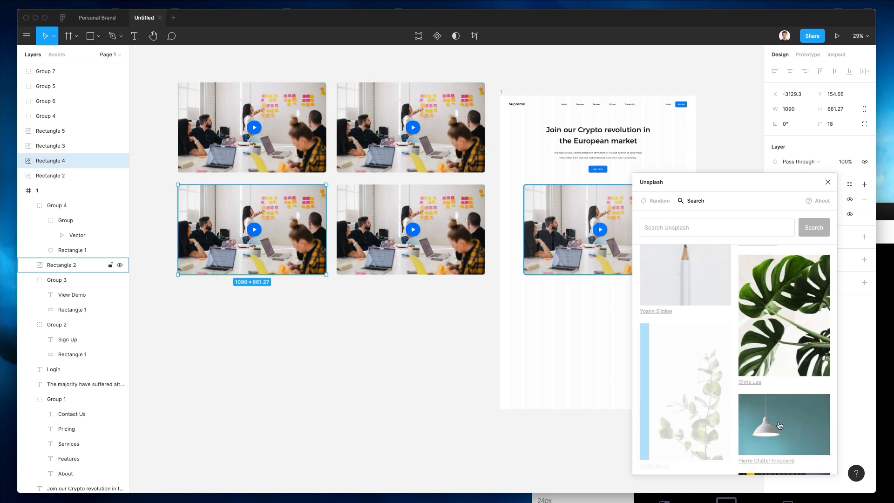
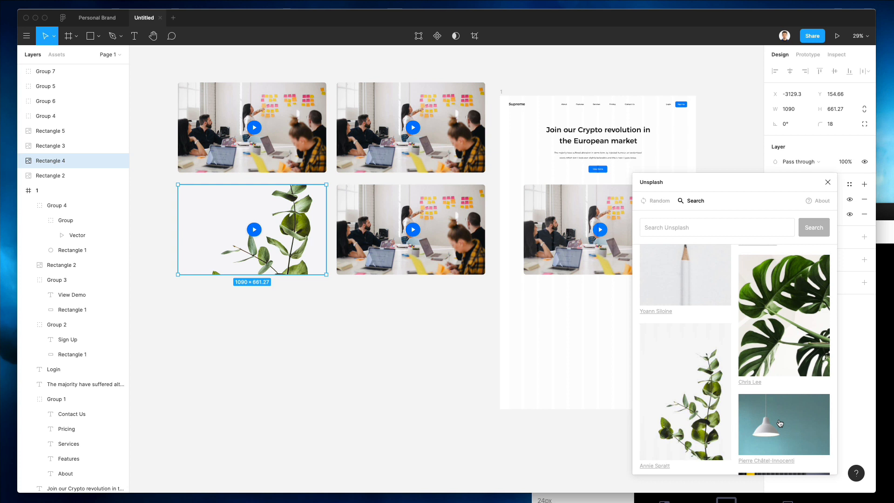
Step: Fill the lower-left rectangle with the Unsplash photo of small potted plants
scroll(780, 422, "down", 5)
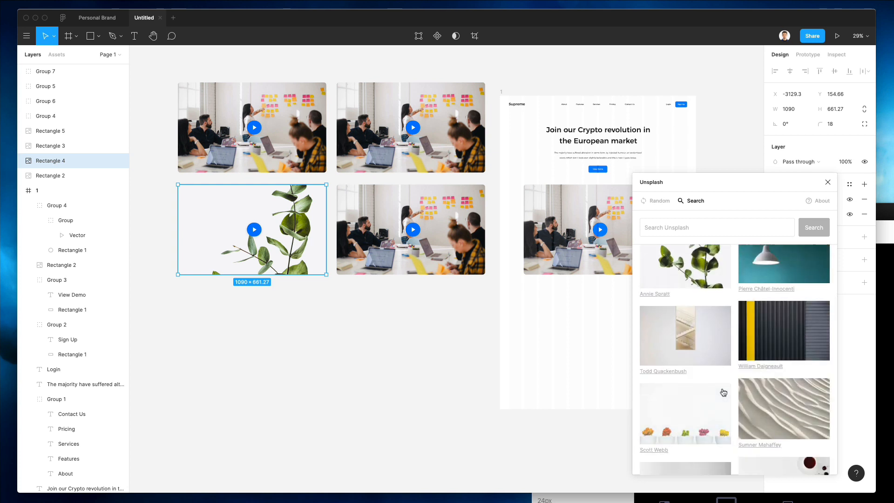
left_click(723, 392)
scroll(745, 386, "down", 6)
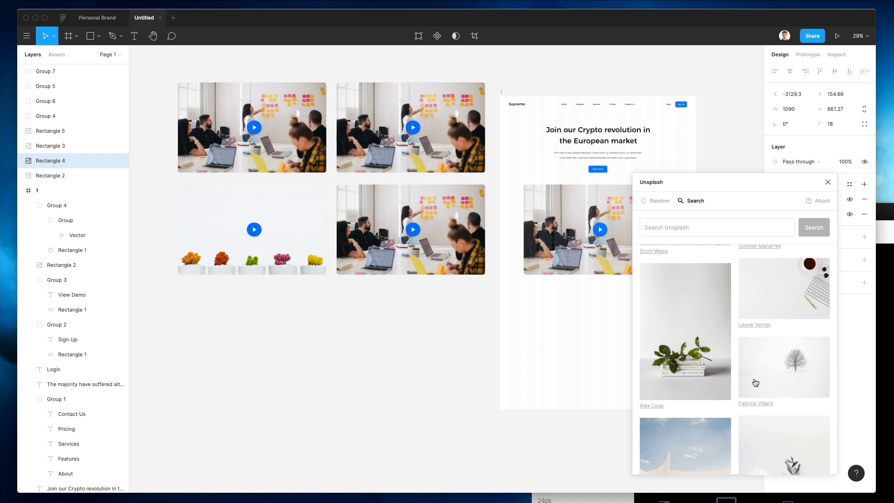
scroll(755, 383, "down", 4)
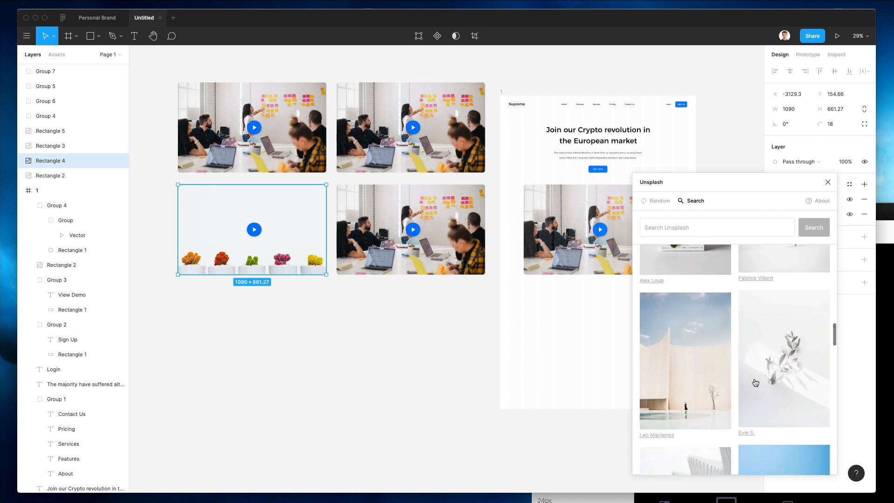
Step: Give the lower-middle rectangle the yellow paper-boat-on-blue photo
left_click(414, 242)
scroll(688, 290, "down", 5)
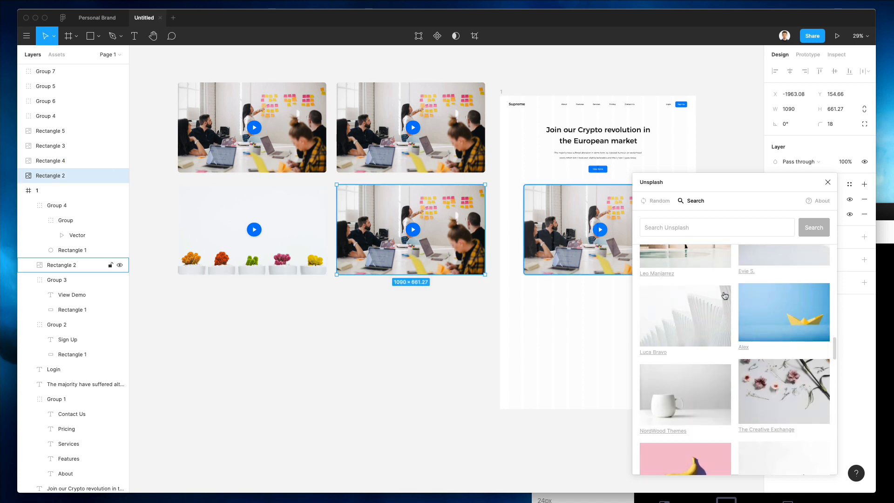
scroll(763, 306, "down", 3)
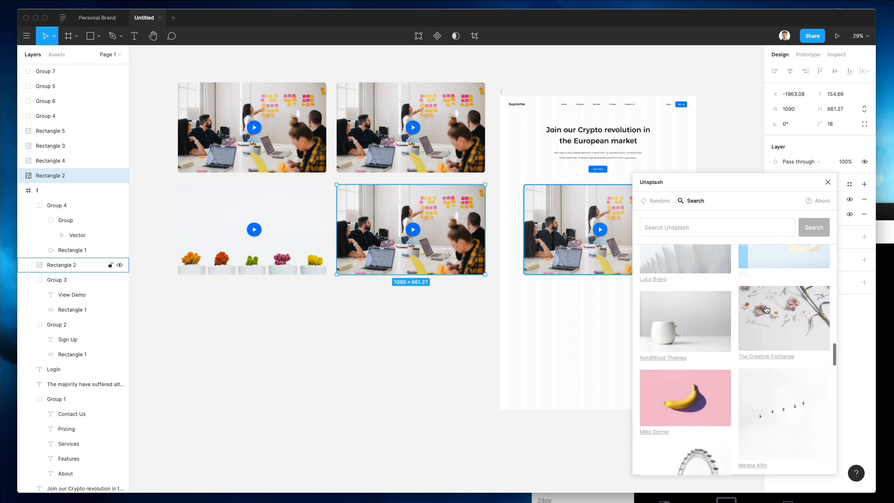
scroll(766, 308, "down", 3)
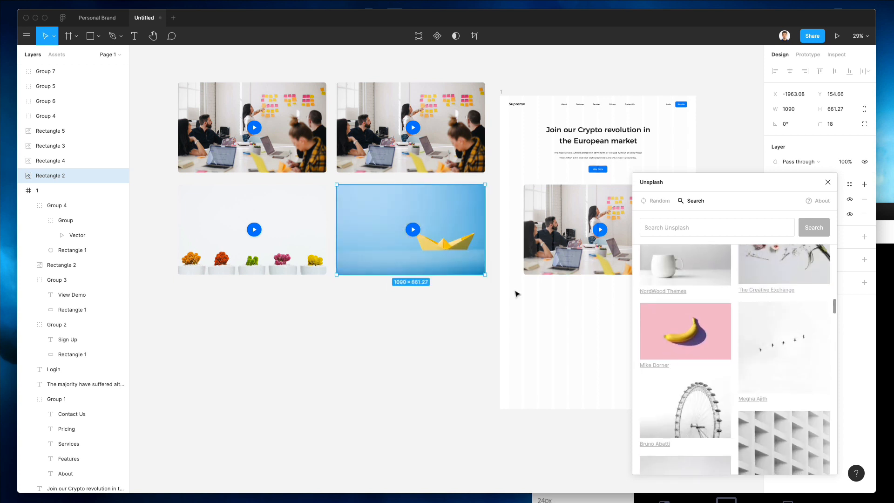
scroll(516, 293, "right", 3)
scroll(693, 289, "down", 8)
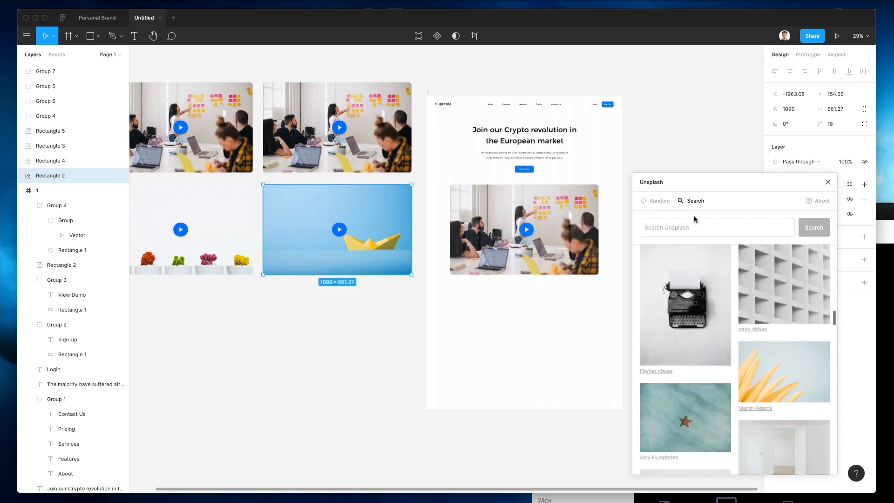
Step: Change the Unsplash search term to 'team'
type("rk")
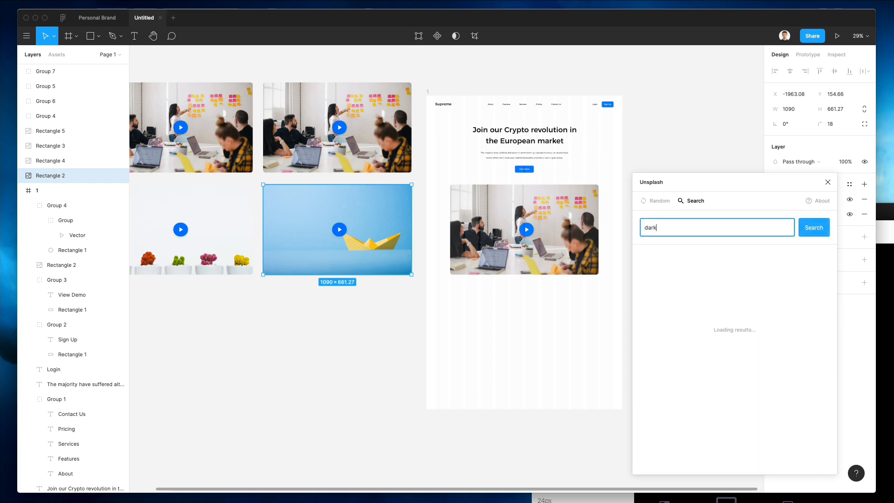
scroll(433, 275, "up", 3)
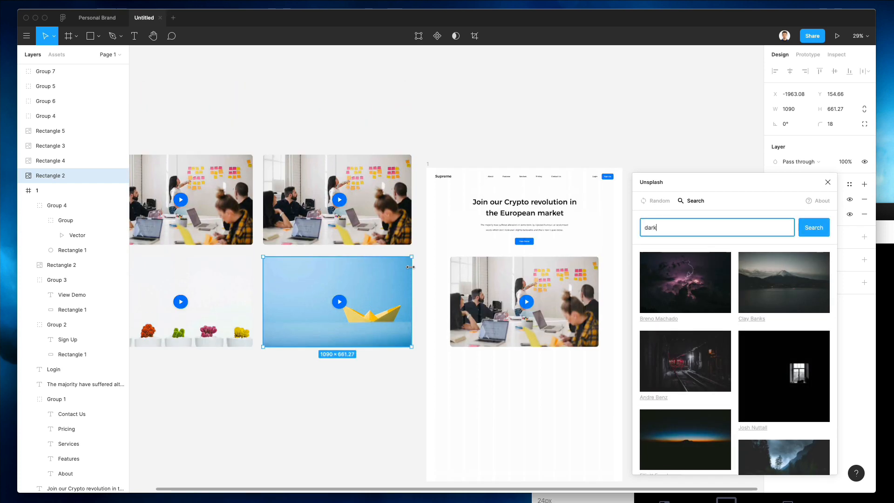
double_click(688, 223)
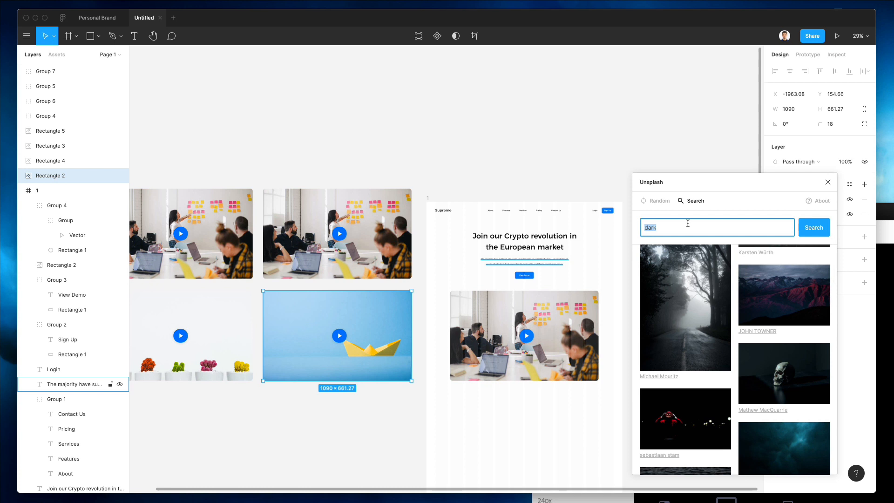
type("eam")
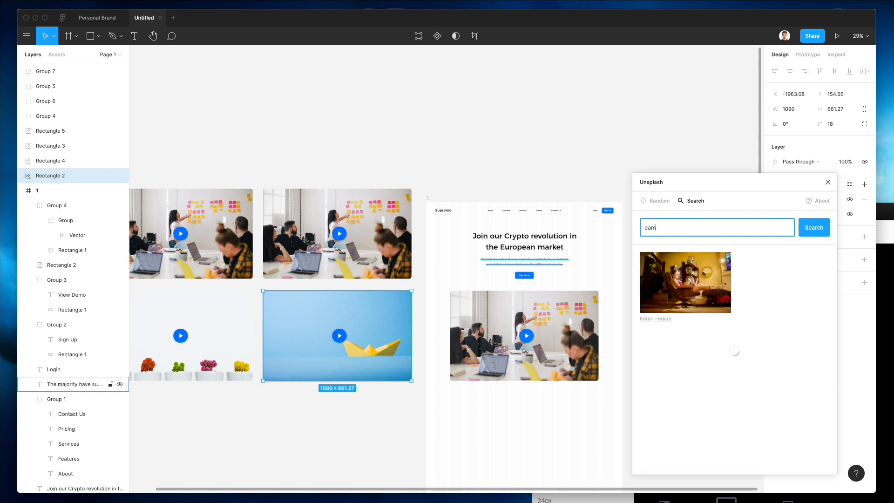
left_click(645, 227)
type("t")
Step: Fill the top-right rectangle with the team-at-laptops photo
left_click(381, 219)
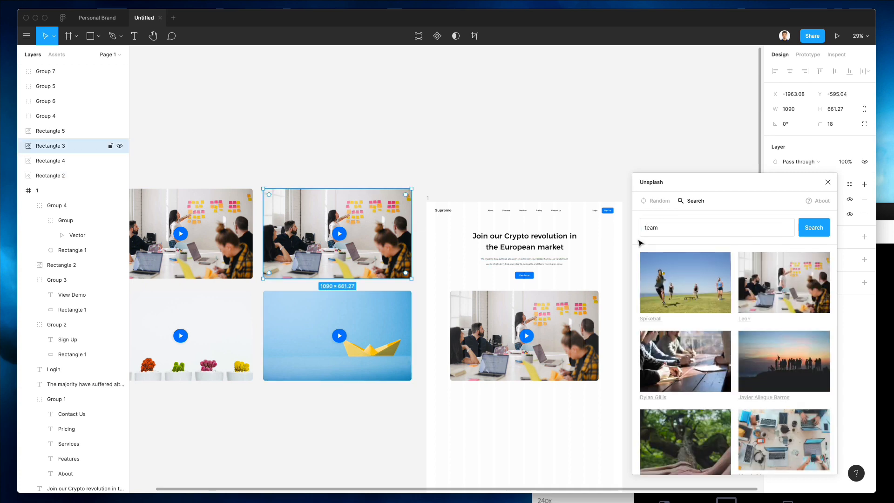
scroll(810, 281, "down", 2)
scroll(811, 281, "down", 10)
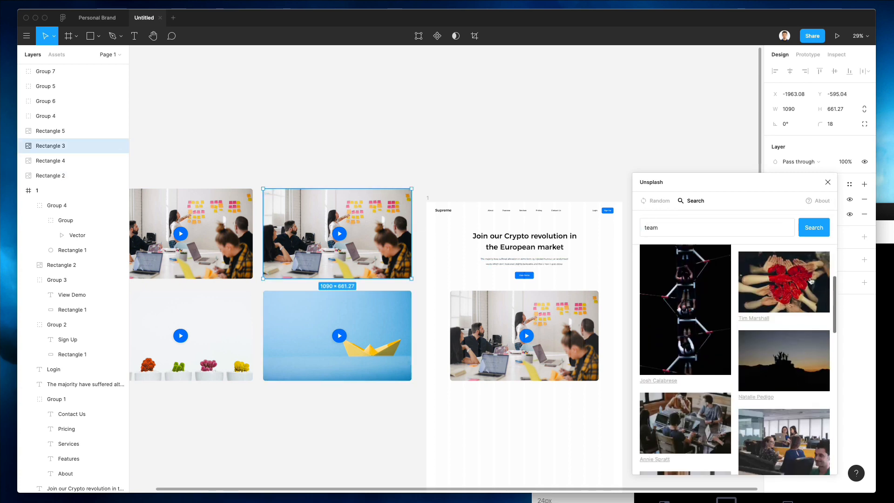
scroll(811, 281, "down", 2)
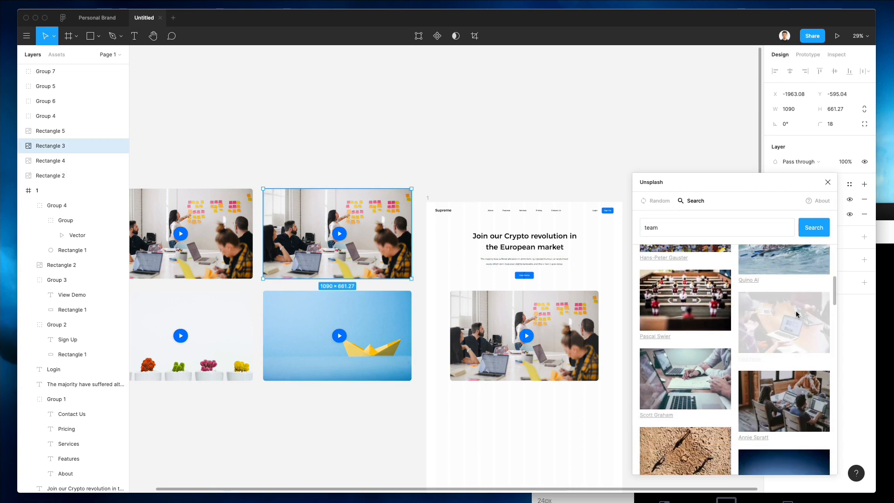
left_click(241, 256)
scroll(242, 255, "down", 2)
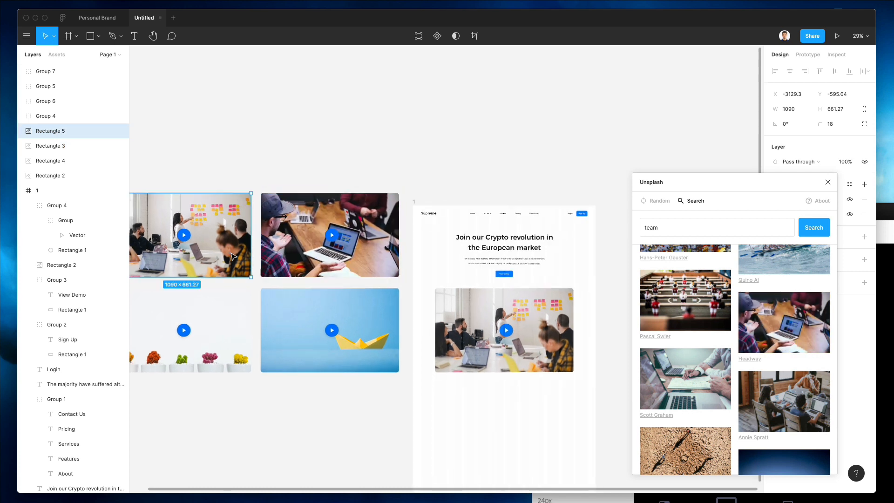
scroll(241, 256, "up", 1)
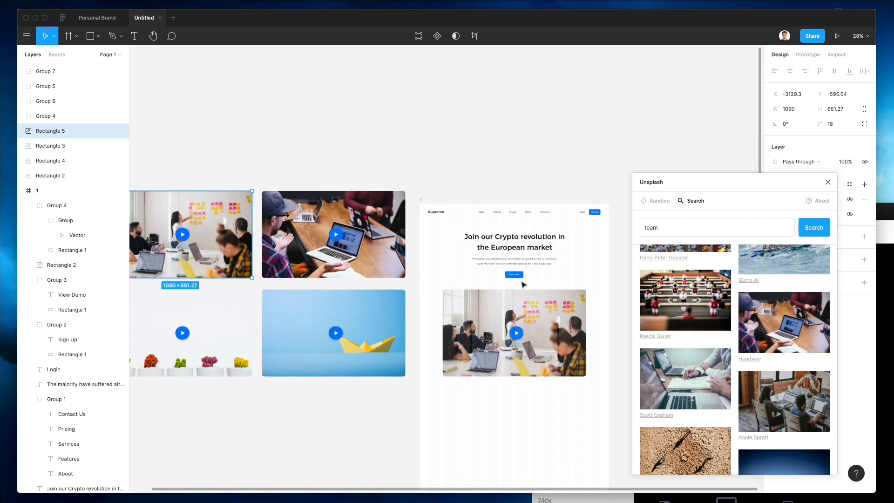
Step: Try team-at-laptops photos in the mockup's hero image
left_click(532, 318)
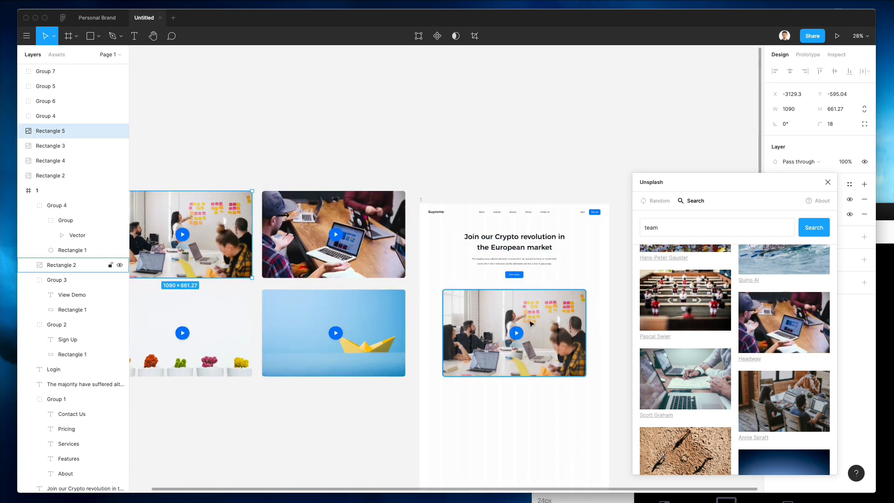
left_click(787, 326)
scroll(568, 322, "up", 3)
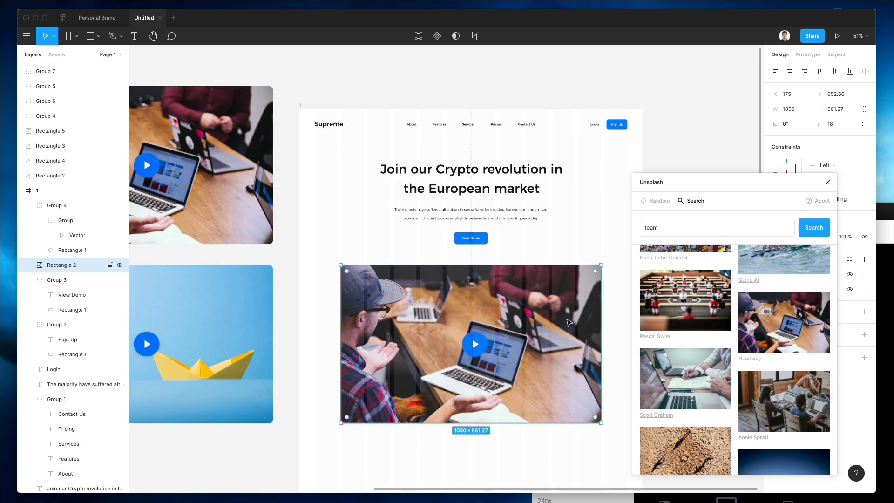
scroll(568, 322, "down", 1)
scroll(760, 351, "down", 10)
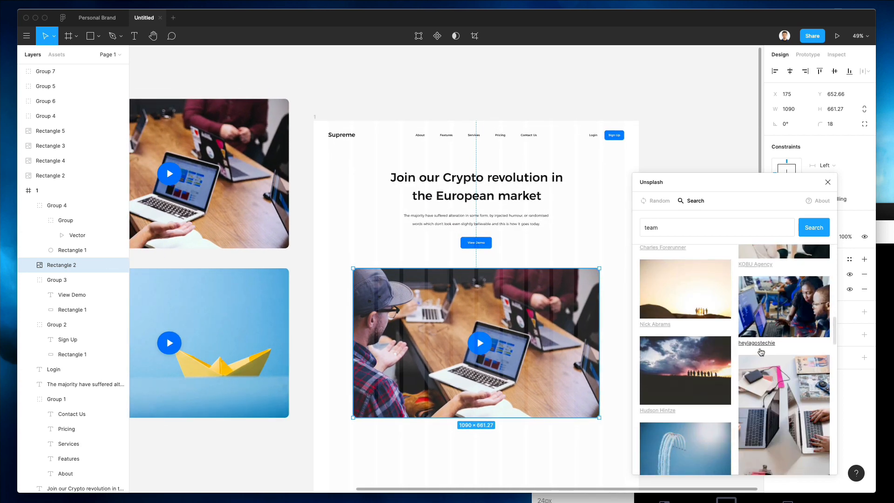
scroll(760, 352, "down", 3)
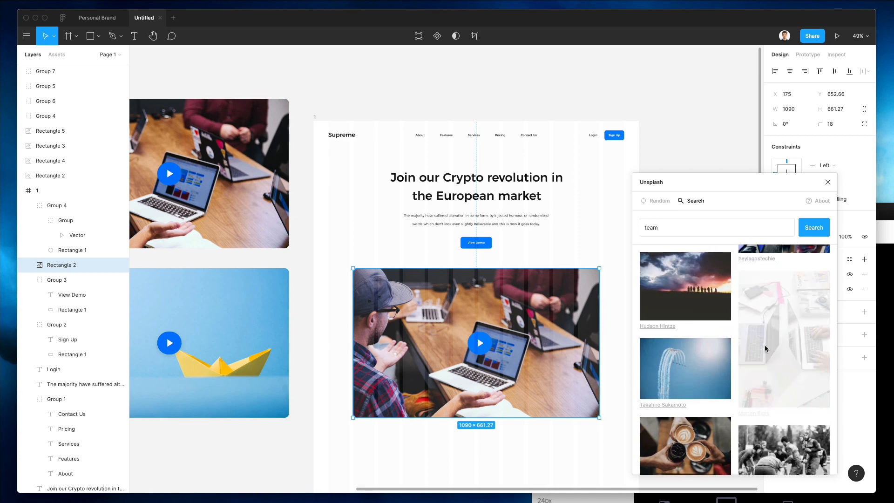
left_click(764, 344)
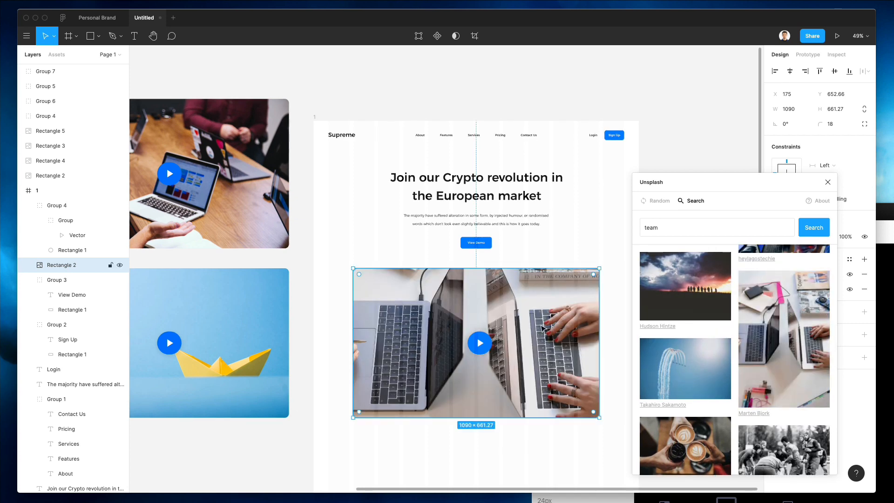
Step: Replace the hero image with the blue running-track photo
scroll(543, 330, "down", 5)
scroll(546, 325, "up", 3)
scroll(697, 331, "down", 5)
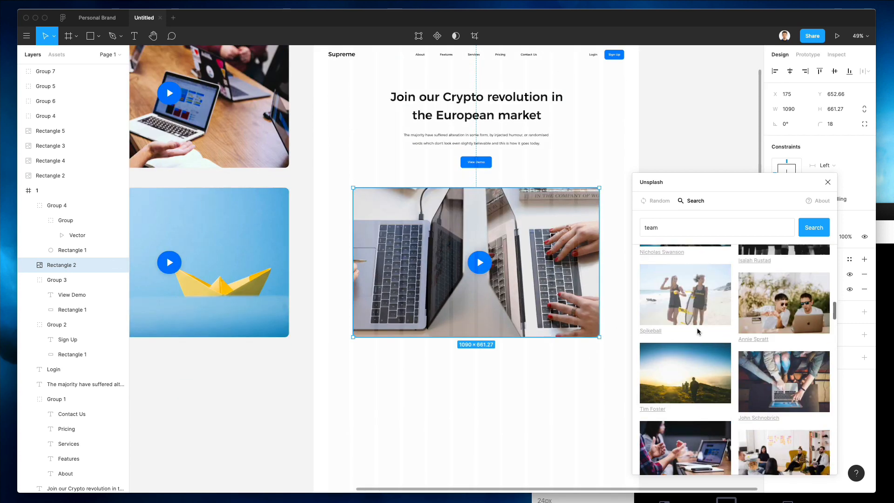
scroll(697, 331, "down", 5)
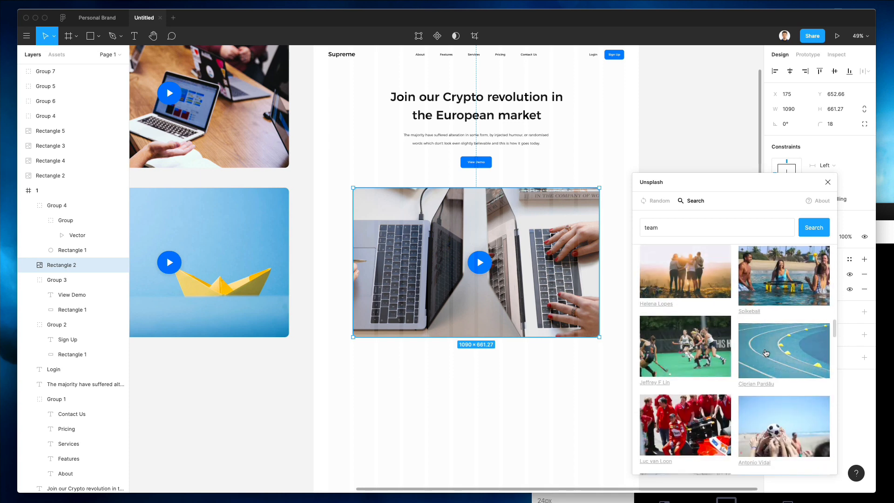
left_click(766, 353)
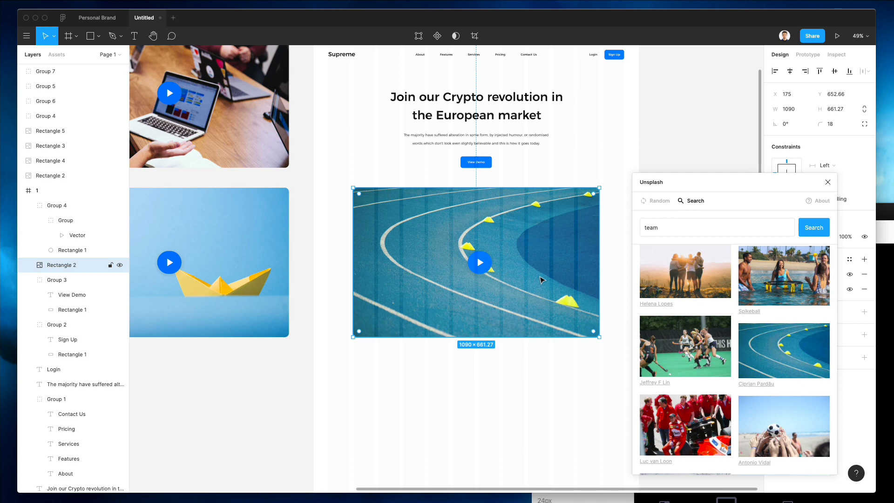
scroll(717, 298, "down", 10)
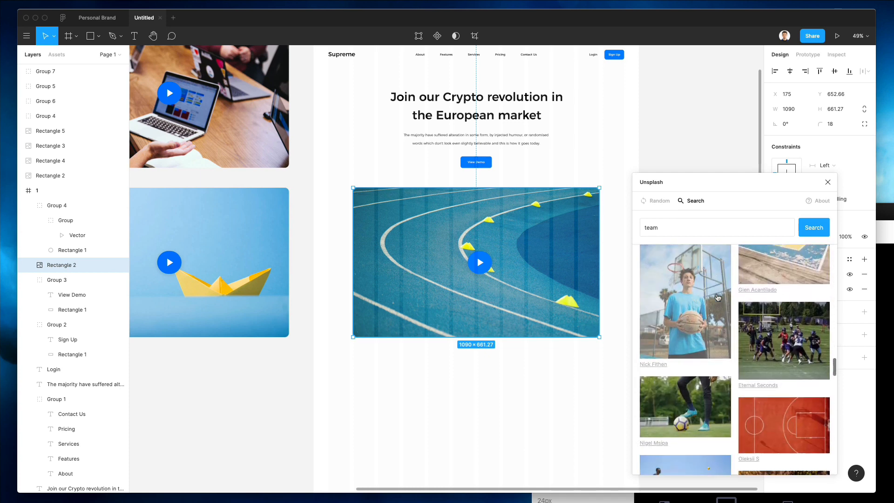
scroll(717, 298, "down", 10)
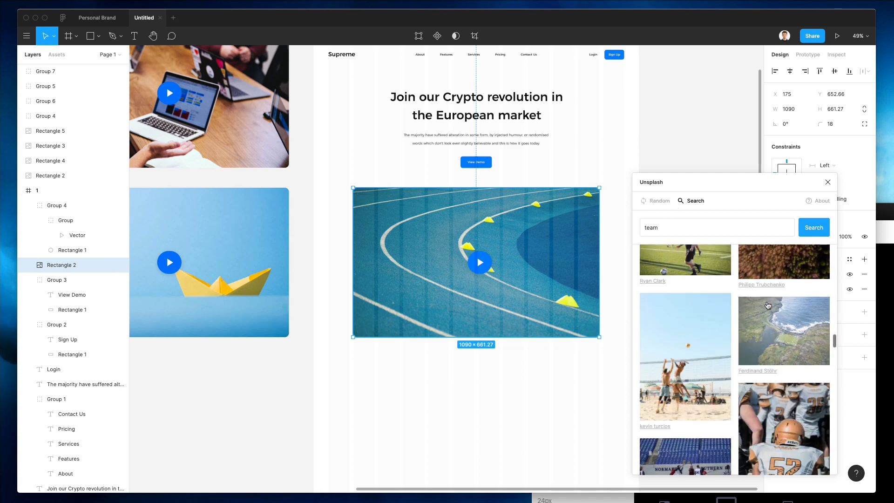
scroll(768, 305, "down", 10)
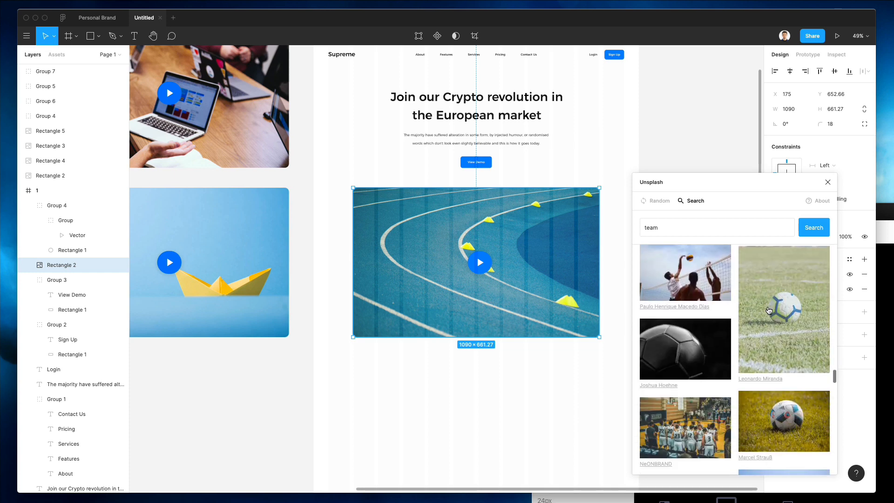
scroll(767, 310, "down", 5)
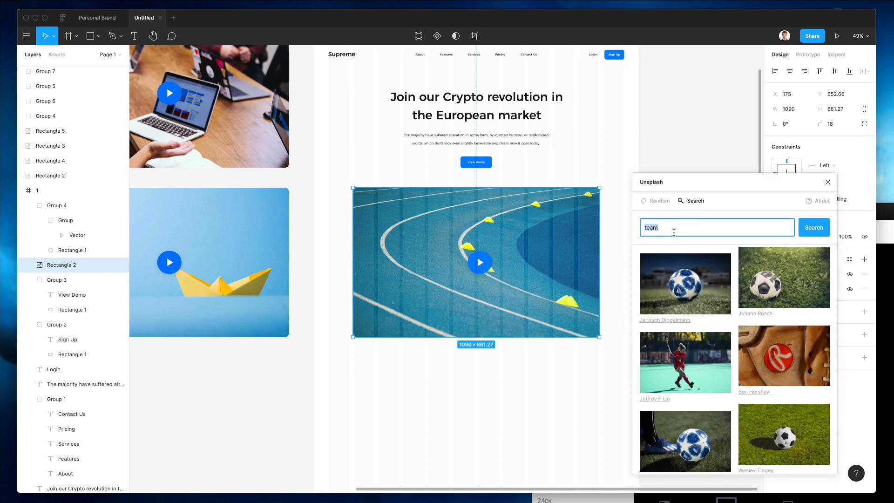
Step: Search Unsplash for office photos and fill the paper-boat card with one
key("Return")
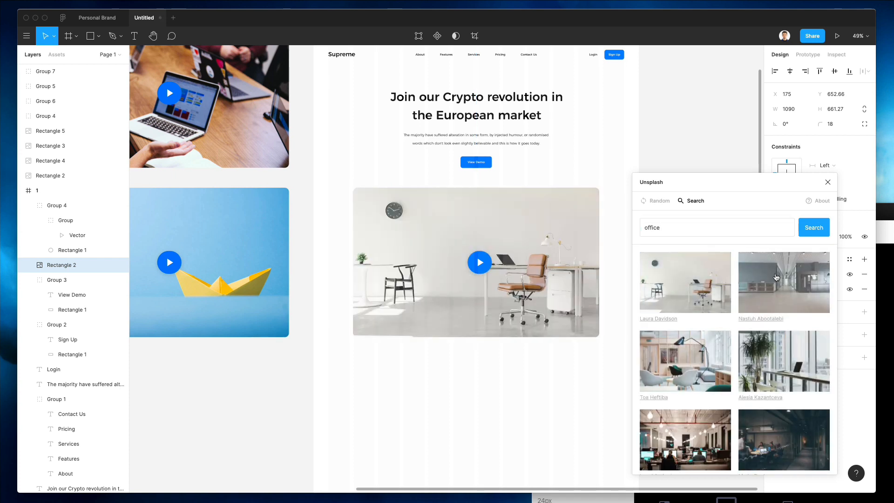
left_click(504, 397)
scroll(506, 399, "down", 1)
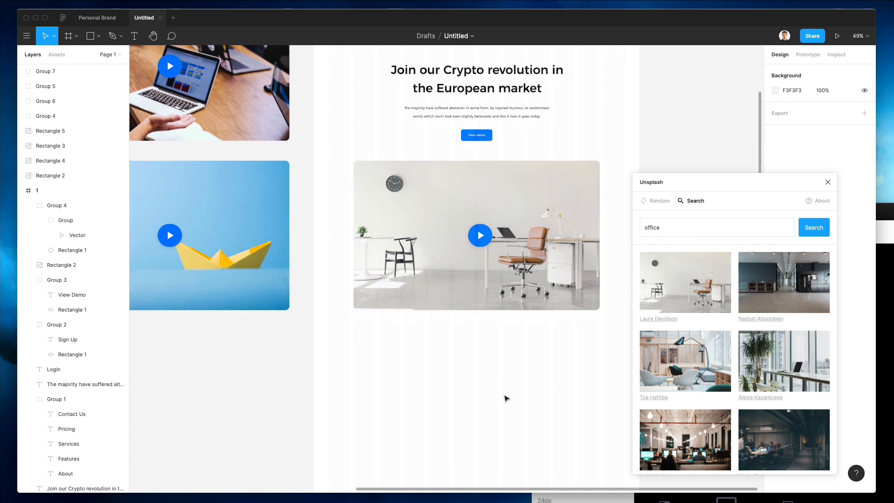
left_click(225, 172)
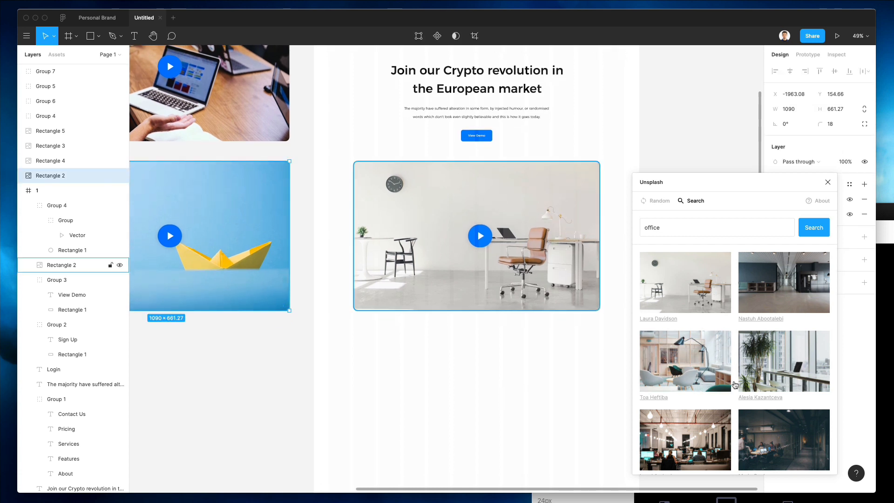
left_click(708, 382)
Step: Fill the top-right card with the corridor office photo and the lower-left card with the office-with-plants photo
left_click(260, 117)
left_click(805, 292)
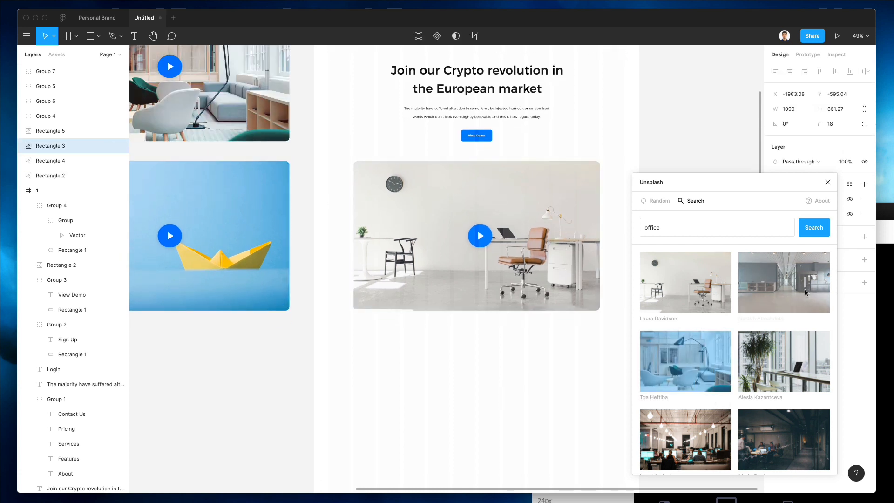
scroll(306, 186, "left", 5)
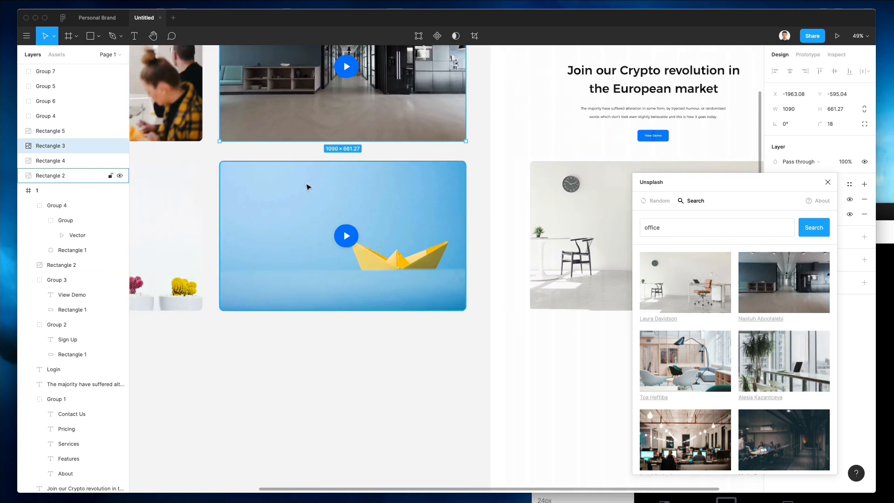
left_click(201, 177)
left_click(783, 361)
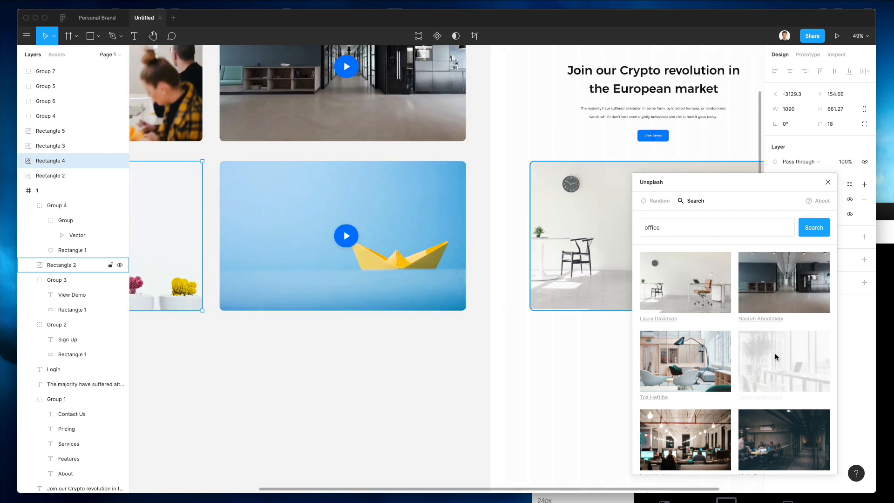
Step: Paste the office-with-plants fill from its card onto the landing-page hero image
scroll(393, 183, "left", 5)
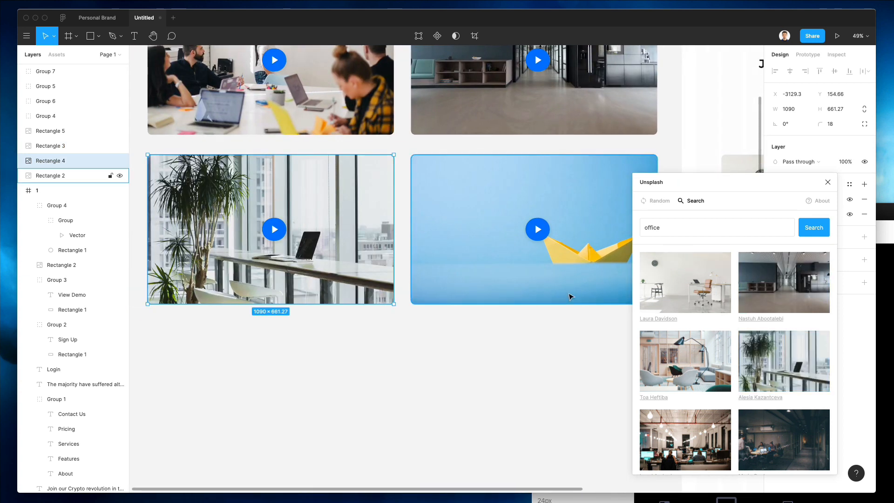
left_click(541, 357)
scroll(541, 358, "right", 10)
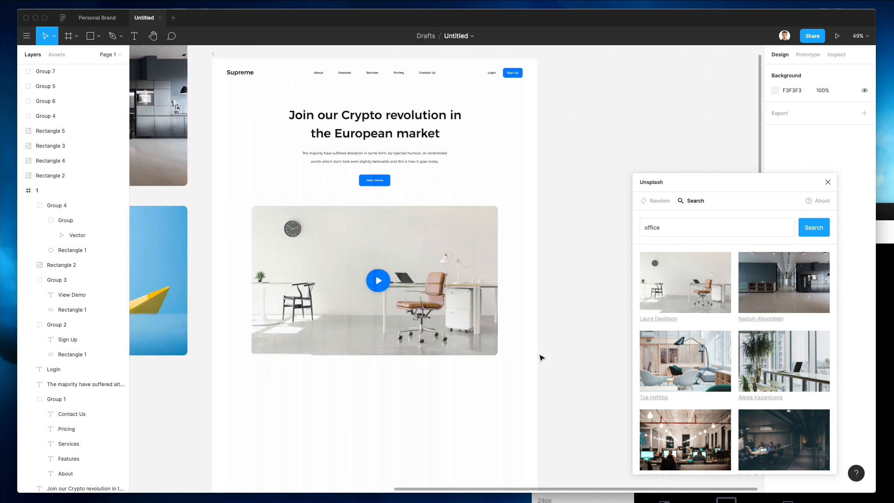
scroll(541, 358, "left", 9)
left_click(284, 283)
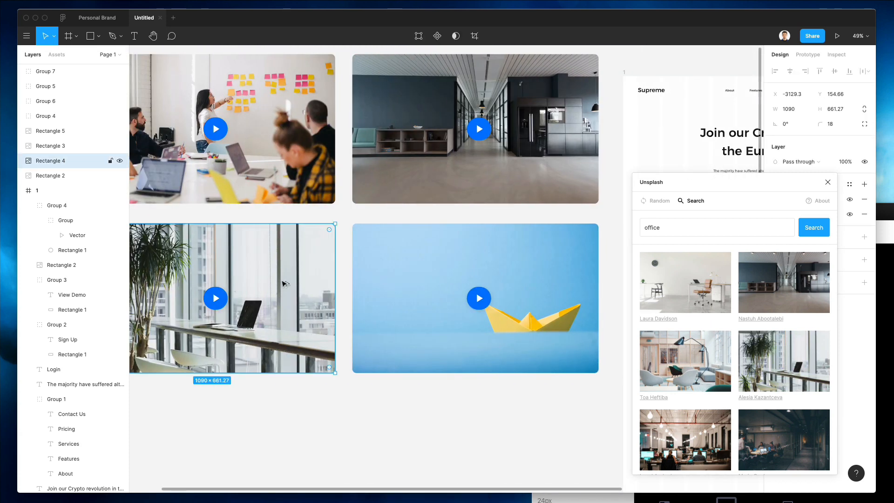
scroll(282, 283, "right", 8)
left_click(429, 252)
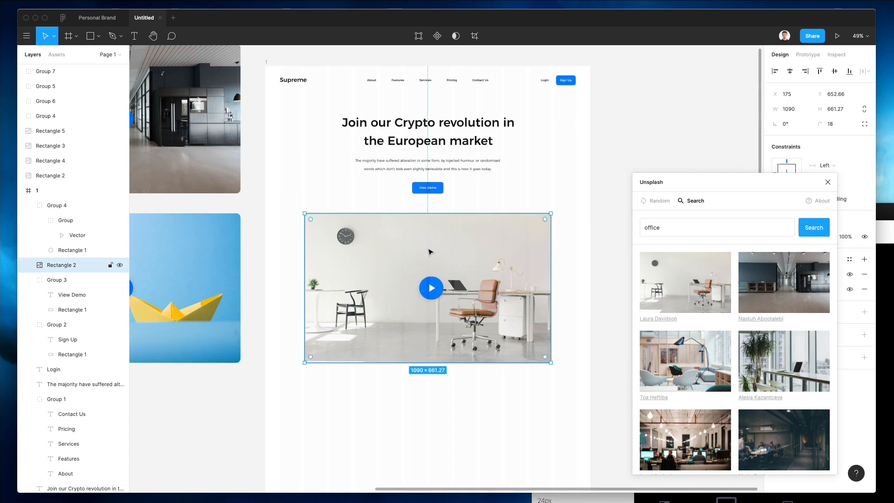
key("super+alt+v")
key("super+z")
key("super+alt+v")
left_click(560, 163)
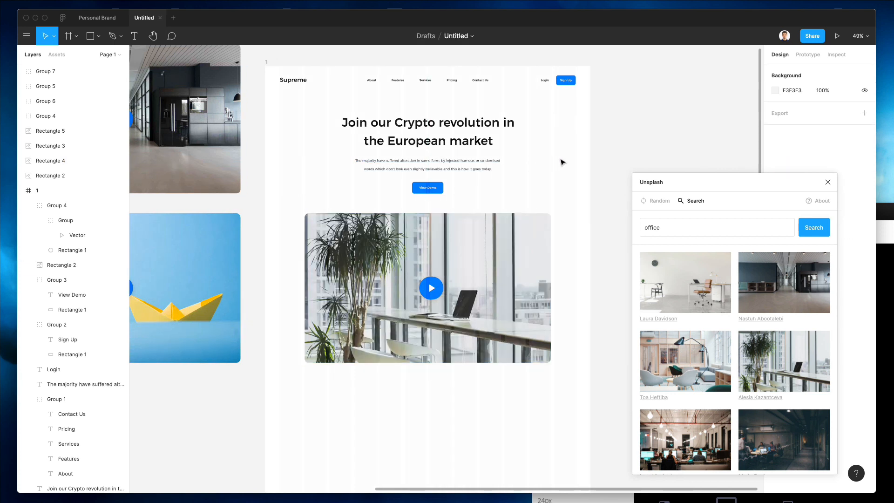
Step: Reselect the hero image, undo the last edit, and deselect it
scroll(265, 50, "left", 8)
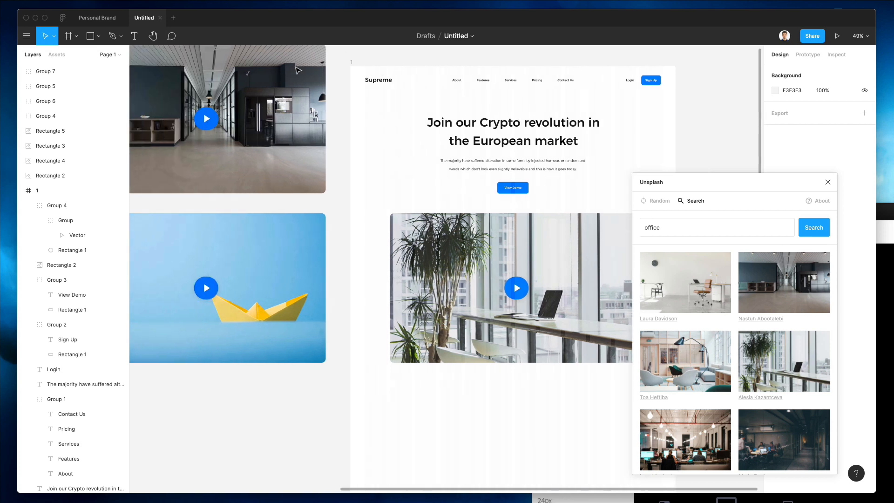
scroll(371, 125, "right", 7)
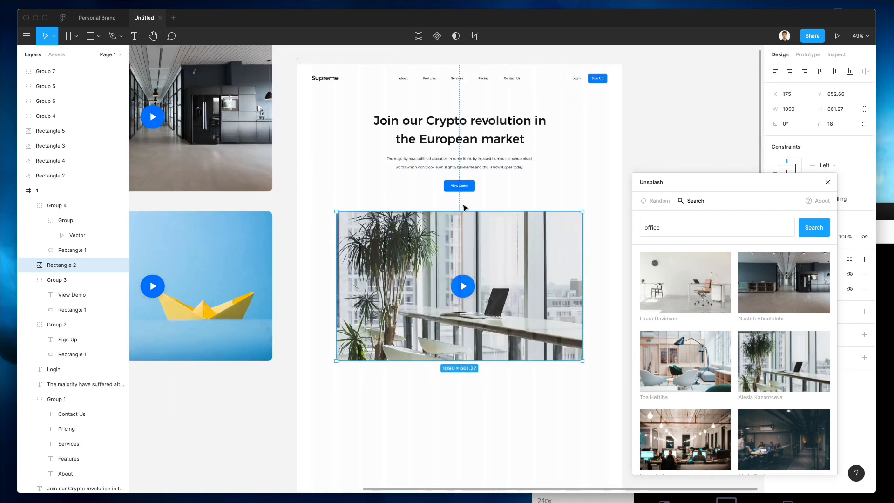
left_click(571, 188)
key("super+z")
scroll(578, 174, "down", 1)
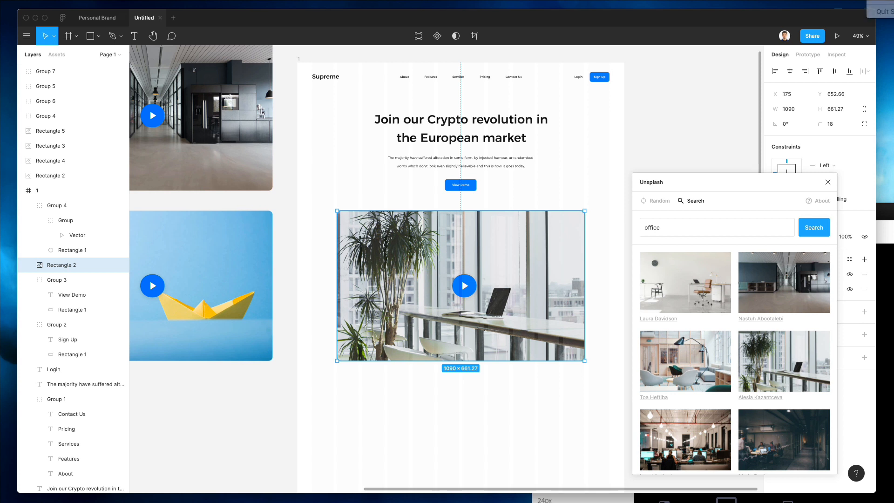
left_click(511, 397)
scroll(509, 371, "down", 5)
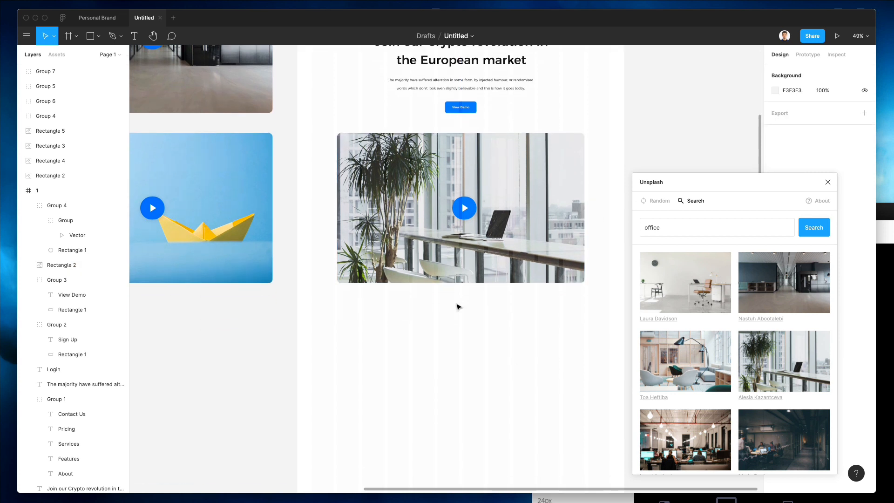
scroll(454, 305, "down", 5)
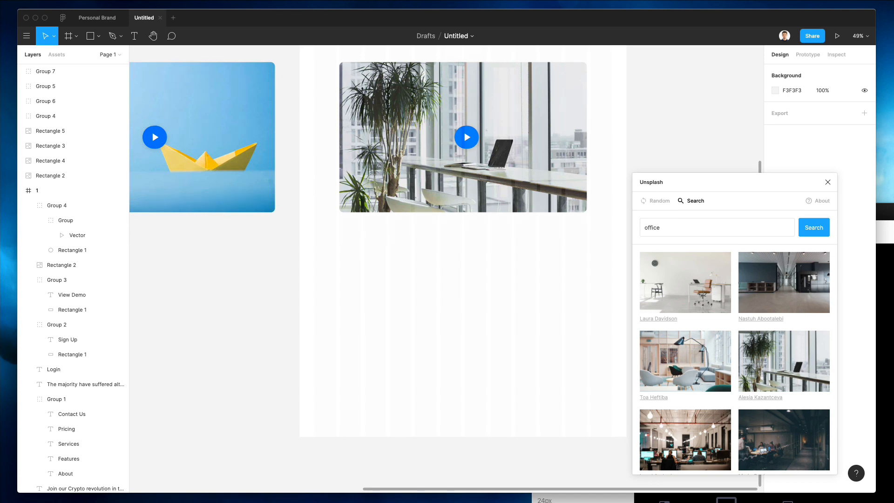
Step: Duplicate the headline below the hero and retype it as 'This is what we bring to the table'
scroll(458, 299, "up", 15)
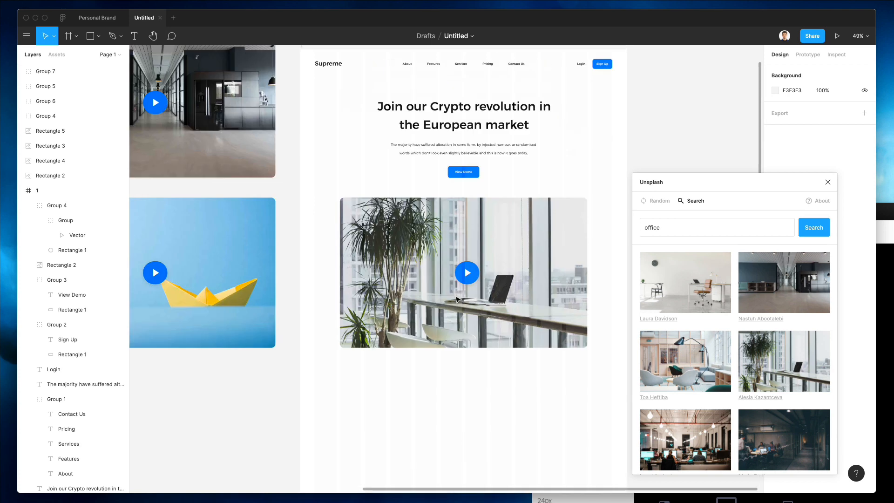
left_click_drag(452, 241, 465, 337)
scroll(470, 333, "down", 2)
scroll(473, 332, "up", 5)
double_click(470, 329)
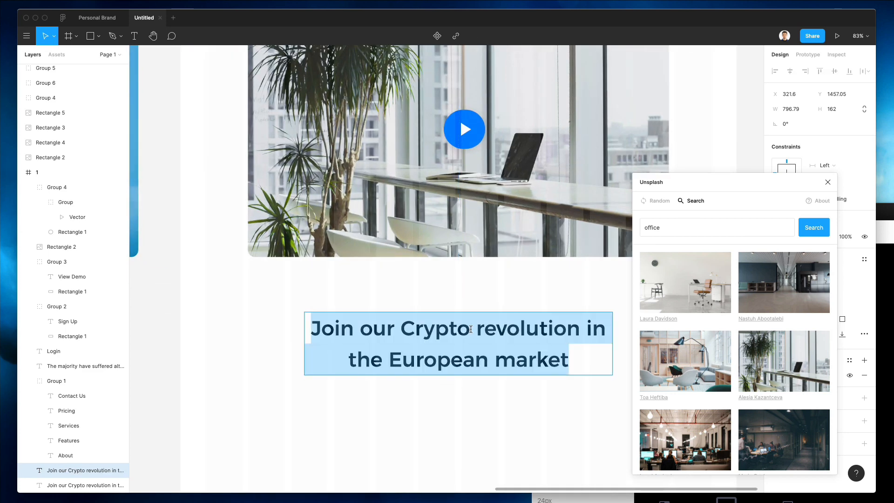
type("This is")
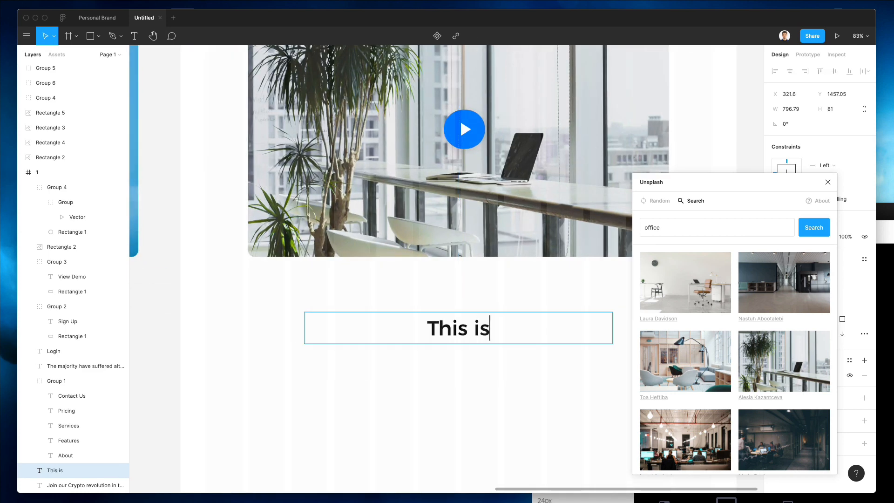
type(" what we ca")
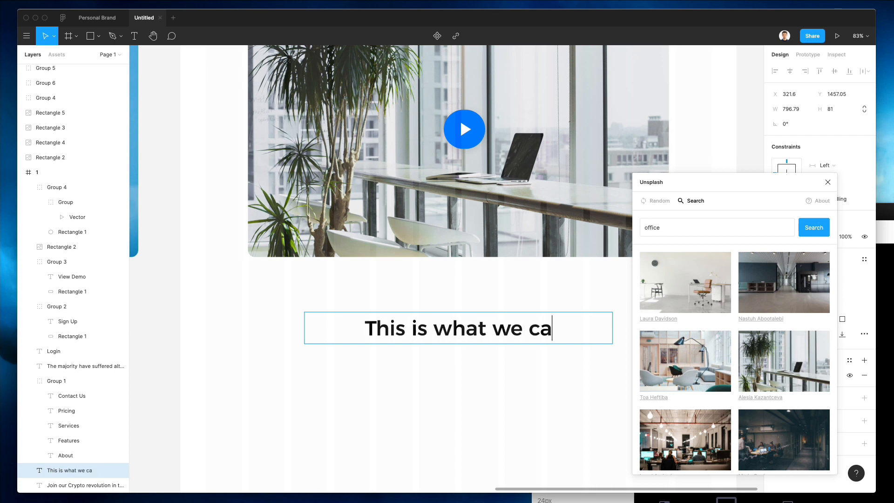
type("n")
key("BackSpace")
key("BackSpace")
key("BackSpace")
type("bring")
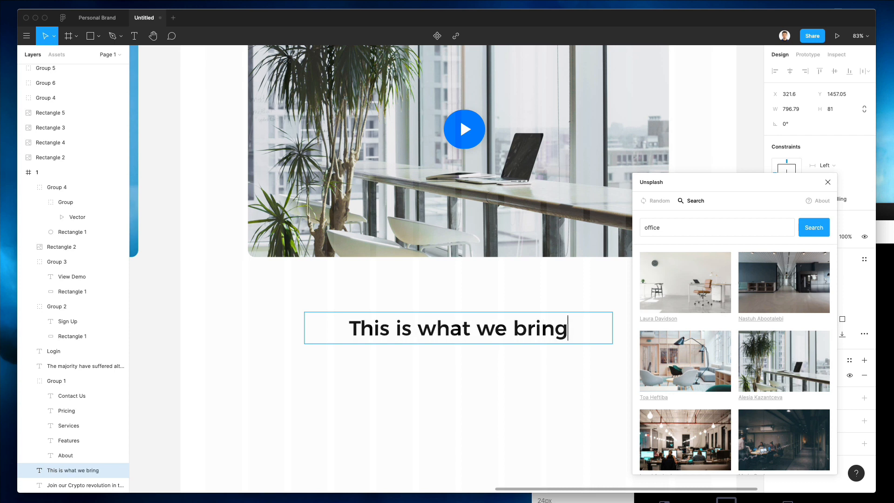
type(" to the table")
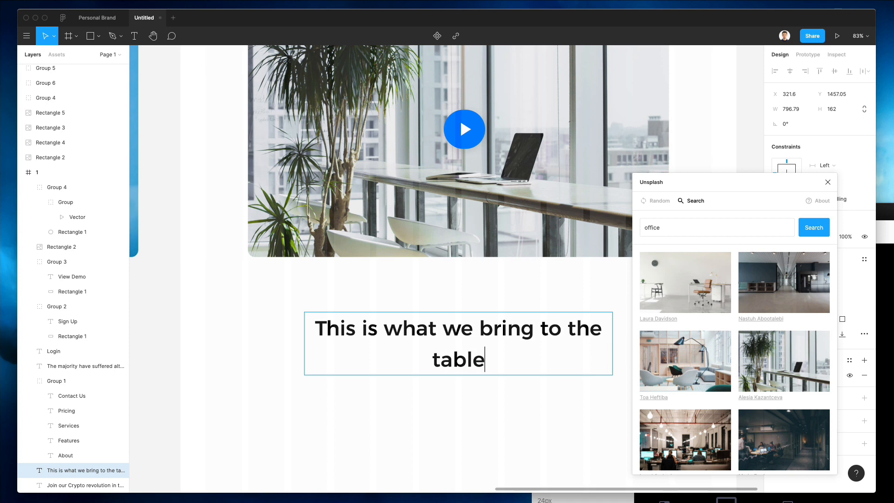
type(": ex")
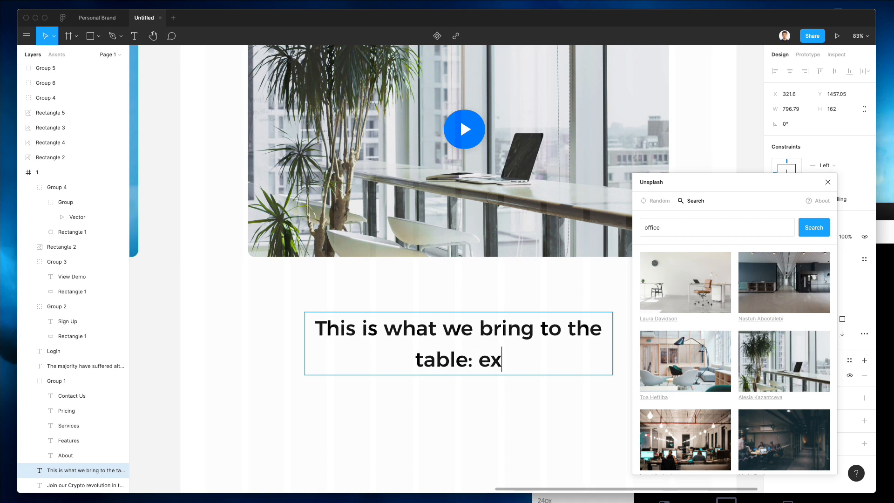
key("BackSpace")
key("BackSpace")
key("Escape")
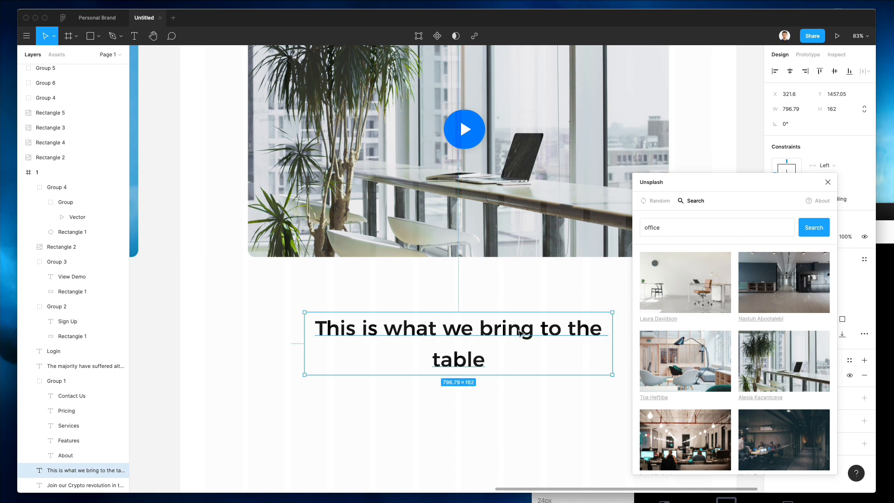
Step: Set the heading to font size 42 and narrow it to wrap onto two lines
left_click(827, 182)
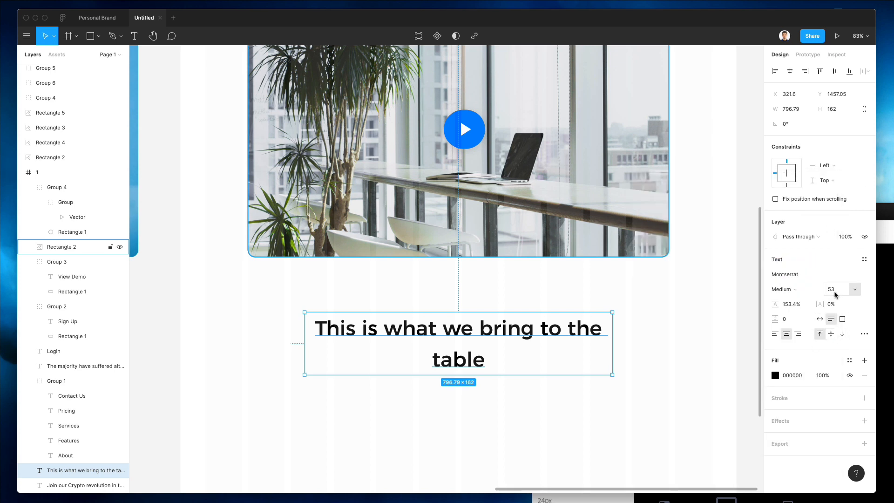
type("43")
key("Return")
key("Down")
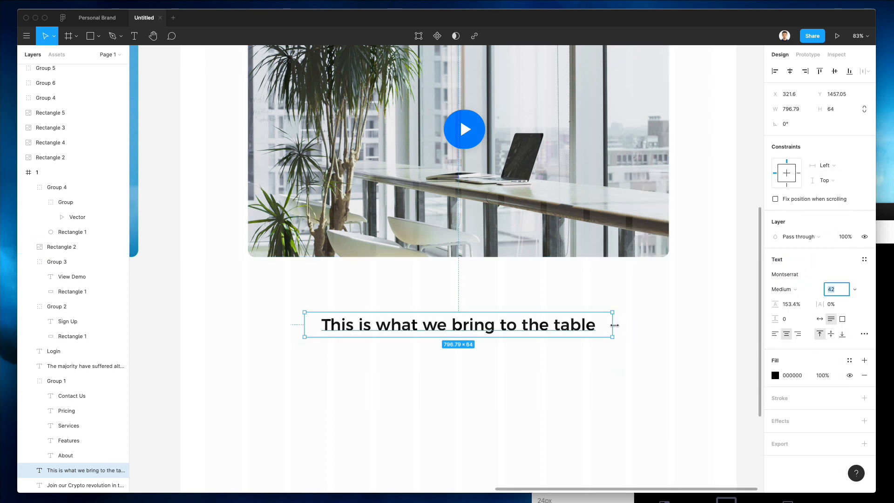
left_click_drag(614, 325, 538, 330)
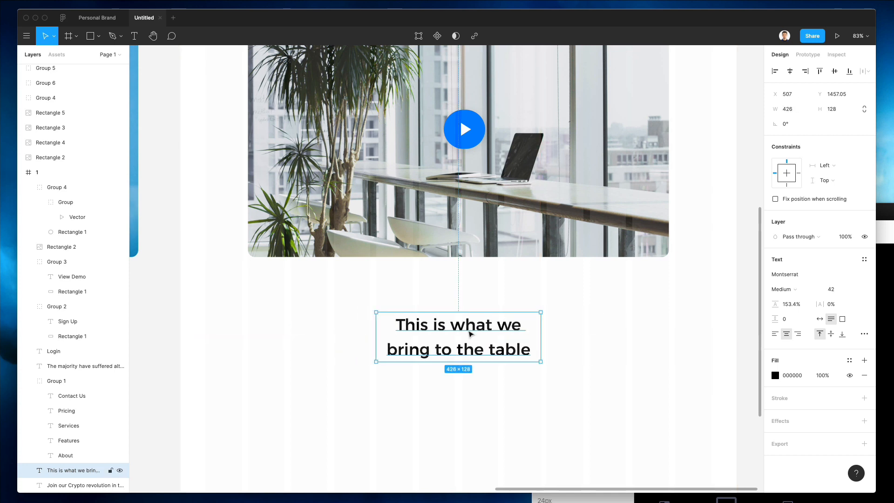
Step: Nudge the heading up closer to the hero image
double_click(460, 330)
left_click(405, 324)
left_click(586, 306)
left_click_drag(488, 330, 492, 317)
scroll(490, 316, "up", 2)
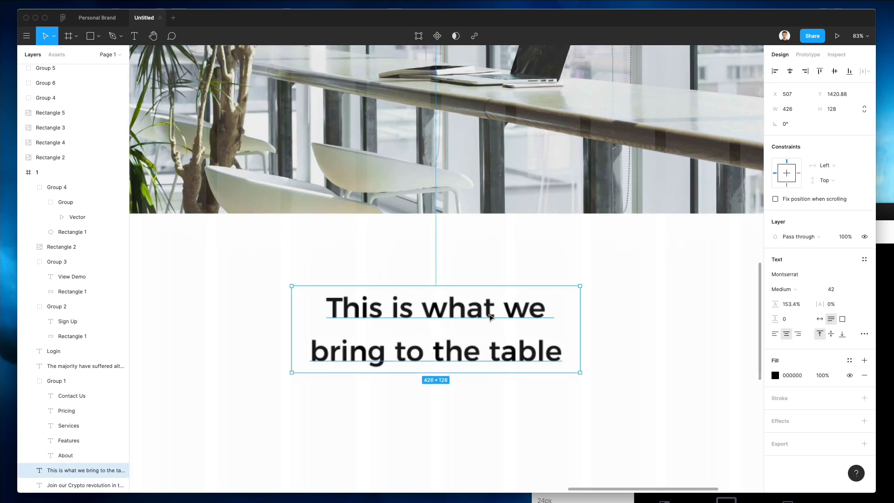
scroll(489, 316, "down", 5)
left_click(521, 321)
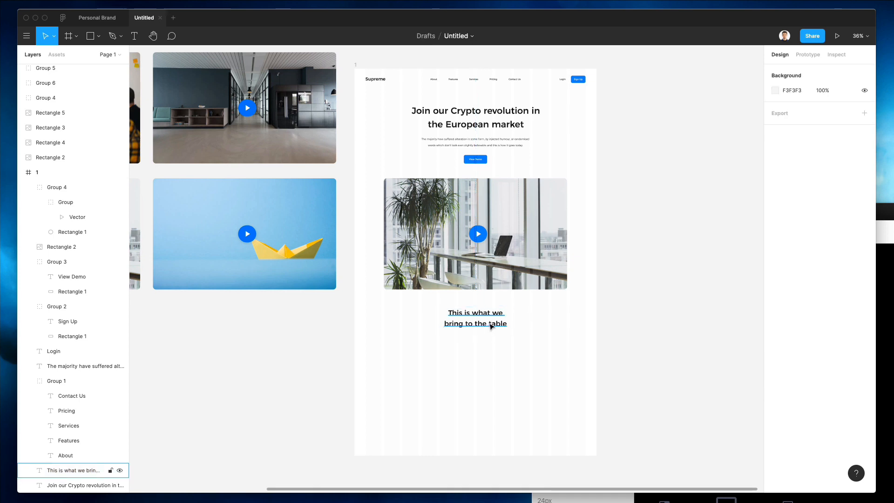
scroll(492, 324, "up", 3)
scroll(436, 302, "up", 3)
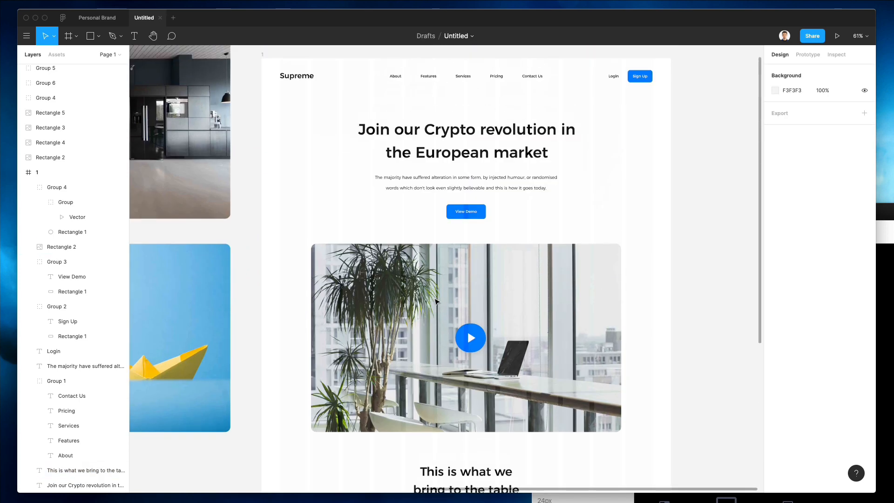
Step: Duplicate the intro paragraph beneath the heading and narrow it to about 376 wide
left_click_drag(434, 190, 428, 316)
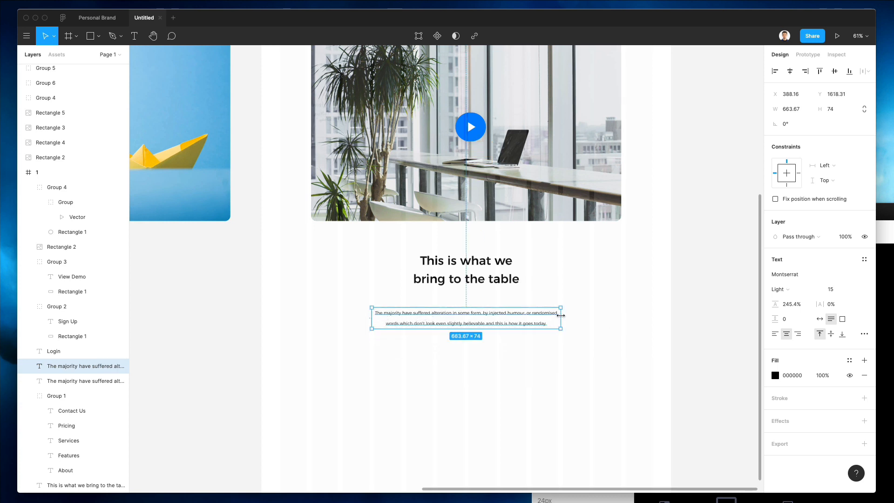
left_click_drag(560, 315, 402, 323)
left_click(884, 326)
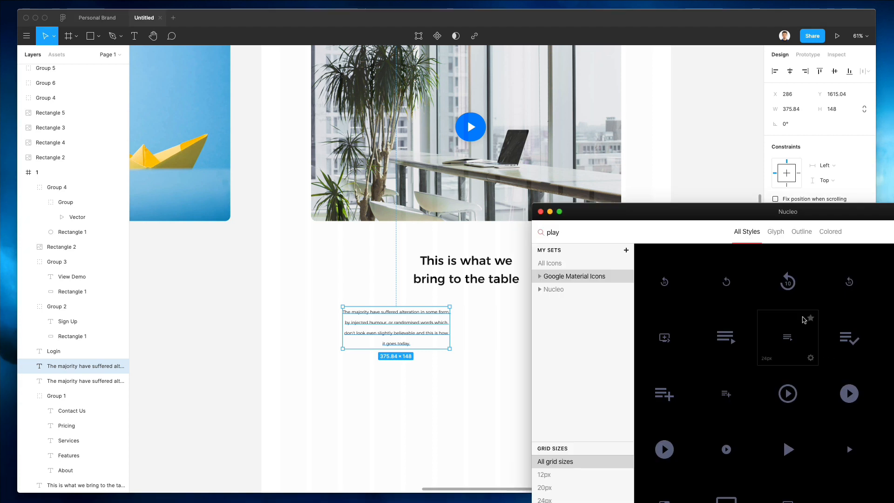
Step: Filter Nucleo to colored play icons and drop the purple video-player icon beside the paragraph
left_click(561, 265)
scroll(745, 307, "down", 3)
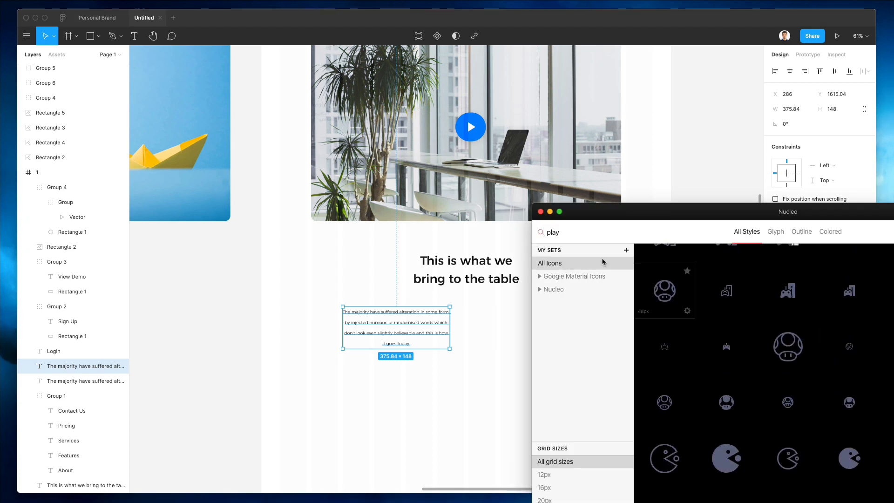
scroll(746, 340, "down", 3)
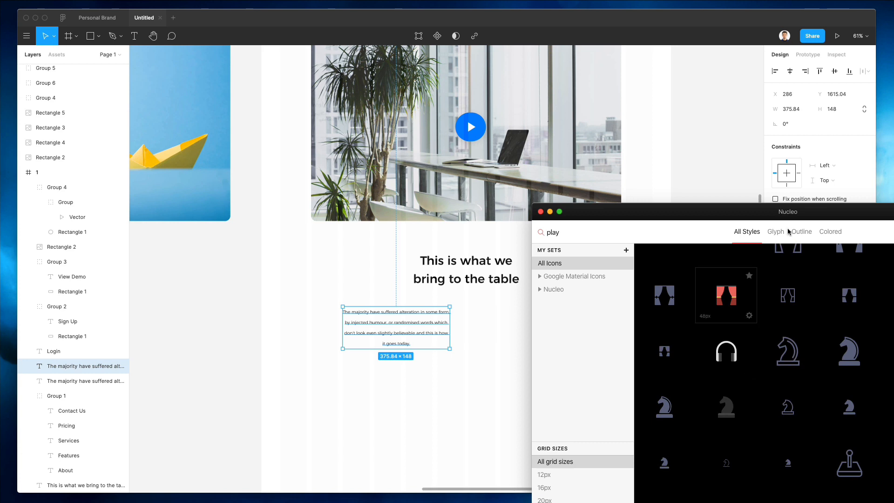
left_click(830, 232)
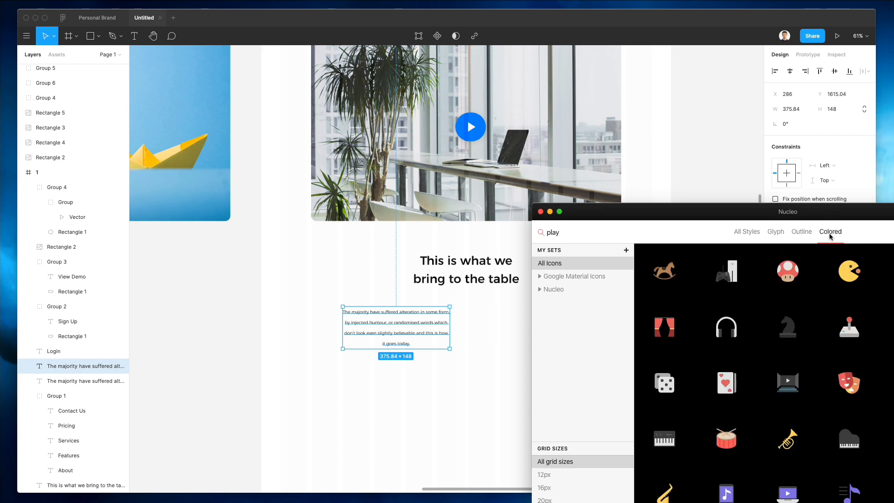
scroll(826, 282, "down", 10)
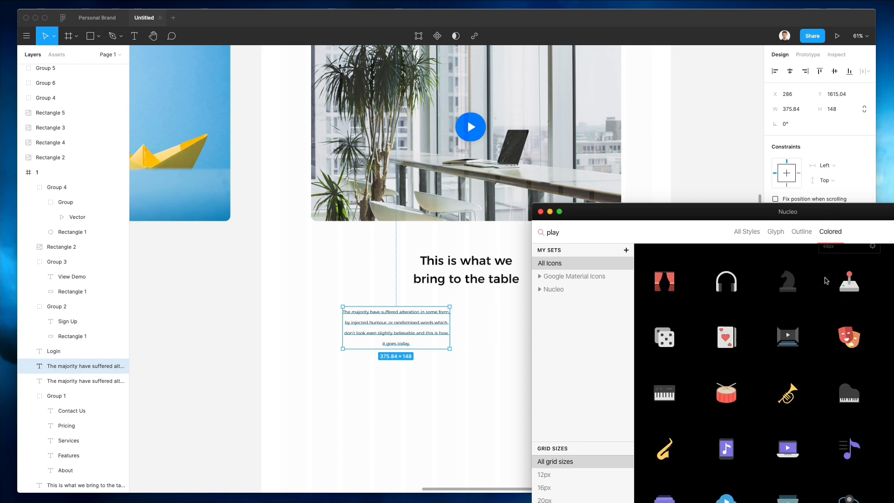
scroll(826, 281, "down", 1)
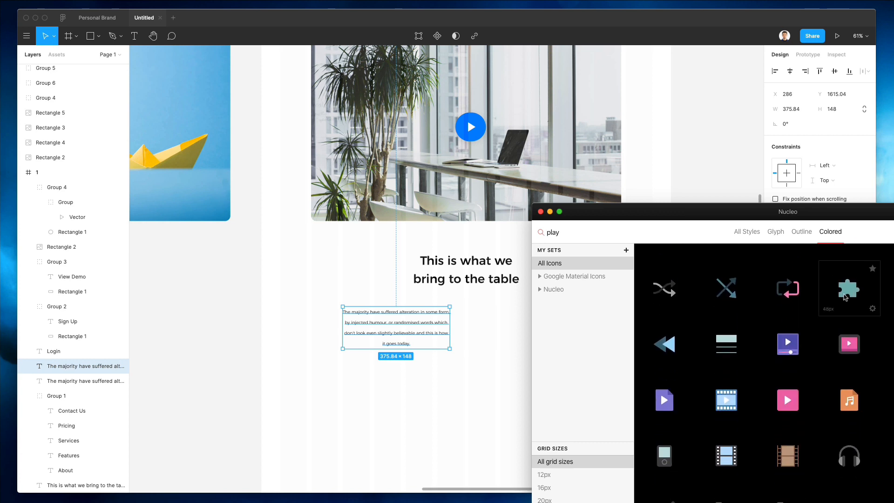
scroll(854, 290, "down", 1)
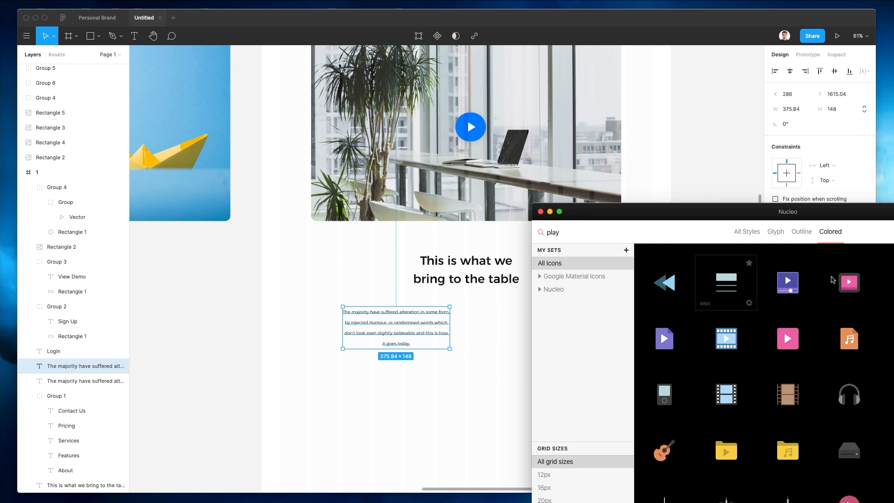
scroll(763, 312, "up", 1)
left_click_drag(764, 312, 323, 311)
left_click(323, 300)
Step: Shrink the video icon, line it up with the paragraph, and left-align the paragraph text
scroll(324, 301, "up", 8)
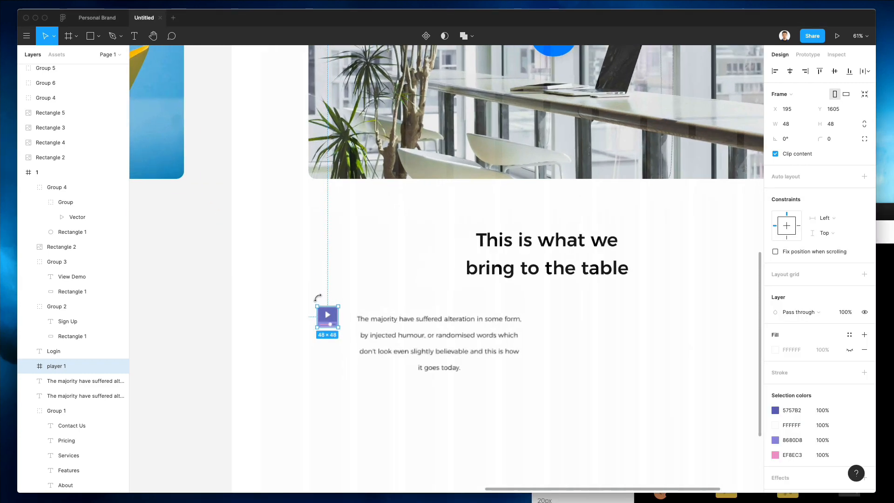
left_click_drag(328, 323, 317, 336)
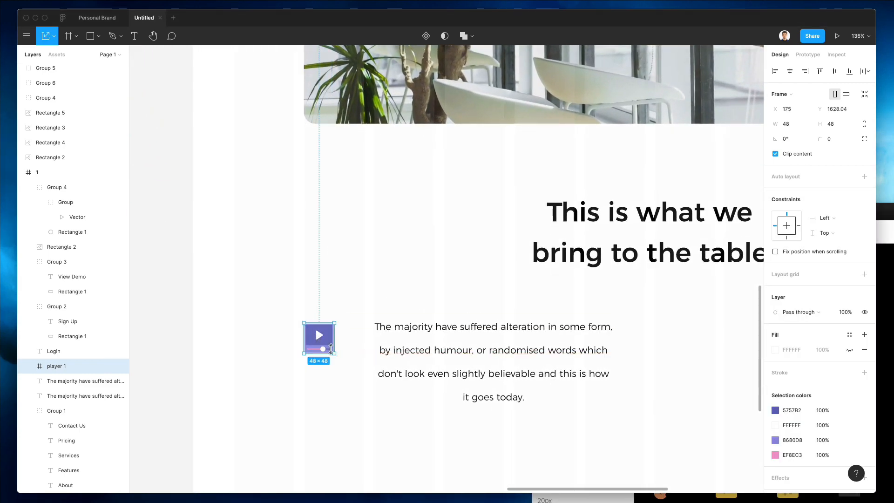
left_click_drag(334, 353, 327, 345)
left_click(498, 347)
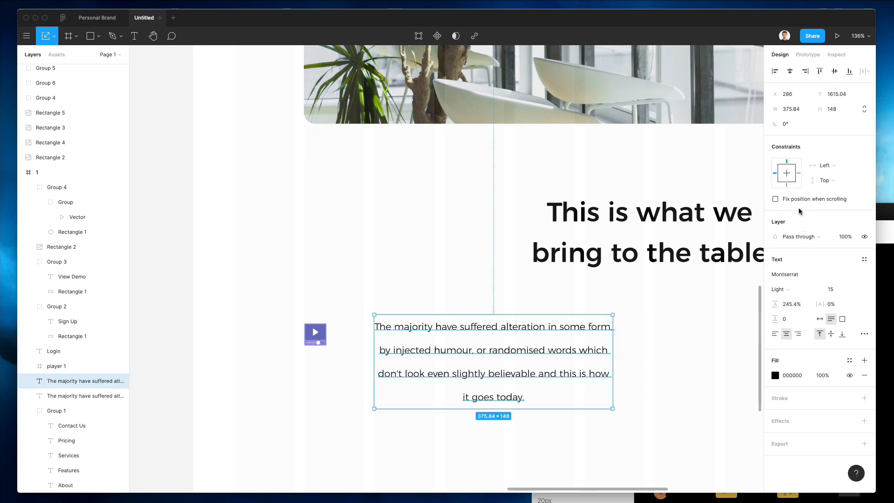
left_click(774, 333)
Step: Trim the paragraph to end at 'don't look even slightly.' and move the box lower
double_click(482, 353)
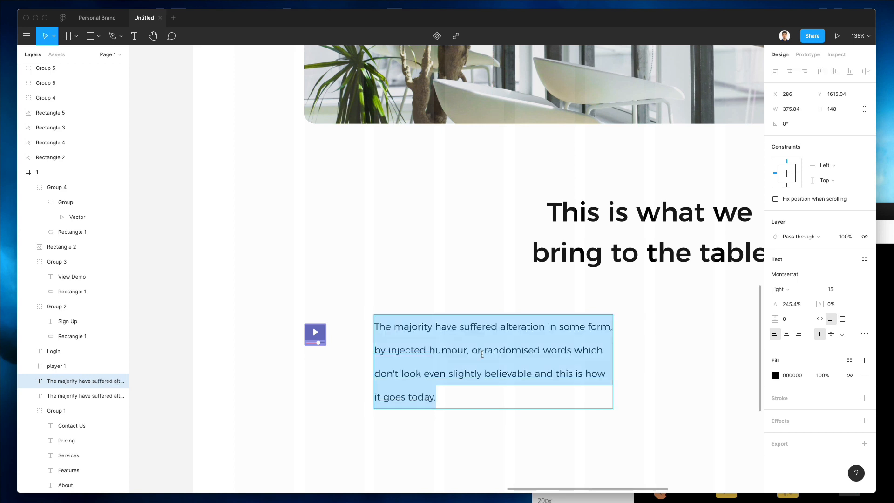
left_click_drag(601, 350, 627, 398)
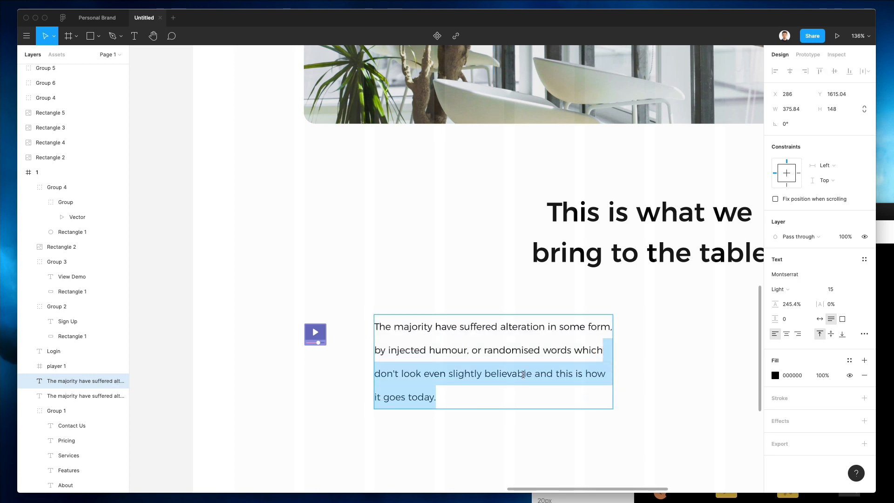
left_click_drag(427, 350, 538, 373)
left_click(531, 372)
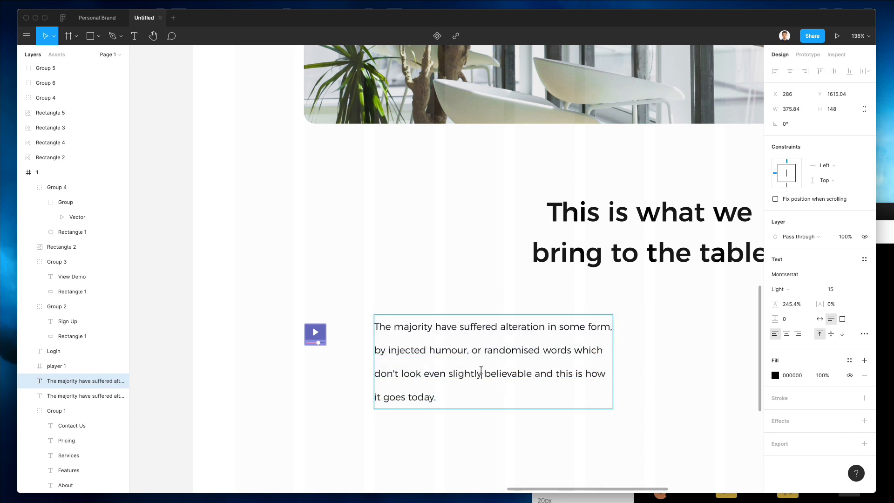
left_click_drag(481, 372, 580, 417)
key("BackSpace")
type(".")
key("Escape")
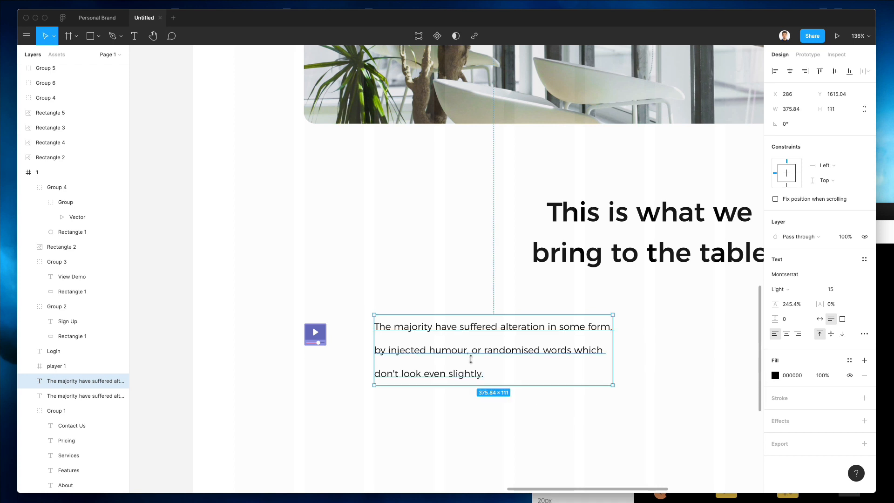
mouse_move(456, 340)
left_mouse_down()
mouse_move(461, 373)
mouse_move(458, 347)
left_mouse_up()
Step: Retype the duplicated text as 'Finances Management' in SemiBold at size 20
double_click(455, 344)
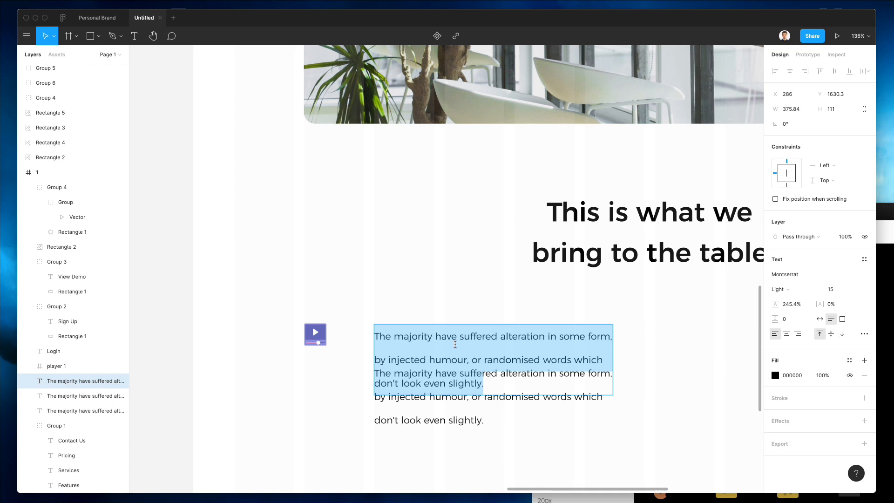
type("Personal")
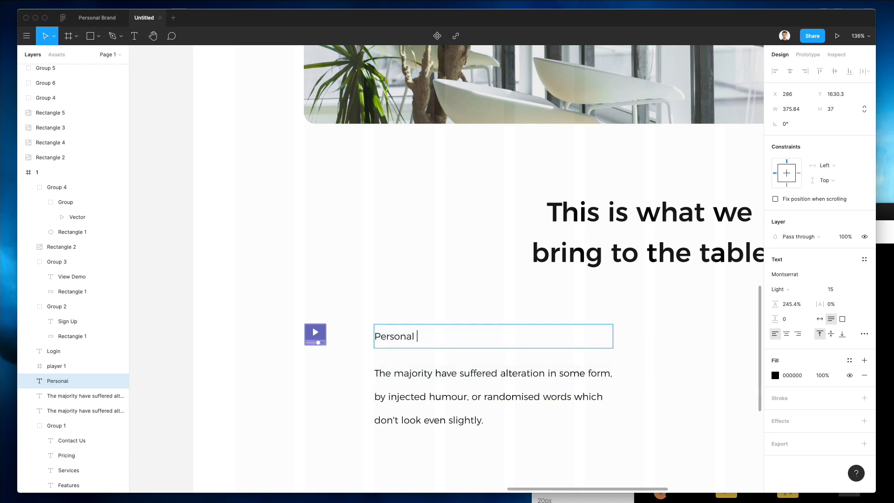
type("Finances")
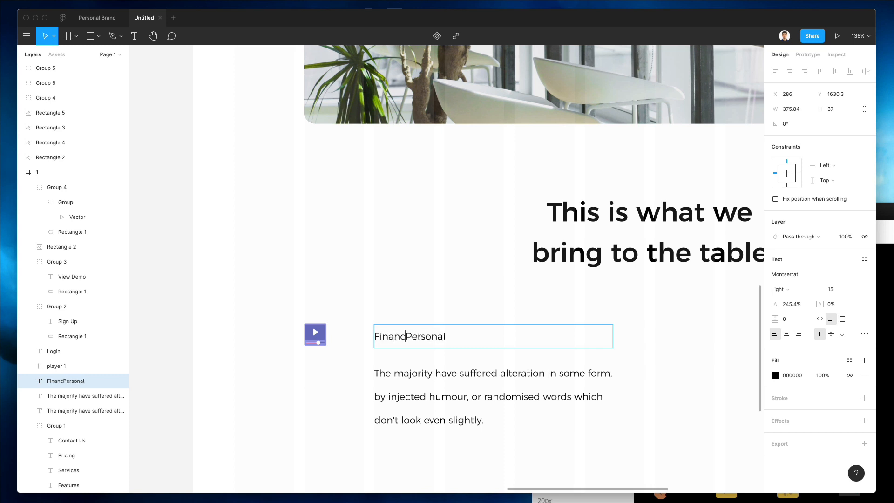
key("shift+End")
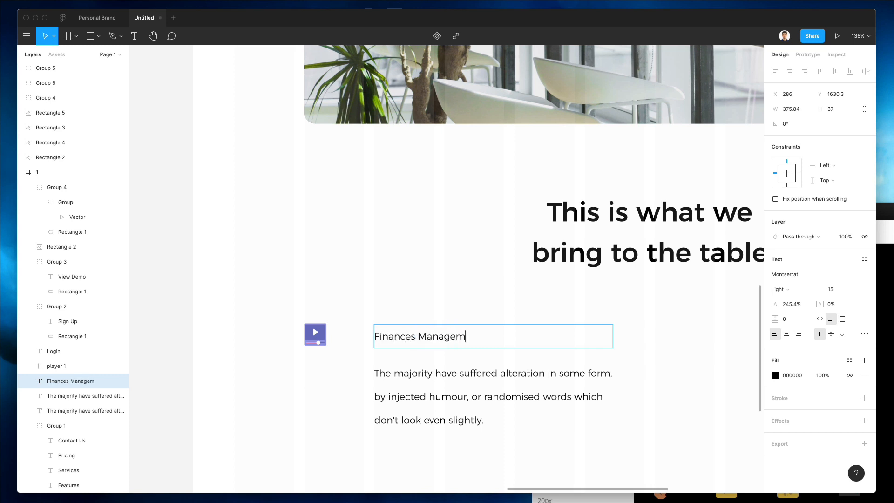
scroll(560, 309, "up", 1)
key("ctrl+a")
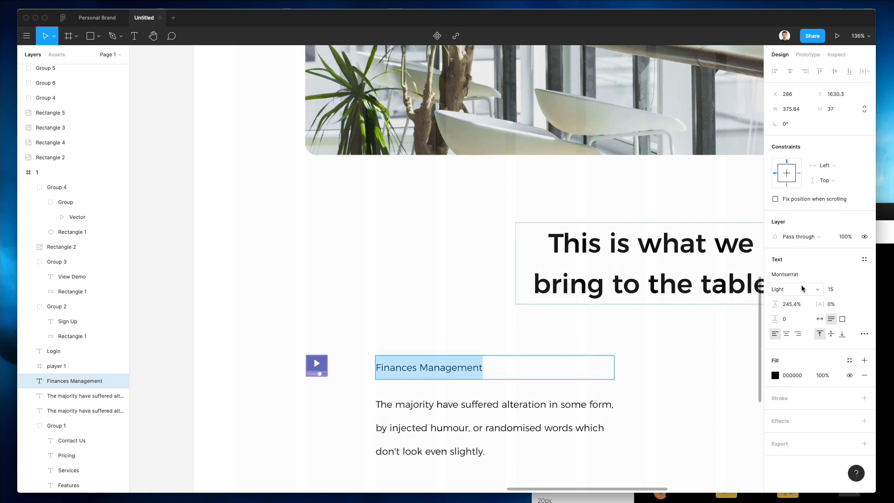
left_click(801, 289)
left_click(801, 333)
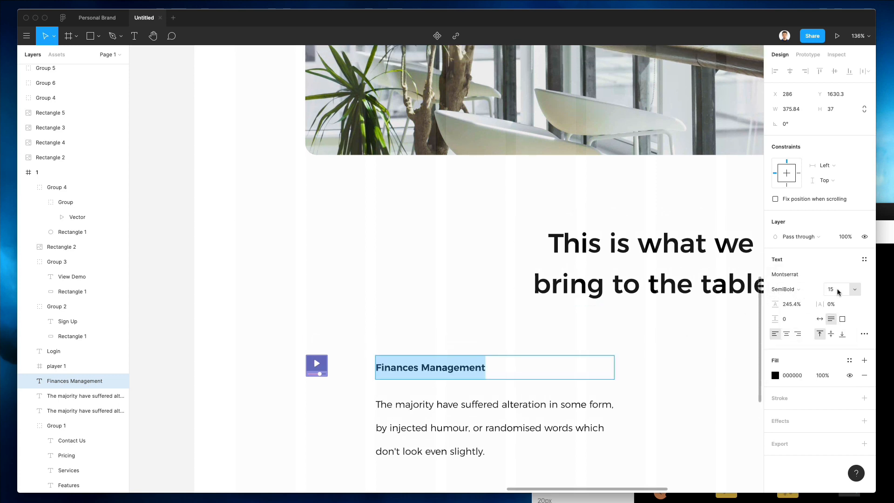
type("18")
key("Return")
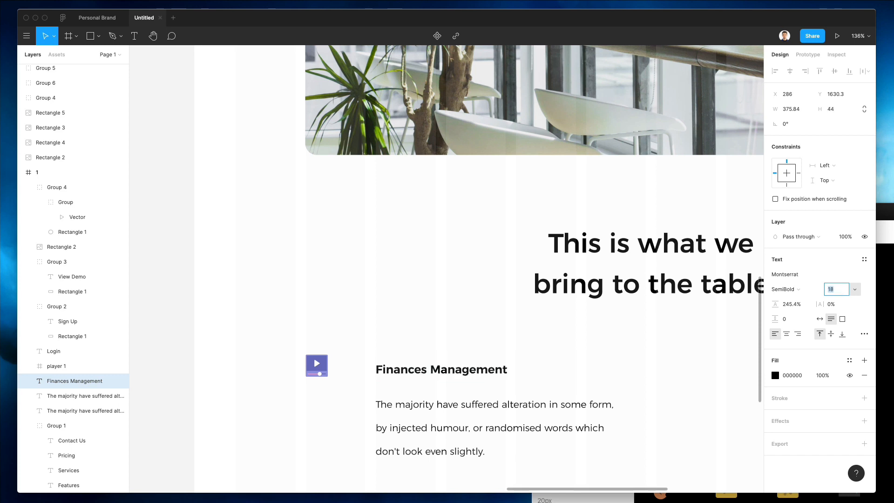
key("Up")
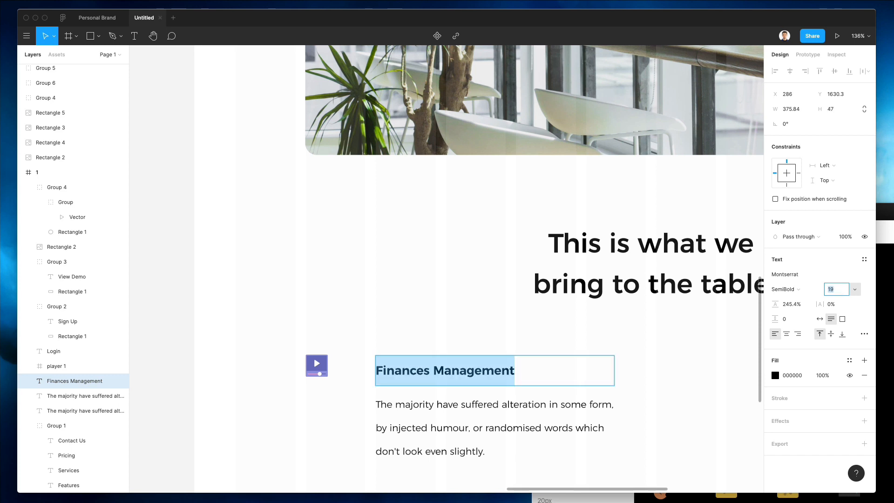
key("Up")
key("Escape")
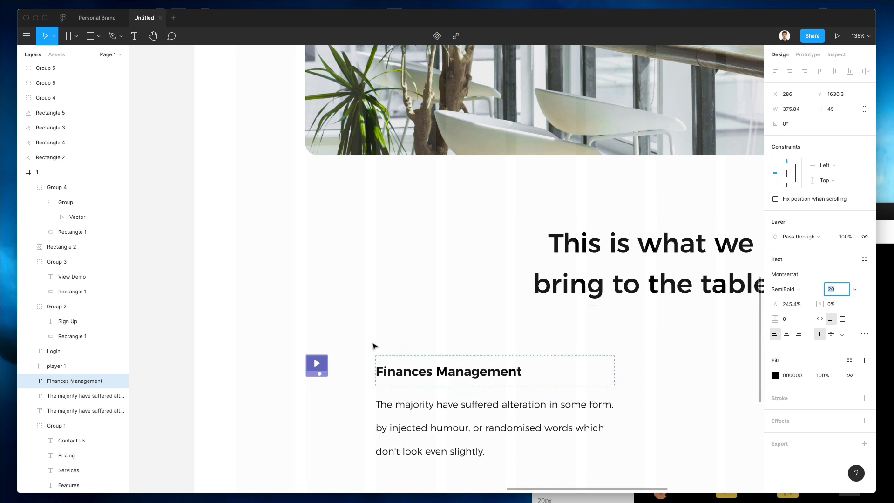
Step: Move the 'Finances Management' title and its paragraph up together
key("Left")
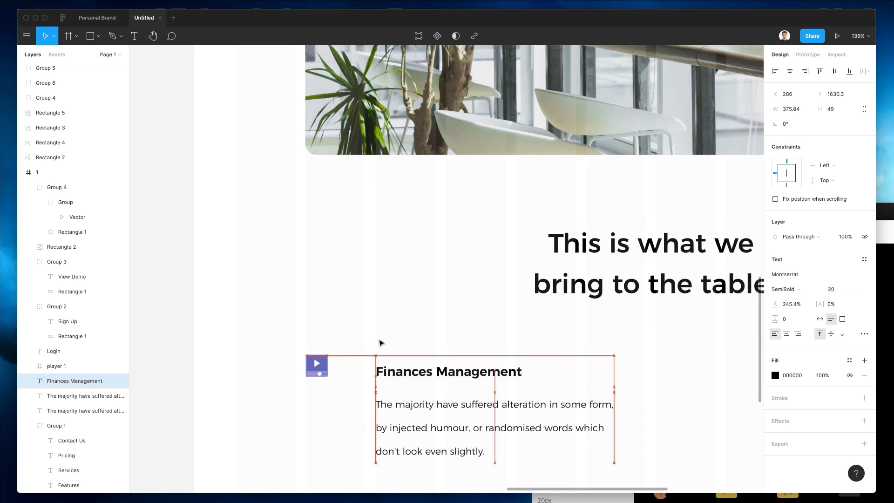
left_click(421, 421, "shift")
left_click_drag(420, 420, 427, 411)
scroll(392, 342, "up", 3)
scroll(392, 342, "down", 5)
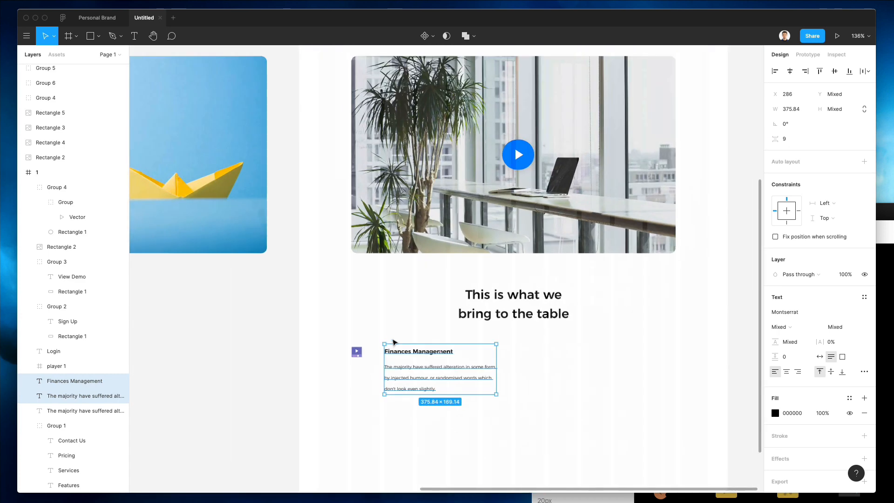
left_click(396, 340)
Step: Move the video icon closer, beside the title
left_click(363, 352)
left_click_drag(373, 354, 385, 354)
scroll(385, 354, "up", 5)
scroll(375, 357, "up", 3)
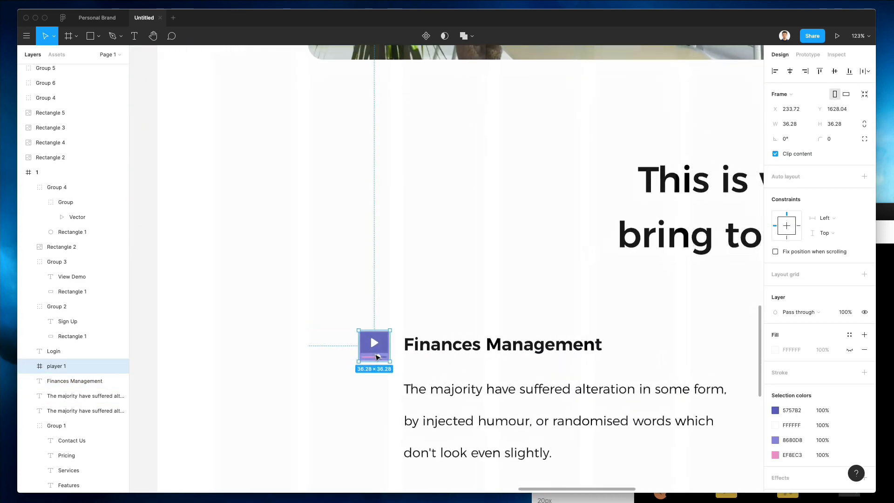
key("shift+Left")
key("shift+Left")
key("shift+Left")
key("Right")
key("Right")
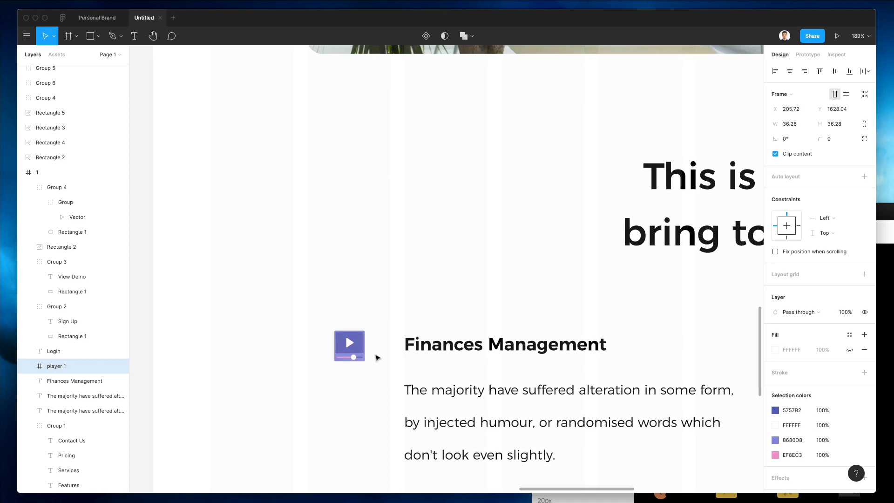
Step: Scale the video icon proportionally with K down to about 31×31
key("k")
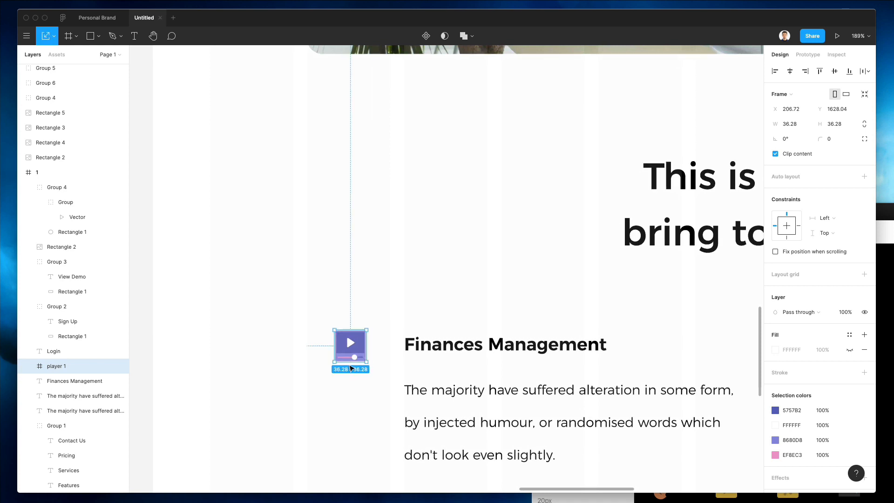
left_click_drag(351, 364, 350, 368)
key("Up")
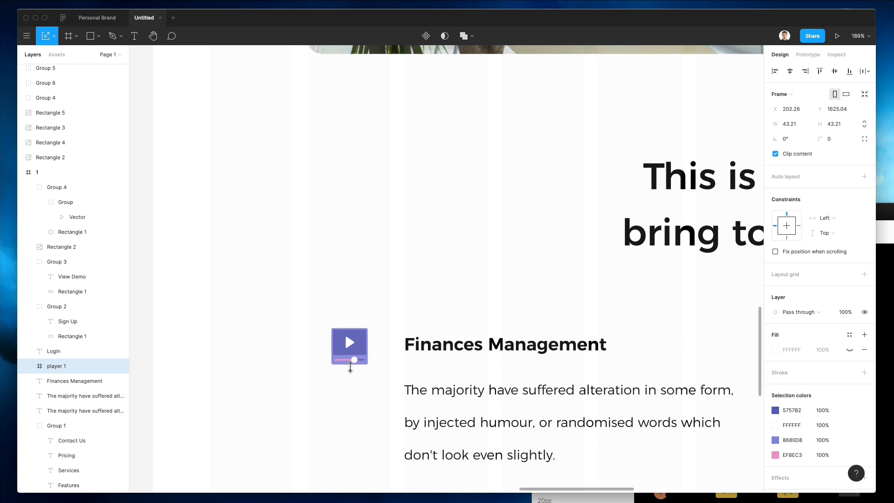
key("Right")
scroll(350, 367, "down", 2)
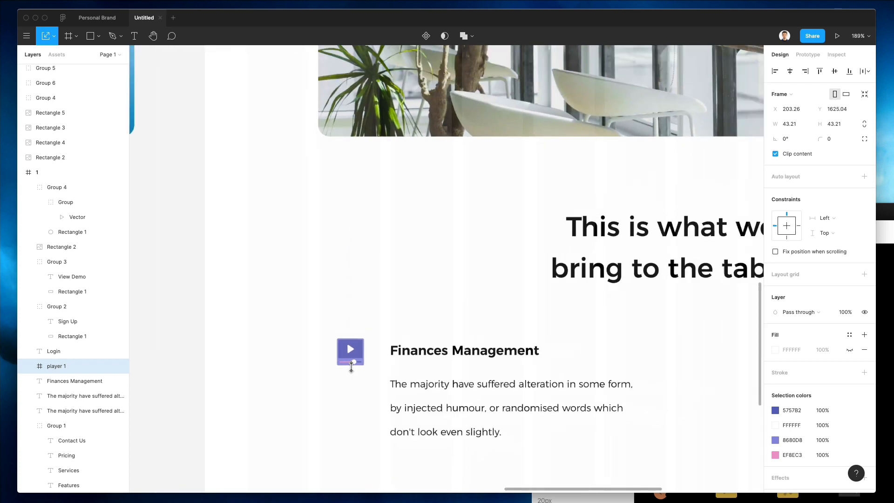
scroll(350, 368, "down", 4)
scroll(354, 365, "up", 3)
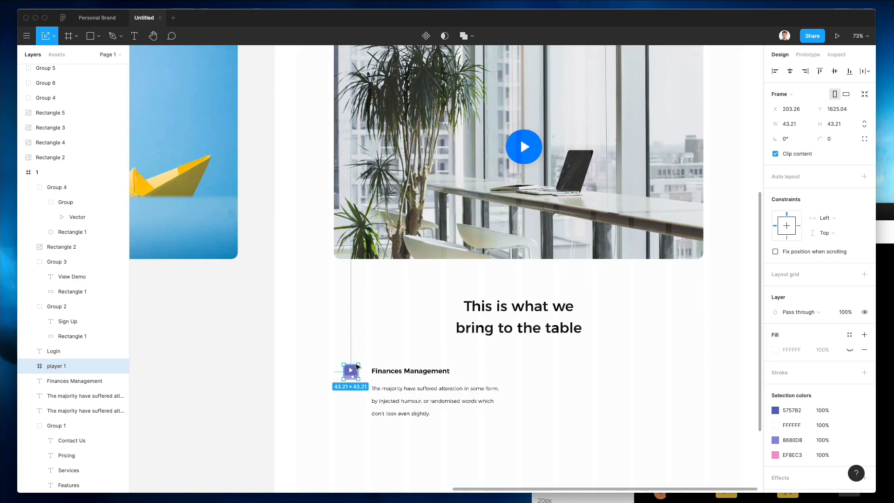
scroll(357, 366, "up", 3)
left_click_drag(360, 359, 357, 362)
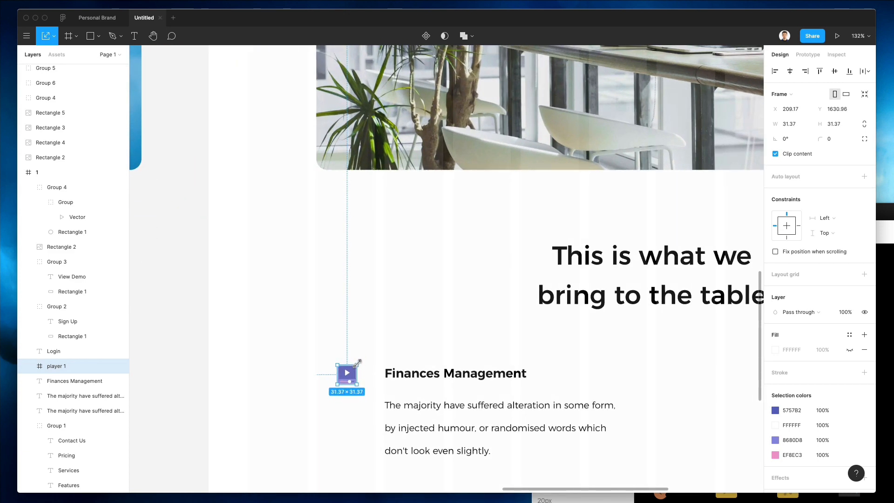
left_click(368, 350)
scroll(369, 351, "down", 3)
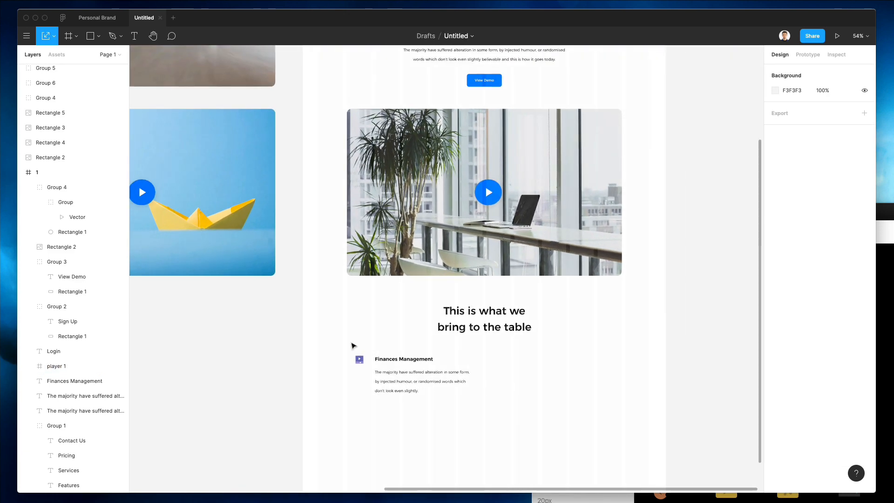
left_click_drag(352, 345, 390, 380)
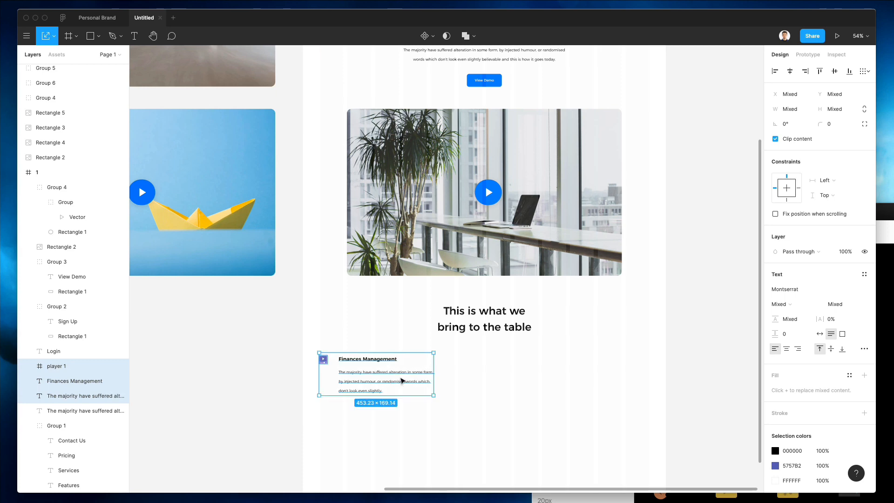
Step: Narrow and align the paragraph, lowering its line height to 239.4%
left_click(458, 364)
scroll(418, 373, "up", 5)
left_click(419, 371)
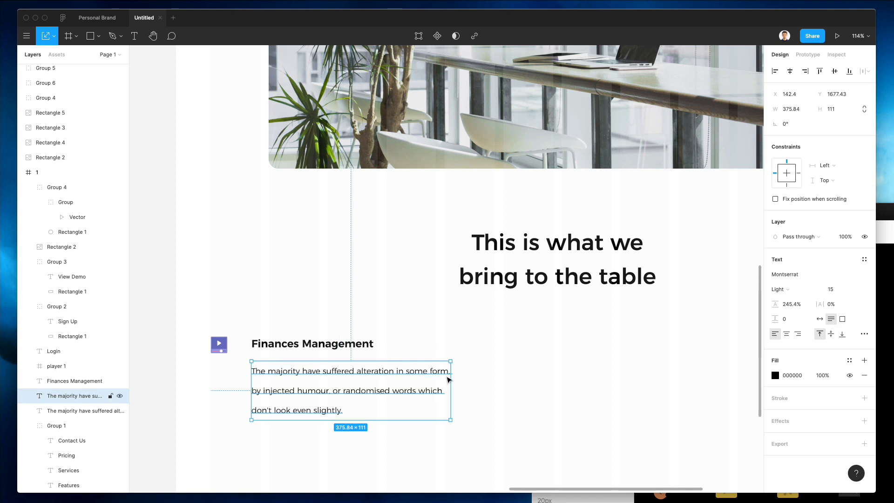
left_click_drag(448, 380, 435, 379)
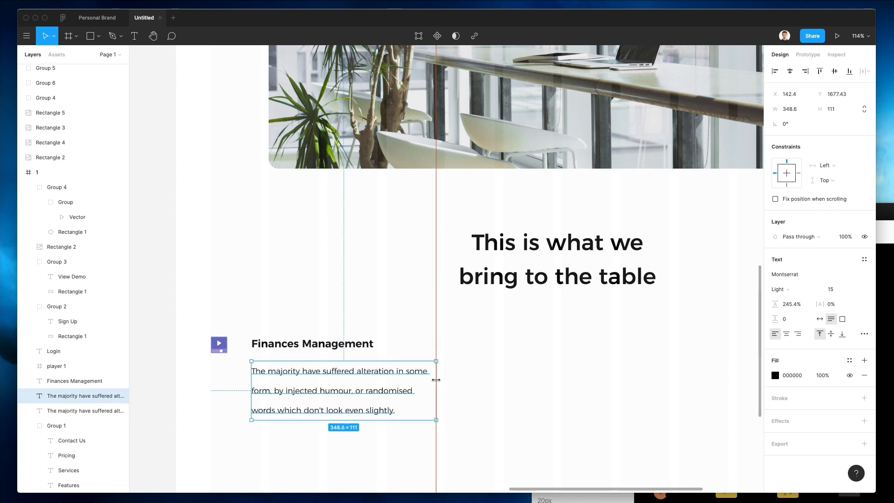
left_click(470, 322)
left_click_drag(292, 378, 296, 381)
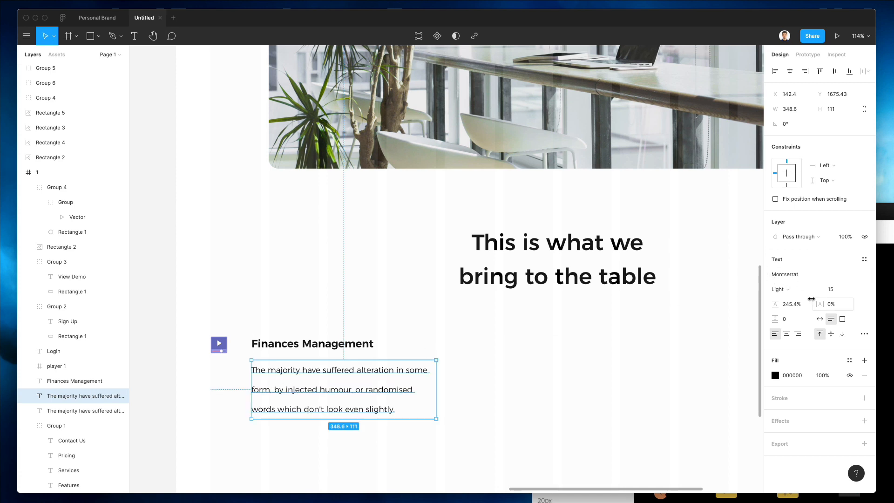
left_click(798, 305)
key("Down")
key("Down")
key("Down")
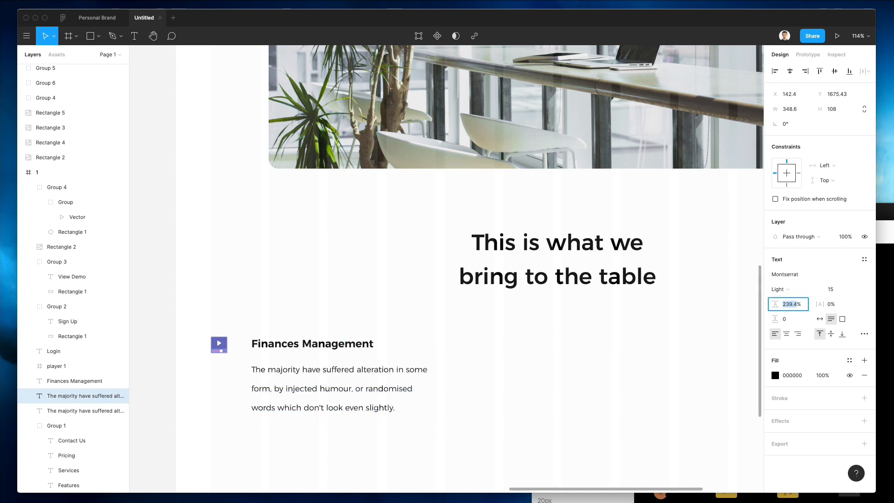
Step: Group the icon, title and paragraph and place a copy as a second column
left_click_drag(177, 310, 344, 416)
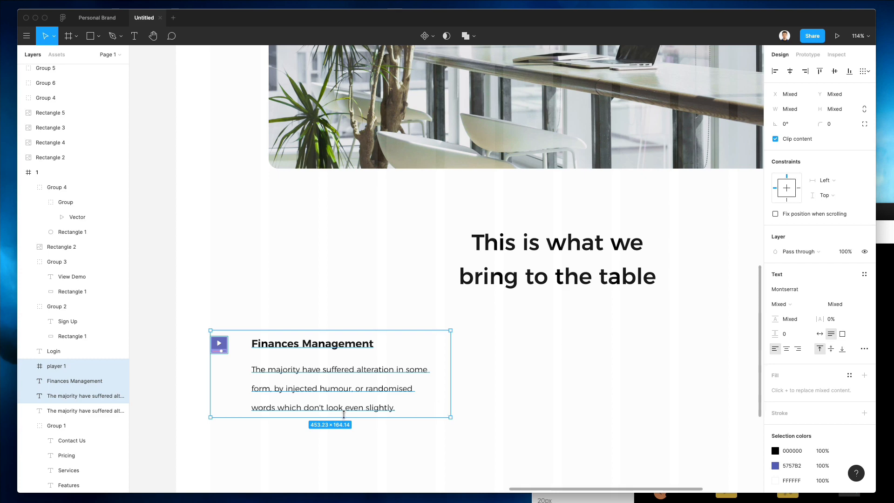
key("ctrl+g")
left_click_drag(311, 377, 547, 387)
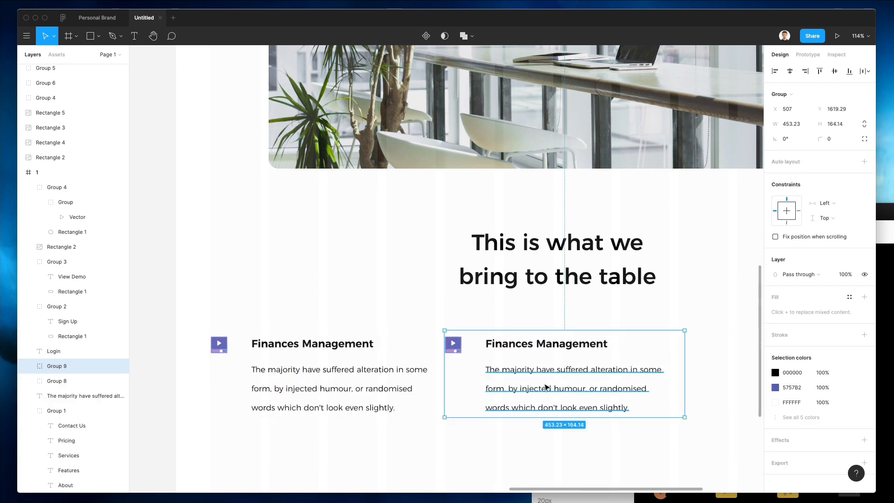
Step: Duplicate the feature block again with Ctrl+D to create a third column
key("ctrl+d")
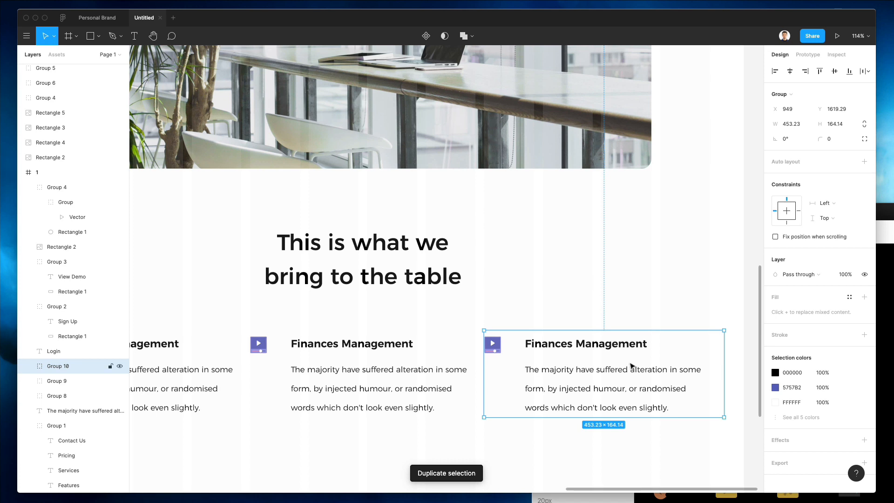
double_click(693, 367)
left_click(642, 338)
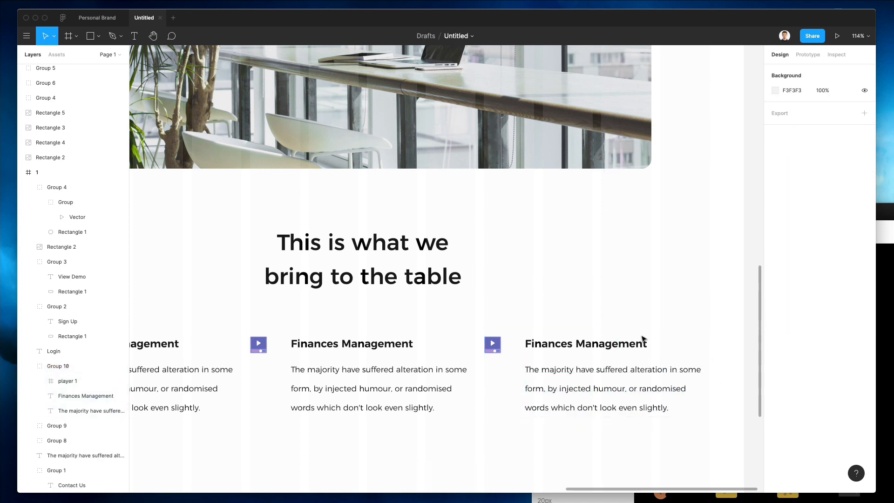
left_click(640, 342)
left_click(368, 343, "shift")
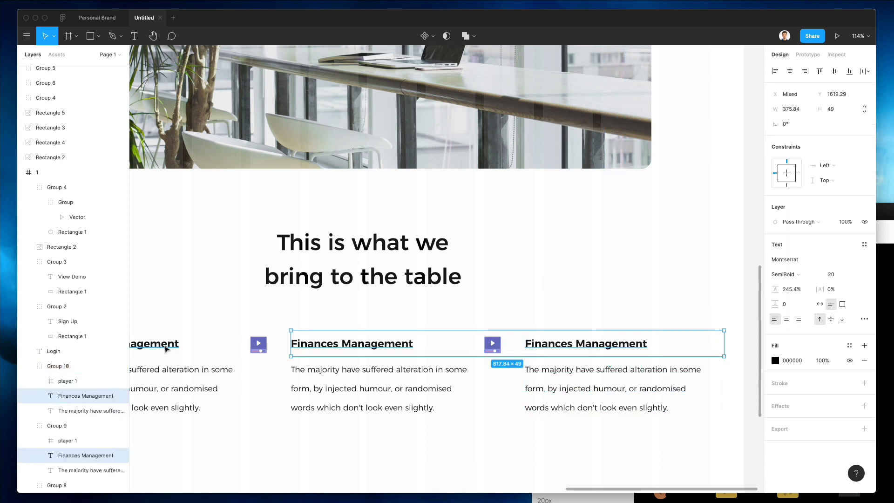
left_click(166, 348, "shift")
left_click(467, 315)
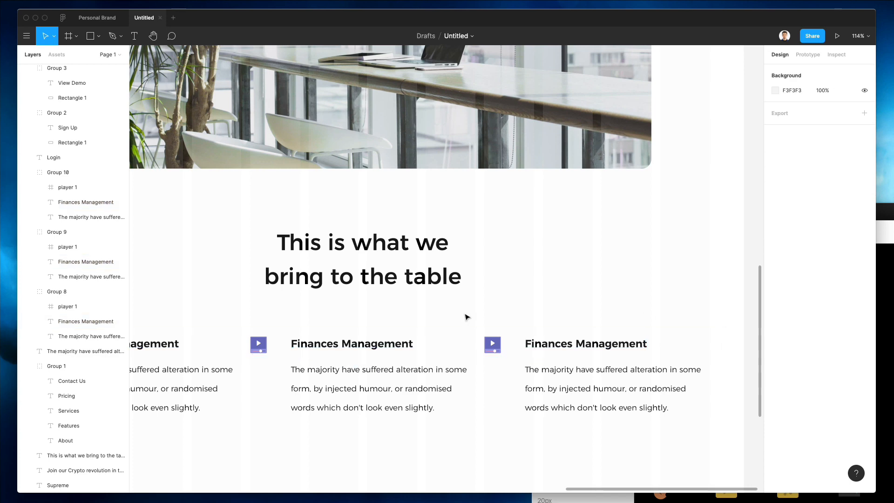
scroll(466, 315, "down", 5)
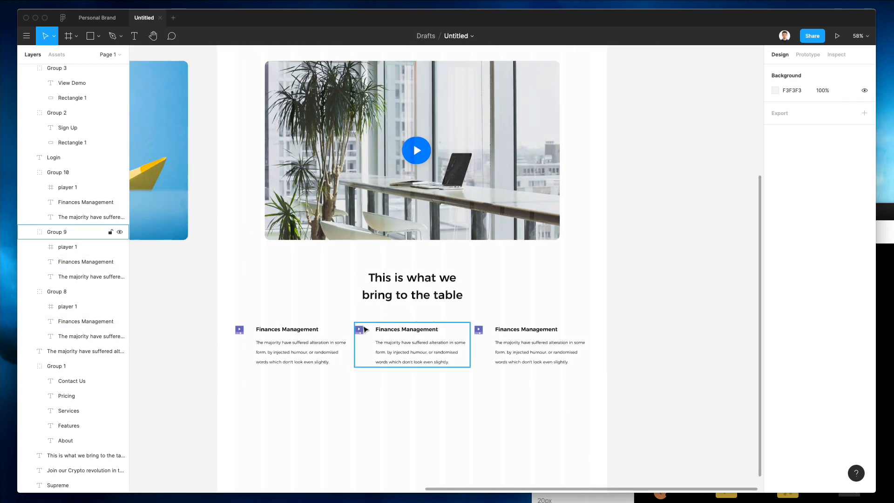
scroll(363, 329, "left", 1)
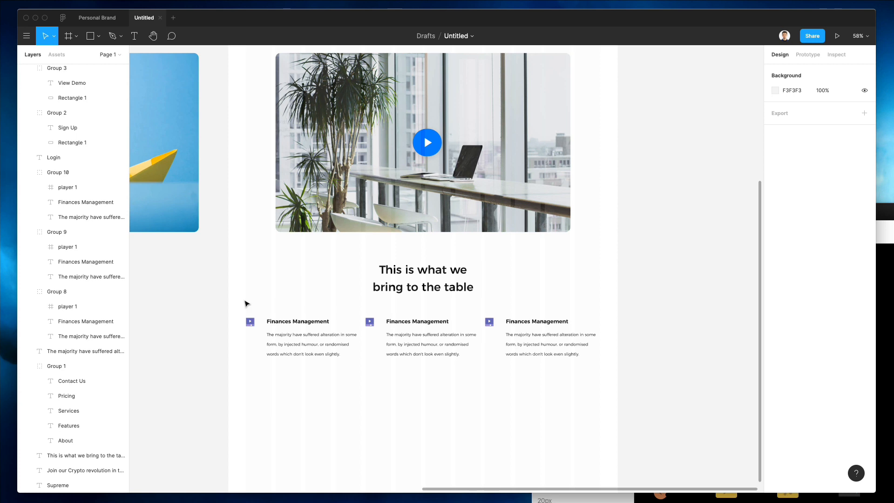
Step: Set all three feature paragraphs to font size 14
double_click(352, 330)
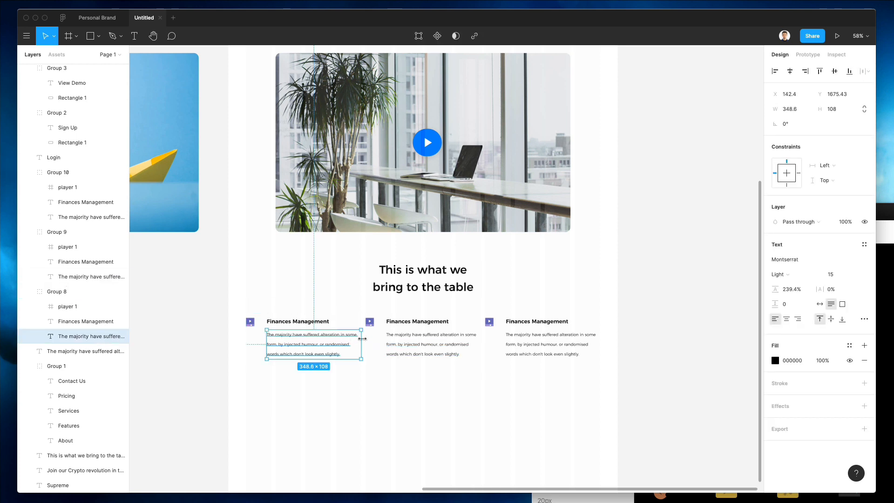
left_click(554, 343, "shift")
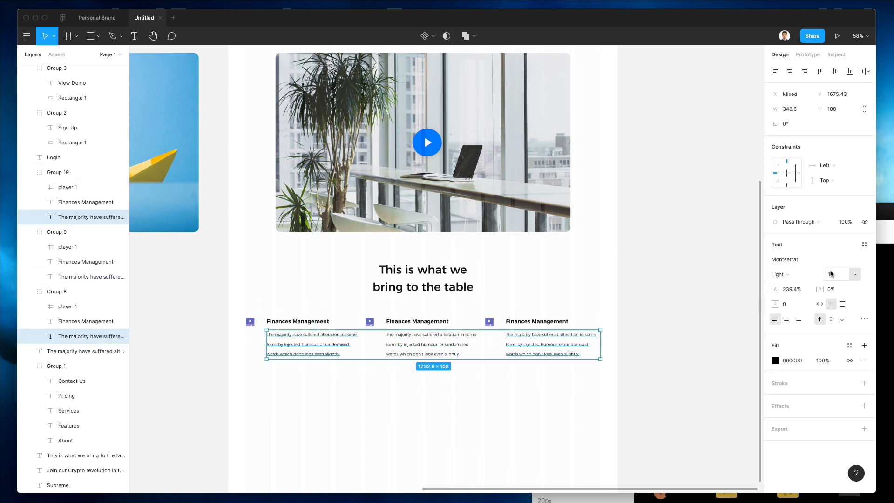
type("14")
key("Return")
key("Up")
left_click(419, 341, "shift")
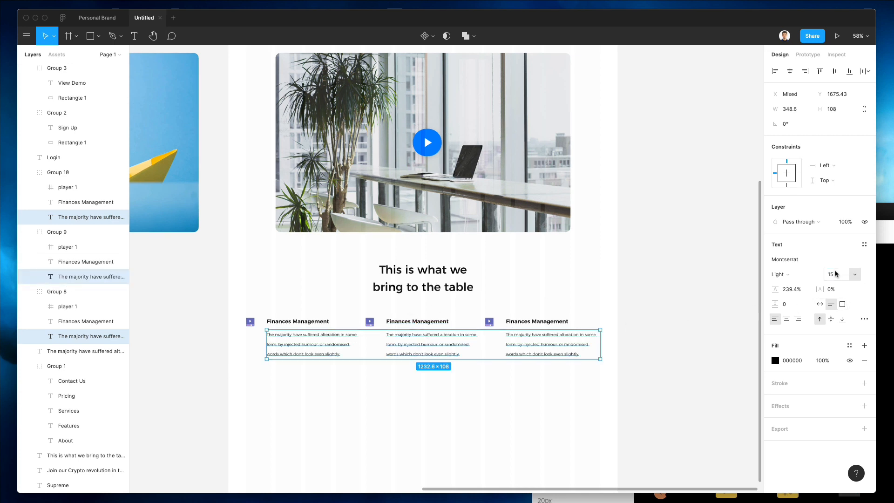
type("14")
key("Return")
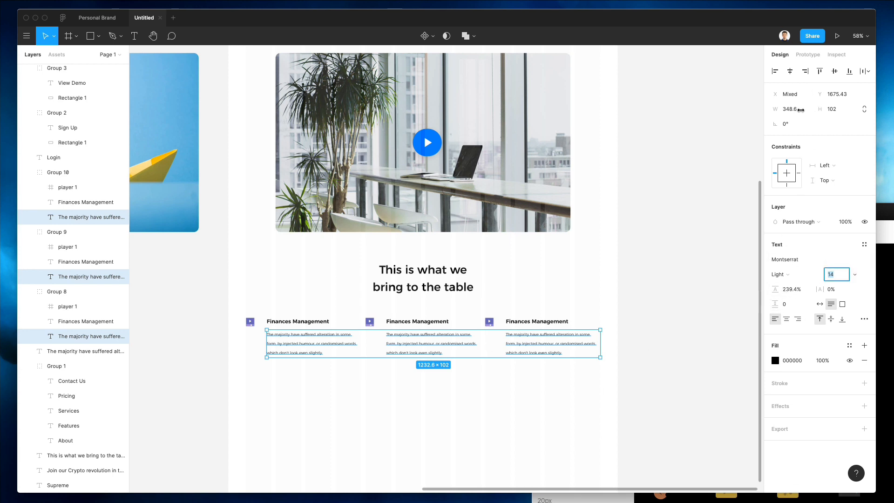
Step: Narrow the three paragraphs to 313.6 wide
left_click(801, 110)
key("Down")
key("Down")
key("Down")
key("Down")
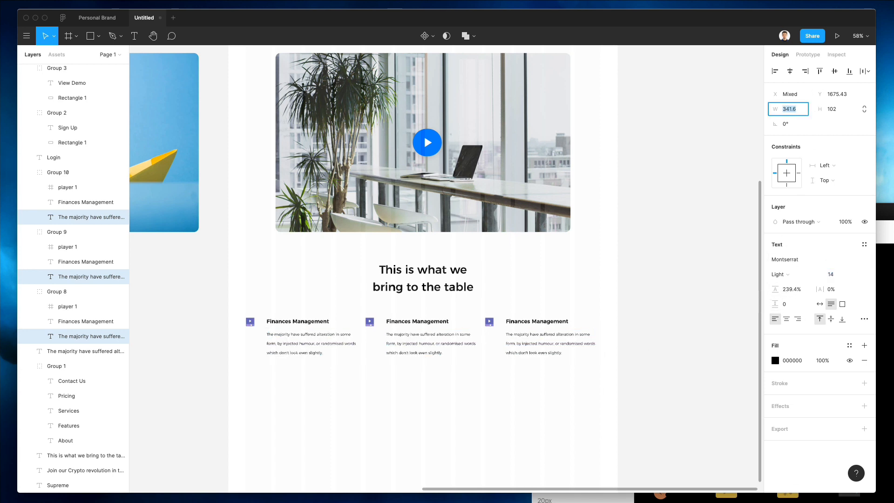
key("Down")
key("Down")
key("Down")
key("Down")
key("Down")
key("Down")
key("Down")
key("Down")
key("Down")
key("Down")
key("Down")
key("Down")
key("Down")
key("Down")
key("Down")
key("Down")
key("Down")
key("Down")
key("Down")
key("Down")
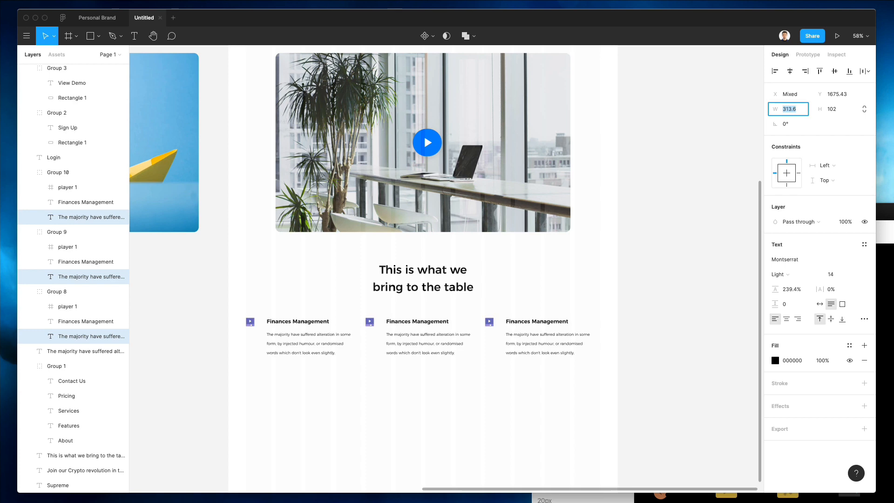
left_click(320, 406)
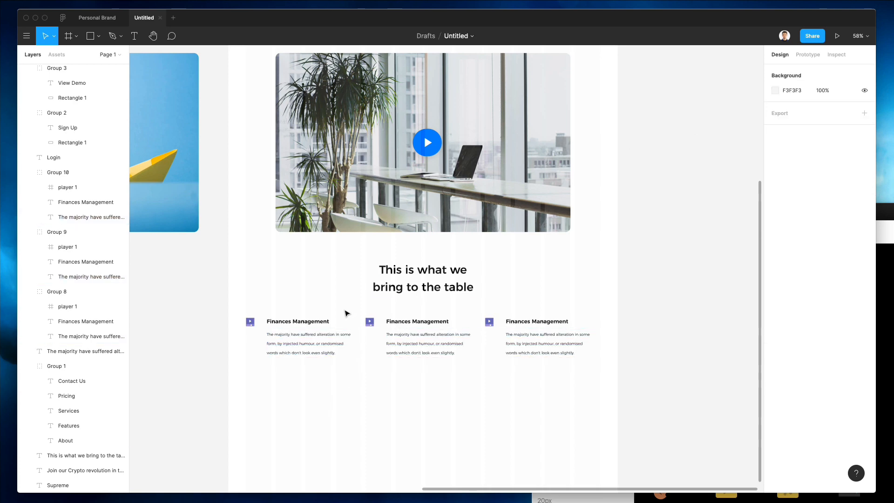
Step: Select all three feature columns and ungroup them
scroll(346, 313, "down", 3)
scroll(344, 314, "up", 5)
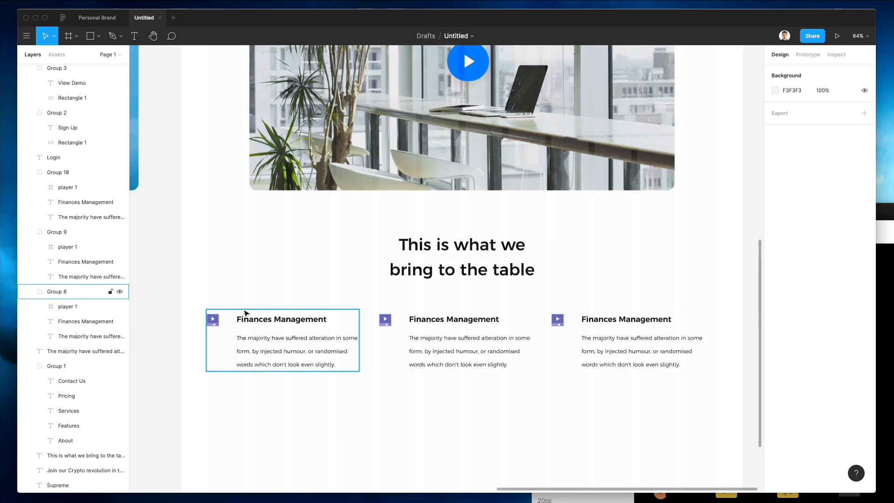
left_click_drag(193, 299, 754, 391)
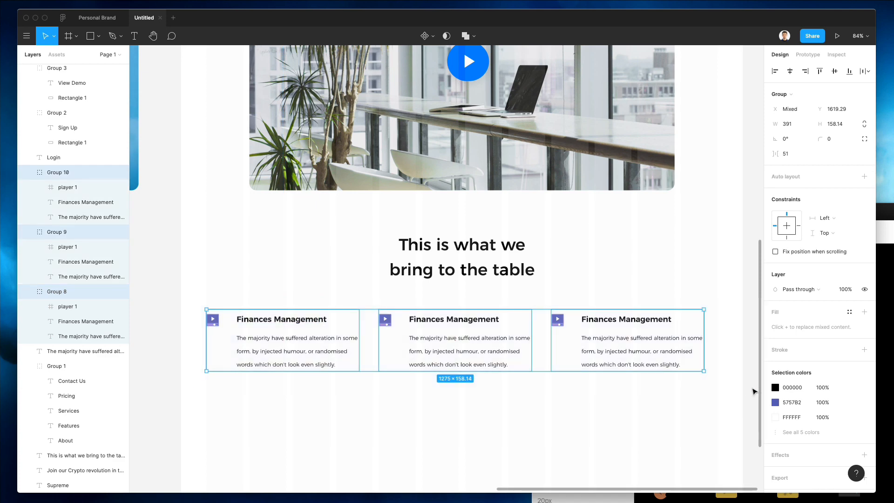
key("super+shift+g")
left_click(885, 401)
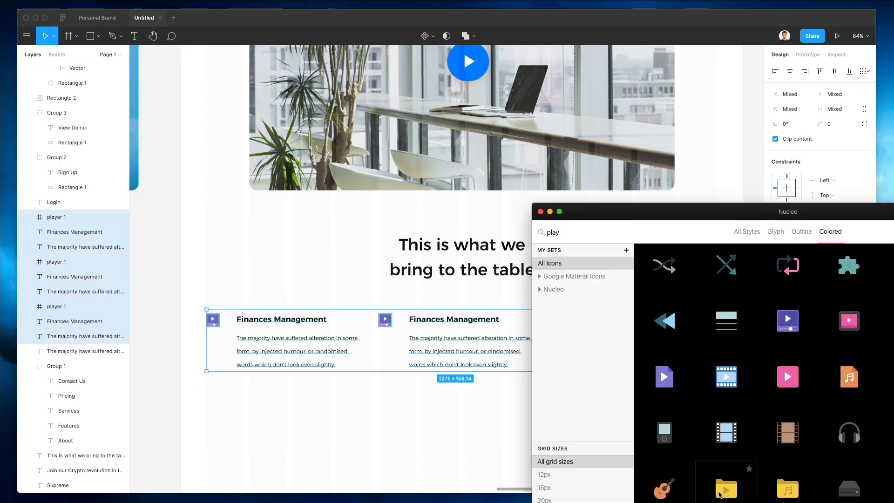
Step: Clear Nucleo's 'play' search and drag the transaction icon beside the first column
left_click(359, 313)
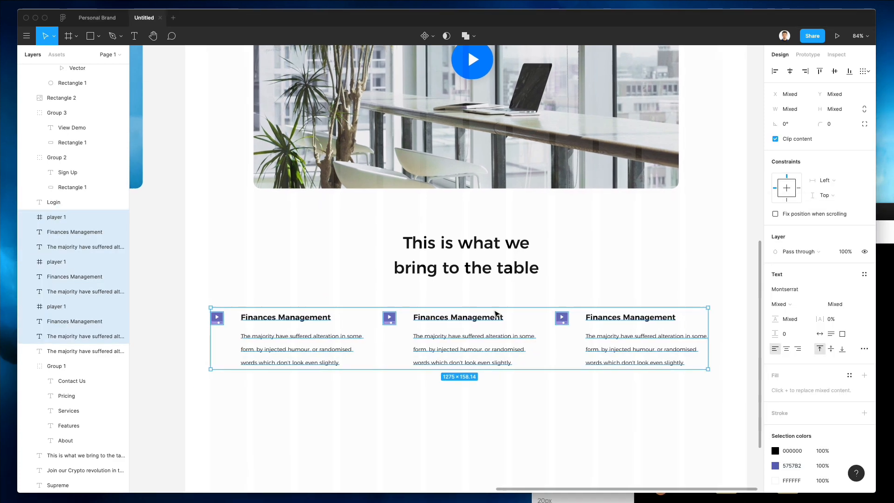
left_click(884, 410)
scroll(762, 457, "down", 2)
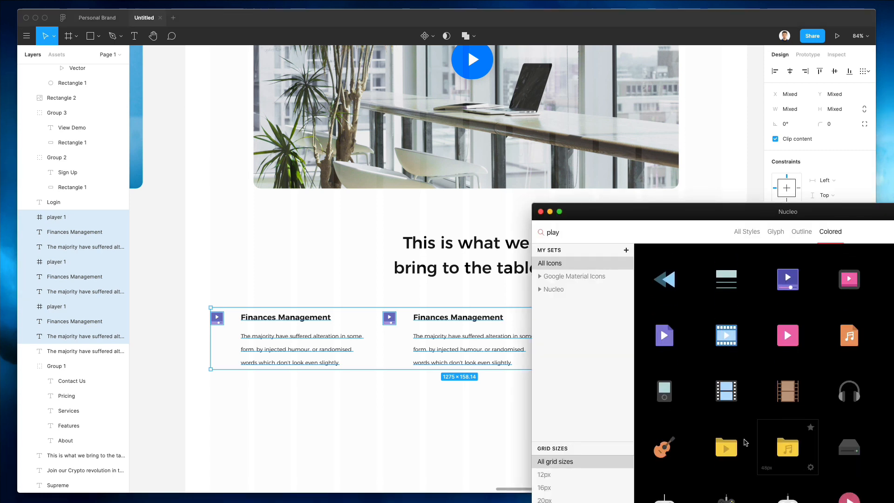
scroll(744, 442, "down", 1)
left_click_drag(733, 391, 370, 287)
scroll(717, 358, "down", 1)
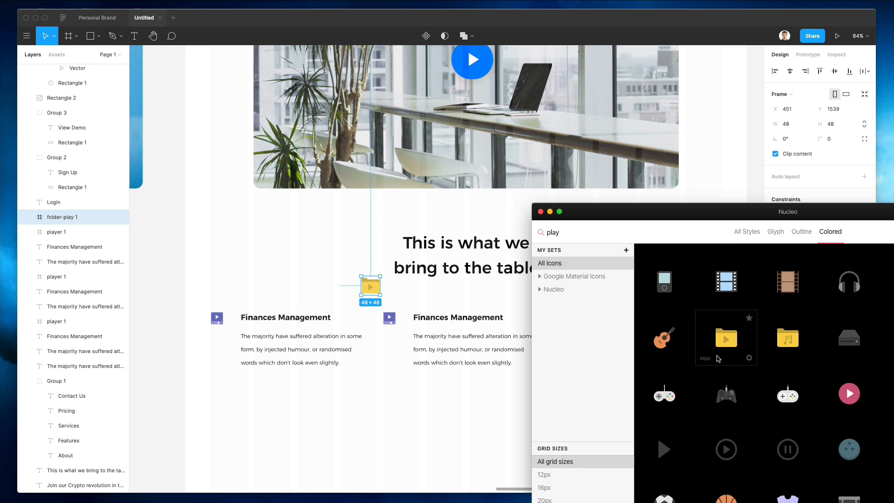
scroll(739, 372, "down", 10)
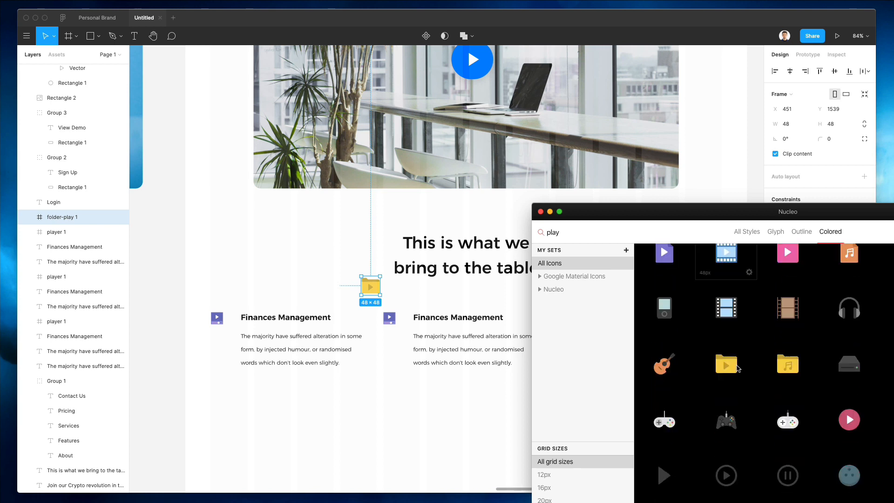
scroll(737, 368, "up", 1)
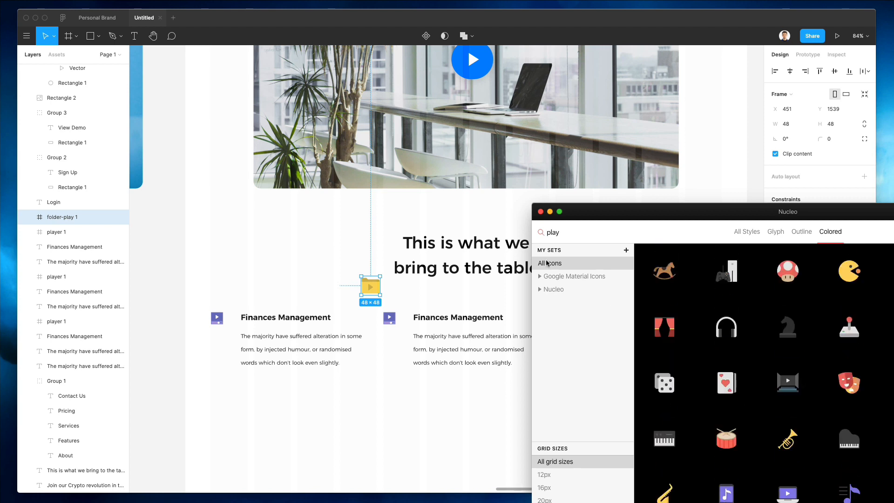
left_click(626, 232)
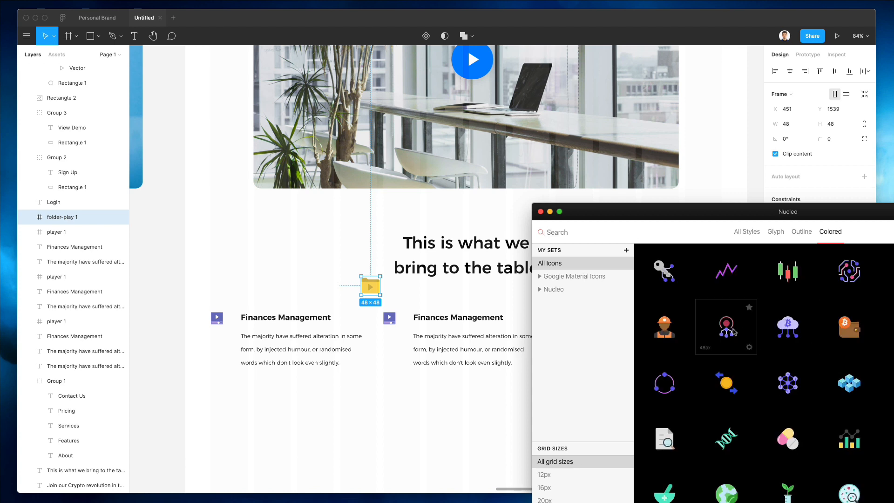
scroll(425, 321, "down", 2)
scroll(424, 321, "right", 2)
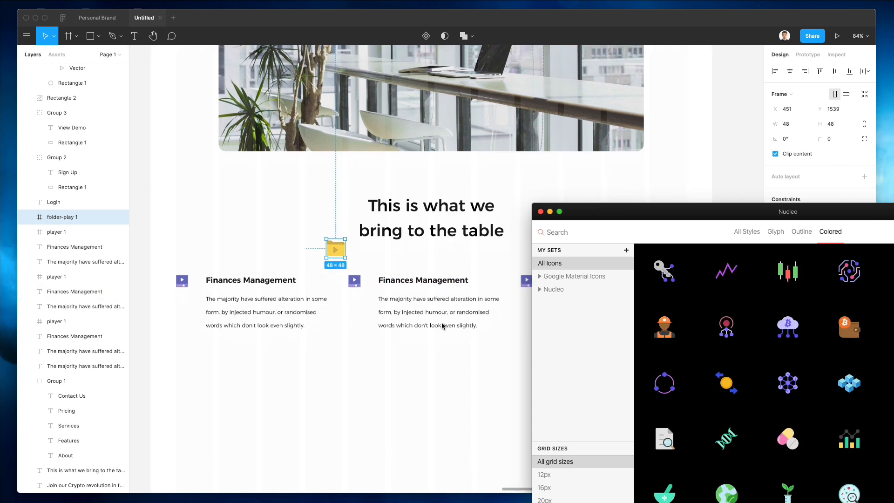
scroll(391, 321, "left", 2)
scroll(390, 320, "down", 1)
mouse_move(737, 384)
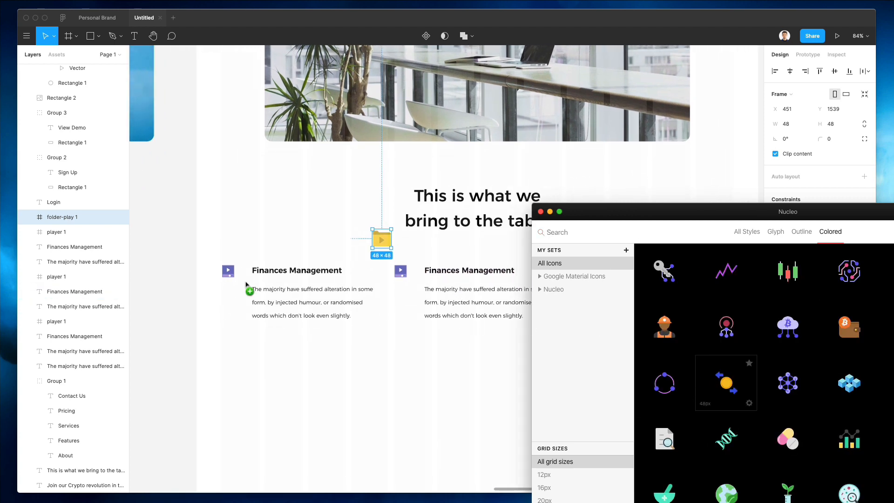
left_click_drag(246, 285, 230, 249)
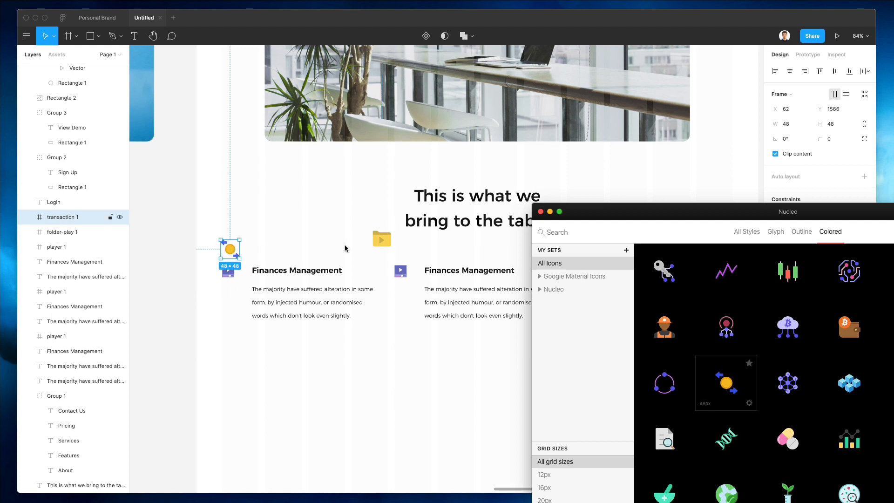
Step: Drag the candlestick chart and puzzle cube icons onto the mockup
scroll(344, 249, "right", 2)
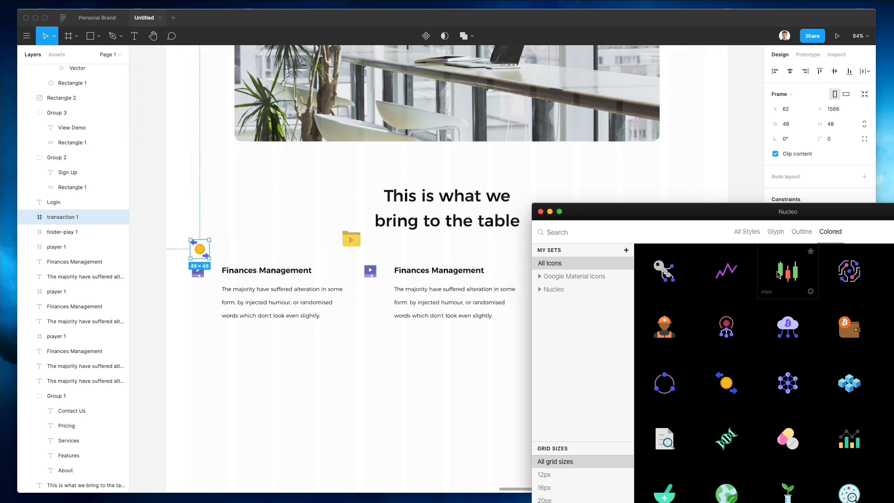
scroll(532, 273, "right", 4)
scroll(336, 276, "left", 3)
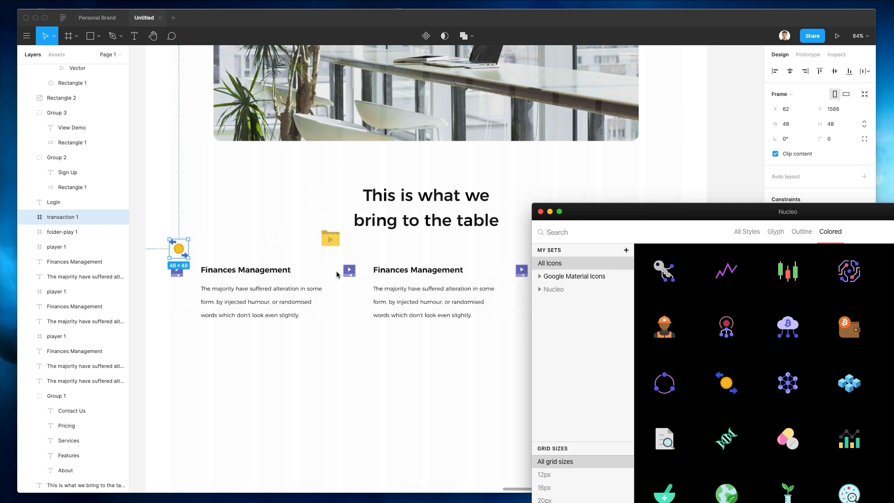
left_click_drag(751, 275, 307, 239)
scroll(787, 373, "down", 3)
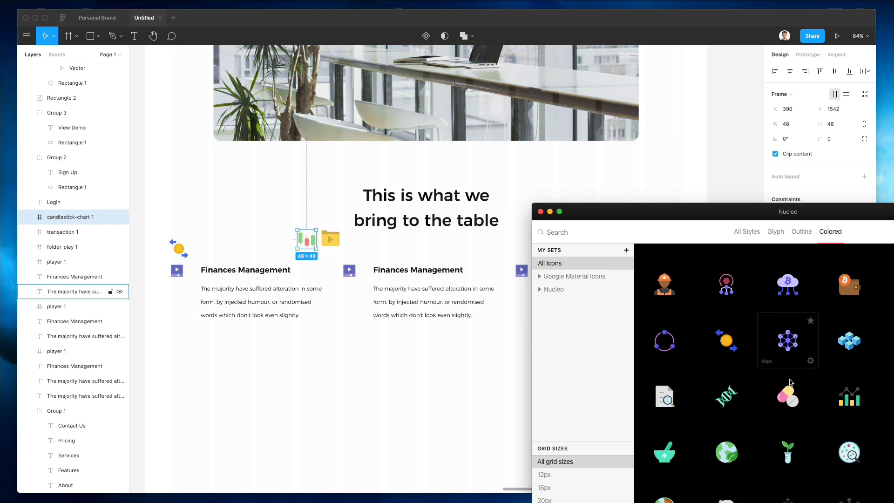
scroll(421, 381, "right", 3)
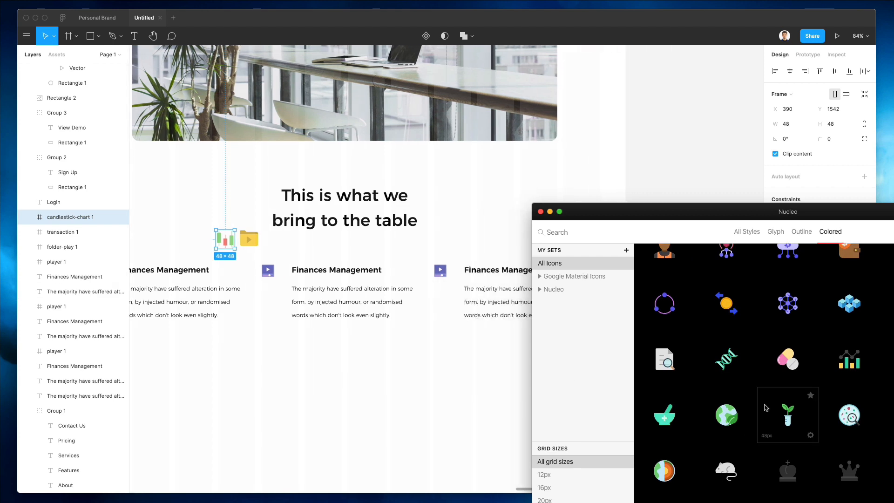
scroll(765, 408, "down", 3)
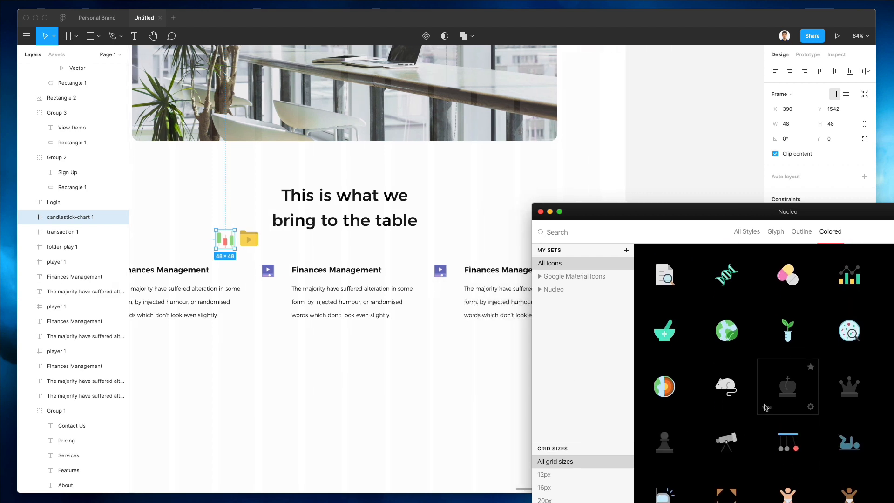
scroll(703, 407, "down", 2)
scroll(700, 407, "down", 5)
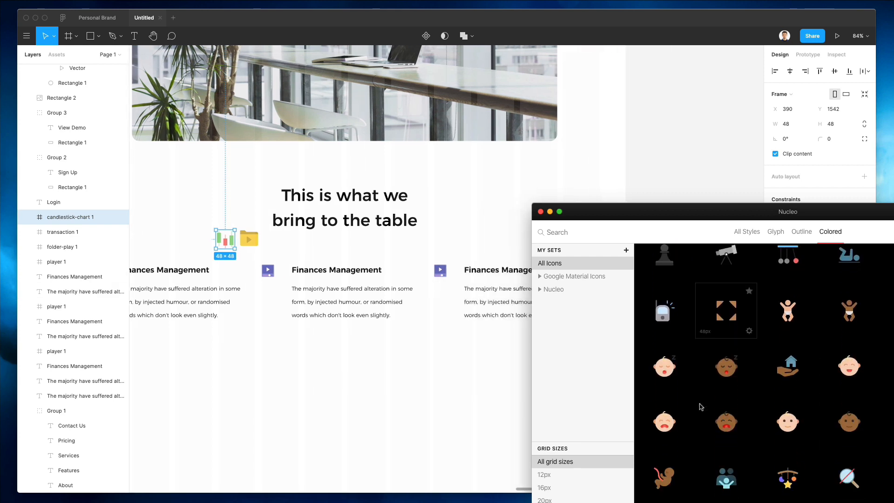
scroll(700, 407, "down", 3)
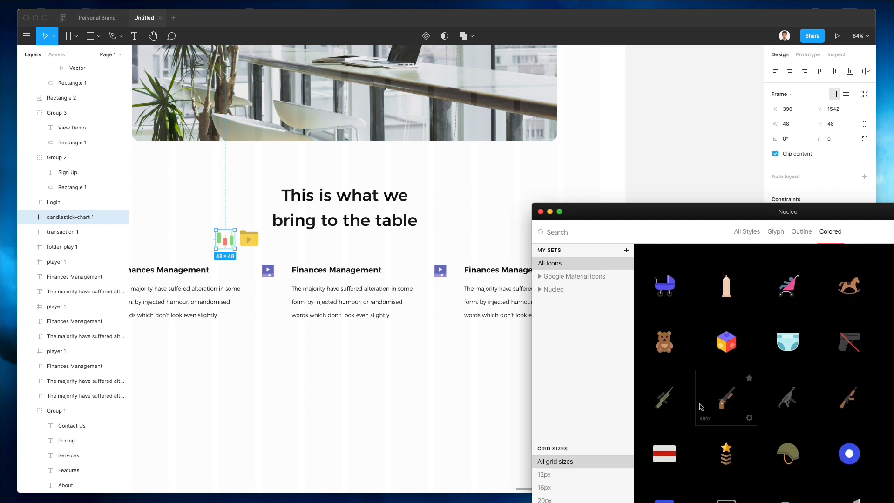
left_click_drag(725, 340, 438, 251)
Step: Add the gold coin and rising-percentage icons near the feature columns
scroll(740, 399, "down", 4)
scroll(739, 399, "up", 3)
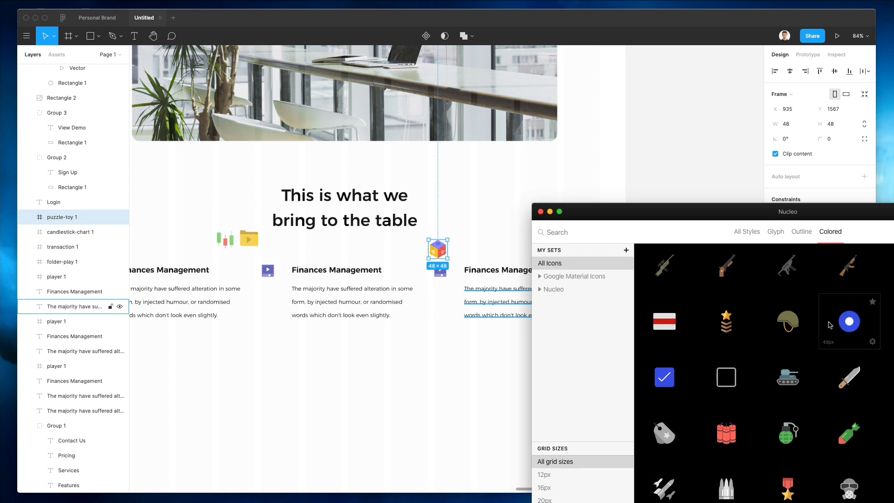
scroll(829, 325, "down", 10)
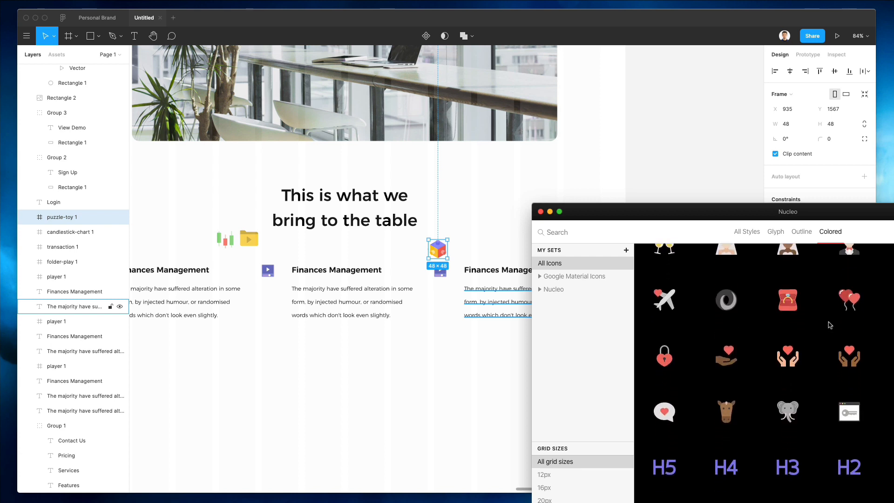
scroll(830, 325, "down", 15)
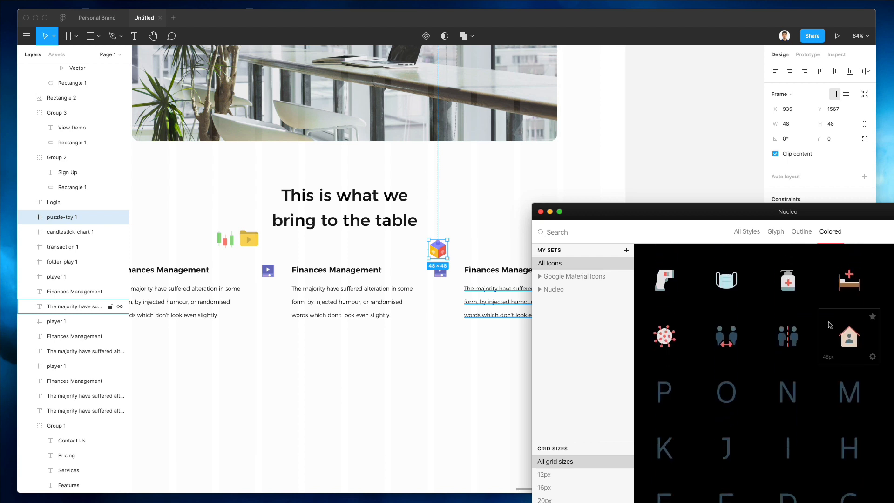
scroll(830, 325, "down", 8)
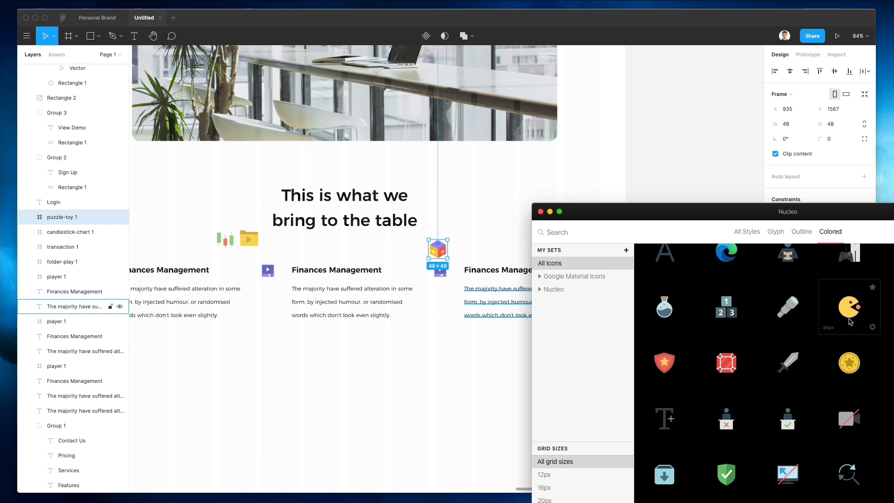
scroll(850, 321, "up", 2)
scroll(794, 293, "down", 3)
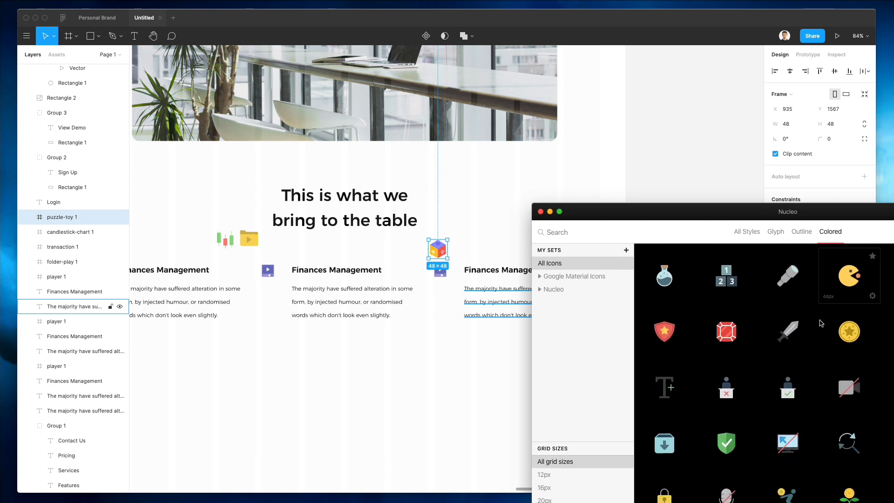
left_click_drag(855, 334, 275, 343)
scroll(763, 380, "down", 6)
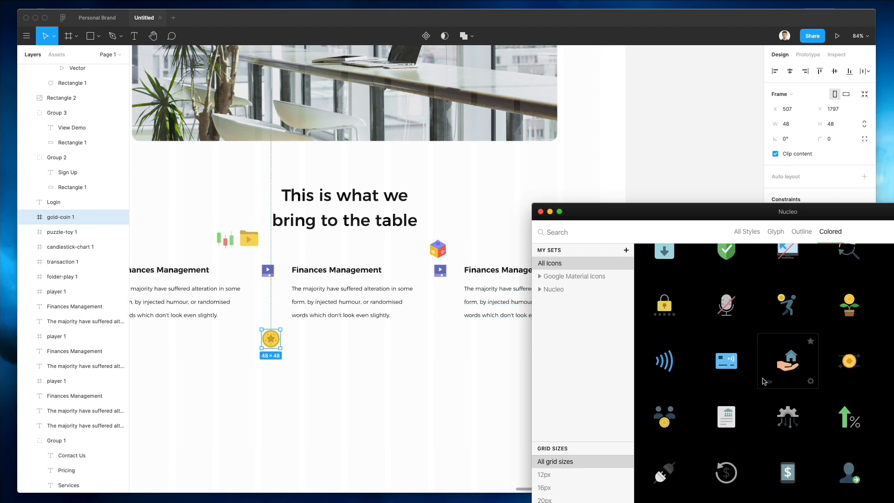
scroll(810, 381, "down", 5)
left_click_drag(854, 381, 441, 348)
scroll(796, 377, "down", 10)
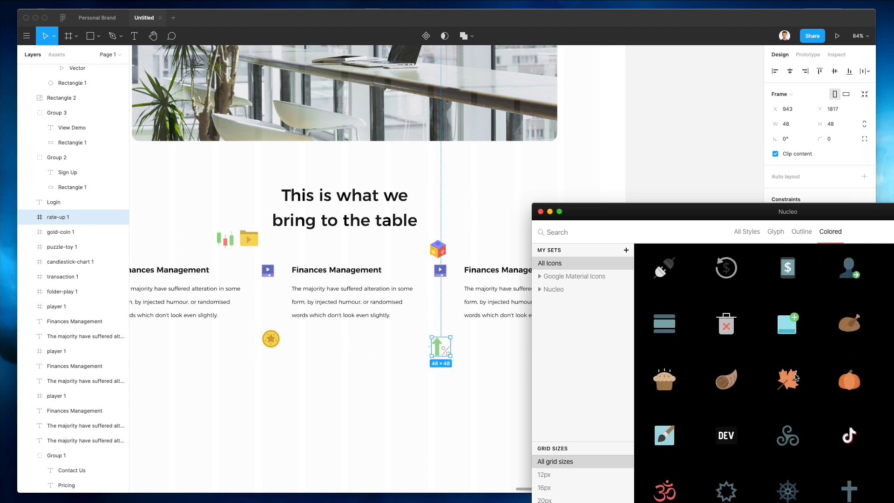
scroll(796, 377, "down", 10)
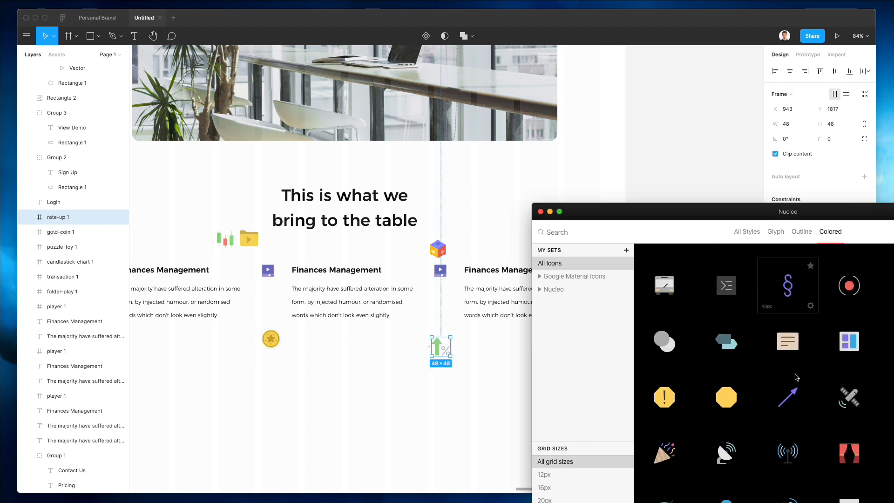
scroll(796, 377, "down", 10)
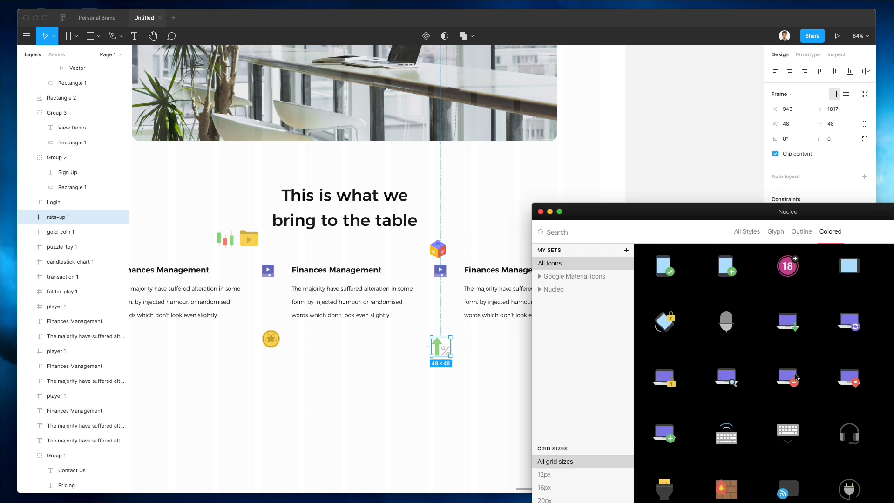
scroll(796, 377, "down", 15)
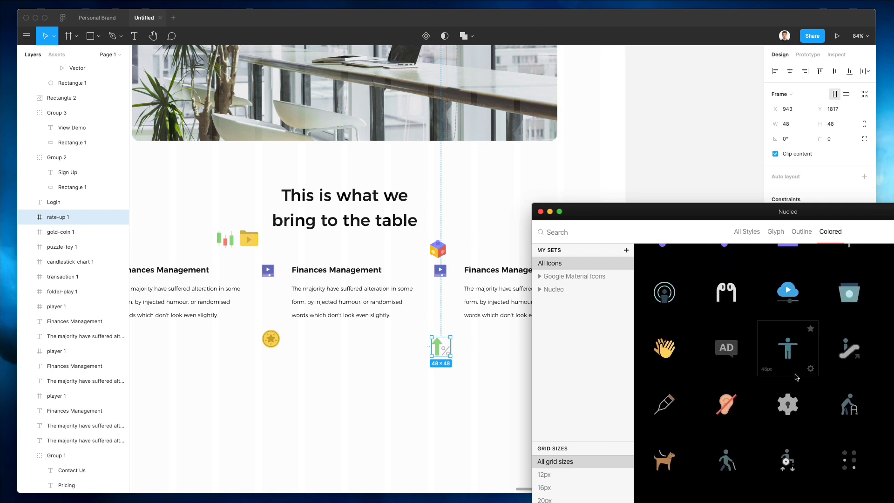
scroll(796, 377, "down", 6)
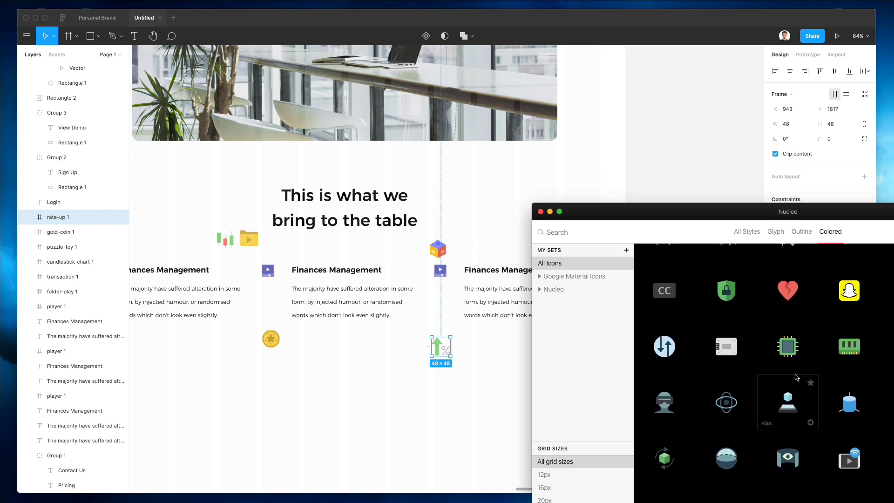
scroll(409, 369, "left", 5)
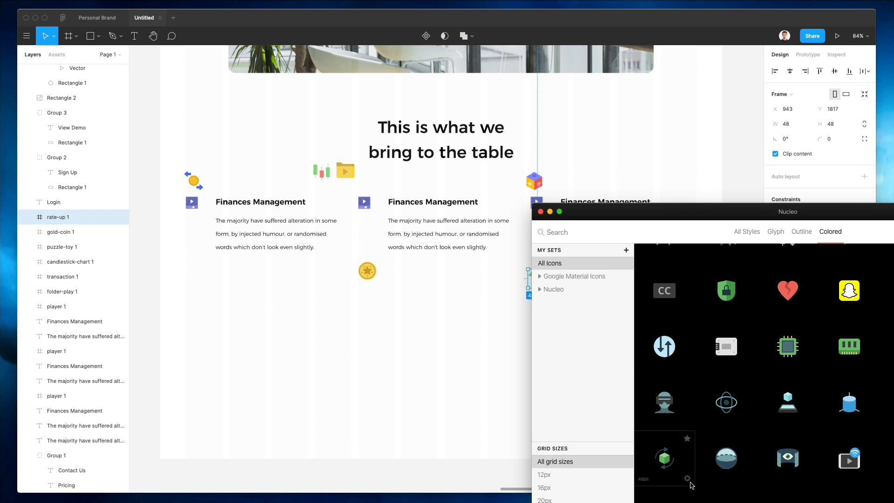
Step: Place the green rotating-cube icon below the first column and delete the folder icon
left_click_drag(199, 286, 198, 286)
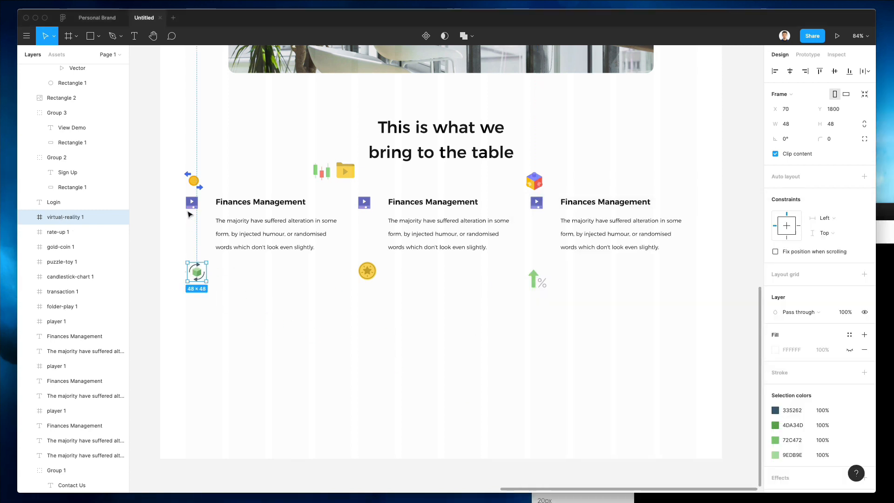
left_click(194, 206)
key("Delete")
key("super+z")
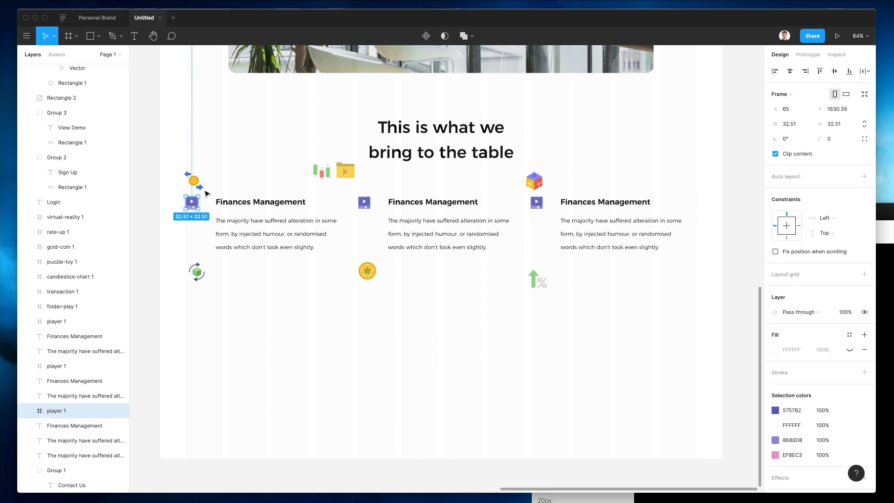
scroll(218, 188, "up", 10)
scroll(497, 186, "down", 10)
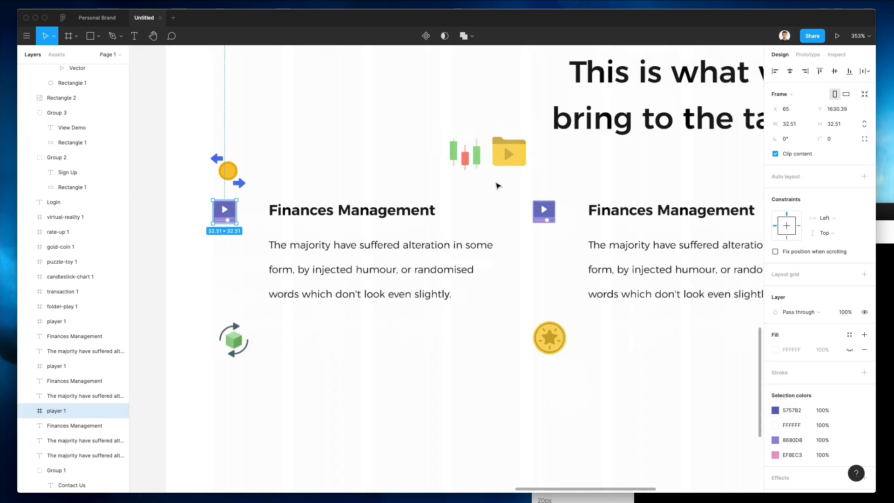
left_click(712, 182)
left_click_drag(711, 183, 523, 175)
key("Delete")
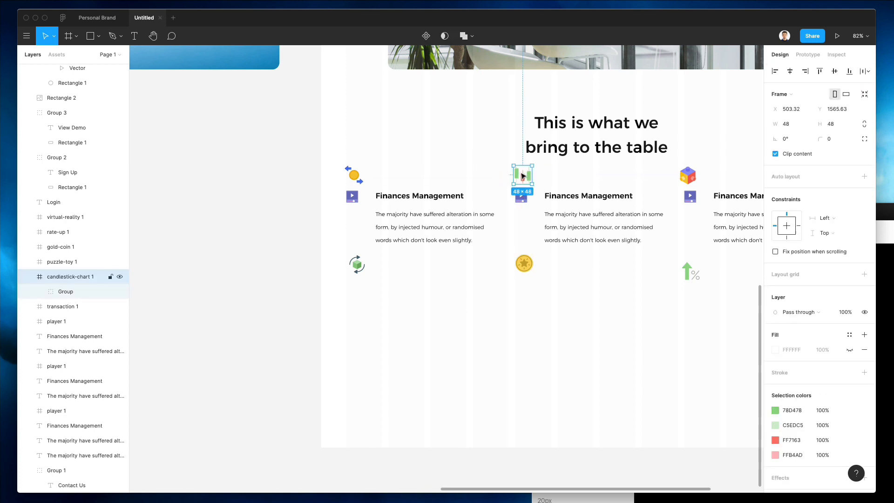
scroll(523, 176, "up", 5)
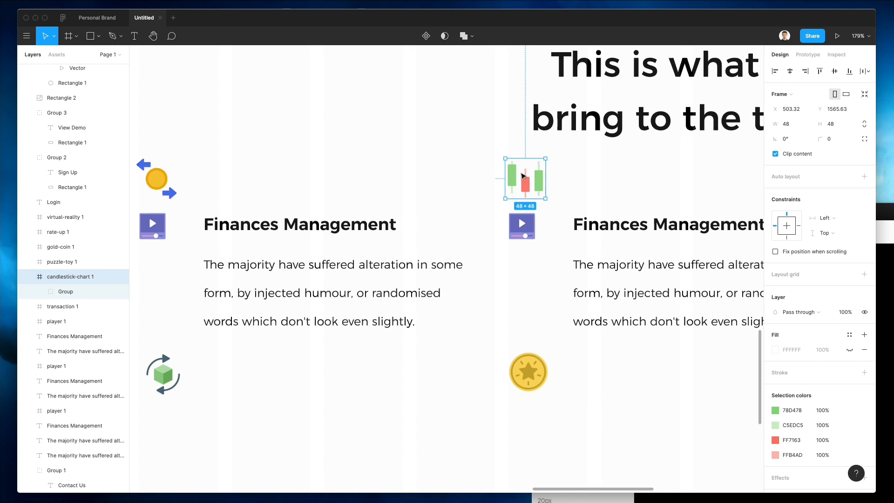
Step: Unwrap the candlestick and coin-exchange icons from their frames and remove the first column's player icon
key("super+shift+g")
scroll(235, 164, "left", 5)
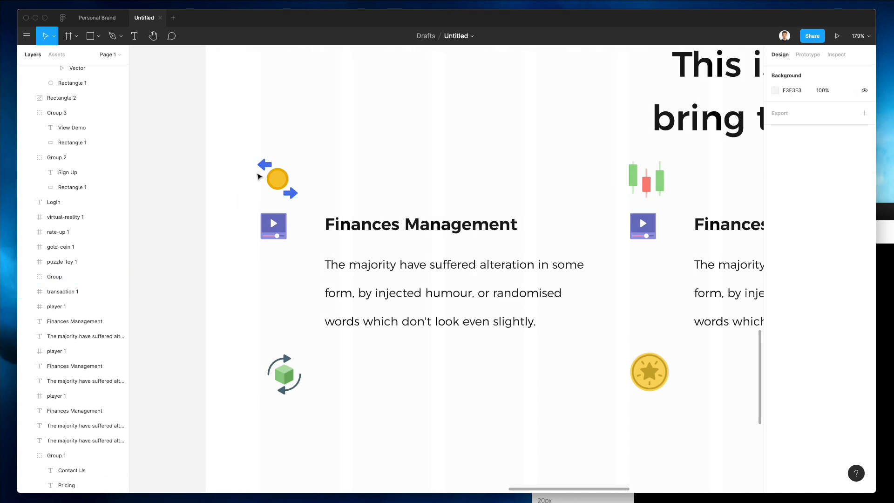
left_click(272, 173)
key("super+shift+g")
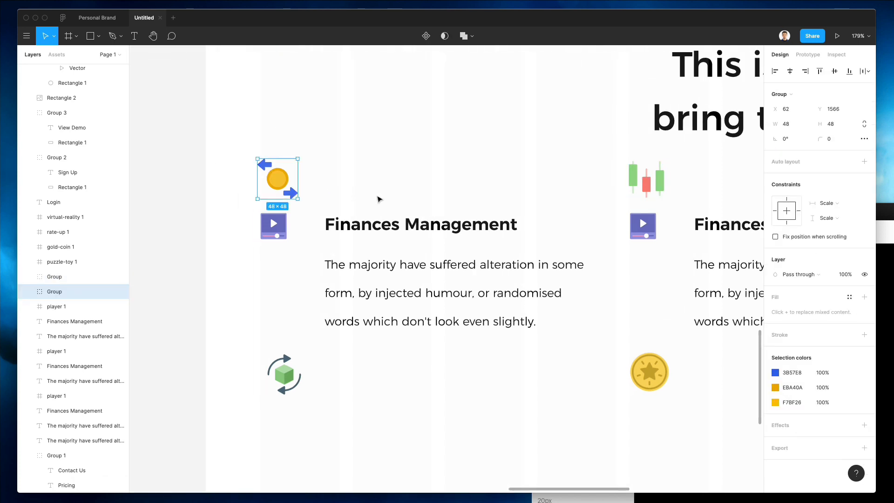
scroll(379, 199, "right", 2)
left_click_drag(267, 177, 269, 219)
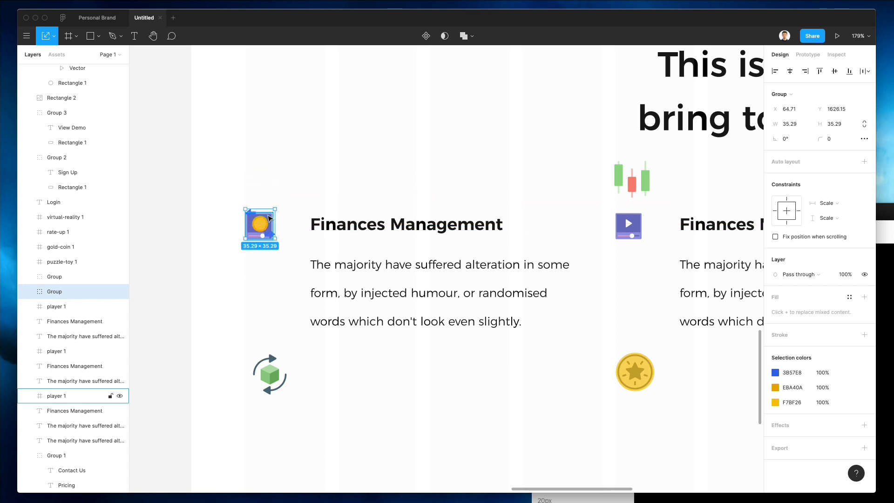
key("shift+Down")
key("shift+Down")
left_click(266, 214)
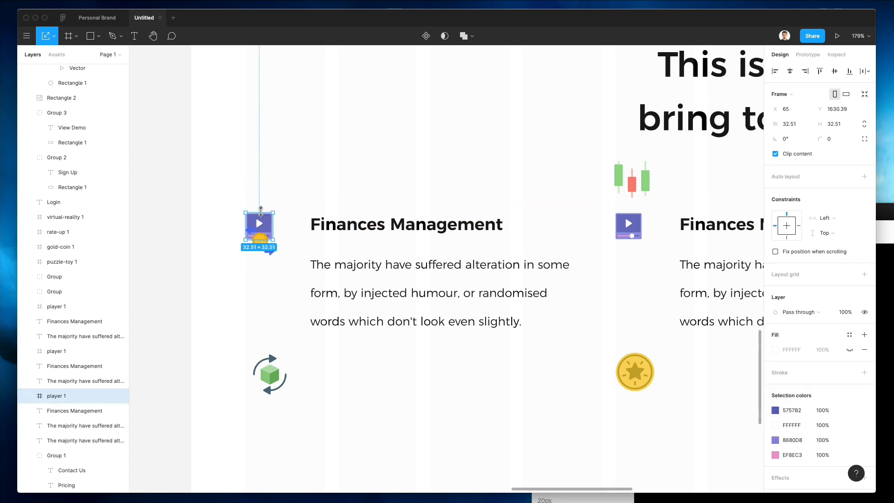
key("Delete")
left_click(258, 247)
key("shift+Up")
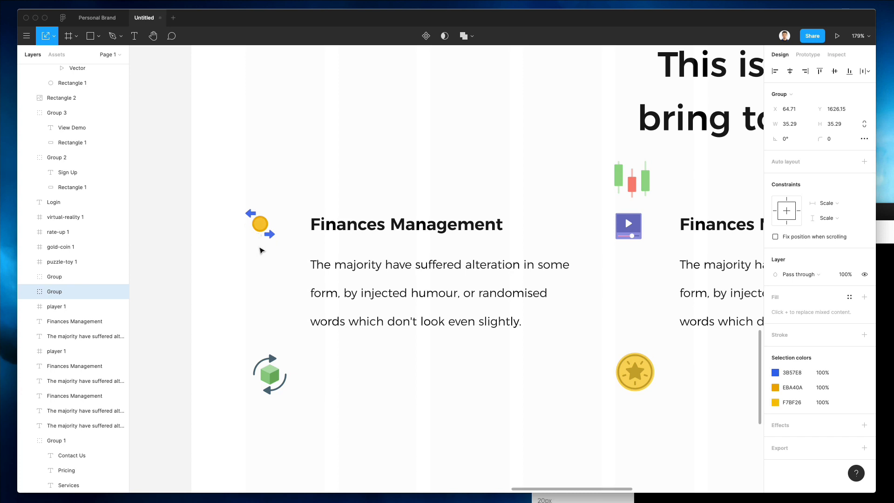
scroll(293, 331, "right", 9)
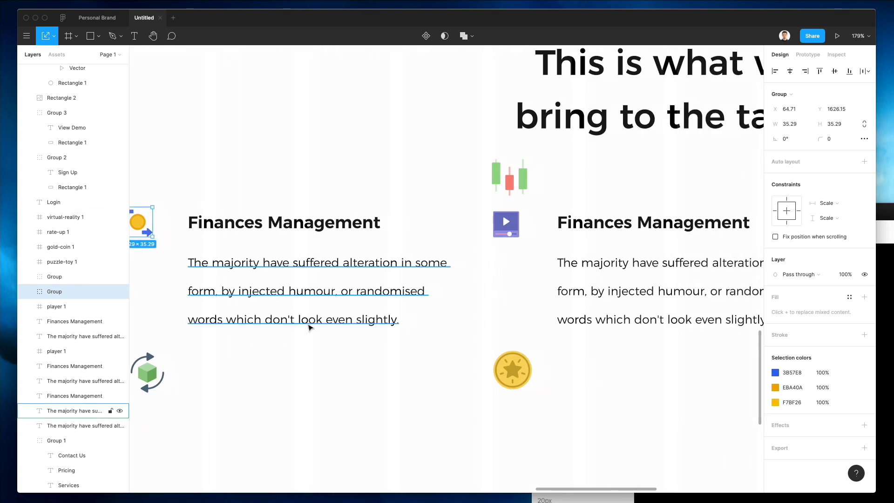
scroll(251, 215, "left", 2)
Step: Move the candlestick icon beside the second heading in place of its player icon
left_click_drag(272, 173, 268, 193)
left_click(267, 218)
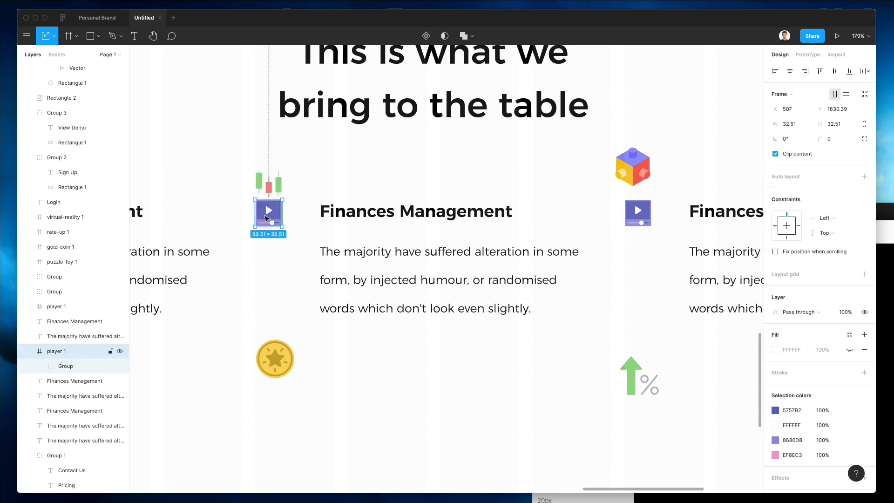
key("Delete")
left_click_drag(266, 186, 265, 214)
Step: Unwrap the cube icon and set it beside the third heading, replacing its player icon
left_click(369, 165)
scroll(371, 166, "right", 4)
left_click_drag(531, 171, 548, 161)
key("super+shift+g")
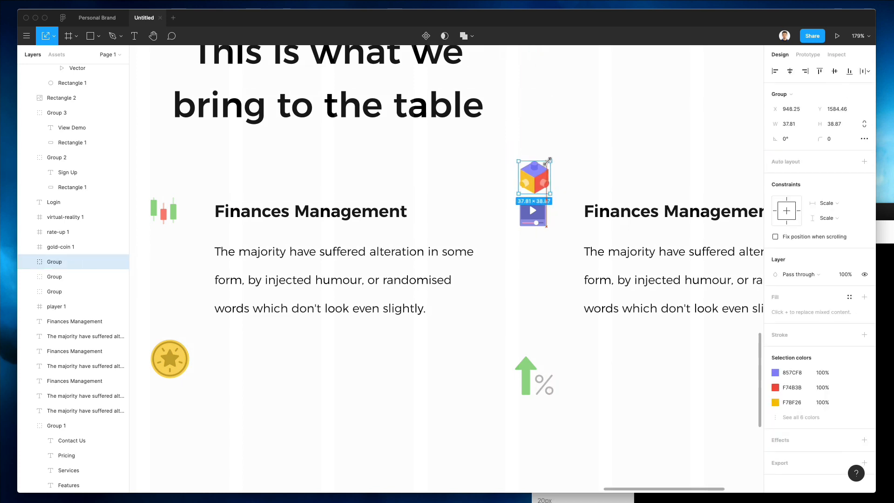
key("Left")
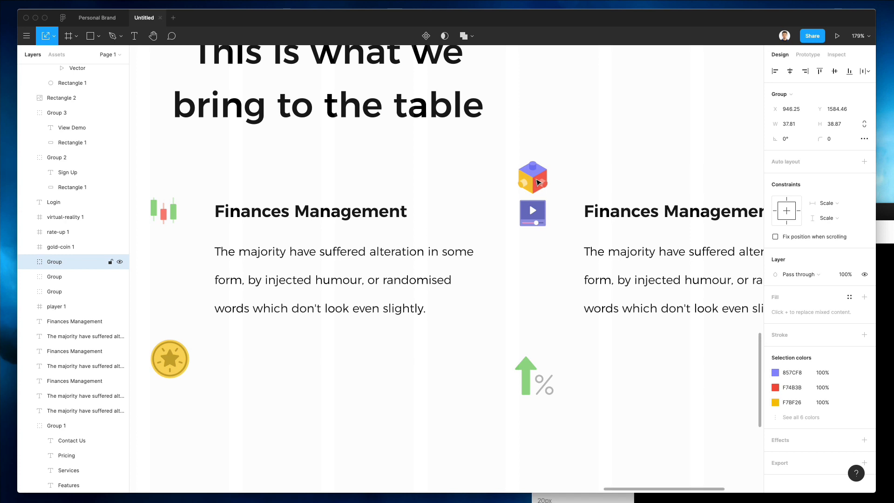
left_click(539, 212)
key("Delete")
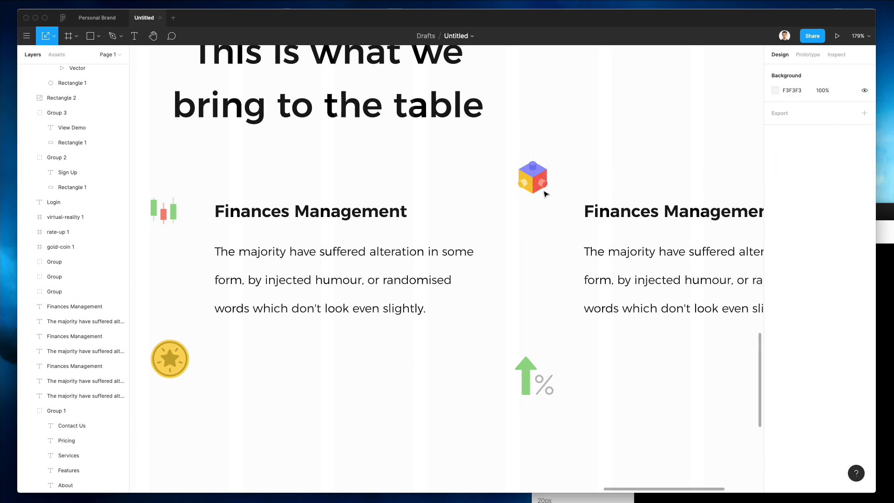
left_click_drag(545, 193, 544, 227)
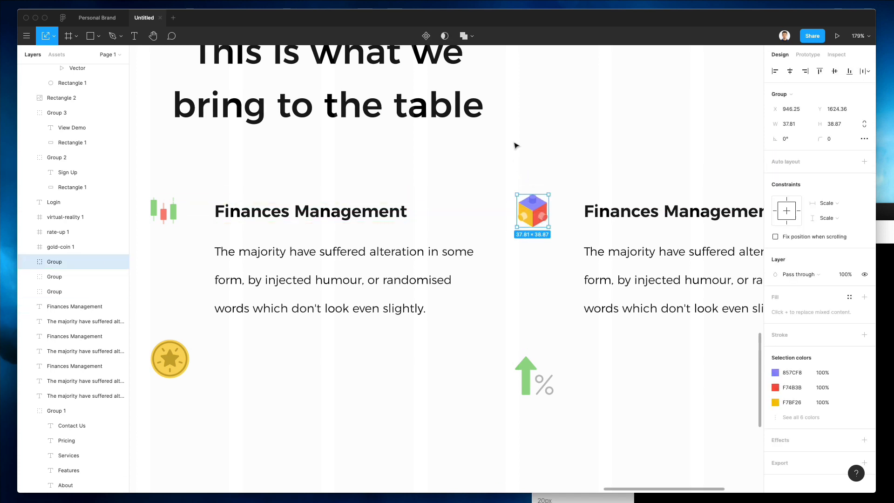
Step: Change the chart icon's green bars from 78D478 to a brighter 2CC62C
left_click(515, 145)
scroll(514, 145, "down", 4)
scroll(513, 147, "left", 3)
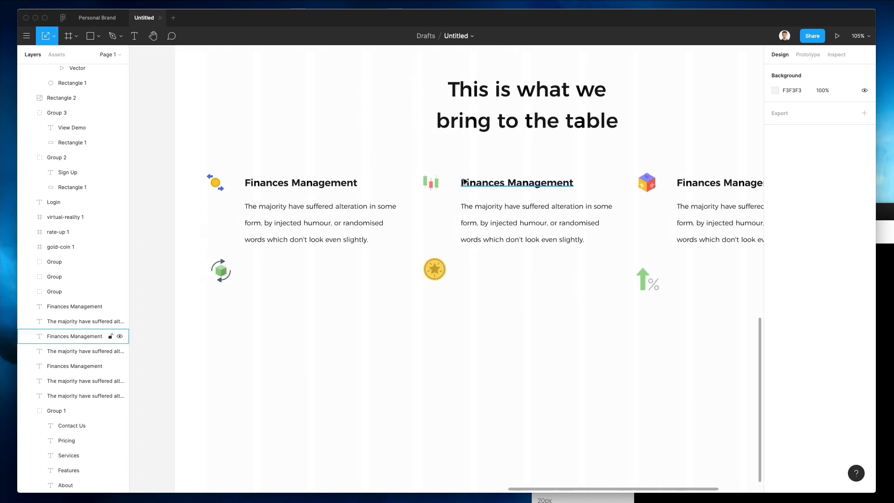
double_click(426, 183)
left_click(437, 183, "shift")
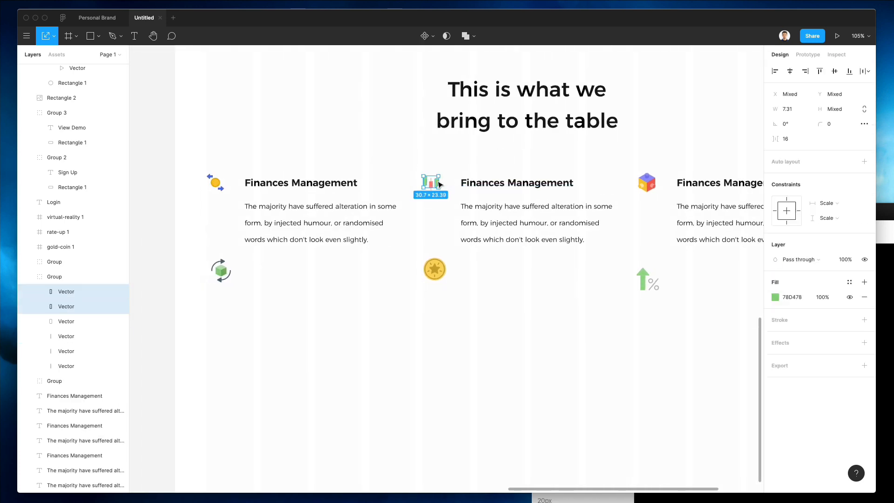
left_click(775, 297)
left_click_drag(719, 279, 724, 279)
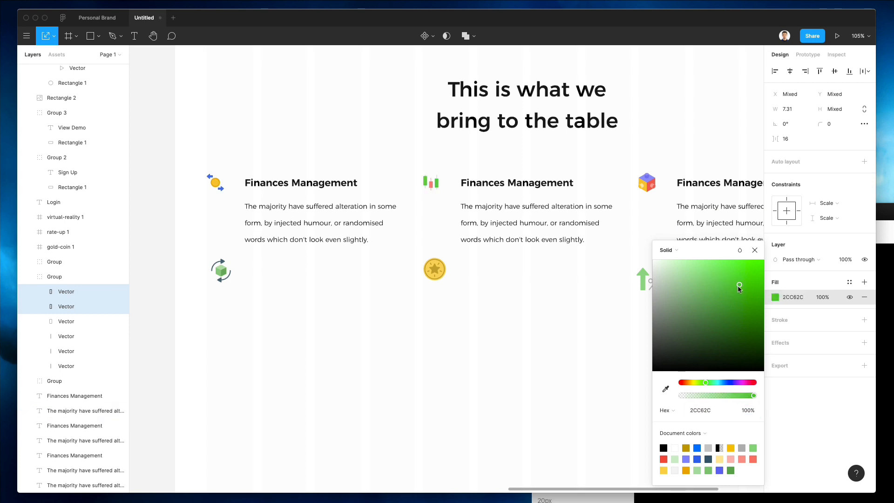
left_click(375, 298)
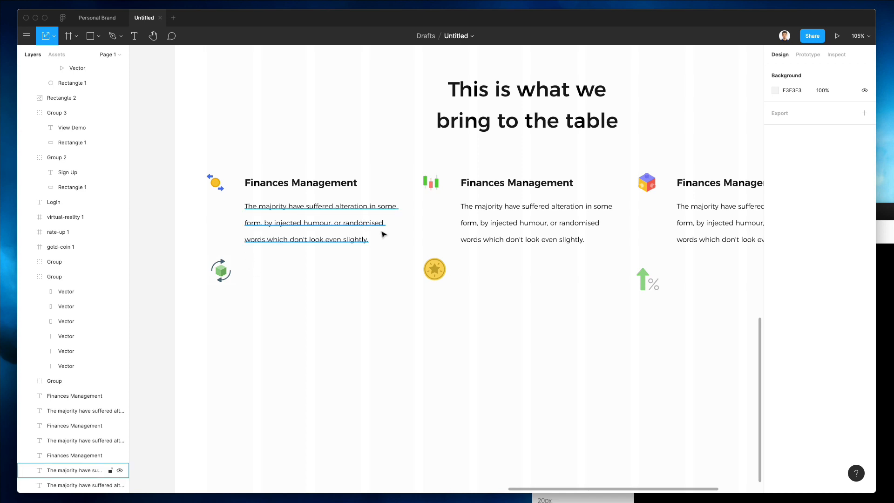
Step: Align the growth arrow icon and Alt-drag the three feature columns down as a second row
left_click(649, 280)
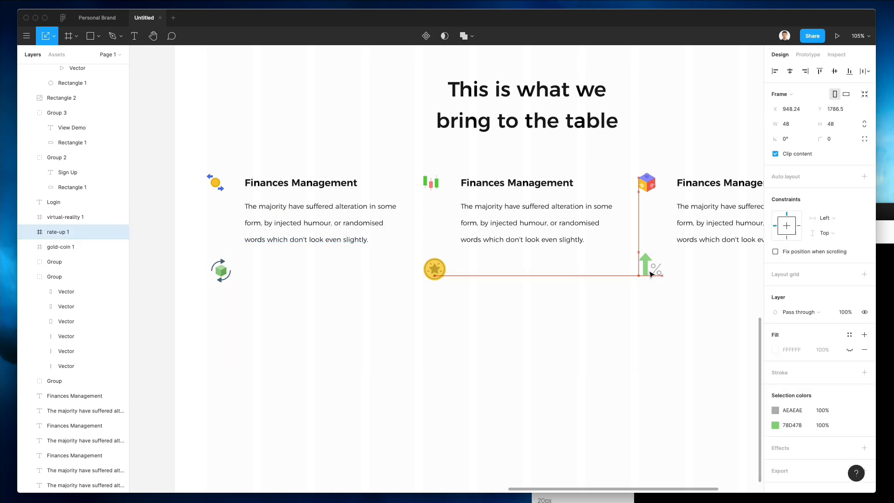
left_click_drag(651, 273, 649, 274)
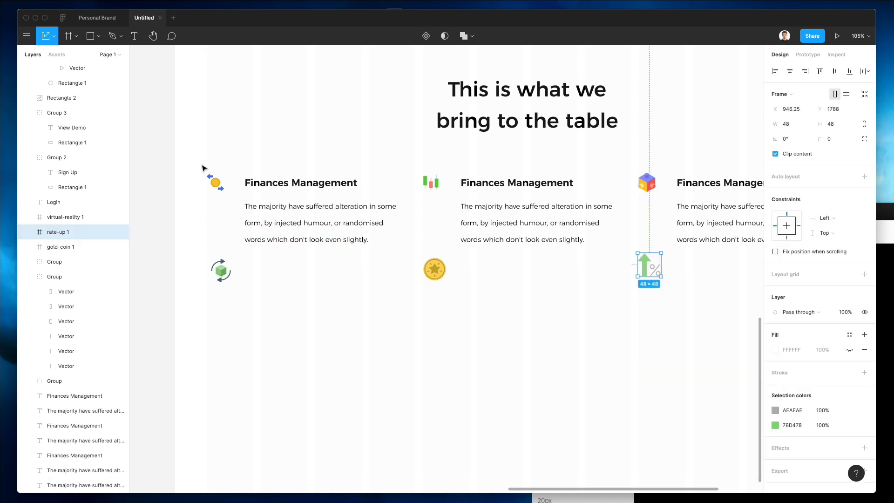
left_click_drag(184, 164, 633, 332)
Step: Unwrap the cube icon, shrink it to about 33×40, and fade its arrows to 30% opacity
left_click(396, 415)
scroll(395, 415, "left", 10)
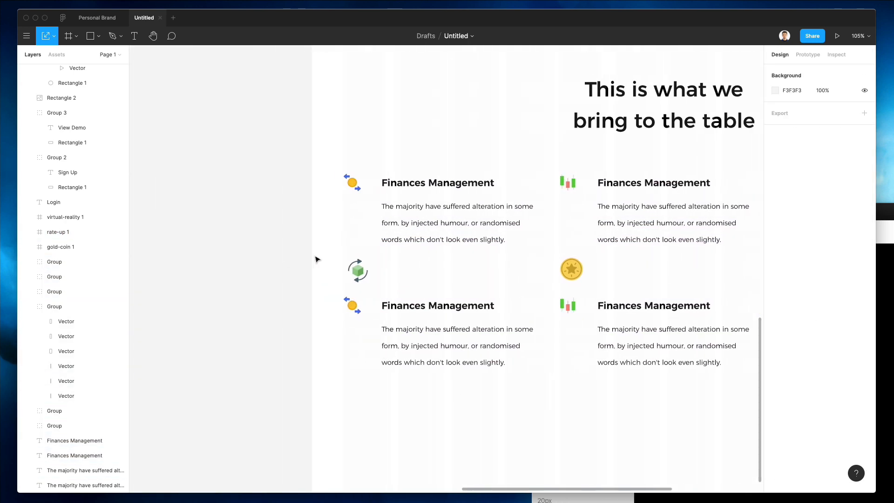
scroll(316, 259, "left", 2)
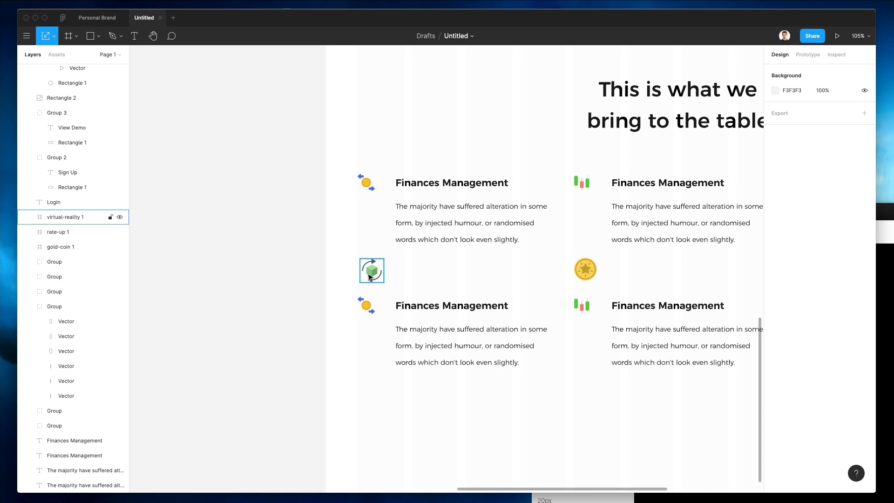
left_click(368, 277)
scroll(370, 278, "up", 6)
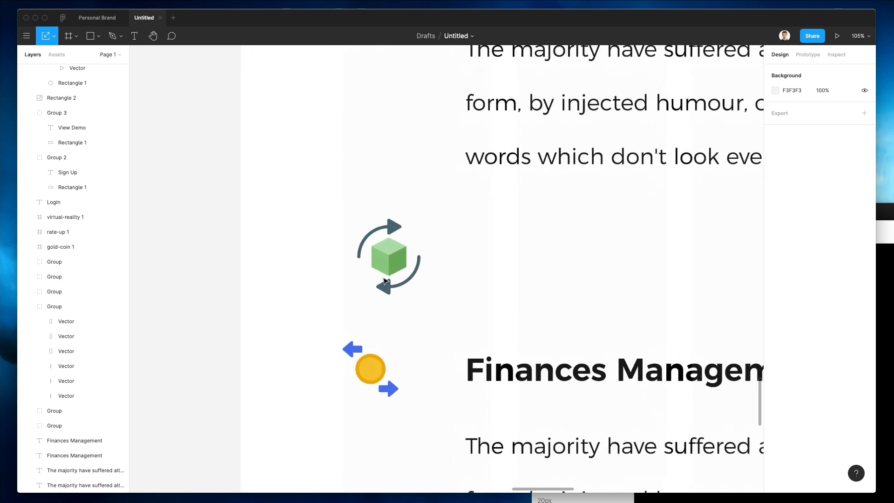
left_click_drag(377, 292, 374, 291)
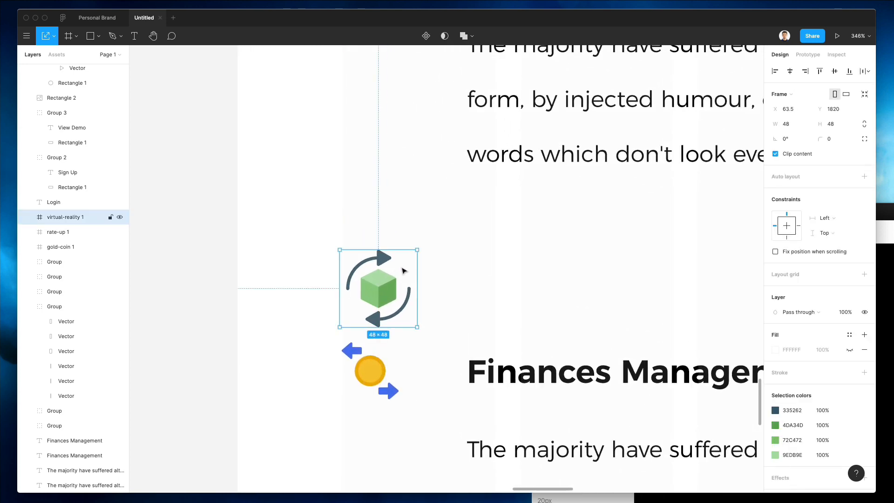
key("super+shift+g")
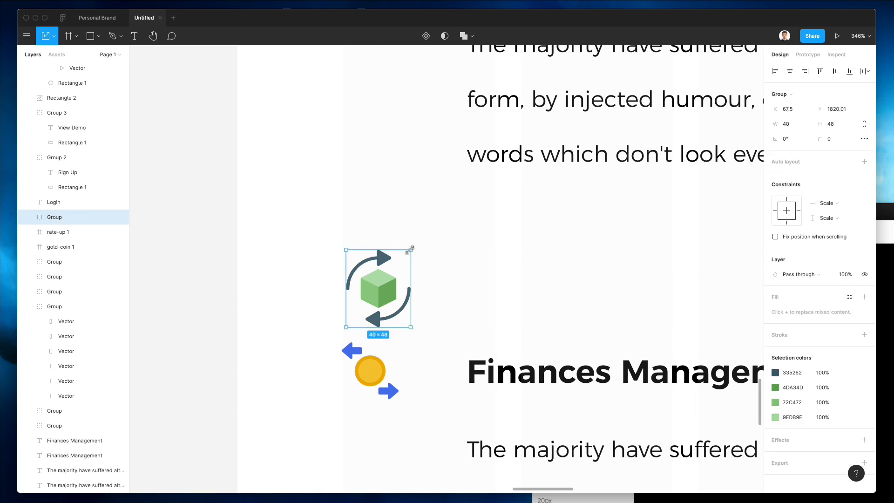
left_click_drag(410, 251, 397, 266)
left_click(372, 276)
left_click(371, 324, "shift")
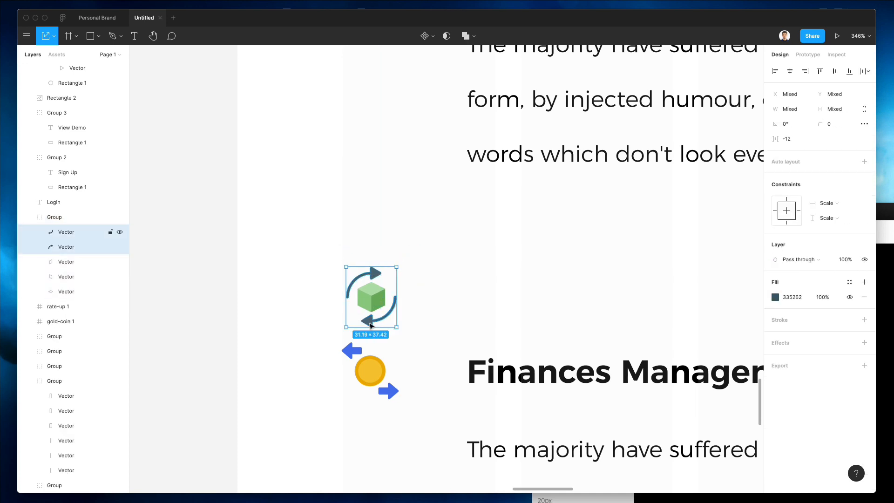
key("3")
left_click(428, 290)
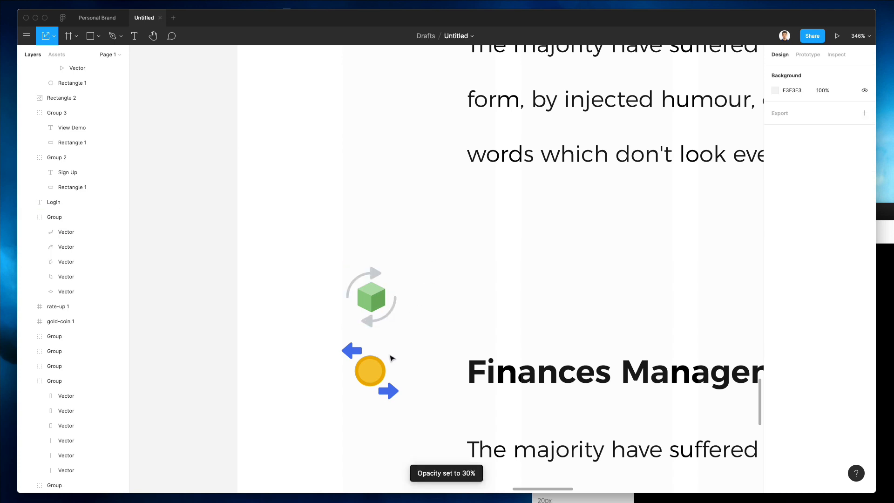
Step: Replace the duplicate coin icon in row two's first column with the cube icon
left_click(391, 358)
key("Delete")
left_click(378, 302)
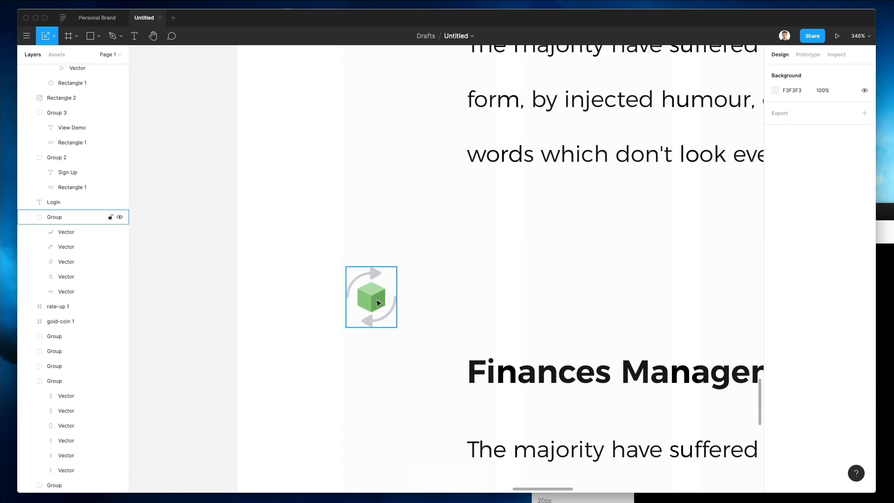
left_click_drag(378, 303, 341, 355)
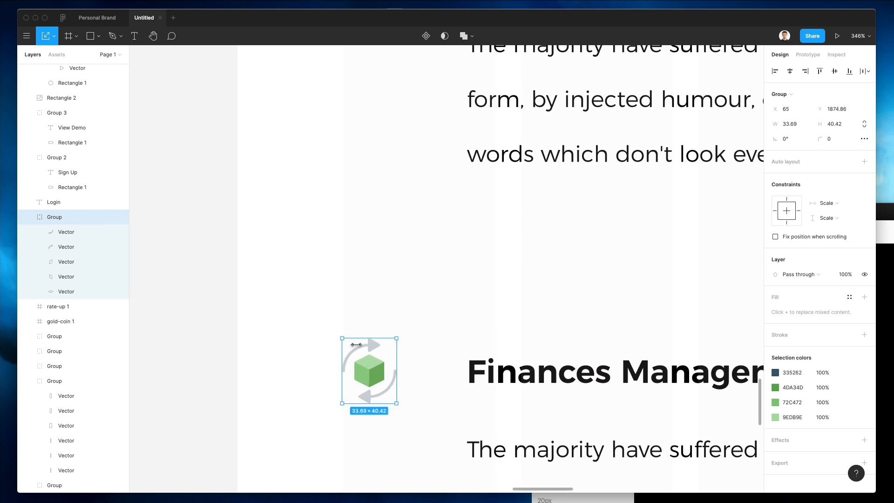
left_click(451, 303)
Step: Move the unwrapped gold coin into row two, replacing the duplicate chart icon
scroll(450, 302, "down", 3)
scroll(450, 303, "right", 6)
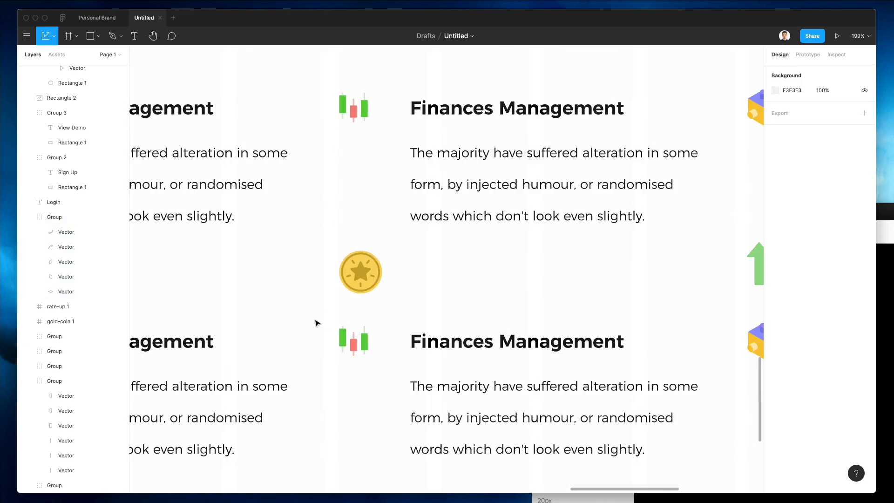
left_click(360, 268)
left_click_drag(360, 269, 373, 333)
key("super+shift+g")
left_click(350, 335)
key("Delete")
Step: Shrink the growth arrow to about 36.55 square and swap it for row two's duplicate cube
scroll(372, 334, "right", 6)
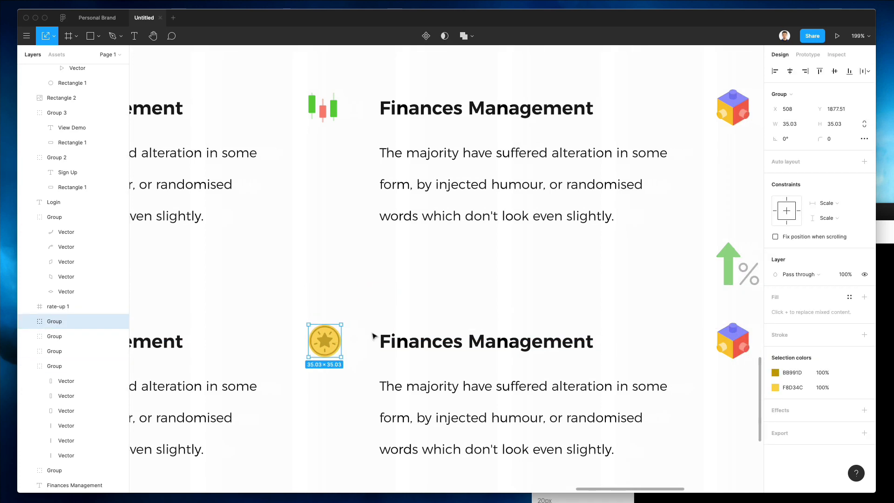
left_click_drag(465, 273, 470, 298)
left_click(493, 278)
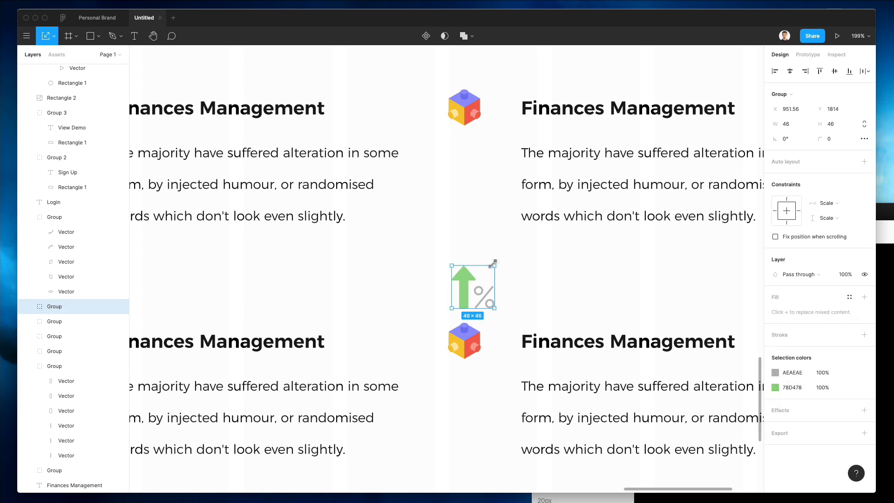
left_click_drag(495, 264, 473, 348)
left_click(464, 341)
key("Delete")
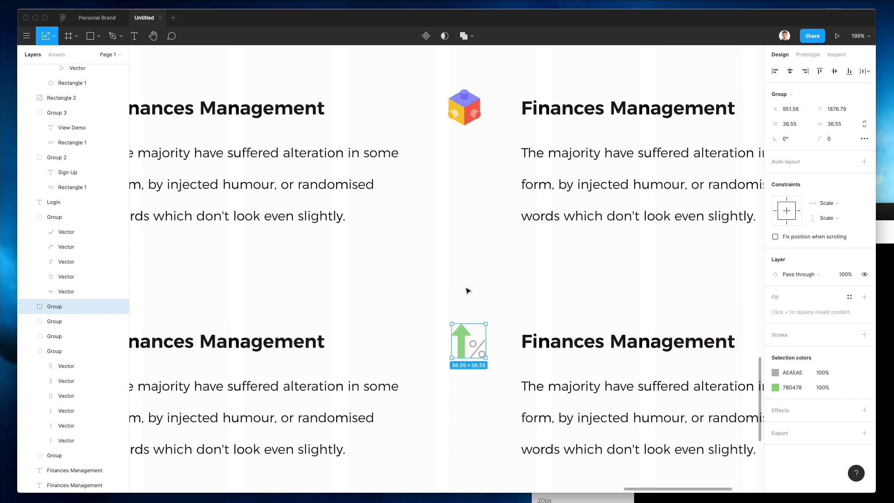
left_click(465, 292)
Step: Move the whole lower row of icons and text up closer to the top row
scroll(466, 289, "down", 6)
scroll(464, 293, "up", 2)
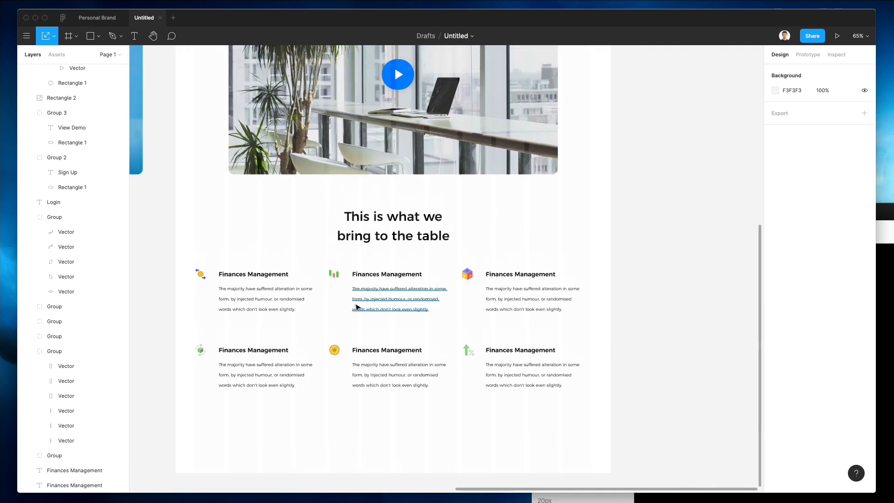
left_click(200, 349)
scroll(184, 361, "up", 5)
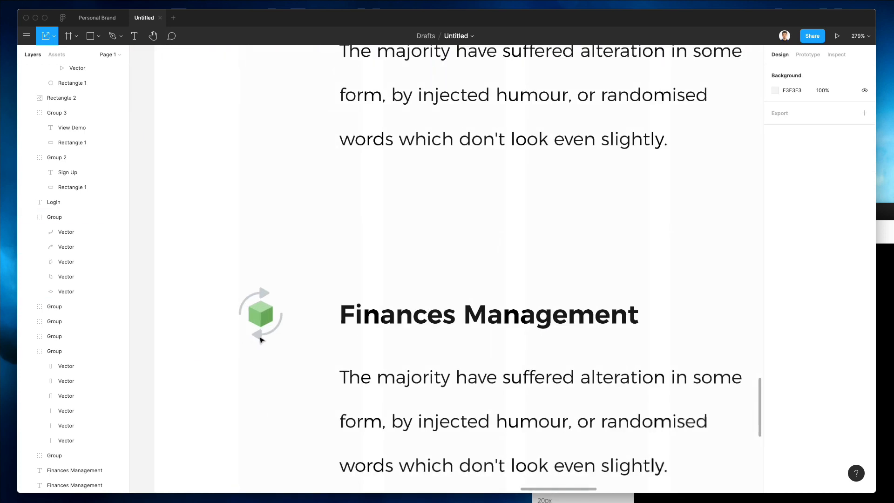
left_click(205, 351)
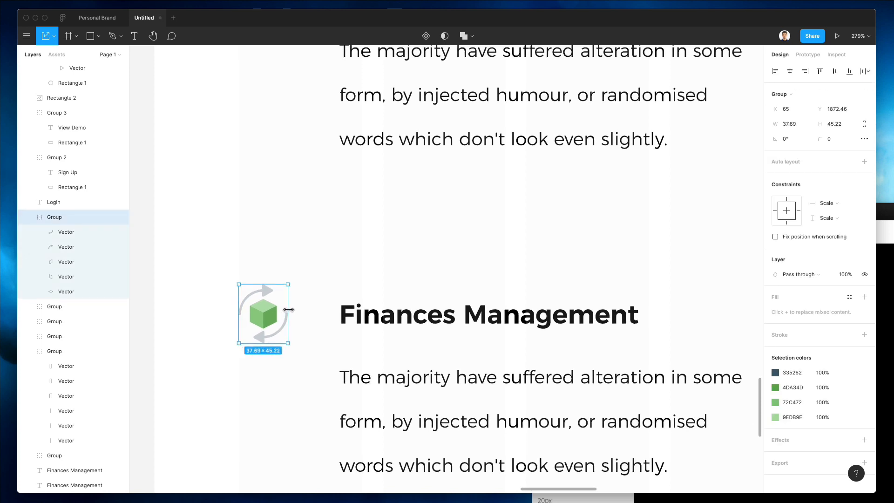
left_click(351, 267)
scroll(352, 268, "down", 4)
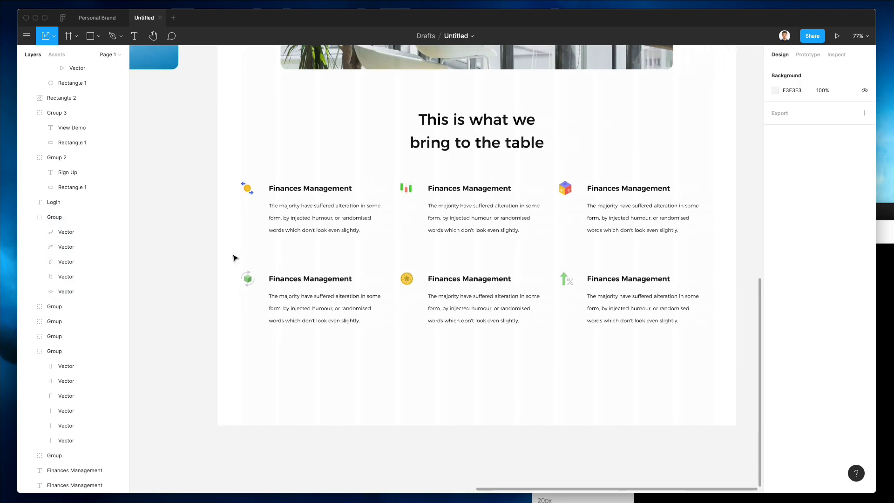
left_click_drag(231, 255, 754, 387)
key("shift+Up")
key("shift+Up")
key("shift+Up")
key("shift+Up")
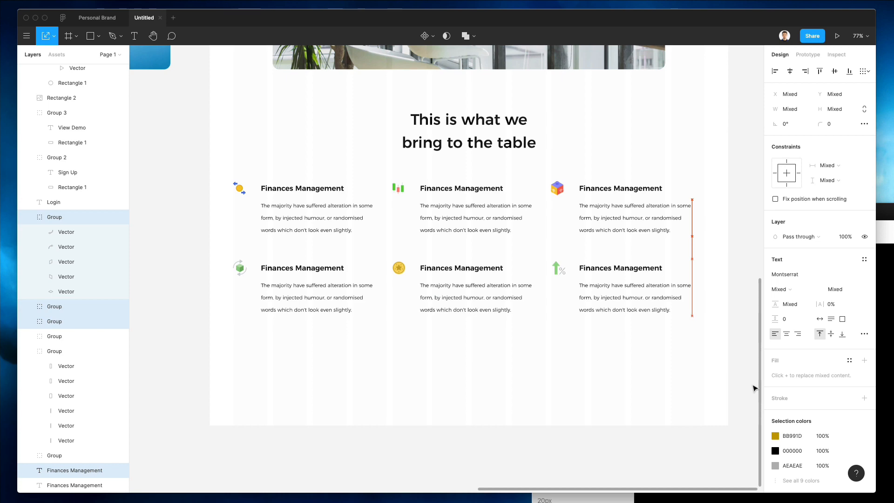
left_click(619, 367)
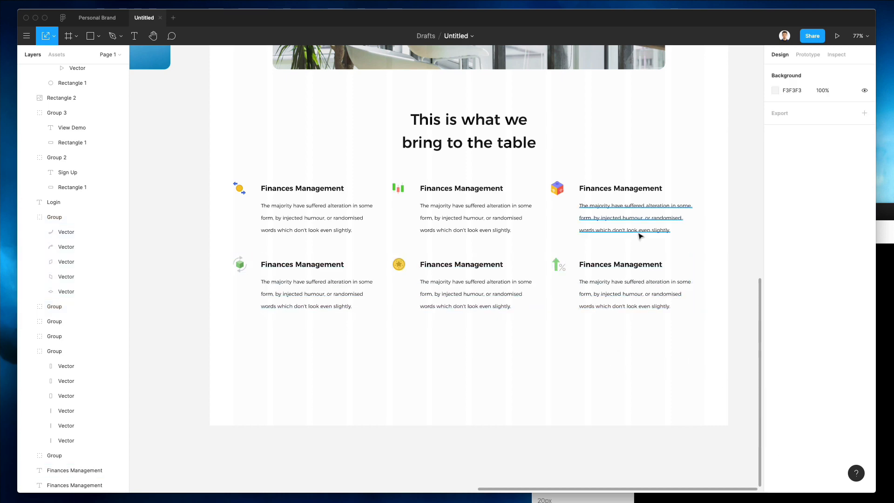
Step: Resize the growth arrow icon to about 34.31 square
scroll(555, 257, "up", 6)
left_click(489, 289)
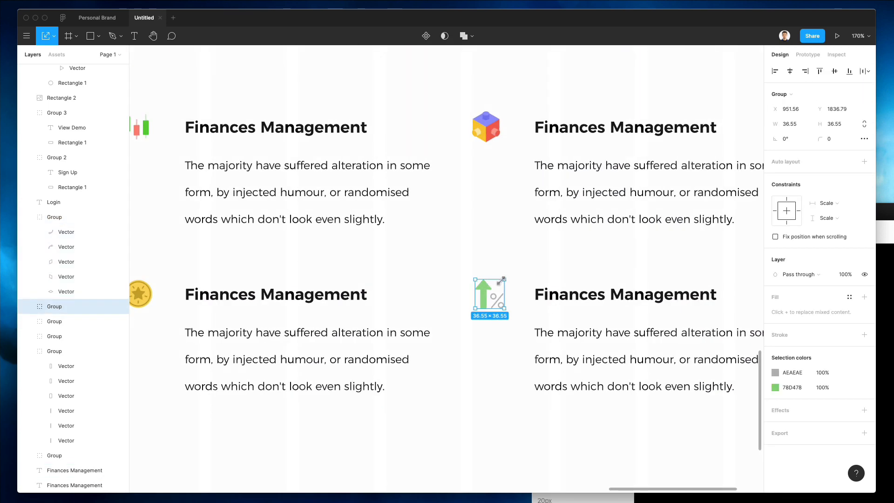
left_click_drag(502, 281, 500, 281)
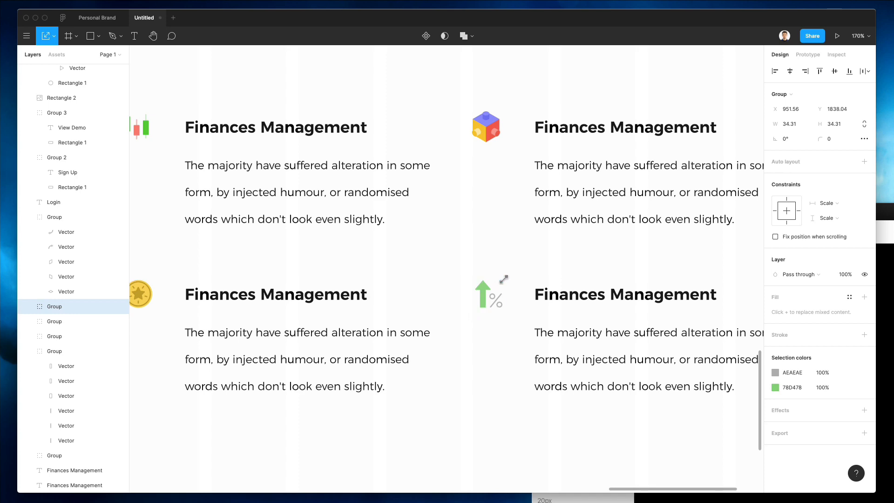
left_click(533, 252)
scroll(533, 252, "down", 5)
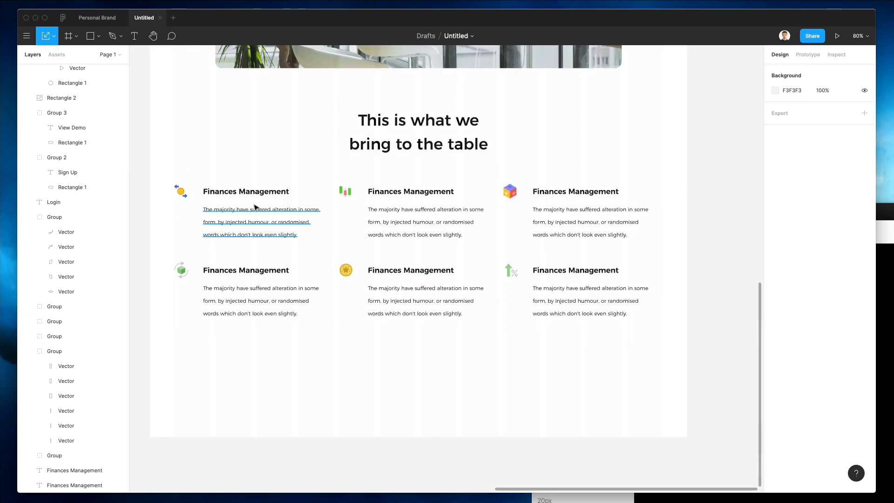
left_click(394, 193)
Step: Retitle three headings Crypto Dashboard, Multiple Facets and Renewable Components
type("Crypto Dashboard")
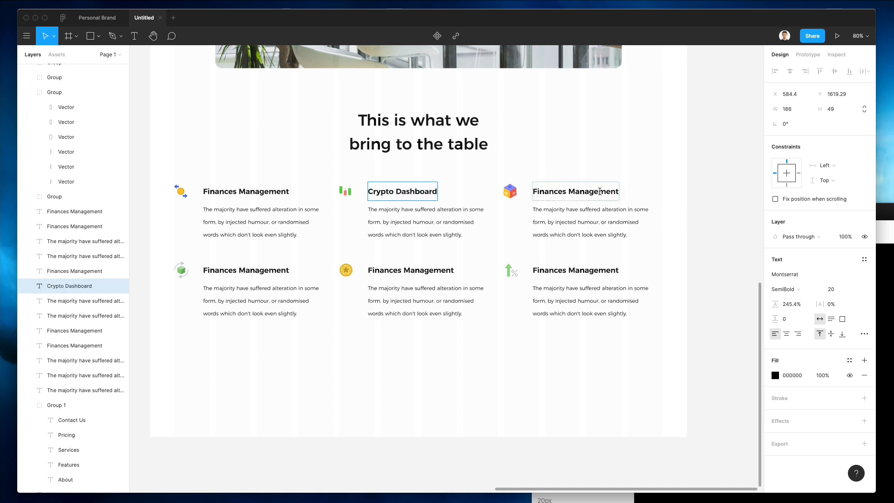
double_click(599, 192)
key("ctrl+a")
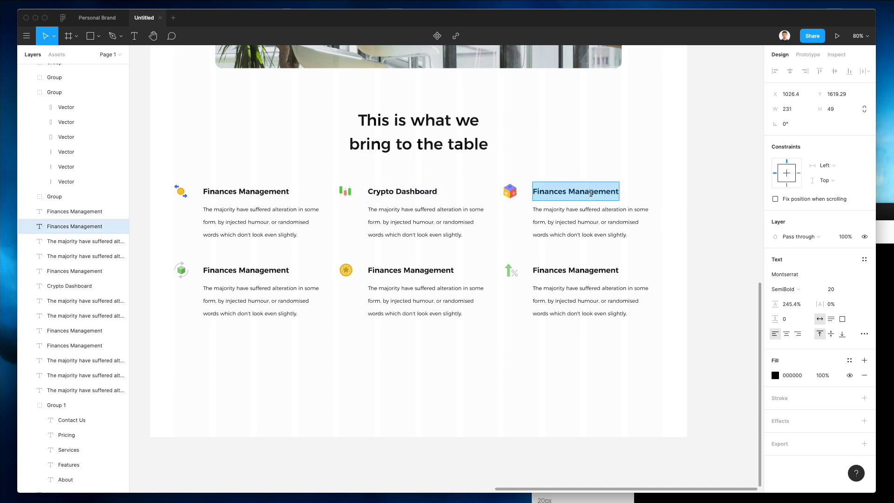
type("Multiple Facets")
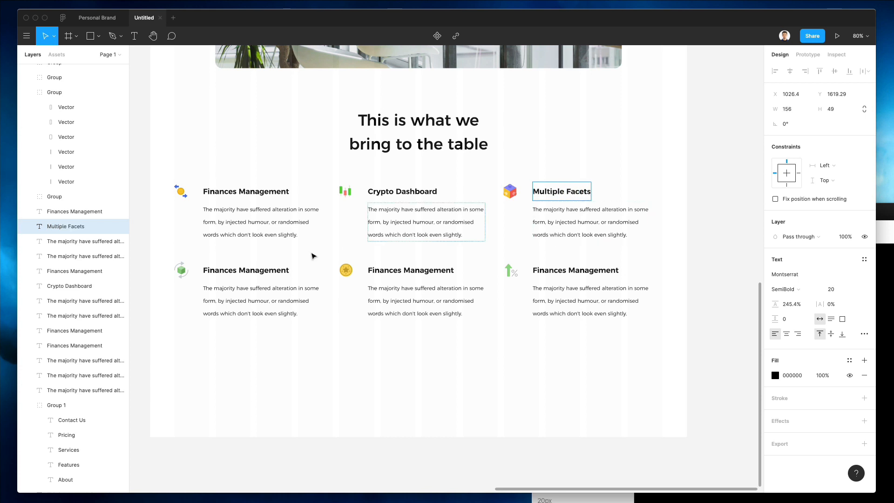
left_click(261, 270)
key("Return")
type("Renewable Components")
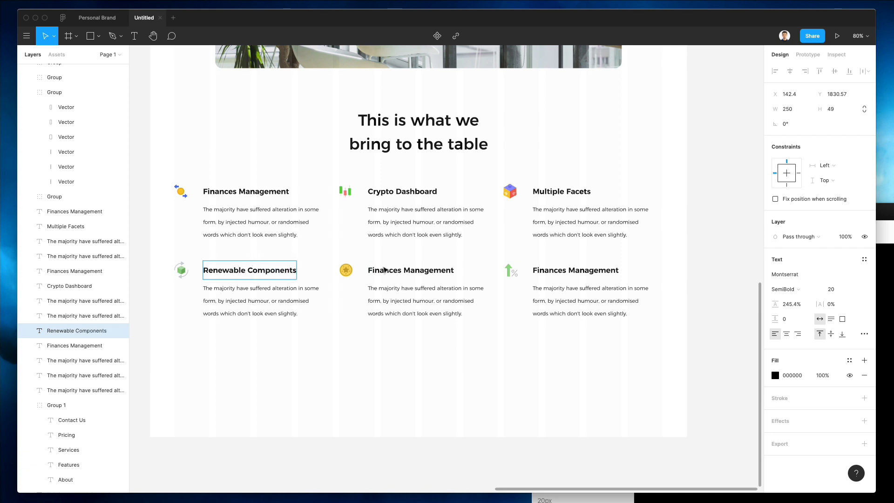
Step: Rename the lower-middle and lower-right headings Money Bonuses and Increased Stats
left_click(384, 270)
key("Return")
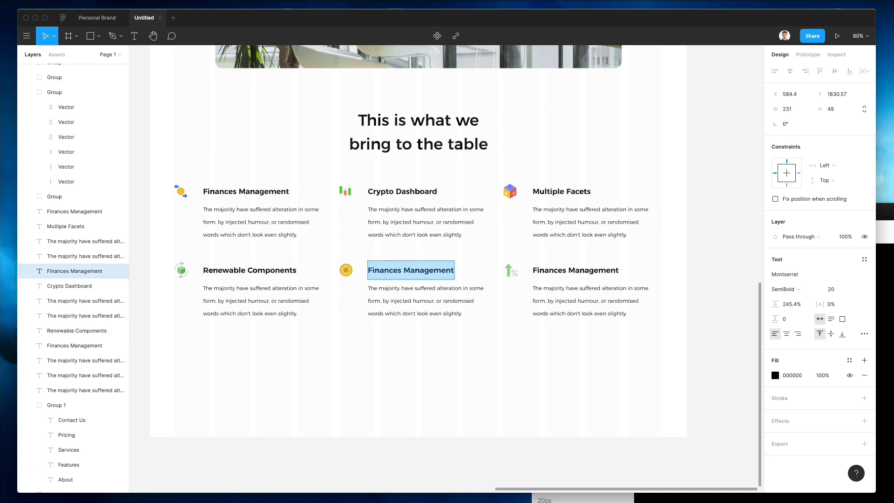
type("Money Bonuses")
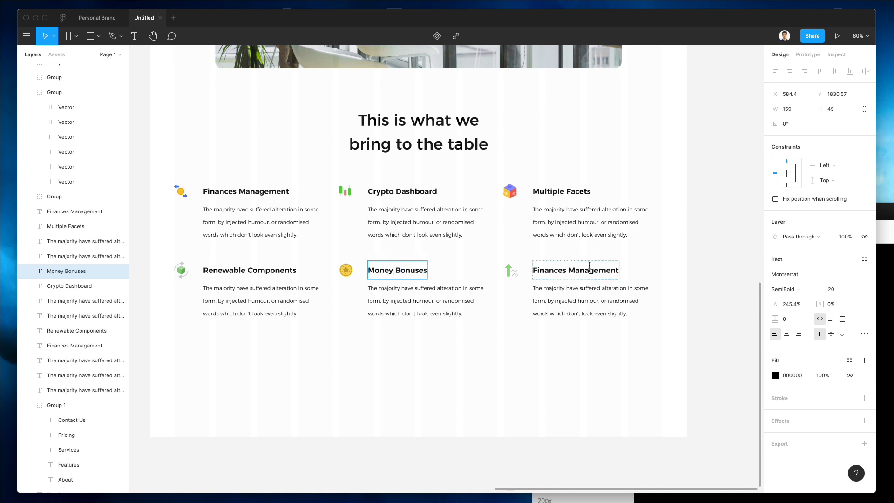
triple_click(590, 266)
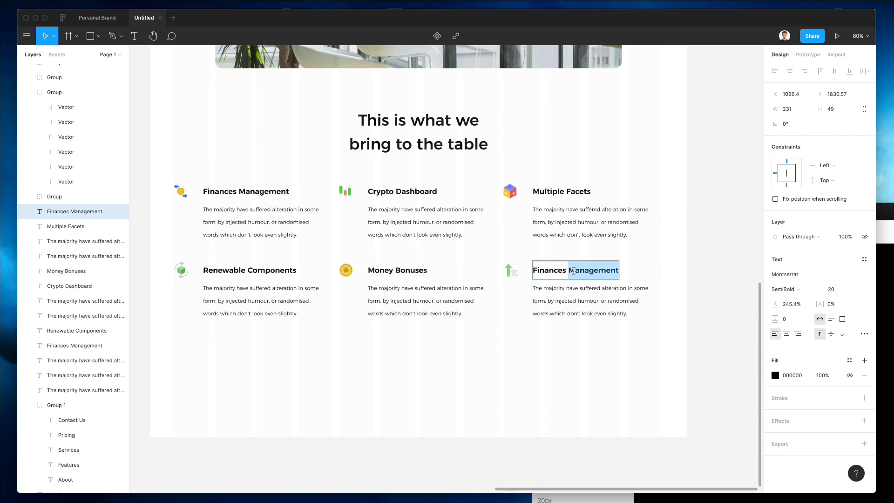
type("Increased Stats")
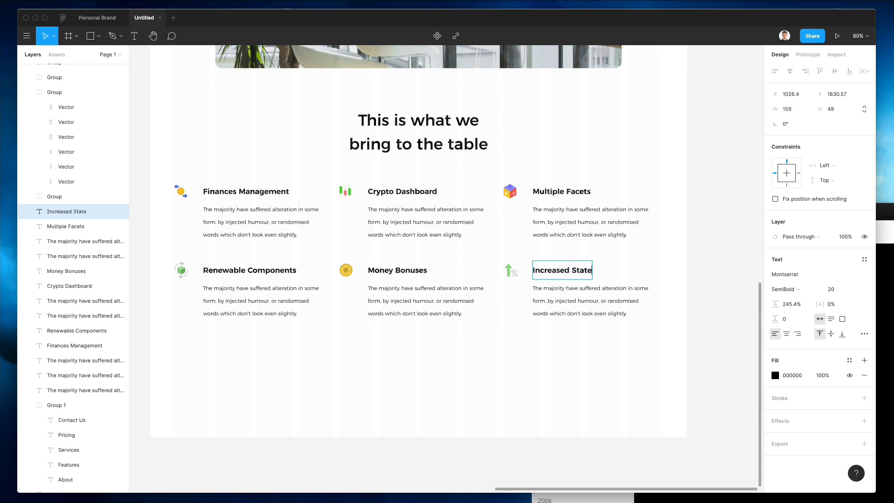
left_click(484, 361)
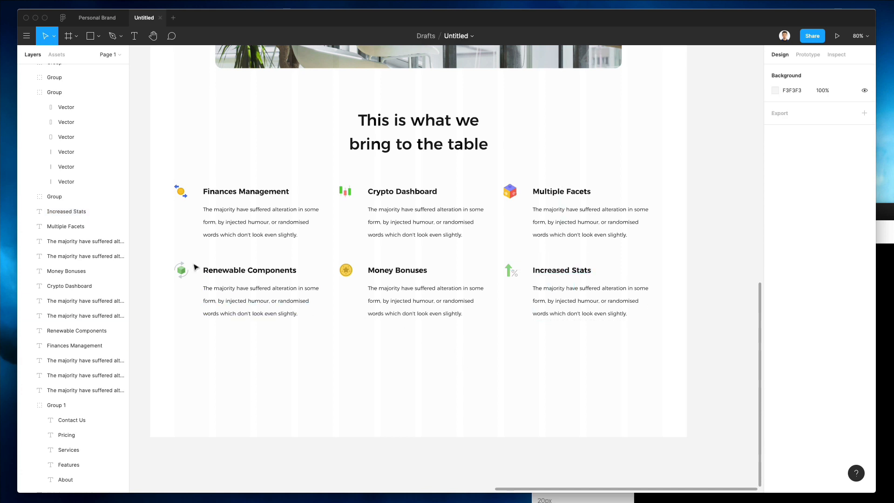
Step: Select all six feature columns' icons and text, nudge the block down slightly, then select page frame 1
scroll(240, 266, "left", 2)
scroll(241, 264, "up", 3)
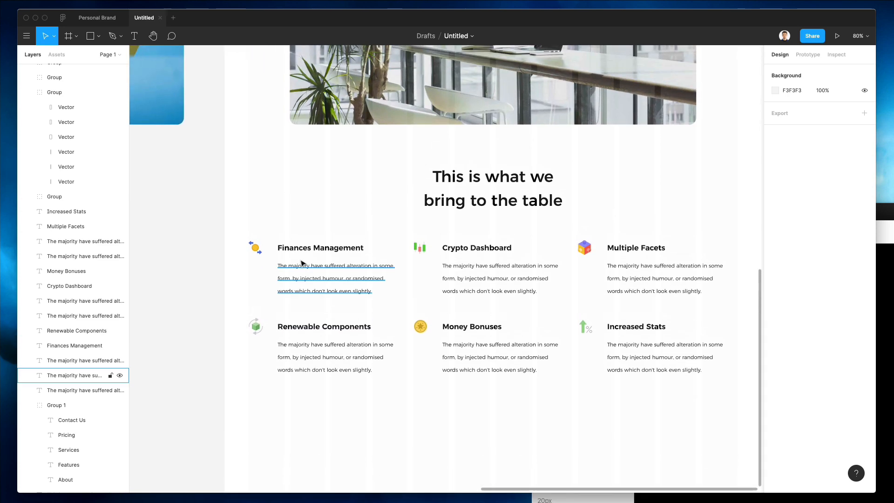
scroll(302, 261, "down", 5, "ctrl")
scroll(303, 263, "up", 4)
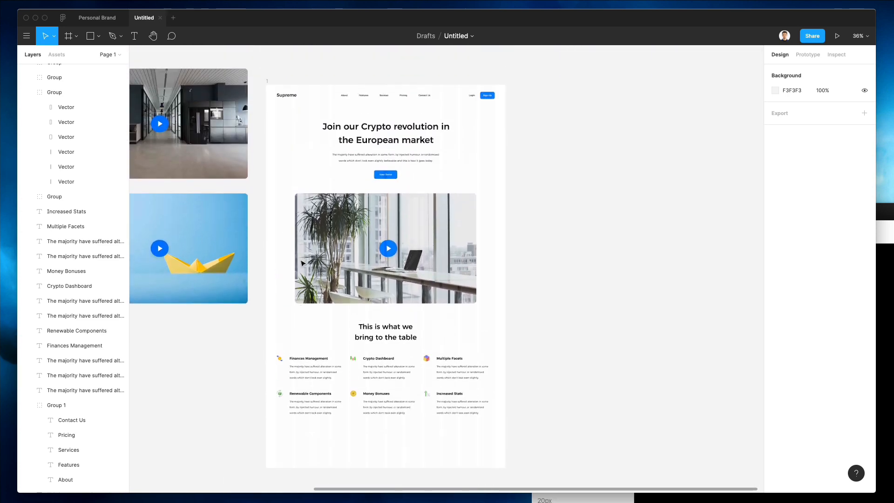
scroll(361, 347, "up", 5, "ctrl")
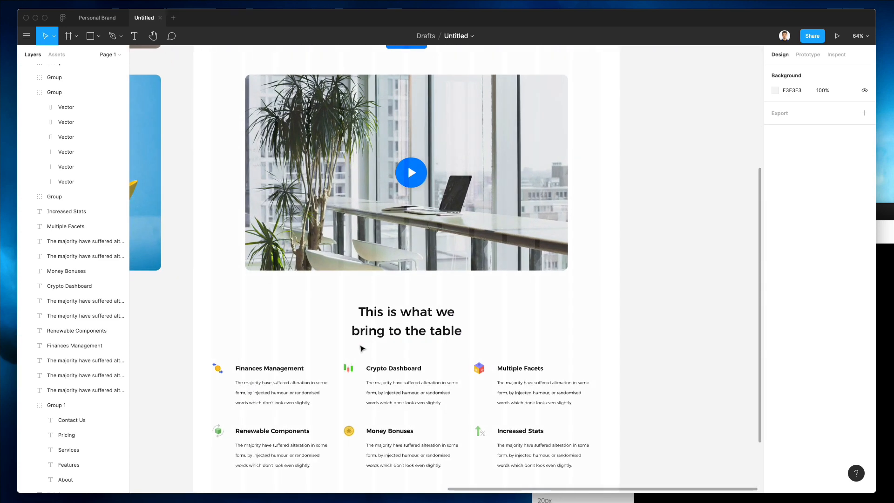
scroll(358, 344, "down", 2)
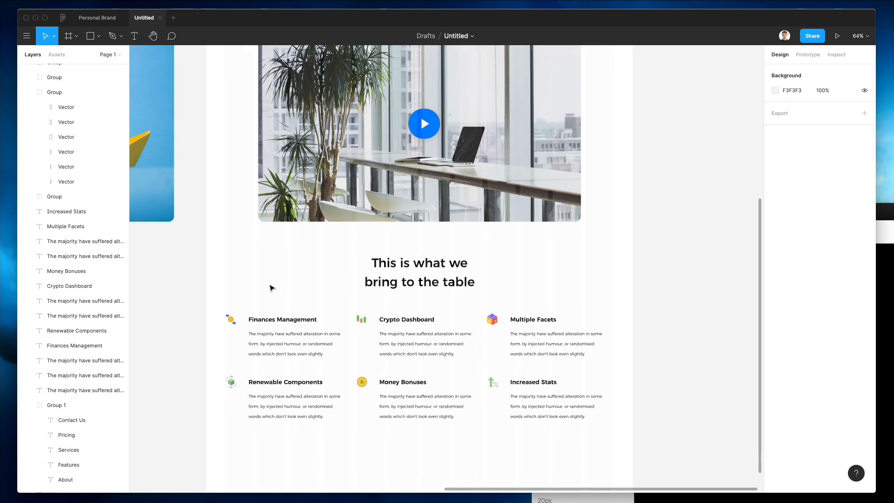
left_click_drag(218, 282, 601, 407)
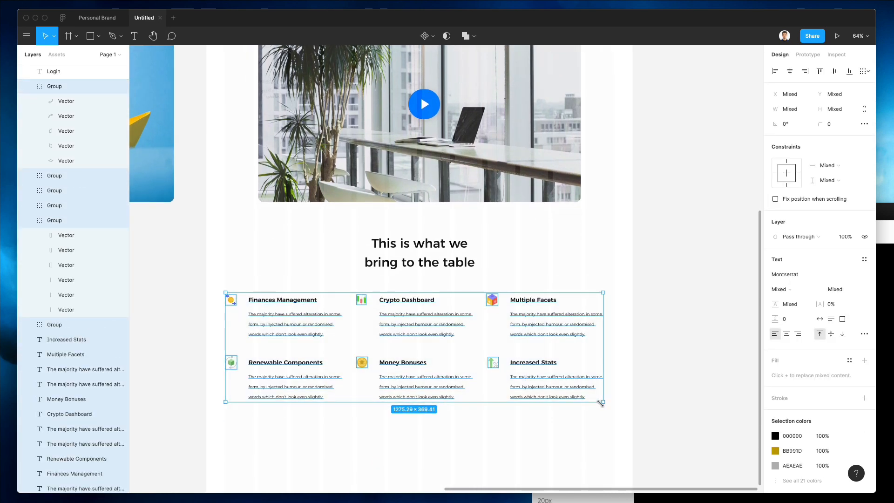
key("Down")
key("Down")
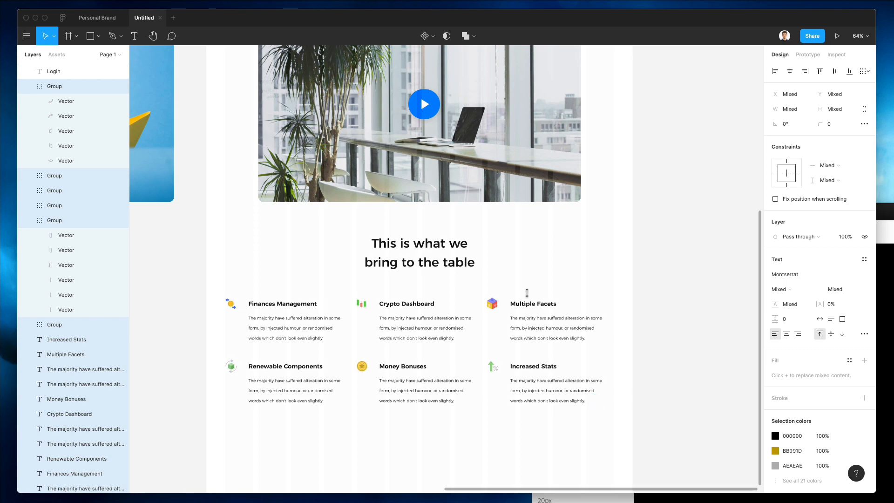
key("Escape")
scroll(593, 249, "down", 5)
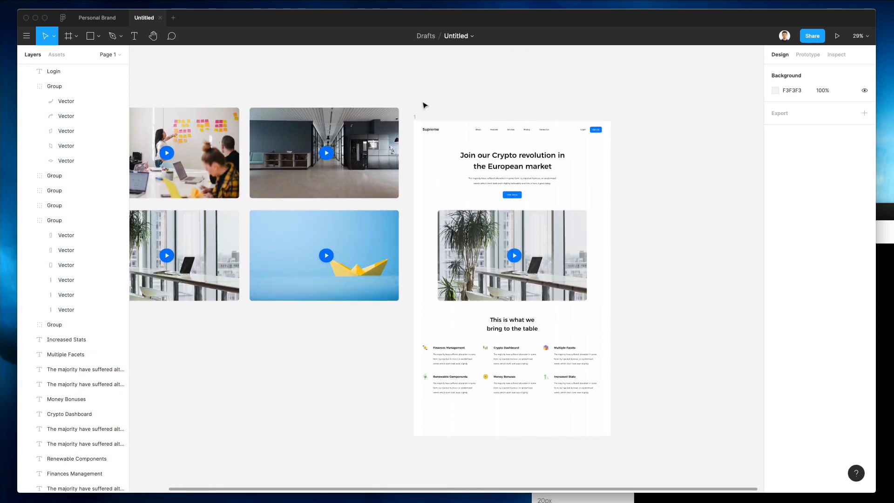
left_click(418, 117)
scroll(571, 279, "down", 3)
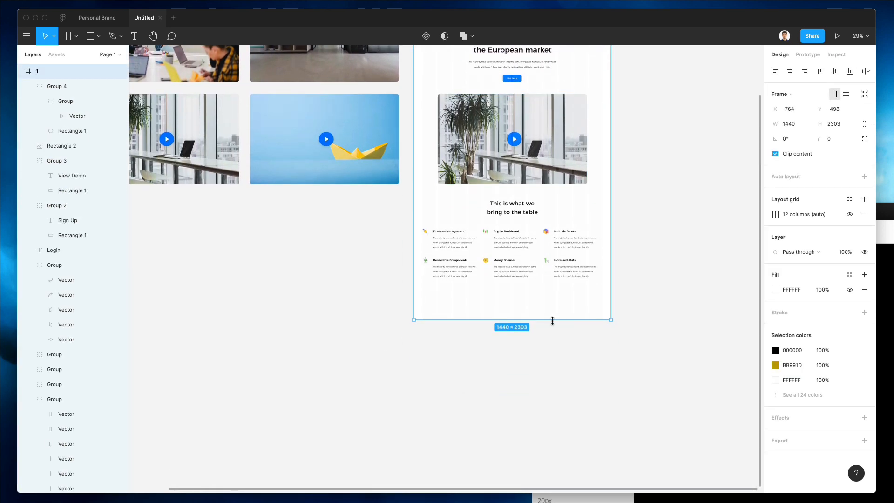
Step: Lengthen the page frame by extending its bottom edge downward
left_click_drag(552, 320, 554, 486)
left_click(701, 222)
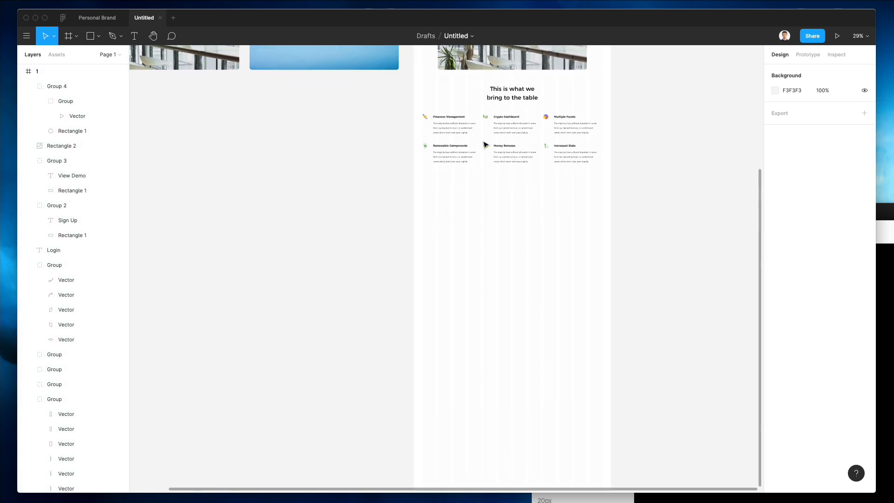
scroll(484, 144, "up", 5)
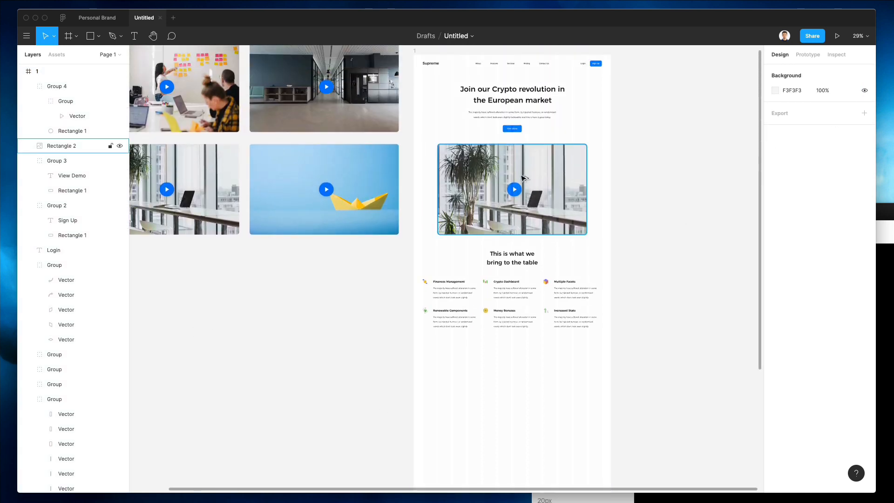
Step: Duplicate the office image below the features, align it left, and resize it to about 524×536
left_click_drag(523, 178, 514, 382, "alt")
scroll(500, 356, "up", 3)
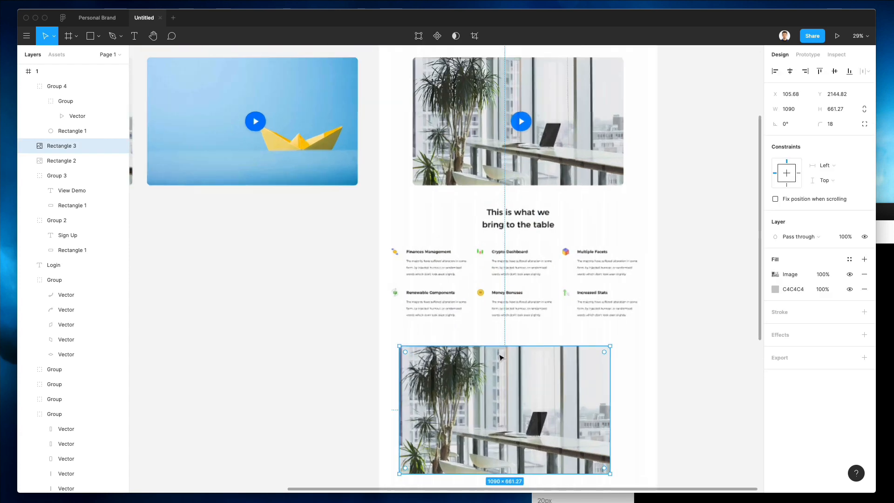
scroll(500, 354, "up", 5)
left_click_drag(390, 379, 373, 373)
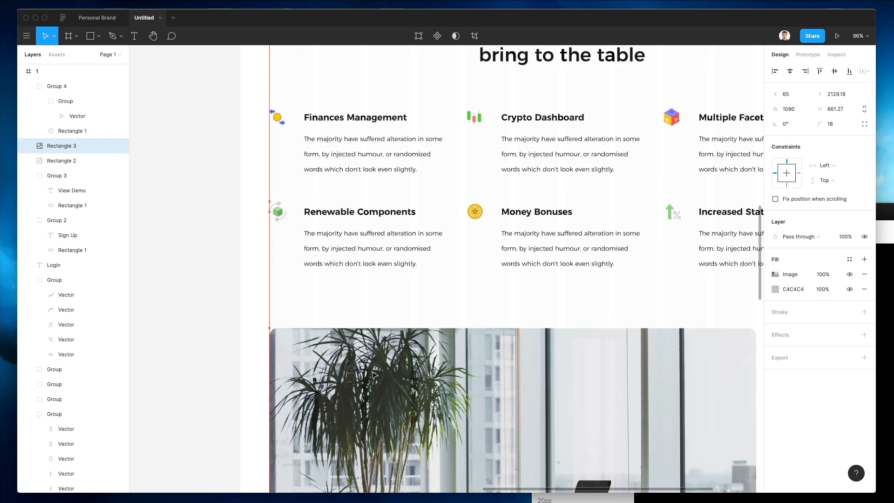
scroll(372, 372, "down", 5)
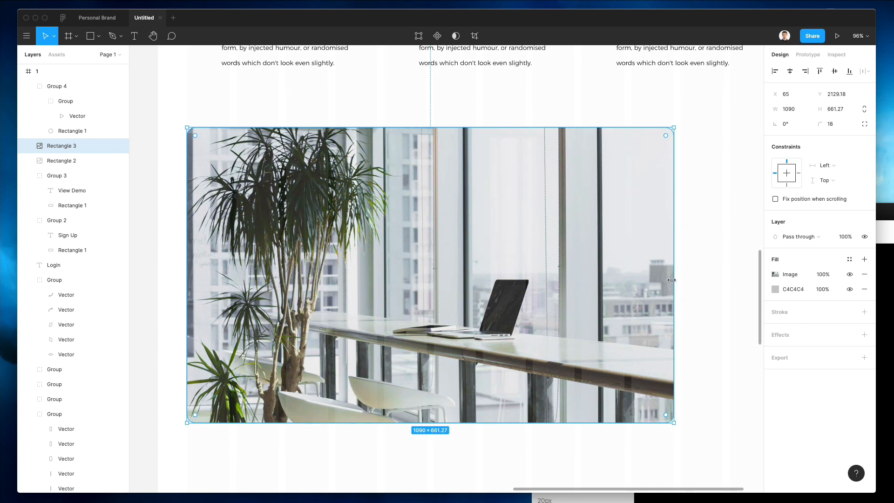
left_click_drag(671, 280, 477, 272)
scroll(475, 271, "down", 5)
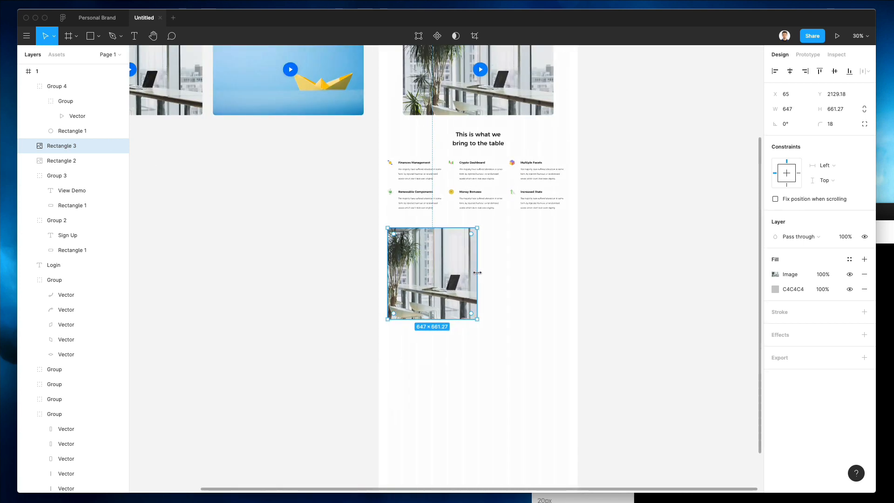
scroll(477, 272, "up", 5)
left_click_drag(246, 212, 285, 212)
left_click(530, 218)
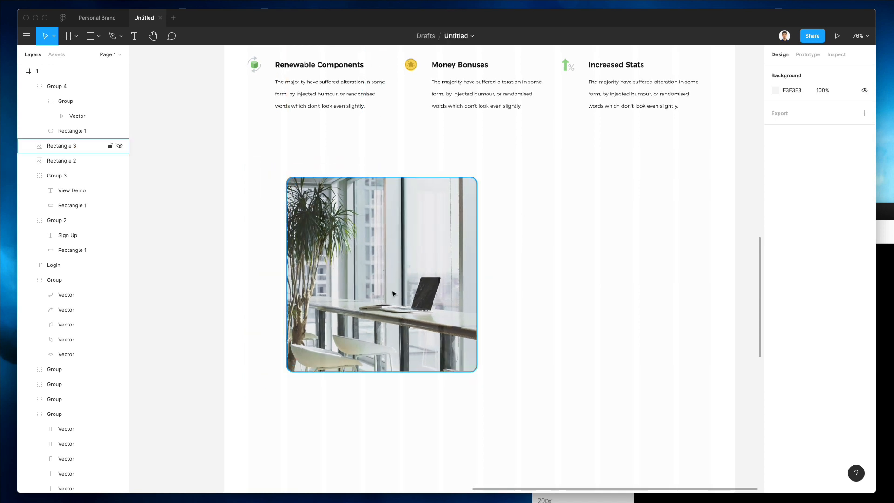
scroll(395, 294, "down", 1)
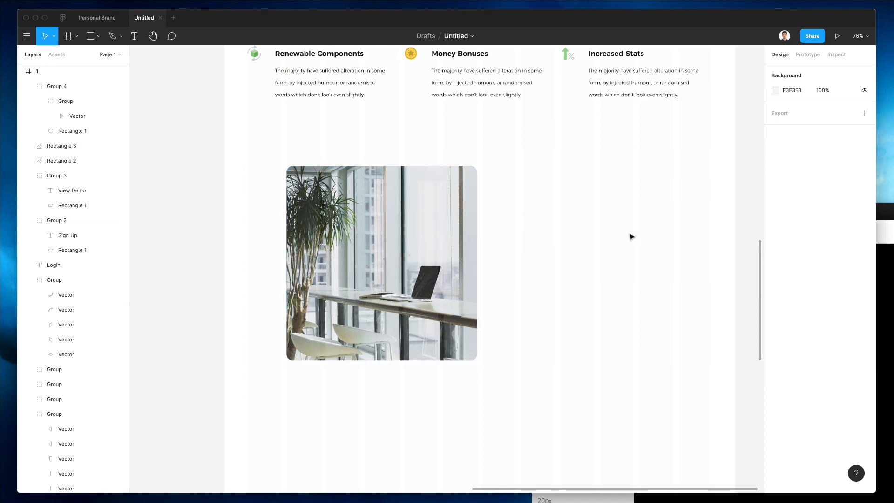
scroll(510, 236, "up", 10)
Step: Copy the Crypto Dashboard title beside the new image and type 'This is how crypto should have always been...'
left_click_drag(463, 200, 598, 410)
scroll(570, 354, "down", 2)
scroll(570, 354, "right", 2)
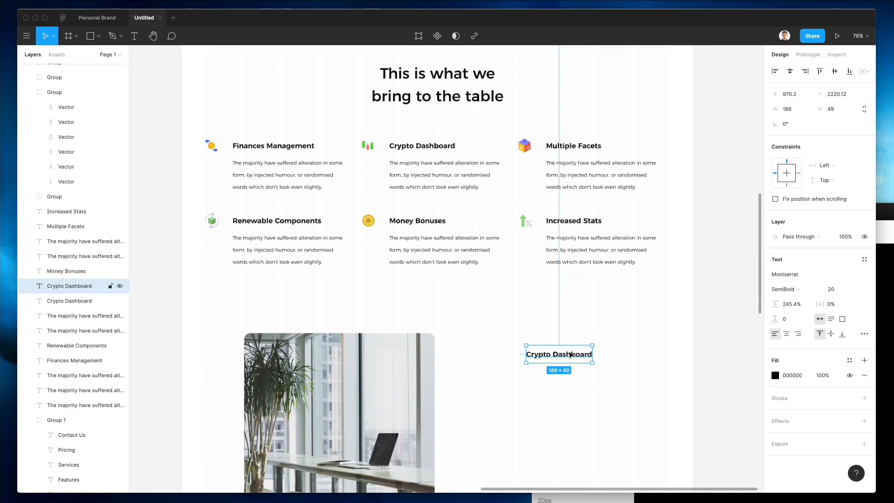
left_click_drag(570, 354, 525, 356)
double_click(522, 353)
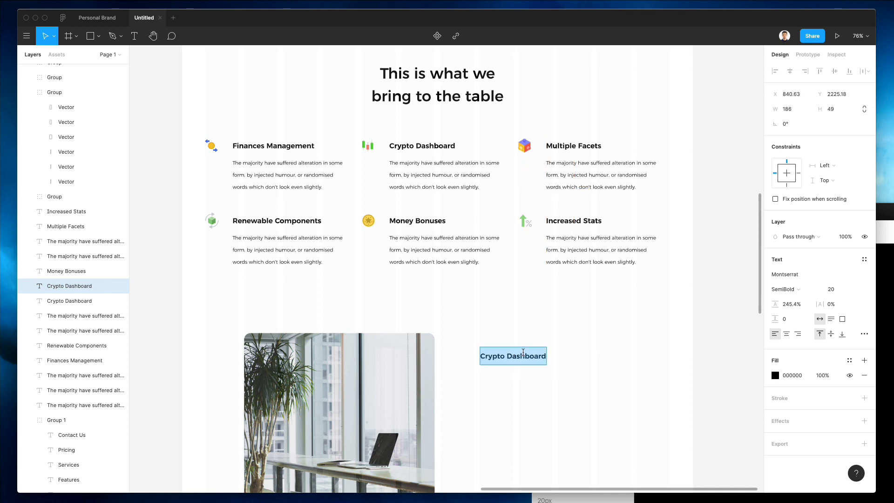
Step: Finish typing the crypto quote paragraph and narrow its text box so it wraps
type("This is")
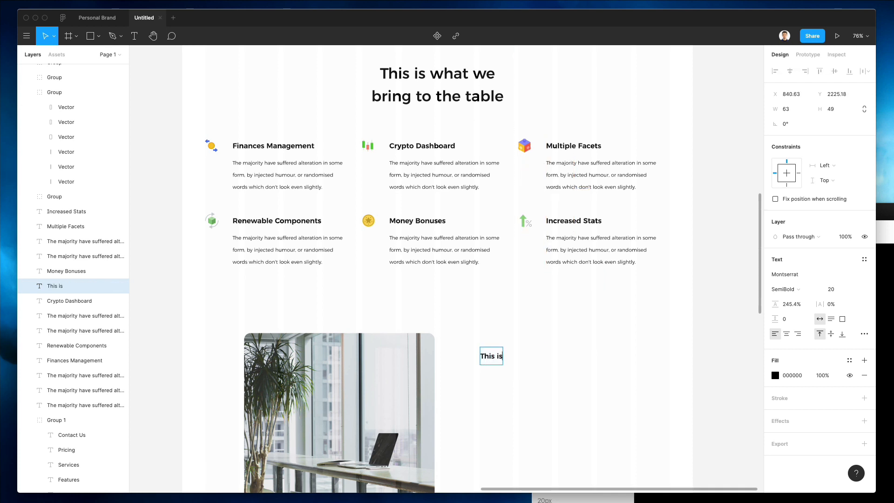
type(" how cryp")
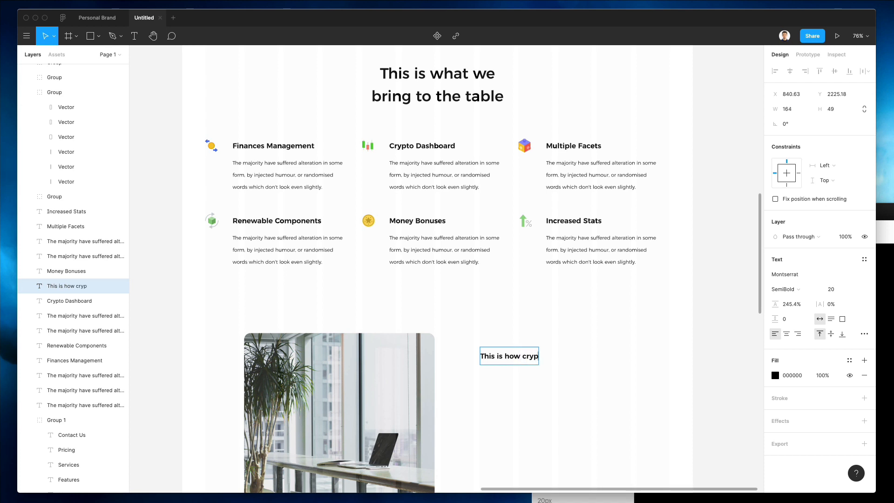
type("to should have a")
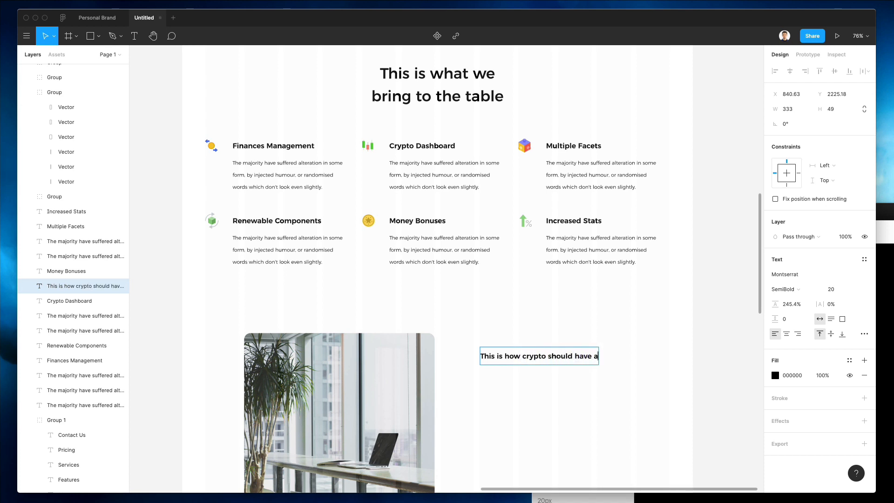
type("lways been.")
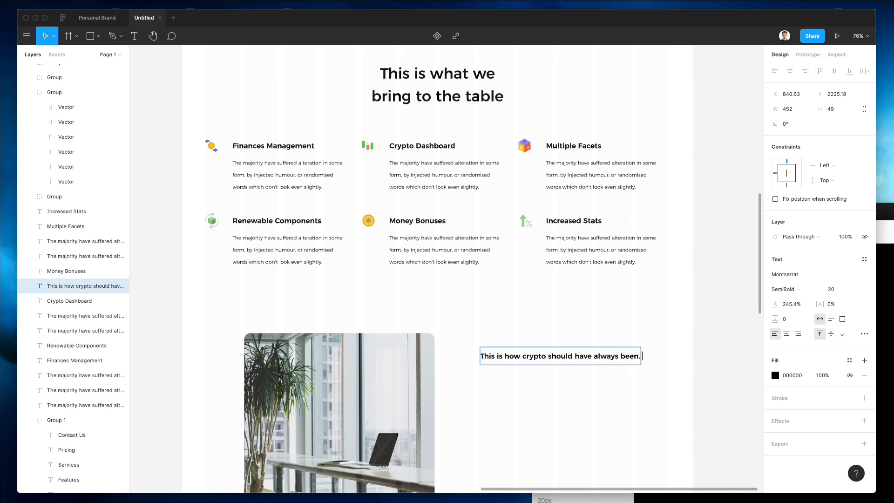
type(" Nobody before managed to ")
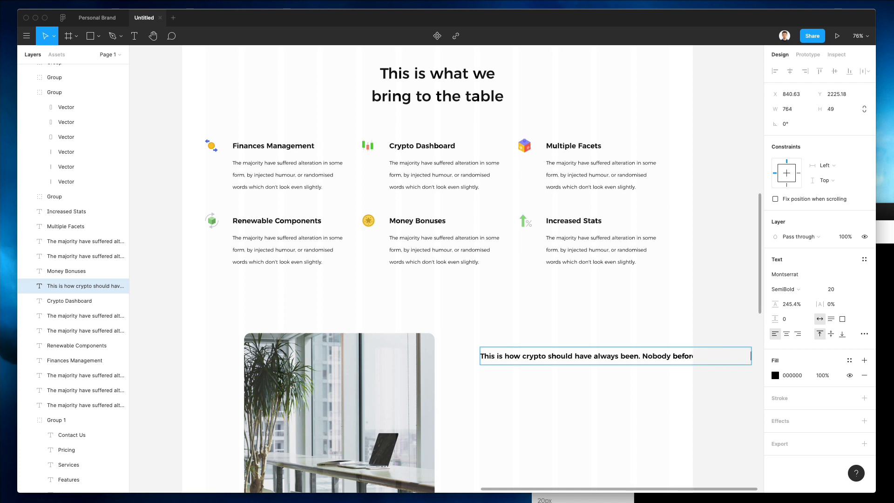
type("create such aowerf")
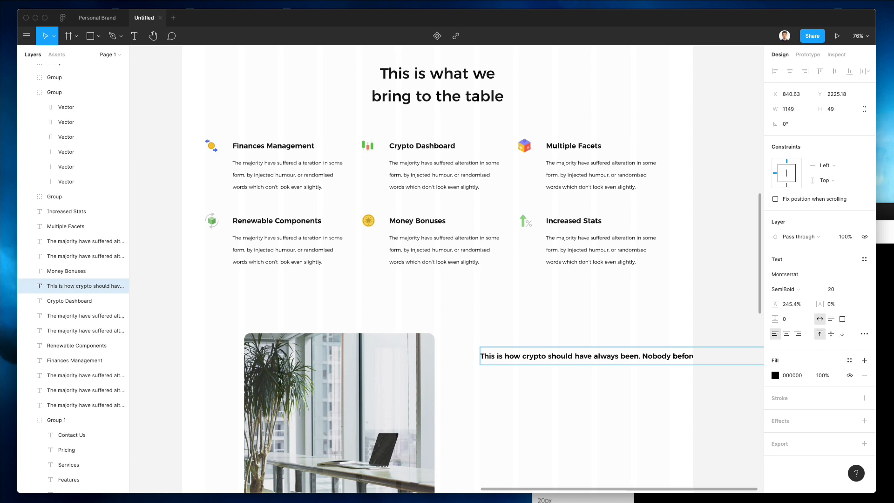
Step: Finish typing the crypto quote paragraph and narrow its text box so it wraps
type("system")
type("w")
type("the")
scroll(529, 256, "down", 5)
key("Escape")
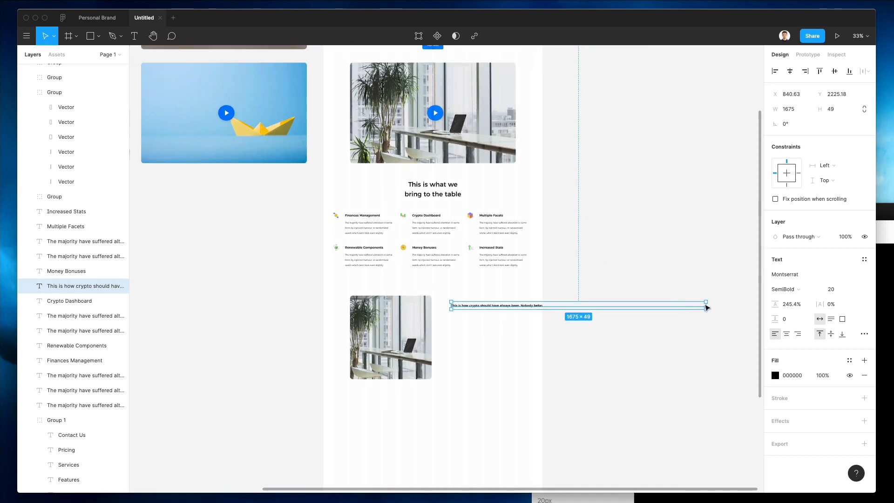
left_click_drag(705, 302, 503, 310)
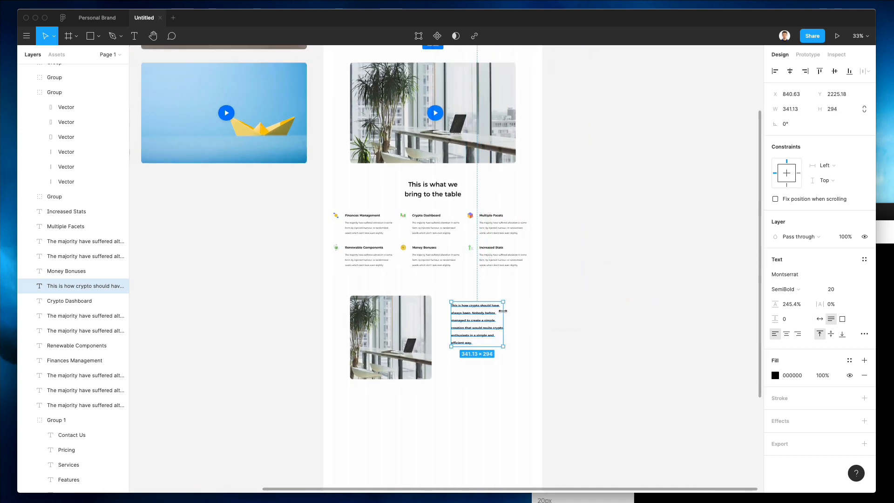
Step: Set the quote to 30 px Montserrat Regular with tighter line height
scroll(503, 311, "up", 4)
left_click(831, 289)
type("30")
key("Return")
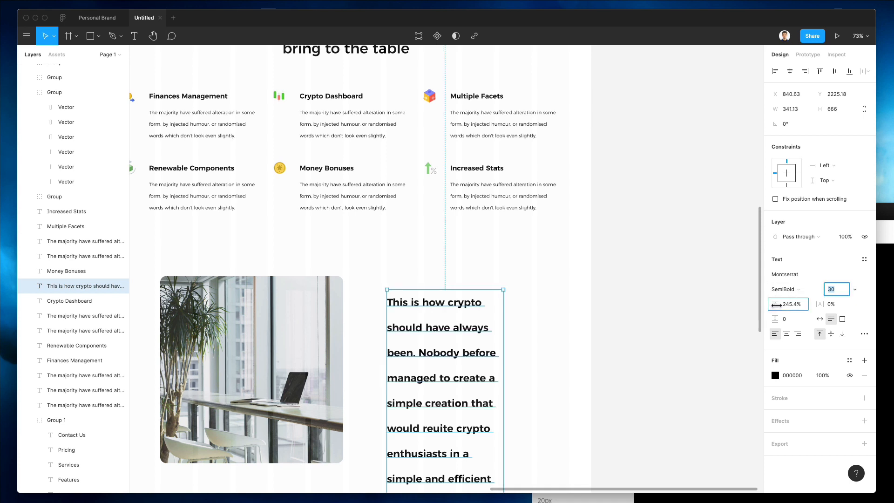
left_click_drag(774, 304, 722, 305)
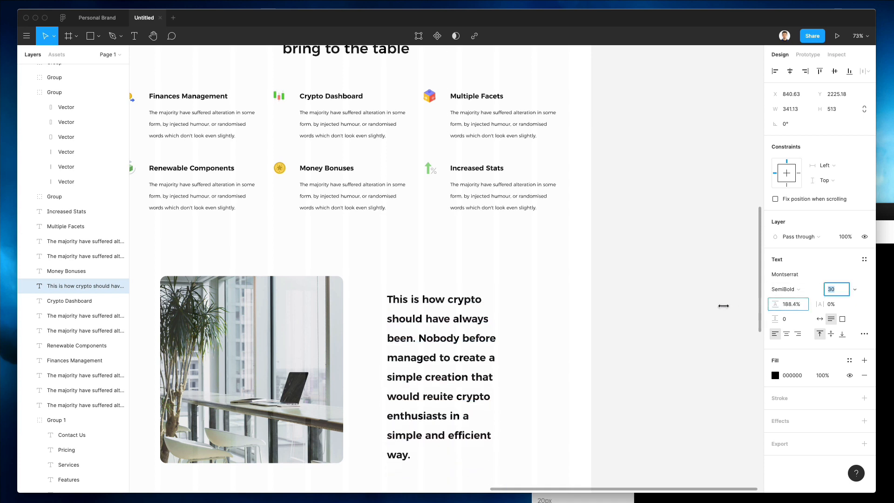
left_click(799, 290)
left_click(804, 278)
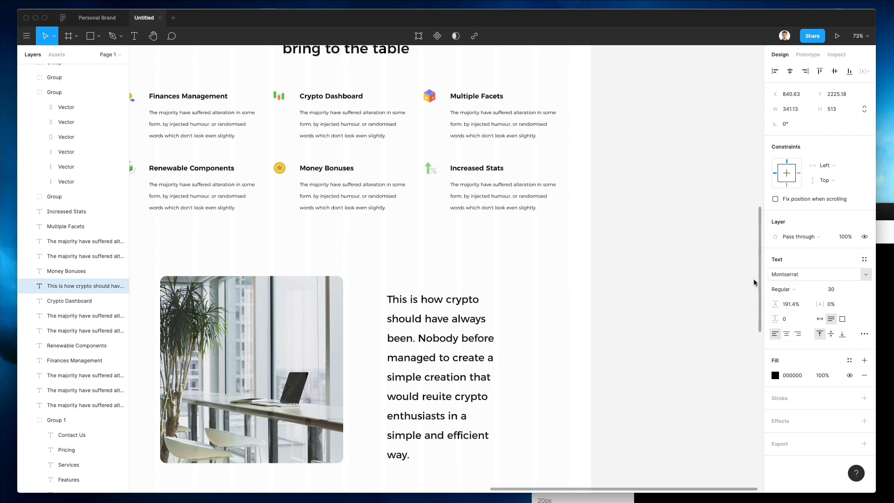
Step: Widen the quote box to about 534 px and move it down about 47 px
left_click(538, 349)
left_click(489, 351)
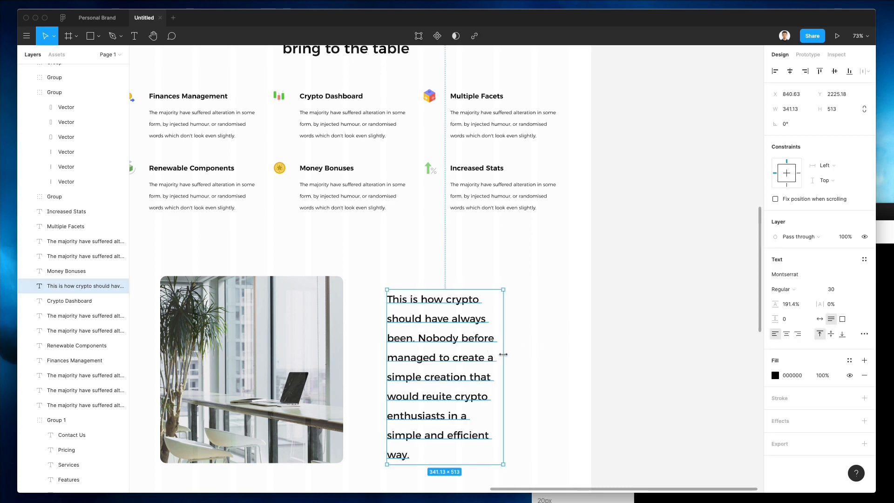
left_click_drag(503, 355, 569, 355)
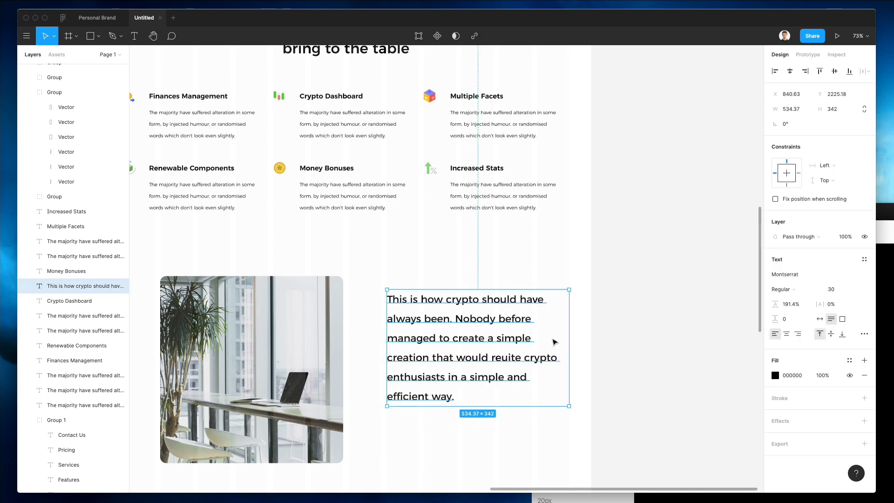
left_click(553, 282)
left_click_drag(476, 347, 474, 369)
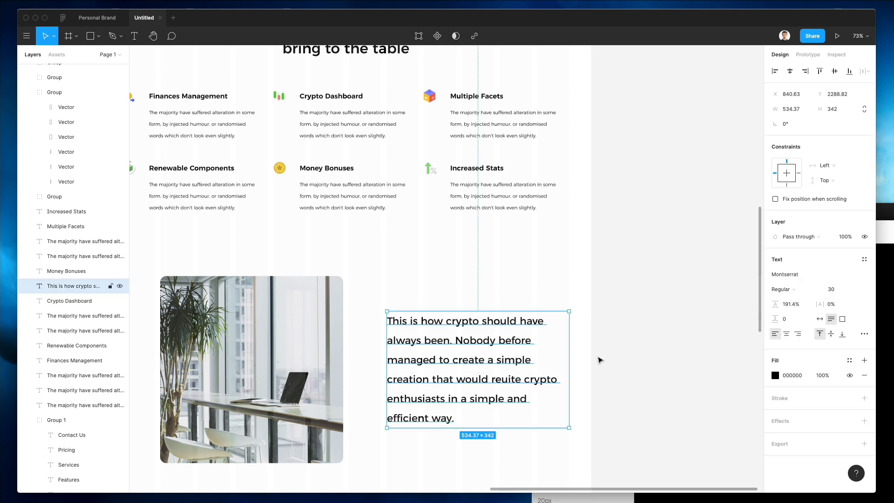
left_click(883, 345)
Step: Place an ungrouped Nucleo quotation-mark icon above the paragraph at 20% opacity, enlarged to about 68×53
type("quote")
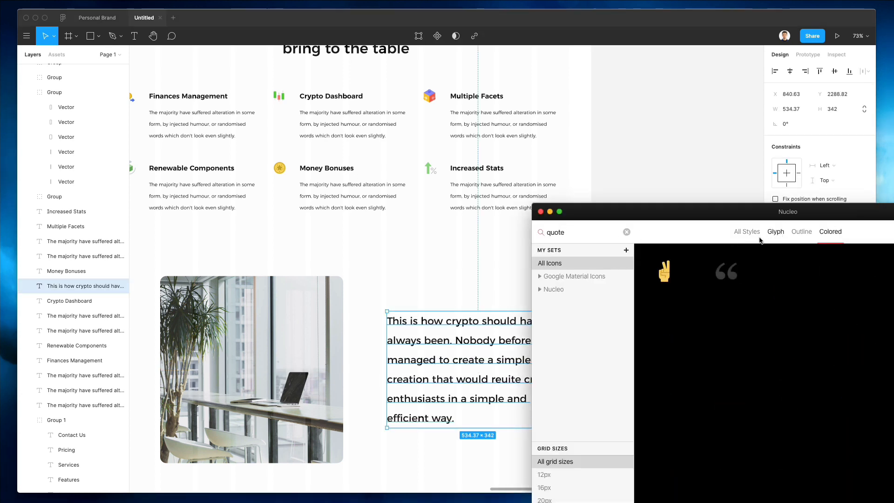
left_click_drag(726, 271, 386, 295)
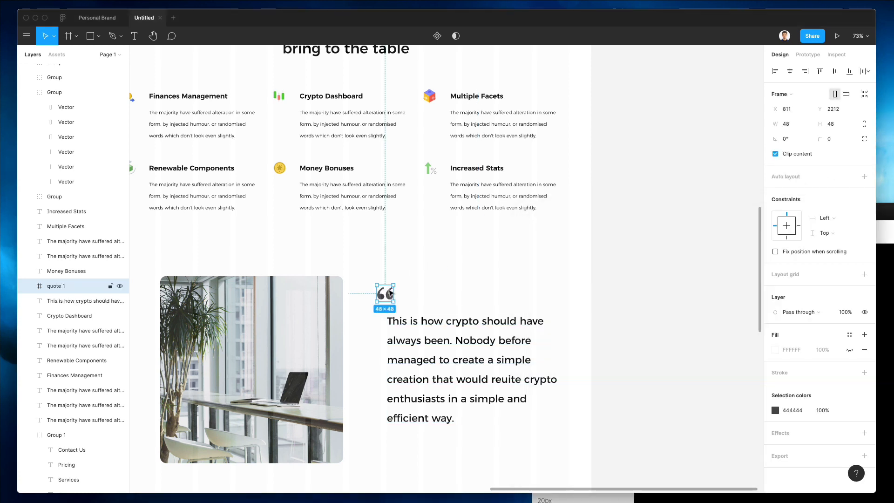
key("shift+super+g")
key("2")
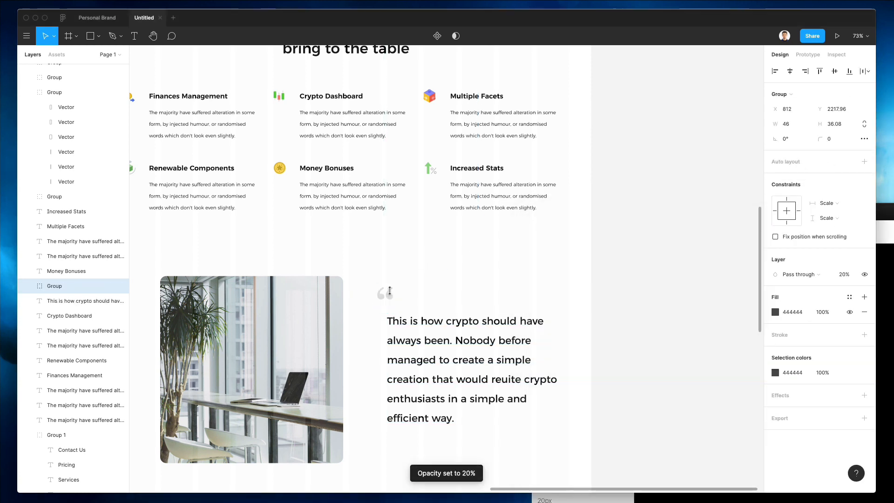
left_click_drag(388, 290, 414, 278)
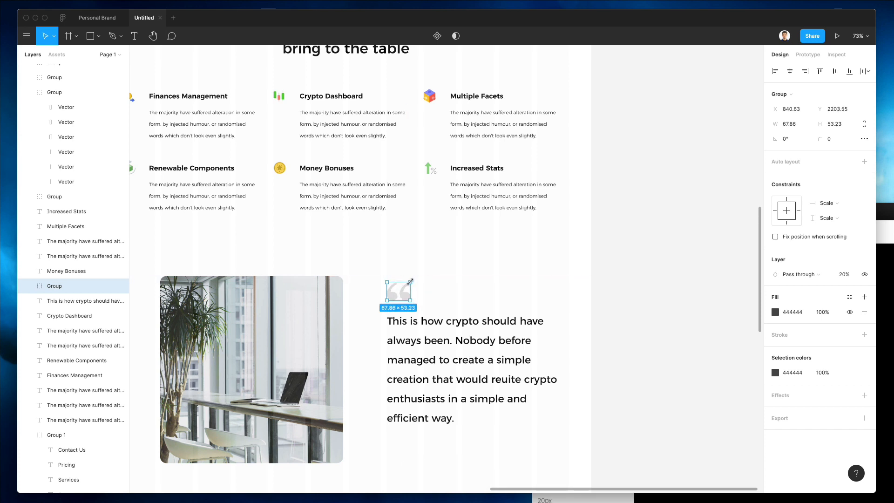
left_click(443, 276)
scroll(445, 277, "down", 2)
scroll(446, 278, "down", 3)
scroll(446, 278, "left", 2)
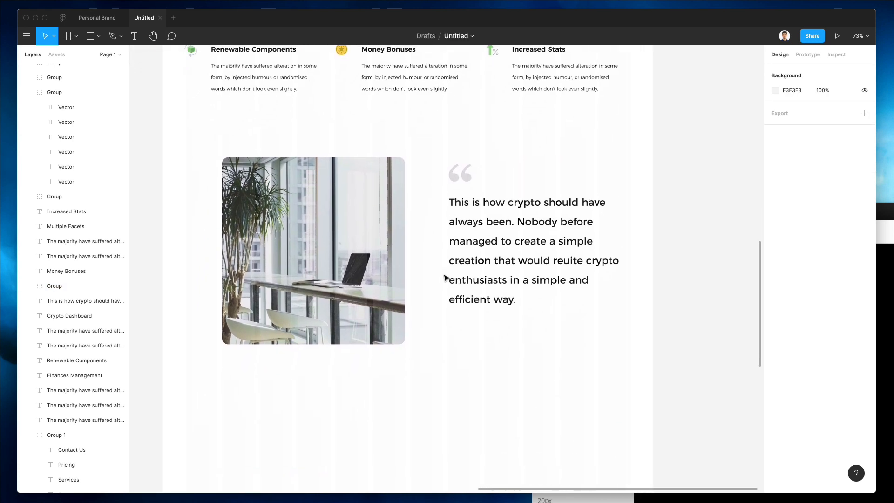
Step: Copy the Money Bonuses heading and text under the quote, retyped as an author name and 'CTO at Supremes'
scroll(382, 68, "up", 1)
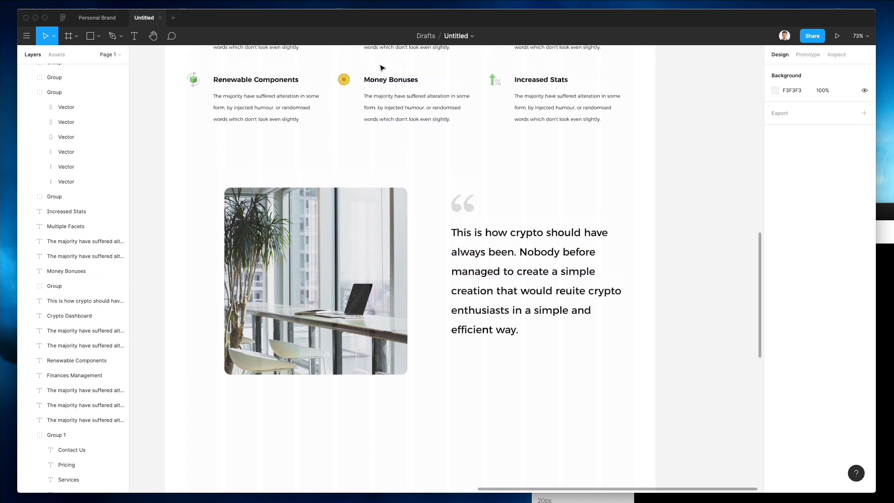
left_click(391, 86)
left_click(395, 100, "shift")
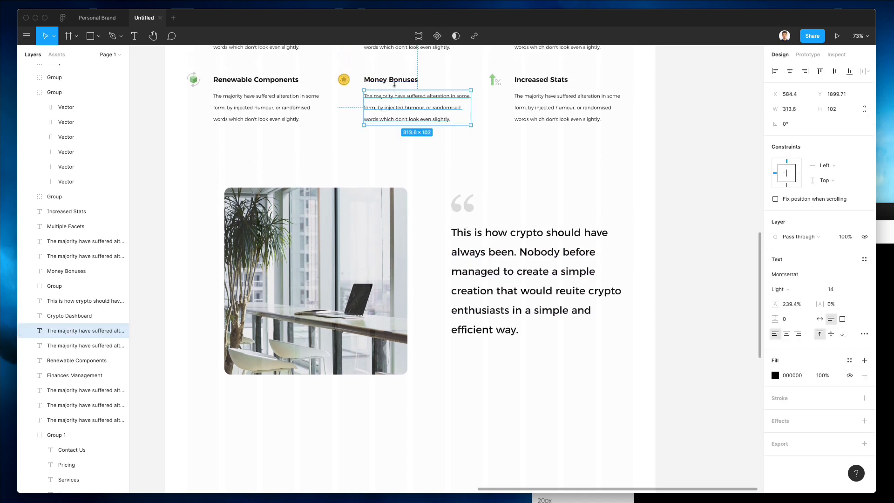
left_click_drag(399, 80, 487, 356)
left_click(619, 339)
double_click(478, 356)
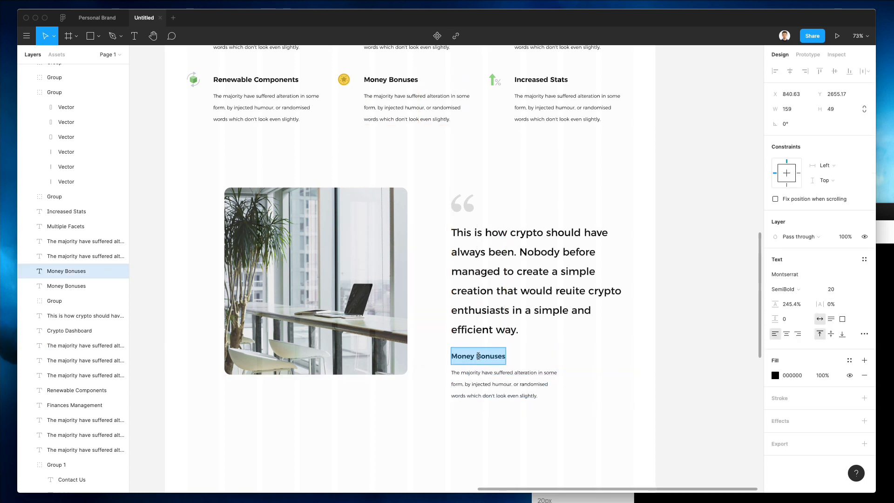
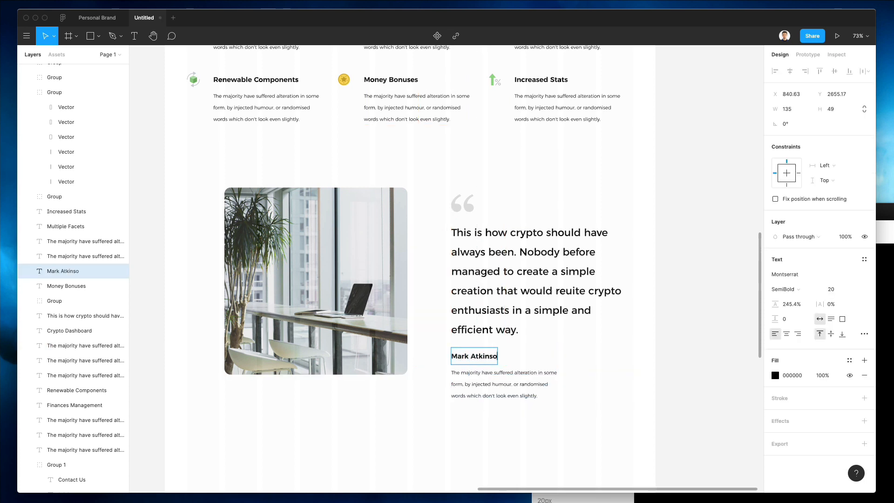
double_click(508, 391)
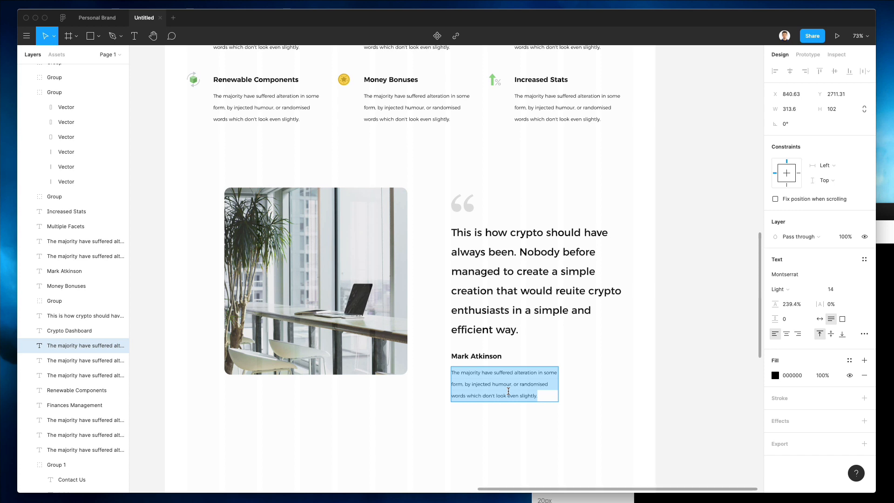
type("CTO at Supremes")
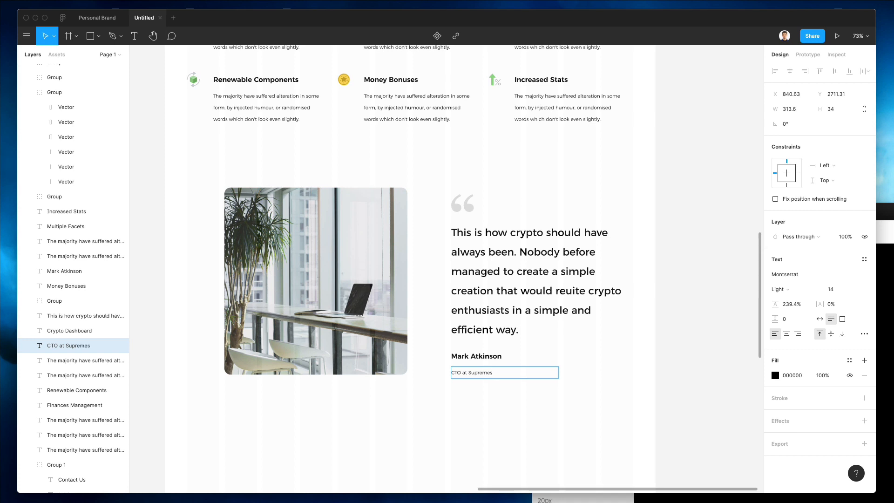
key("Escape")
Step: Stretch the office photo taller to about 537 × 653.63
left_click(434, 396)
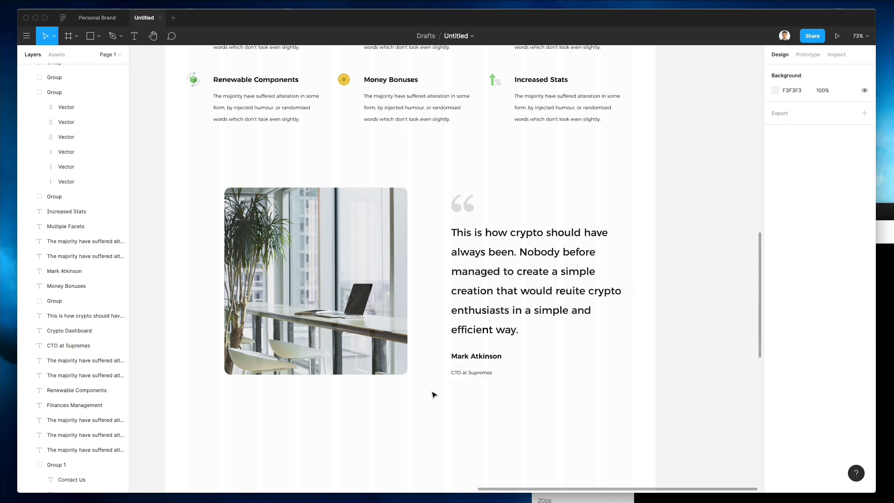
left_click(281, 236)
left_click_drag(338, 382, 348, 409)
scroll(480, 199, "down", 5, "ctrl")
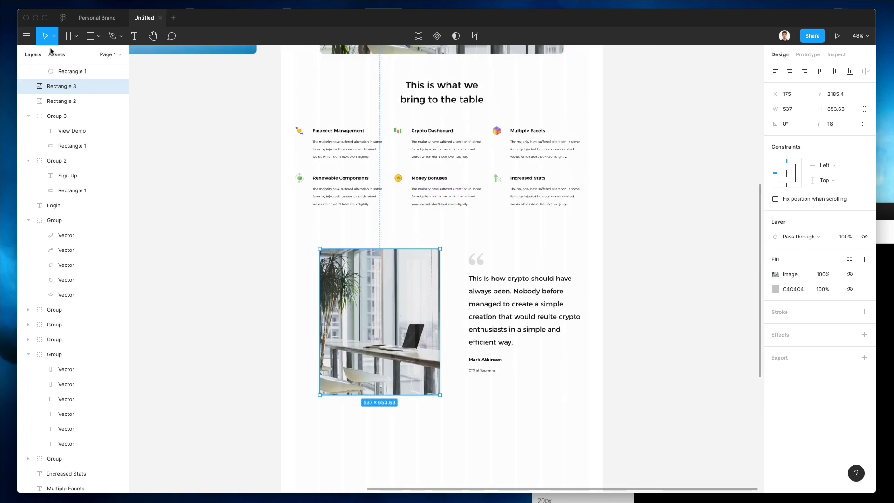
Step: Fill the photo with a black-and-white Unsplash portrait found by searching 'person'
left_click(26, 36)
mouse_move(75, 161)
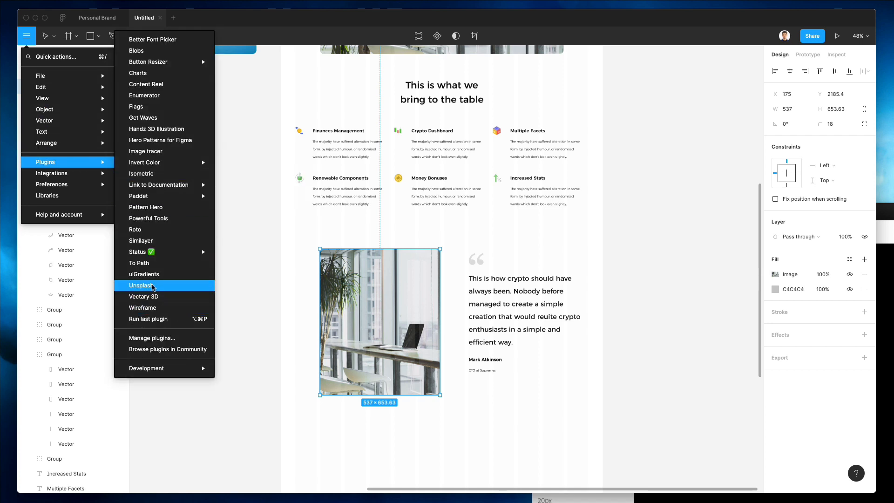
left_click(154, 285)
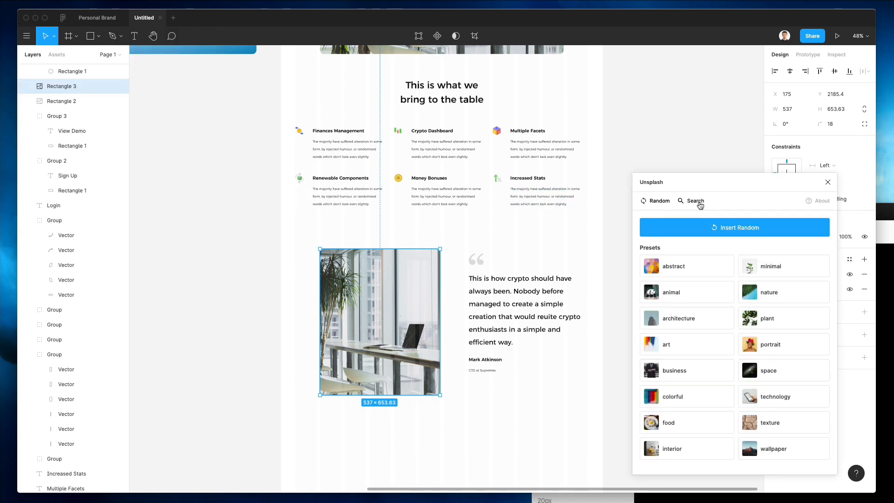
left_click(694, 201)
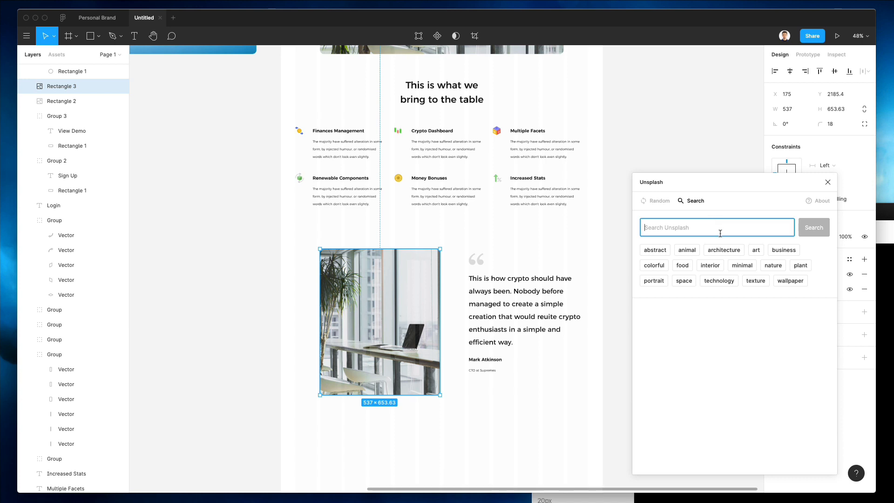
type("pers")
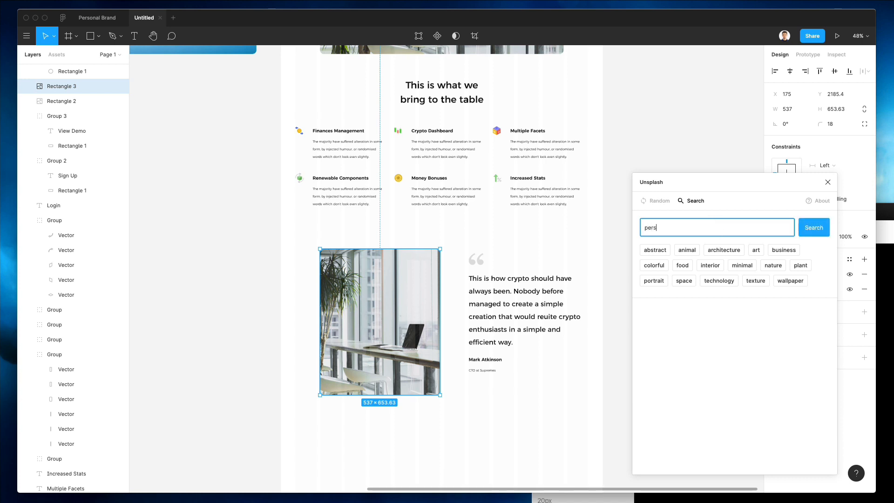
type("on")
key("Return")
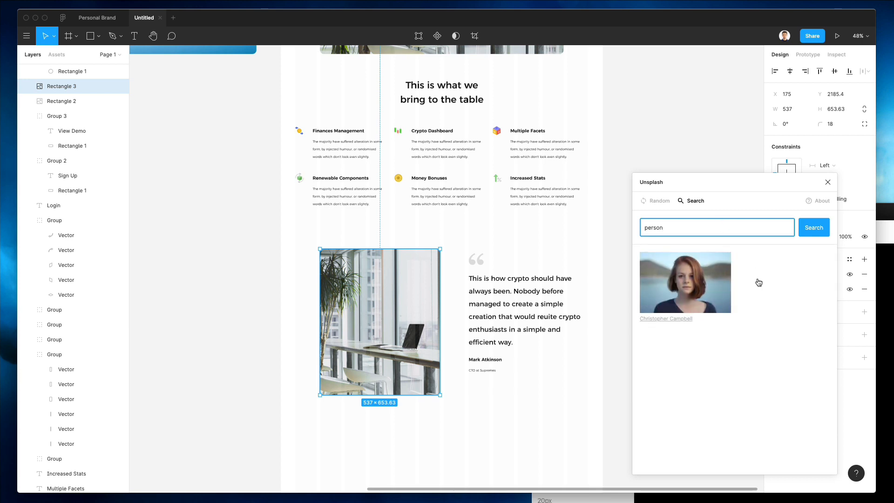
scroll(758, 281, "down", 5)
scroll(758, 283, "down", 10)
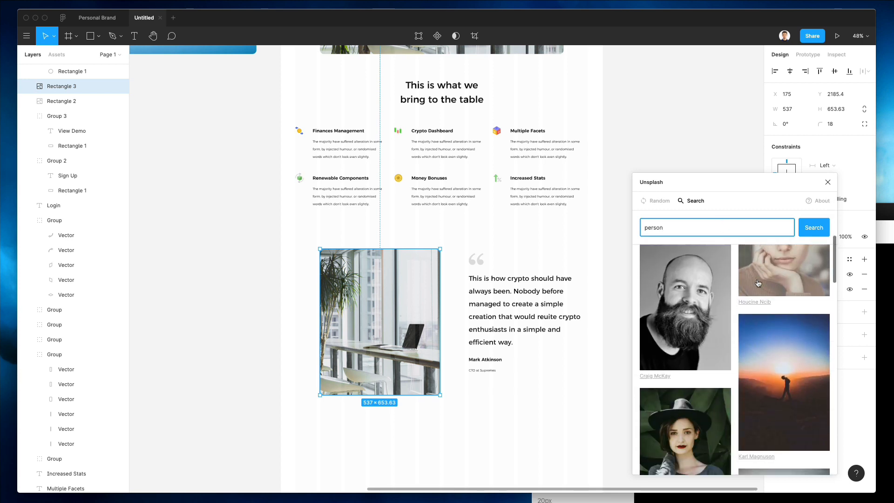
scroll(758, 283, "down", 10)
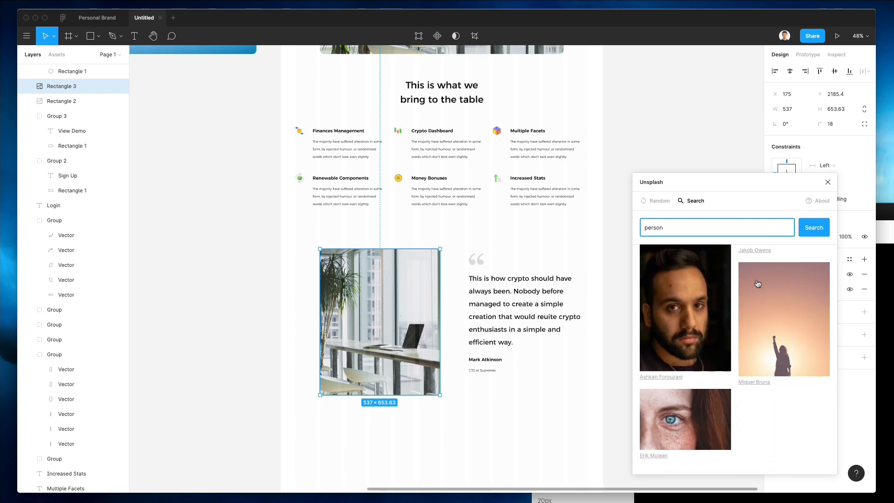
scroll(757, 283, "down", 5)
scroll(758, 284, "down", 8)
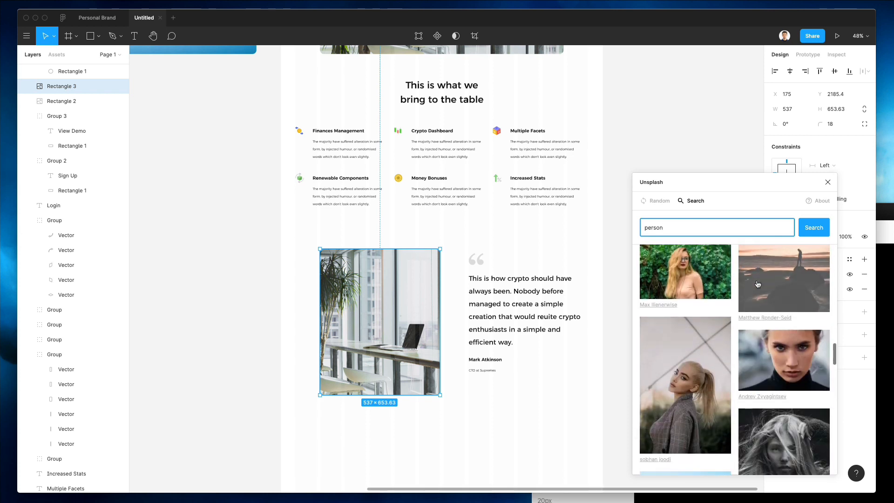
scroll(758, 284, "up", 1)
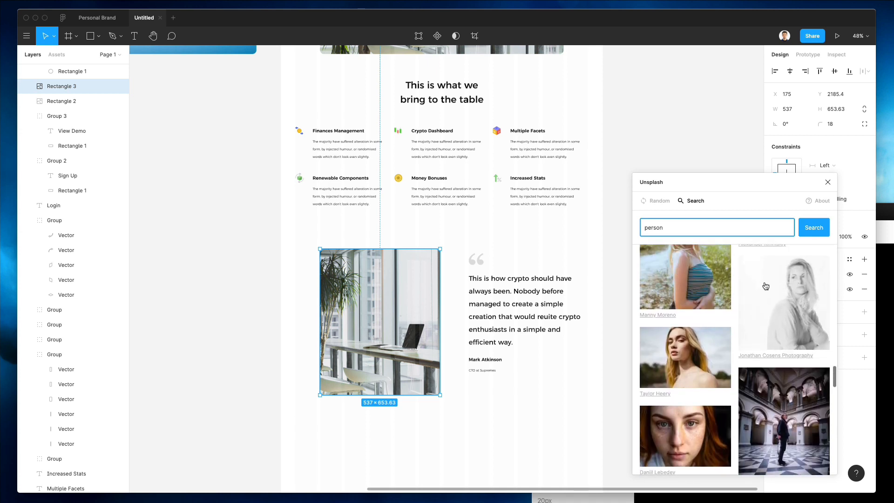
left_click(761, 288)
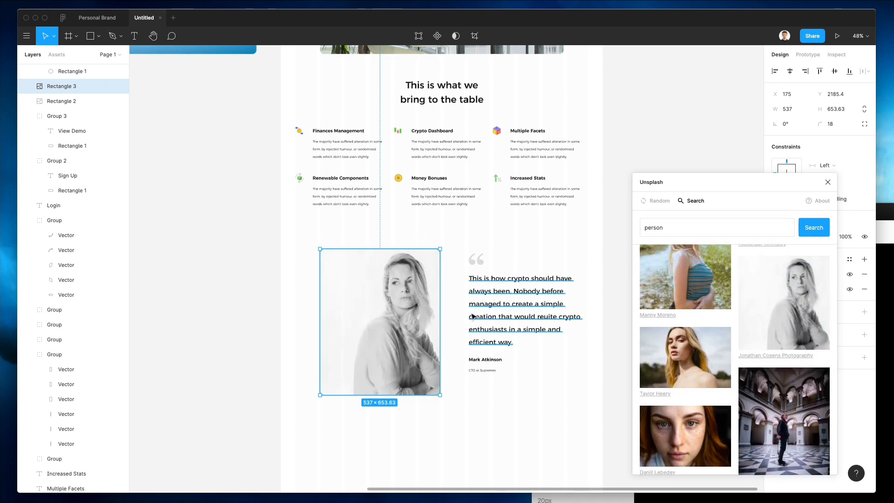
Step: Replace the author's first name beneath the quote to match the woman in the portrait
left_click(482, 360)
double_click(473, 358)
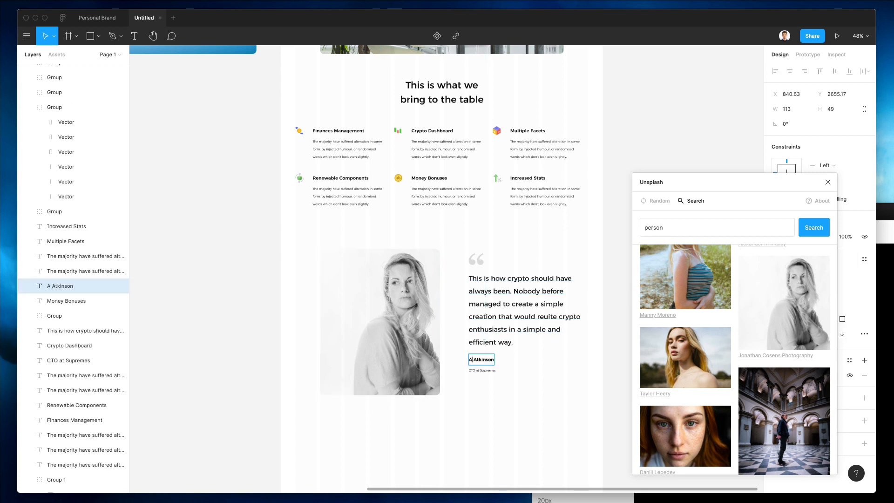
type("Anna")
left_click(448, 409)
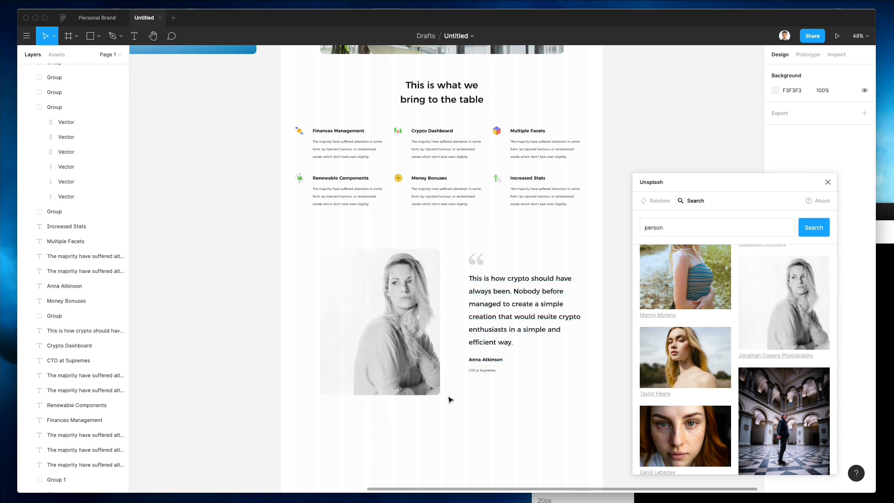
Step: Duplicate the 'This is what we bring to the table' heading below the testimonial and retitle it 'Jobs'
scroll(445, 346, "up", 4)
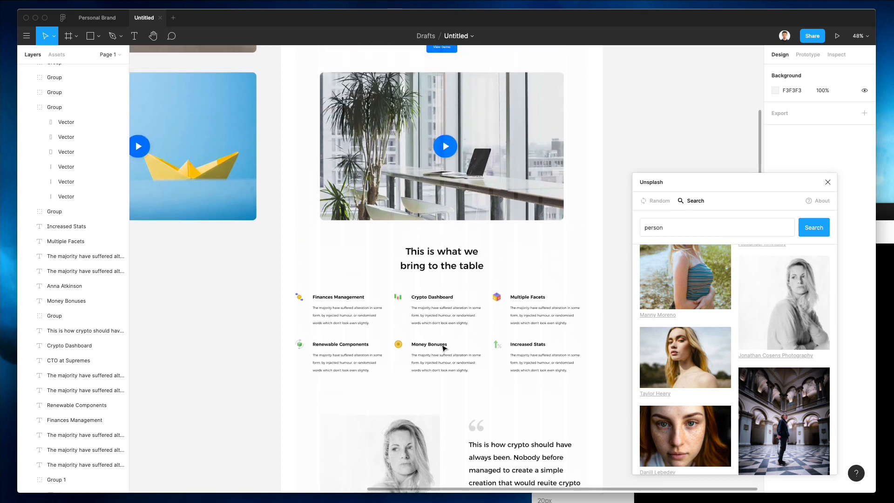
scroll(443, 347, "down", 1)
scroll(443, 347, "up", 3)
scroll(444, 346, "down", 5)
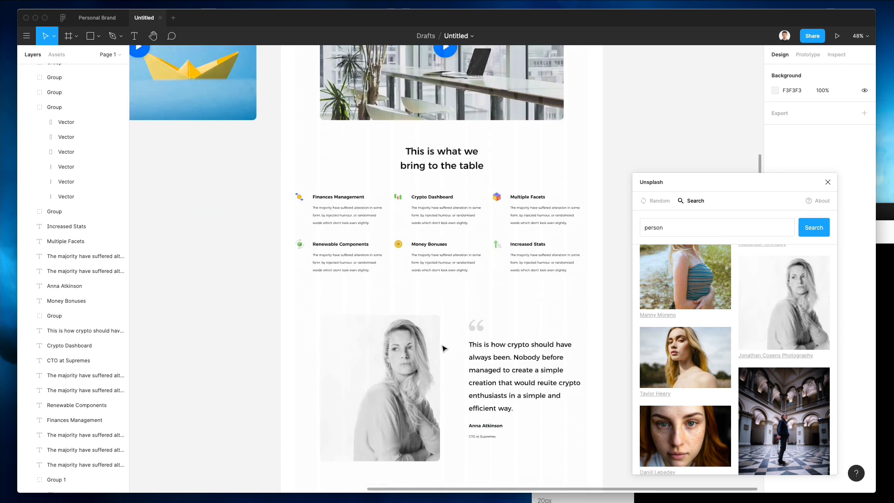
scroll(442, 348, "down", 2)
left_click(408, 328)
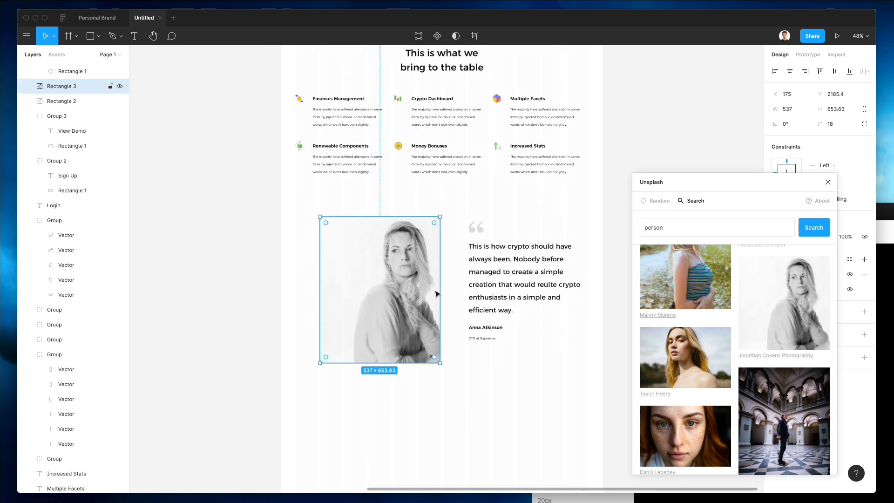
left_click(471, 395)
scroll(473, 423, "down", 2)
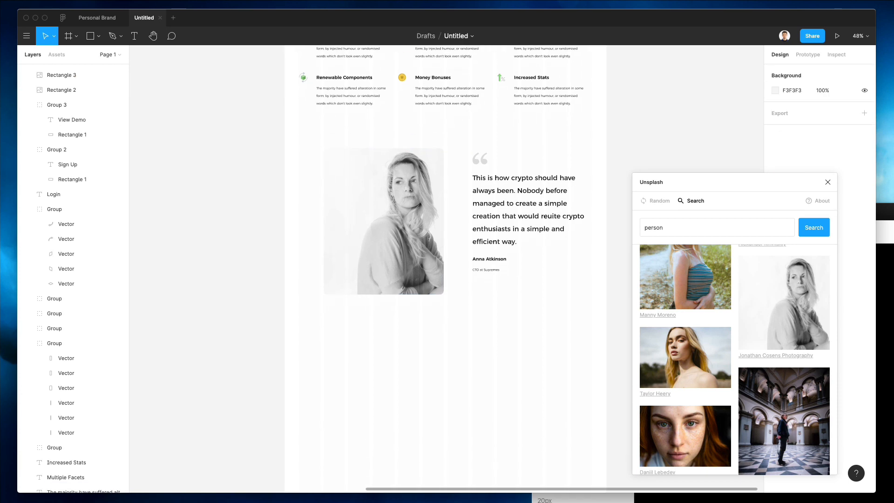
scroll(478, 316, "up", 6)
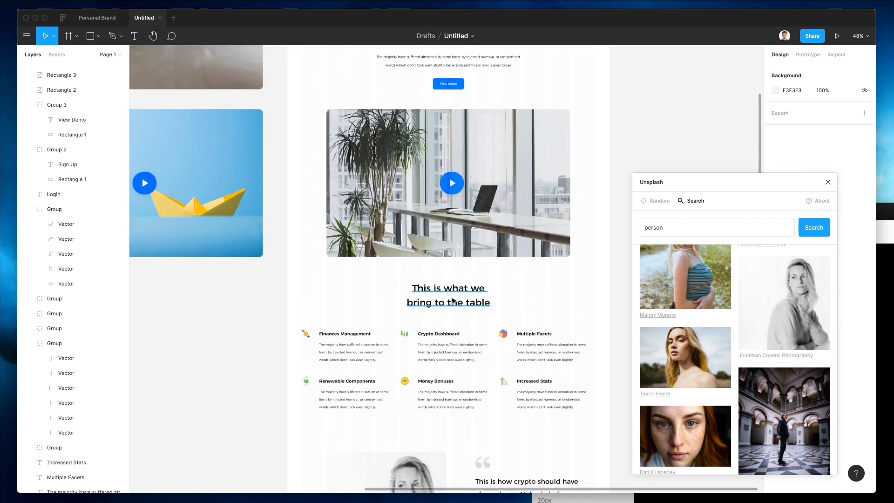
left_click_drag(452, 300, 447, 392)
double_click(447, 391)
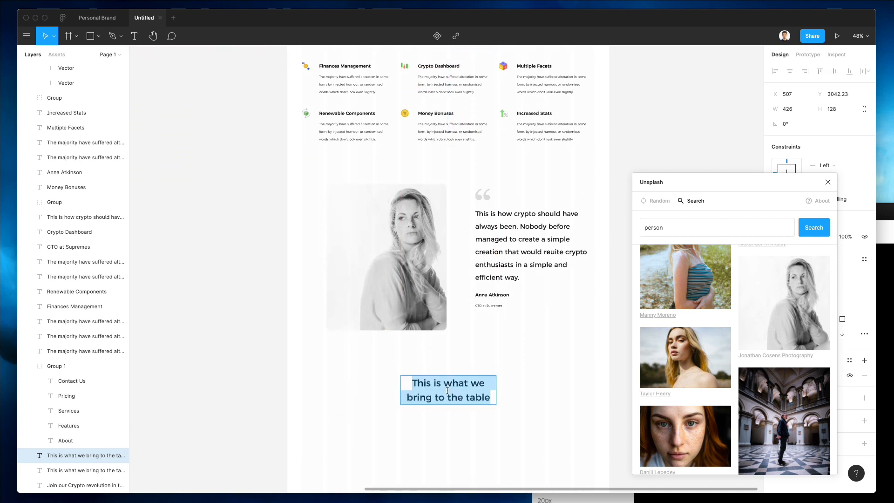
type("Jobs")
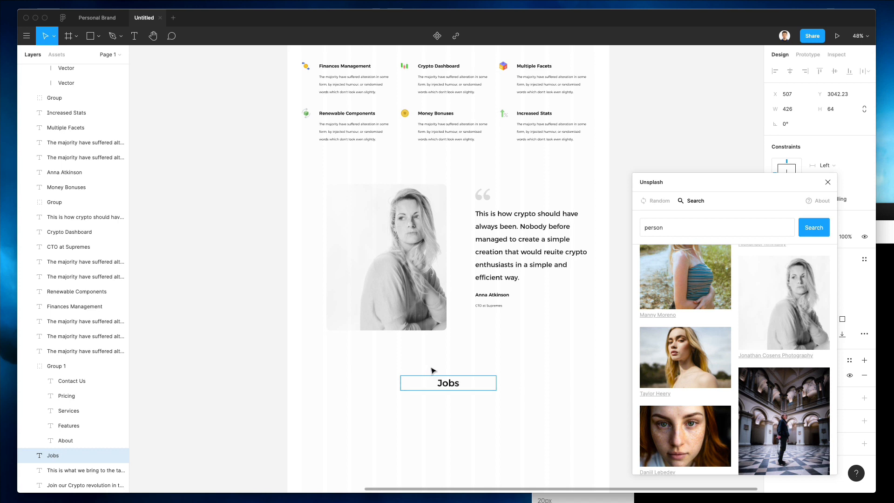
key("Escape")
key("Escape")
scroll(386, 361, "down", 3)
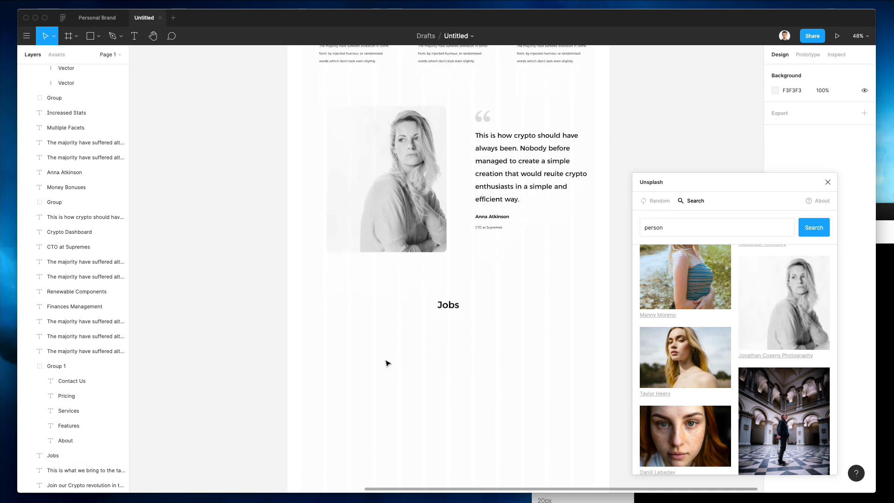
Step: Draw a rectangle over the Jobs area, send it behind the heading, and widen it to the page edge
key("r")
mouse_move(290, 273)
left_mouse_down()
mouse_move(600, 486)
mouse_move(605, 364)
left_mouse_up()
left_click_drag(433, 249, 433, 253)
key("super+bracketleft")
key("super+bracketleft")
key("super+bracketleft")
key("super+bracketleft")
key("super+bracketleft")
key("super+bracketleft")
key("super+bracketleft")
key("super+bracketleft")
key("super+bracketleft")
key("super+bracketleft")
key("super+bracketleft")
key("super+bracketleft")
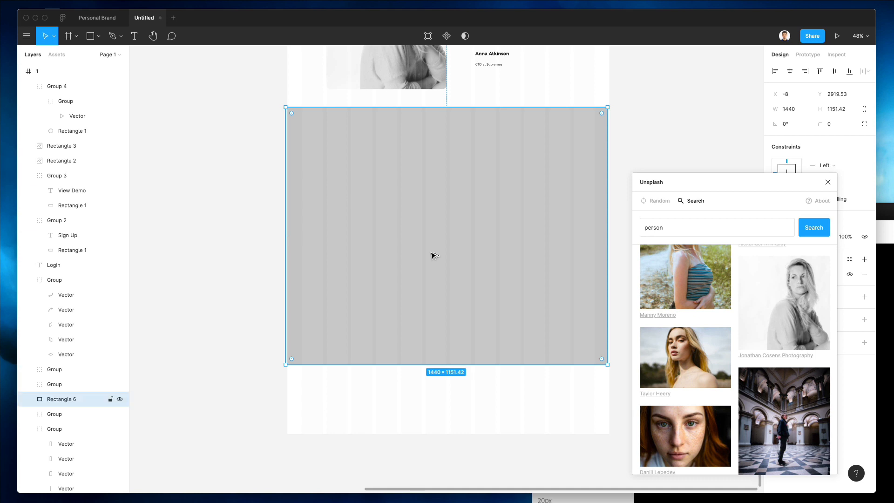
key("super+bracketleft")
key("super+bracketleft")
key("super+bracketleft")
key("super+bracketleft")
key("super+bracketleft")
key("super+bracketleft")
key("super+bracketleft")
key("super+bracketleft")
key("super+bracketleft")
key("super+bracketleft")
key("super+bracketleft")
key("super+bracketleft")
key("super+bracketleft")
key("super+bracketleft")
key("super+bracketleft")
key("super+bracketleft")
key("super+bracketleft")
key("super+bracketleft")
key("super+bracketleft")
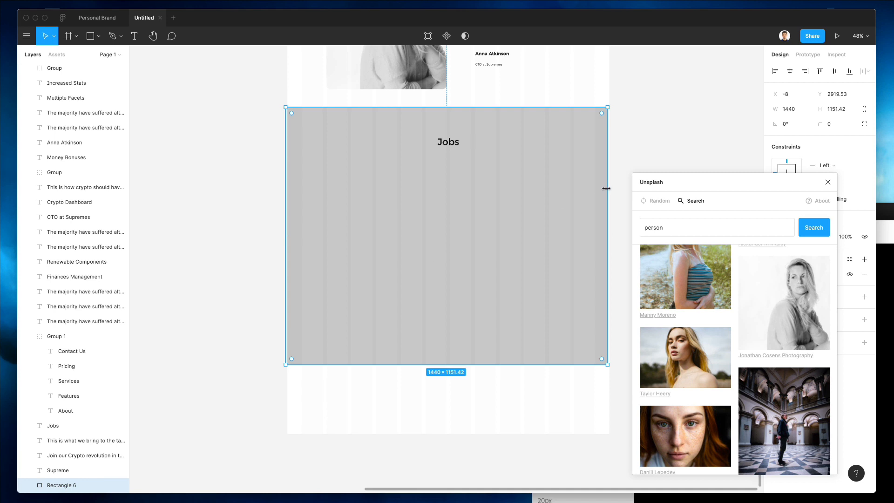
left_click_drag(606, 188, 610, 188)
scroll(601, 194, "up", 3)
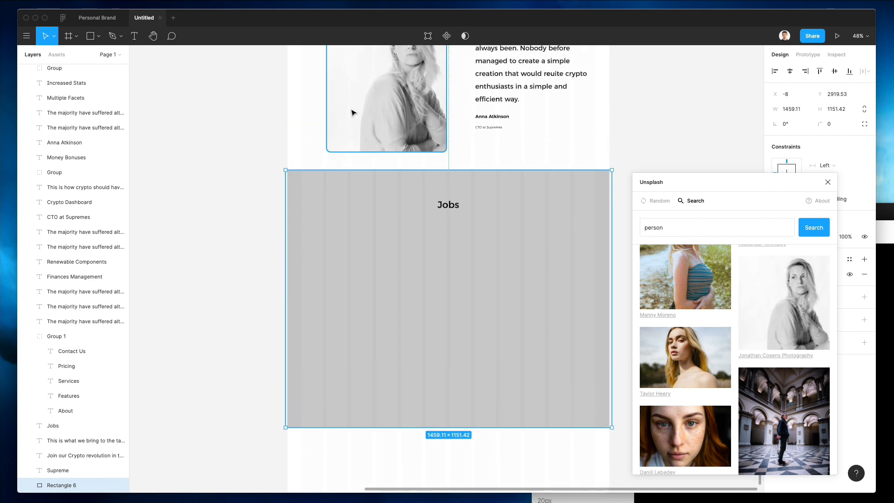
Step: Fill the background rectangle with near-white FBFBFB and close the Unsplash search
key("i")
left_click(333, 112)
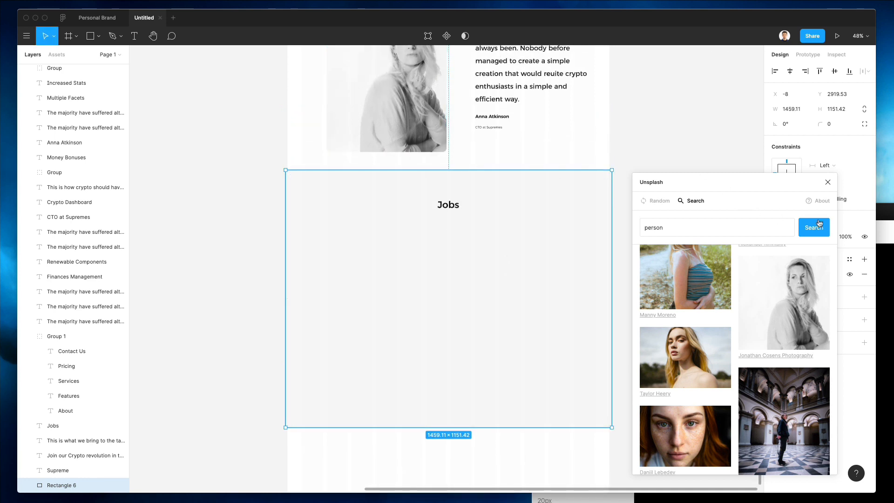
left_click(828, 182)
left_click(775, 274)
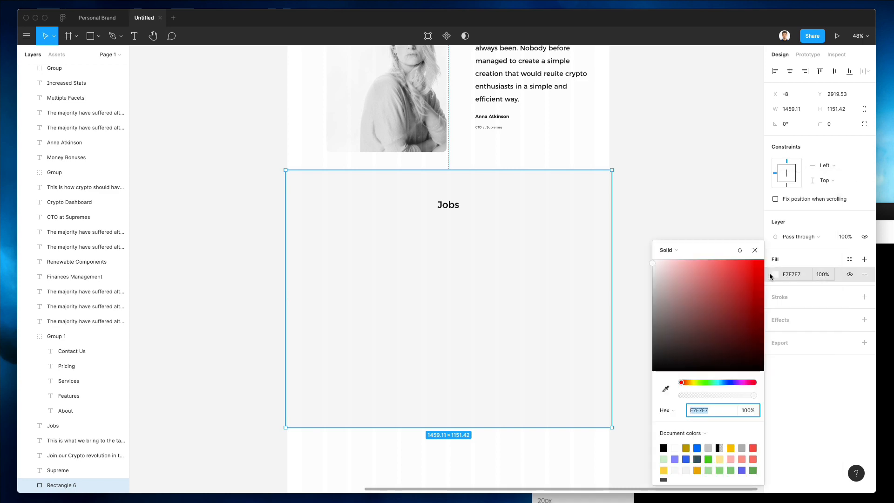
scroll(692, 376, "up", 10)
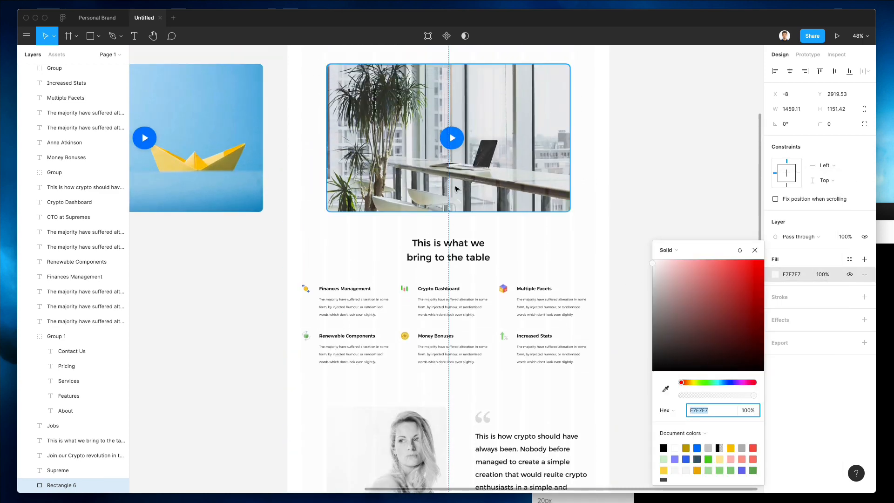
left_click(665, 389)
left_click(463, 138)
scroll(559, 279, "down", 10)
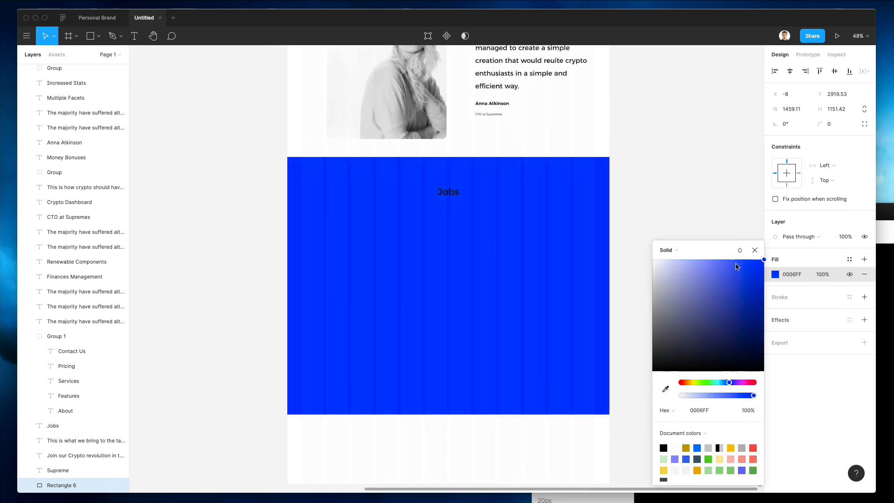
left_click(654, 265)
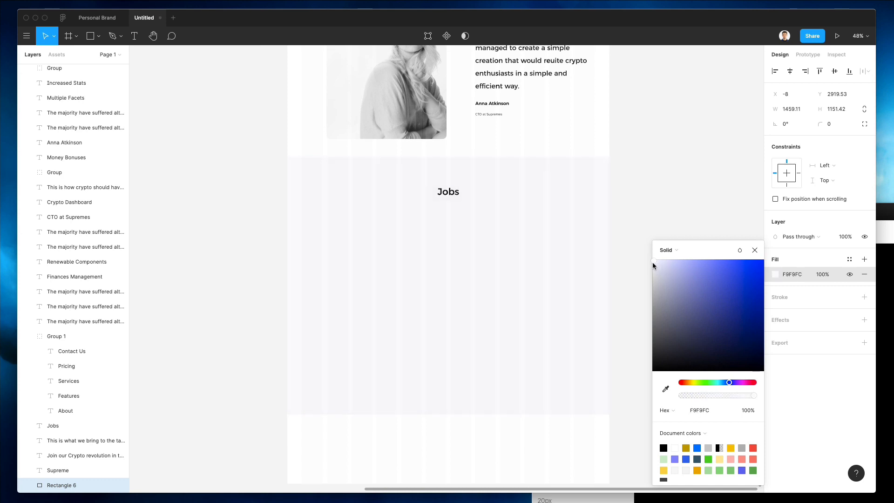
left_click_drag(653, 265, 651, 265)
left_click(630, 185)
Step: Lock the 1459.11 × 1151.42 background rectangle in place
left_click(560, 214)
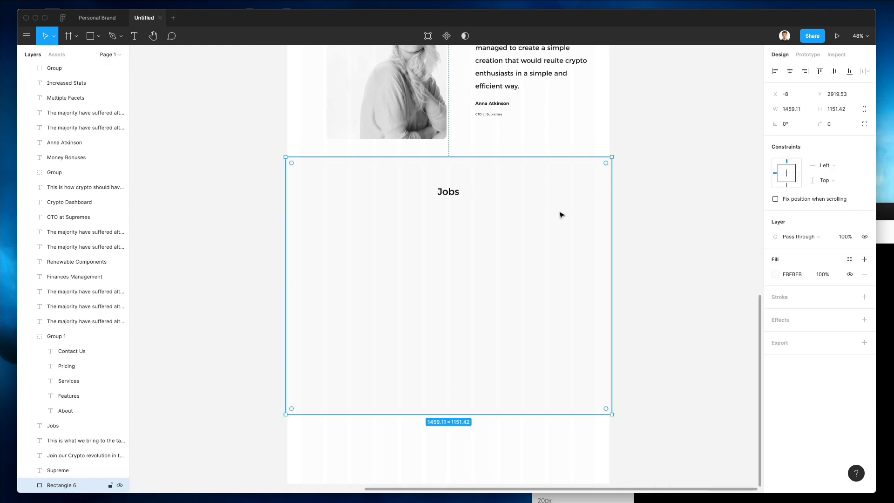
right_click(565, 214)
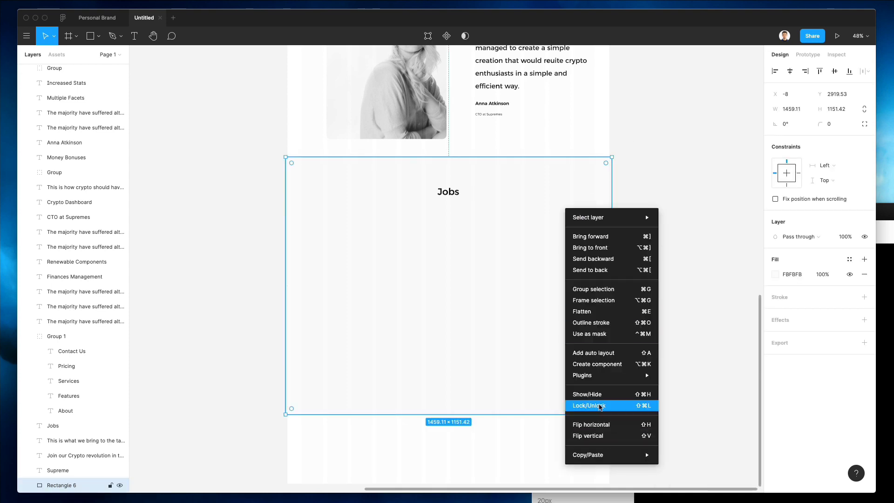
left_click(599, 404)
left_click(516, 295)
scroll(516, 295, "up", 5)
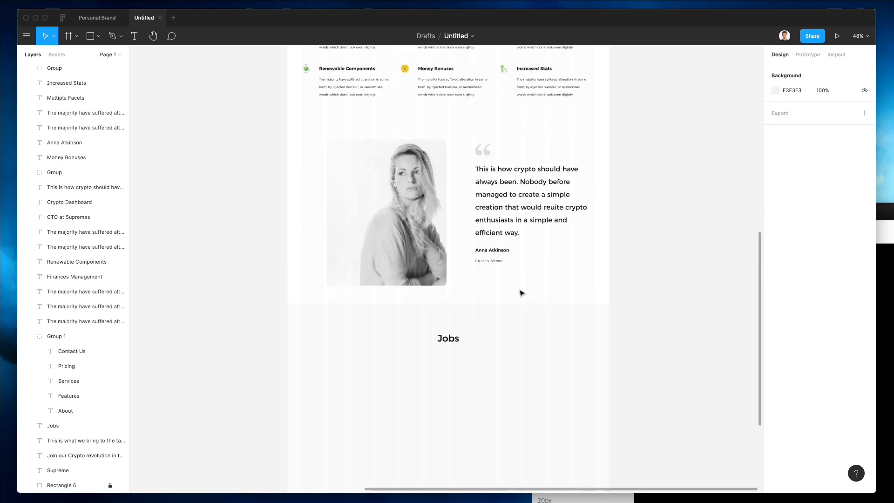
Step: Draw a card rectangle of about 1090 × 150 below the Jobs heading
key("r")
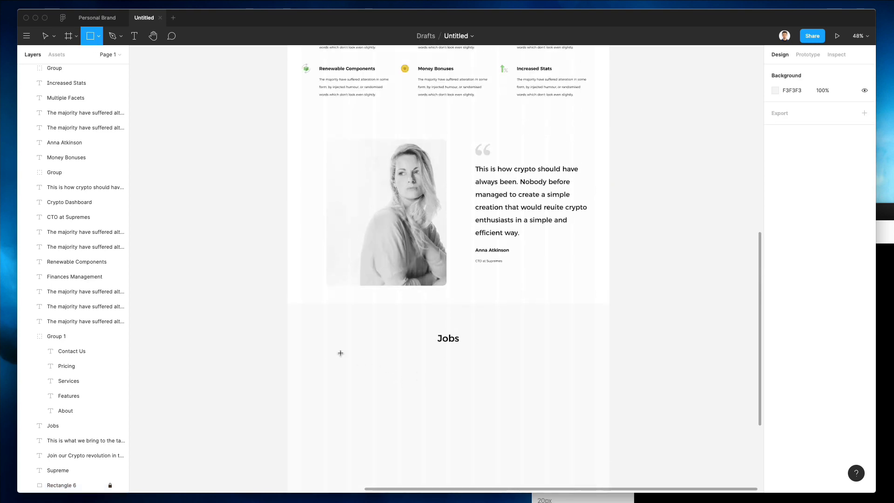
left_click_drag(326, 350, 570, 395)
scroll(506, 339, "up", 5)
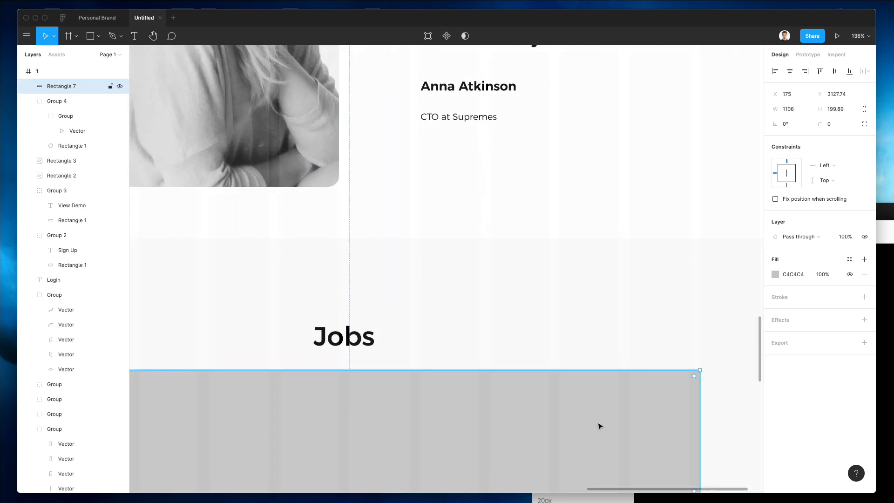
left_click_drag(614, 421, 646, 419)
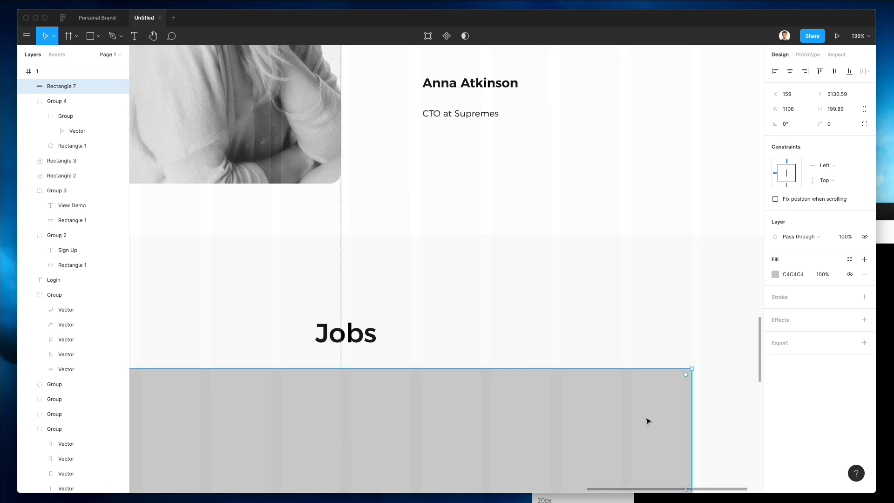
scroll(383, 359, "down", 5)
scroll(383, 359, "left", 5)
left_click_drag(221, 292, 234, 268)
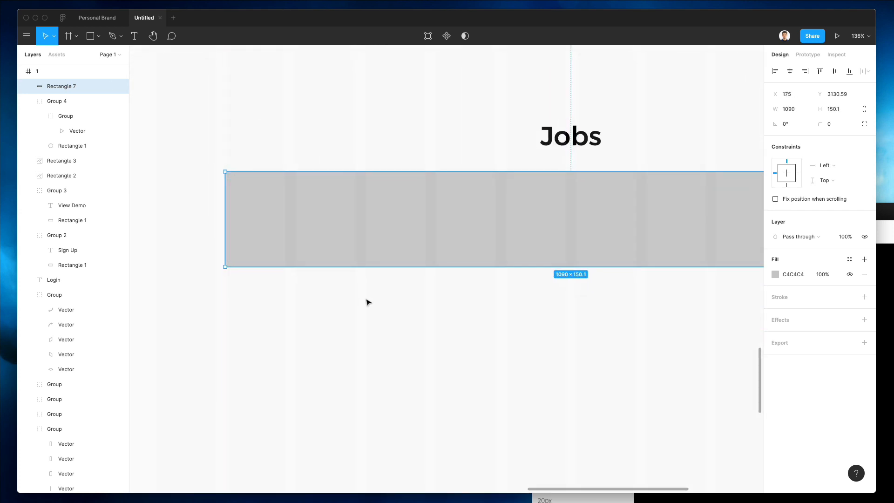
scroll(367, 303, "up", 3)
left_click_drag(474, 293, 471, 321)
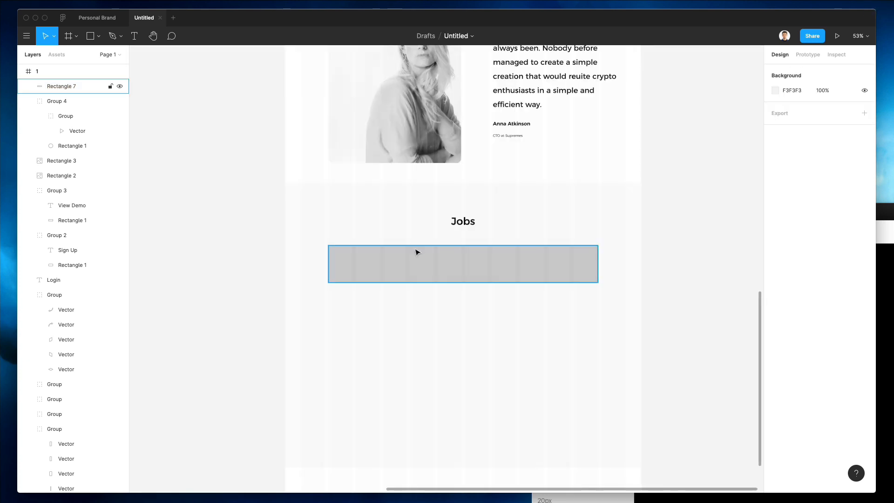
Step: Give the card 9 px rounded corners, a white fill, and a 1 px black stroke
left_click(416, 251)
scroll(367, 278, "up", 3)
scroll(430, 247, "right", 5)
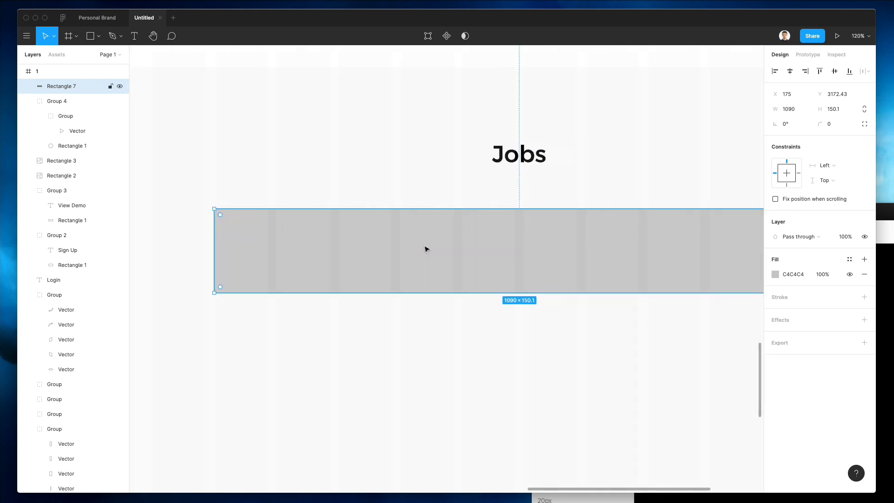
left_click_drag(822, 125, 36, 124)
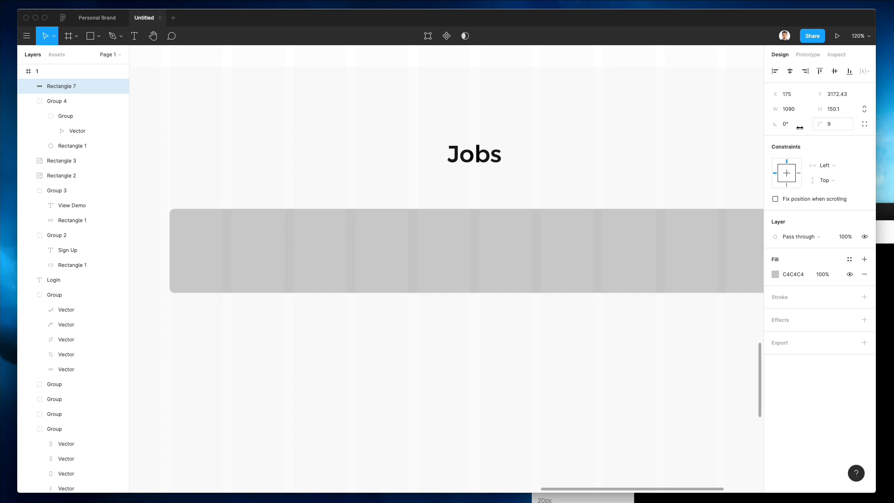
left_click_drag(799, 127, 282, 182)
left_click(775, 275)
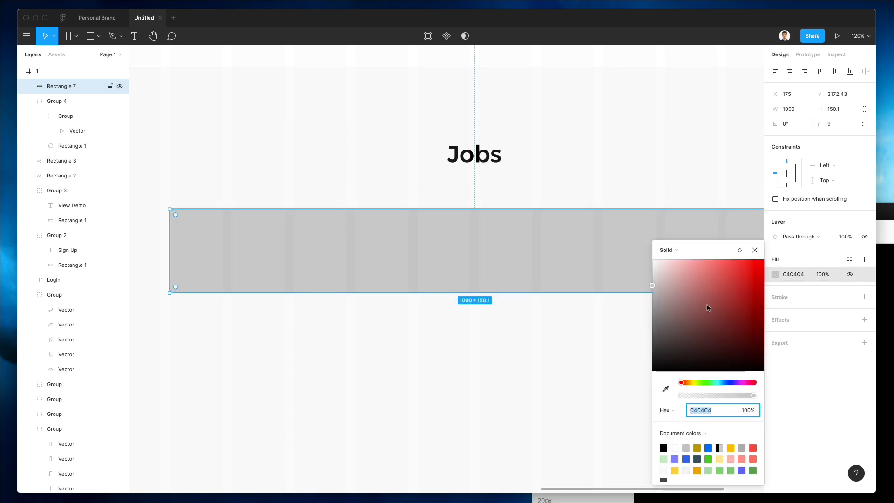
left_click_drag(708, 308, 488, 143)
left_click(286, 158)
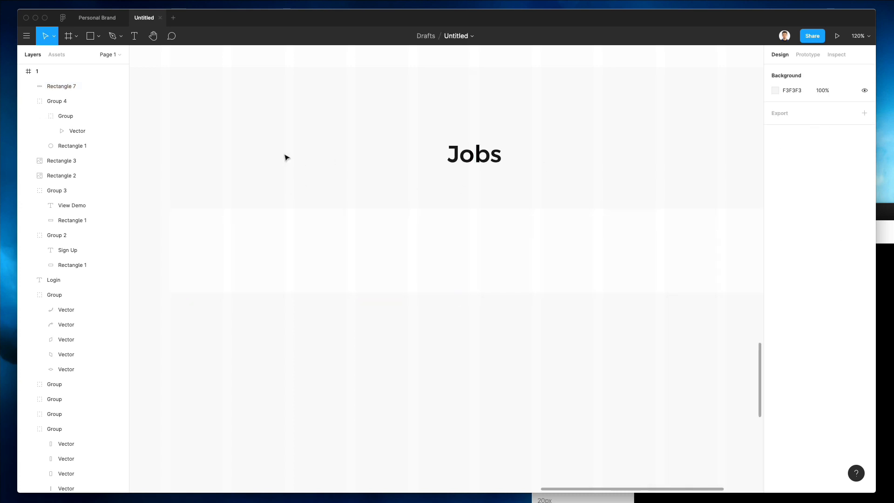
left_click(253, 229)
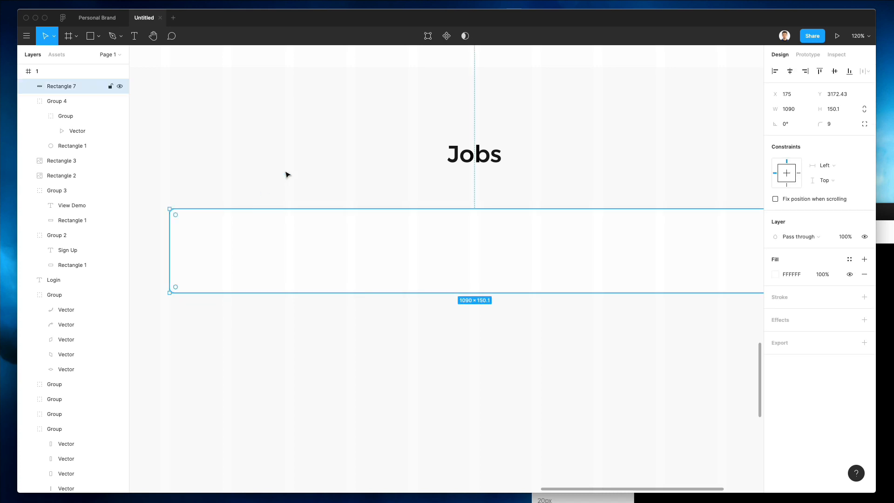
left_click(779, 298)
left_click(294, 167)
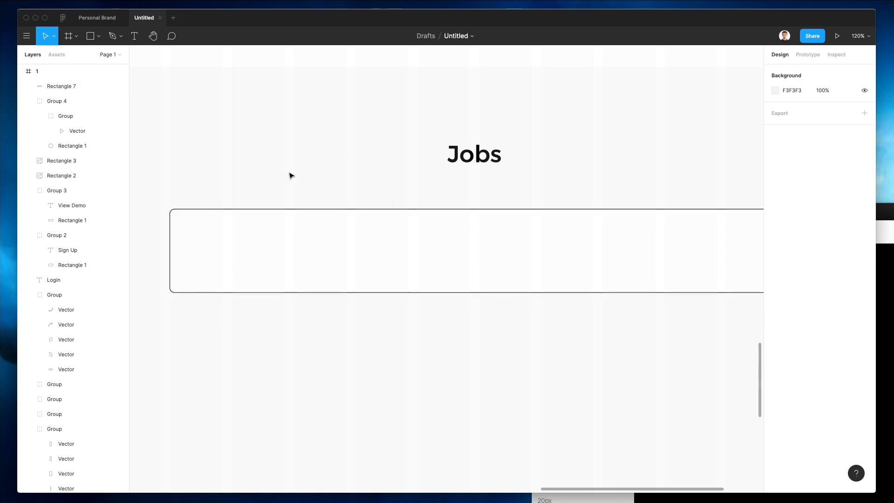
Step: Paste the author name and 'CTO at Supremes' title into the Jobs card
scroll(293, 175, "up", 10)
left_click(581, 412)
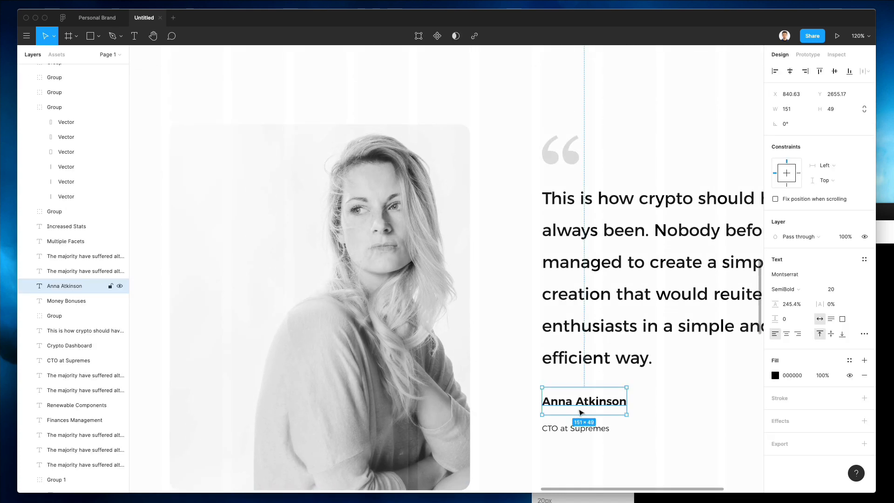
left_click(579, 426, "shift")
scroll(389, 299, "down", 10)
left_click(256, 291)
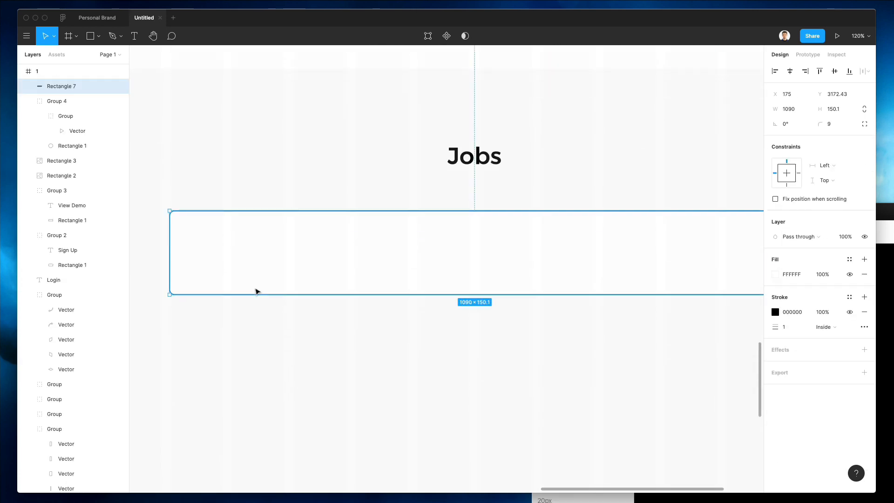
key("ctrl+v")
Step: Copy the name and title pair into the Jobs card and retype the heading as 'Head of UI/UX'
left_click_drag(583, 89, 545, 92)
left_click_drag(608, 93, 267, 381)
left_click(240, 395)
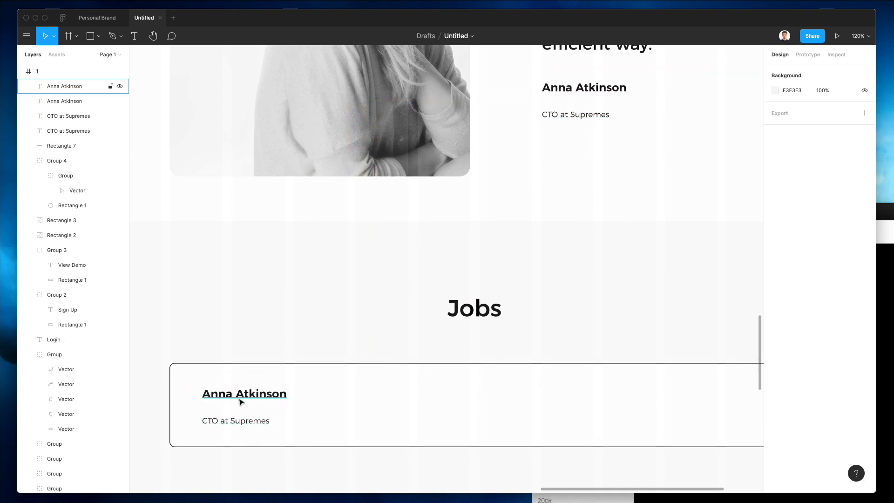
double_click(239, 395)
type("Head of UI/UX")
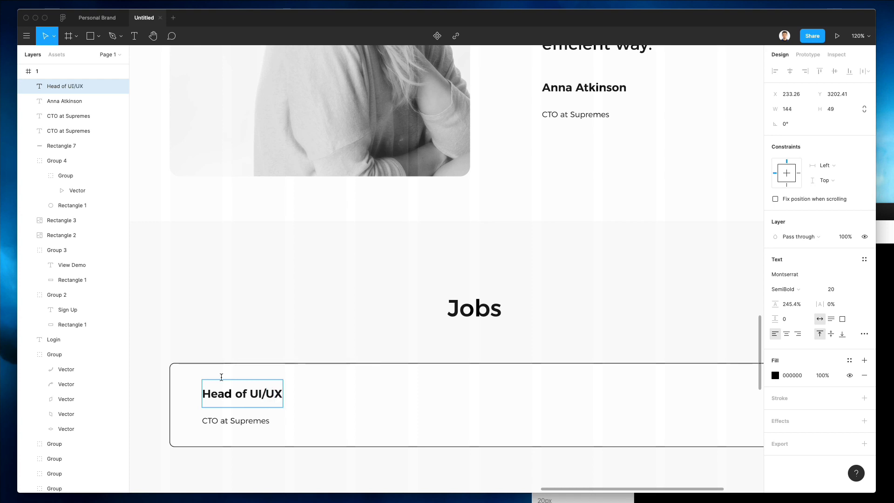
key("Escape")
Step: Nudge the subtitle right, set it to Auto width, and retype it as 'New York, NY'
left_click_drag(260, 419, 273, 422)
left_click(818, 319)
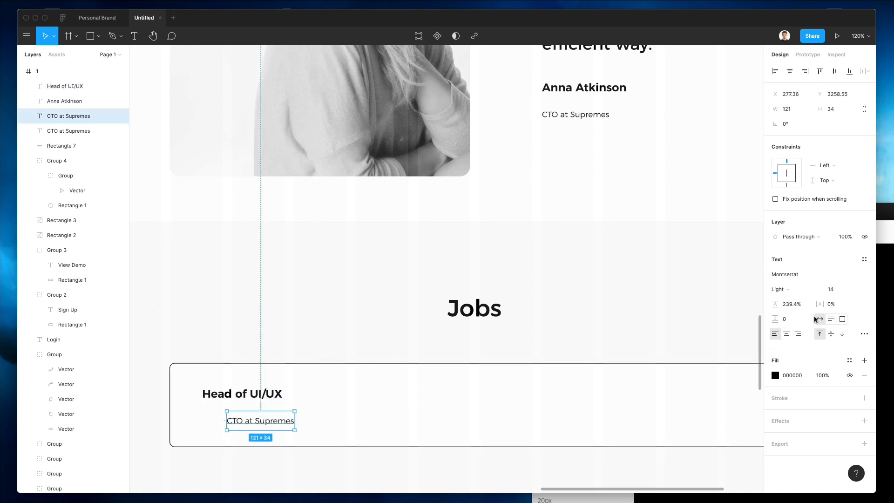
double_click(259, 421)
type("New York, NY")
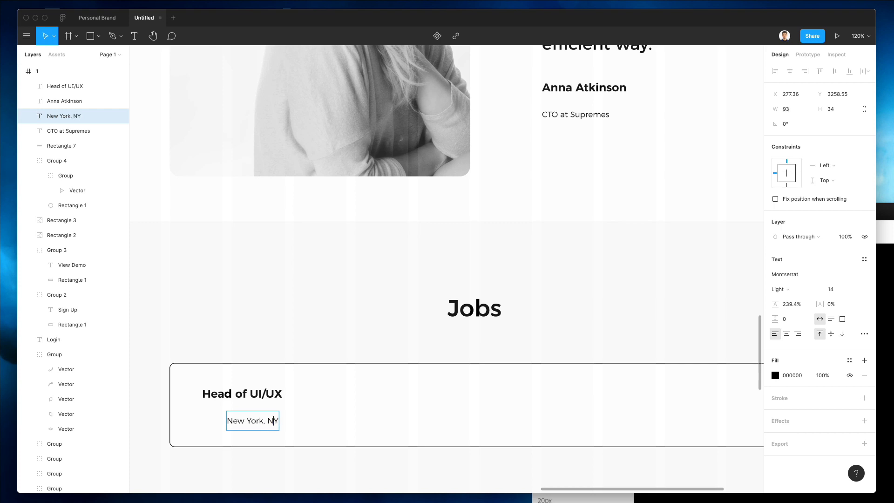
Step: Search Nucleo for 'locat', filter to Outline, and drop the two-pin location icon beside New York, NY
left_click(884, 270)
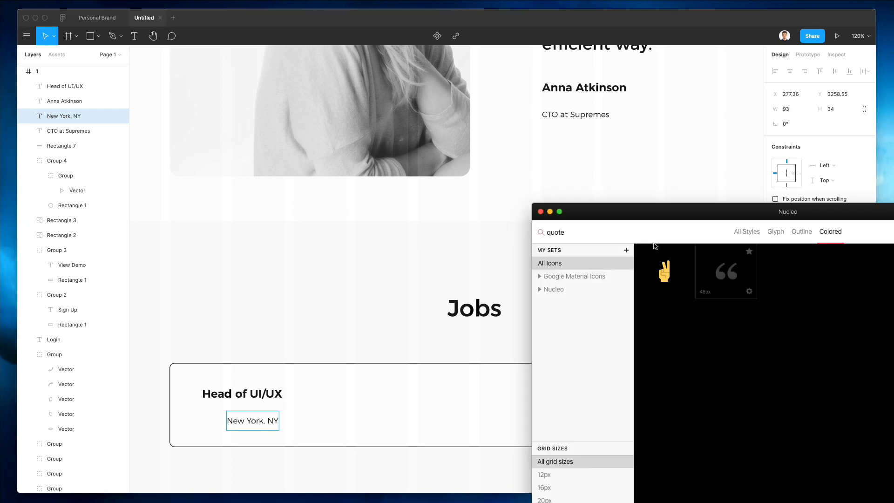
double_click(590, 237)
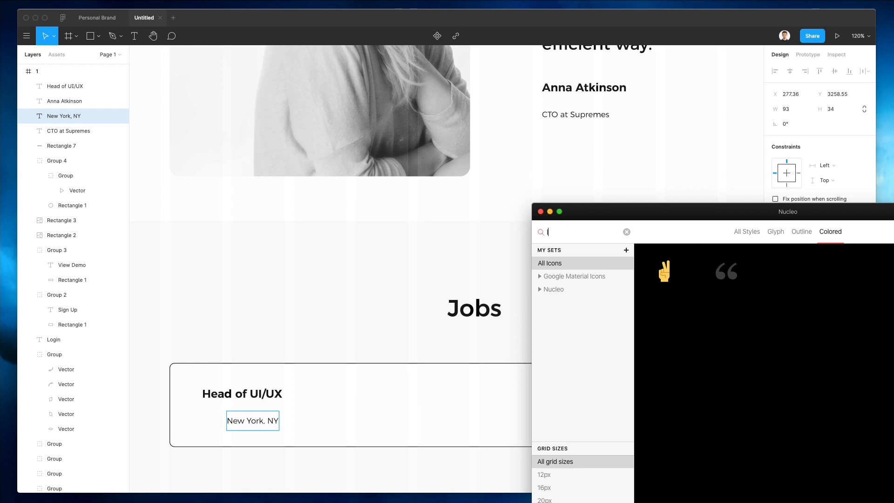
type("locat")
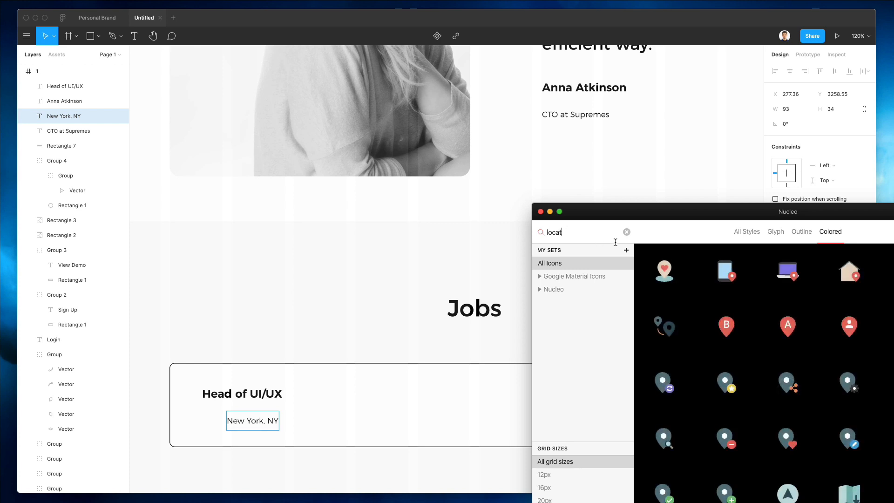
scroll(820, 315, "down", 3)
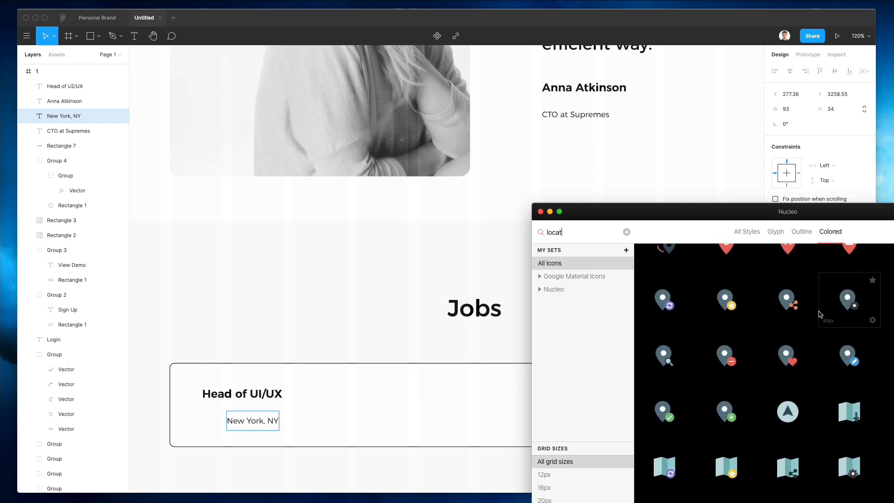
scroll(819, 314, "down", 8)
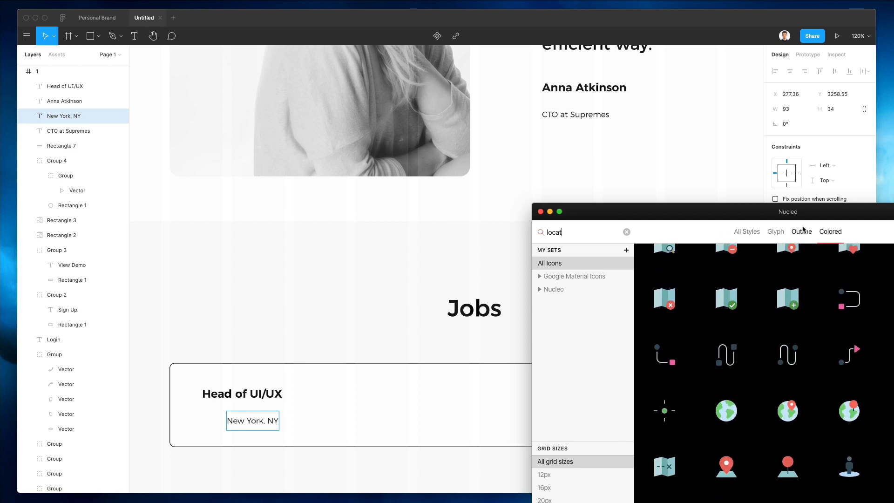
left_click(801, 232)
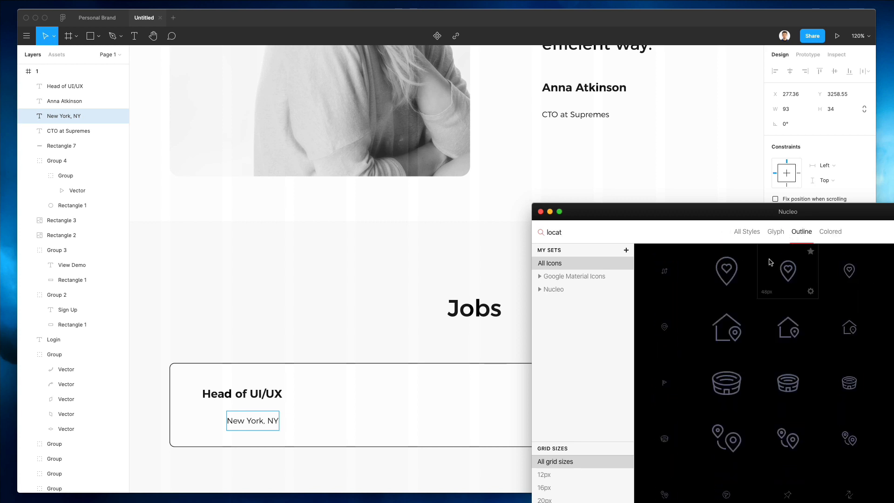
scroll(771, 264, "down", 6)
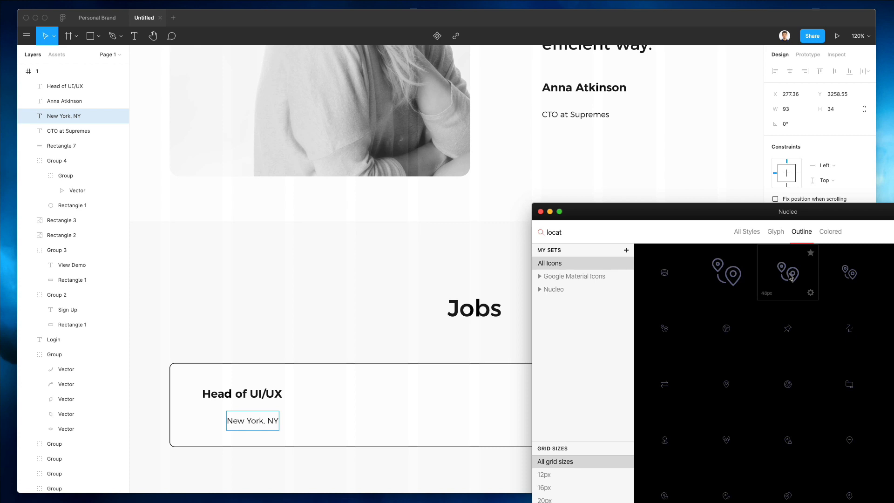
left_click_drag(217, 416, 215, 416)
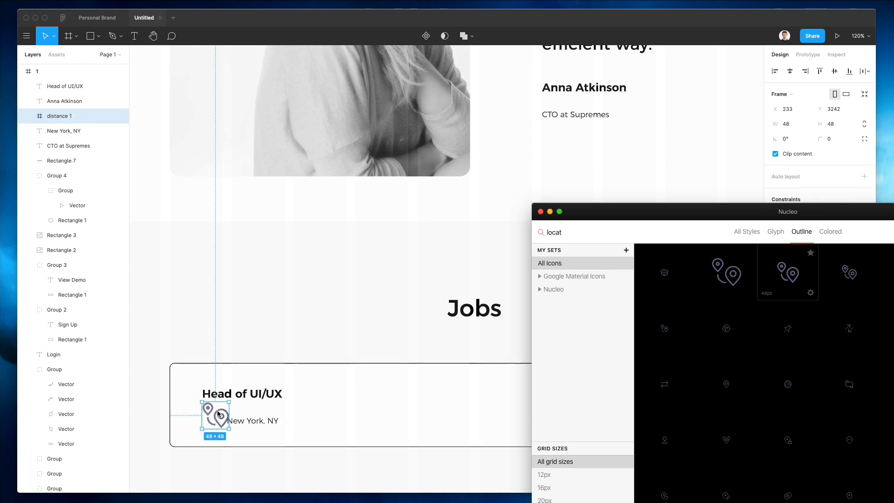
Step: Search 'hour' and drop the outline clock icon to the right of the location icon
double_click(567, 231)
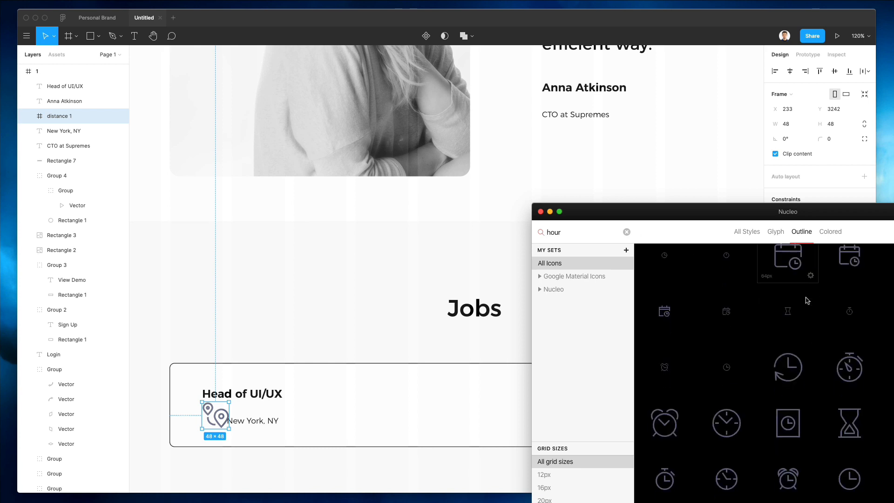
scroll(810, 292, "down", 3)
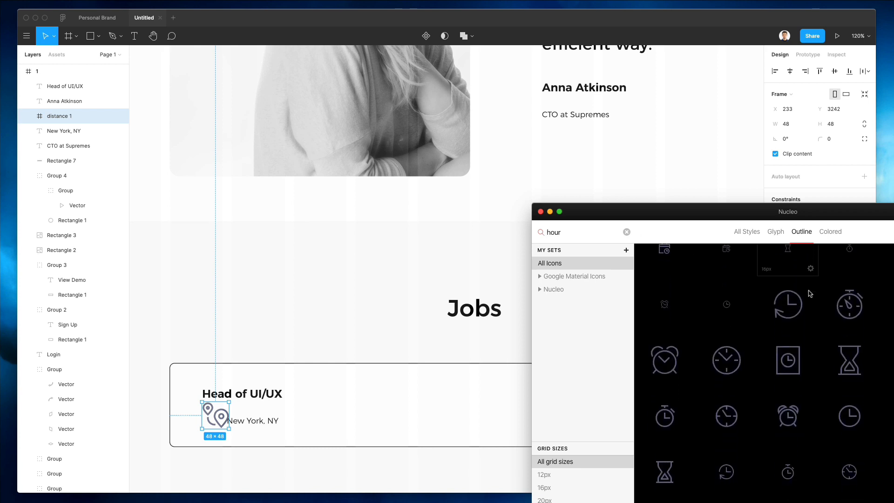
scroll(847, 372, "down", 2)
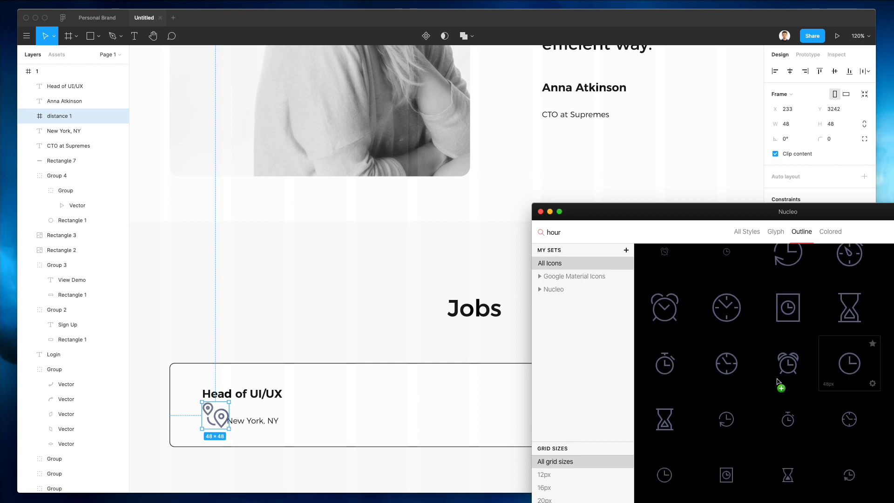
left_click_drag(776, 379, 398, 429)
left_click_drag(319, 426, 322, 427)
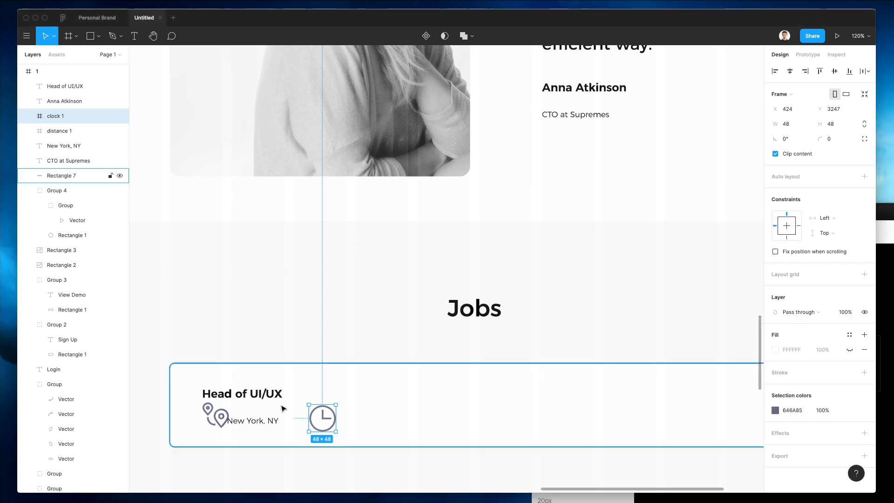
scroll(279, 407, "up", 5)
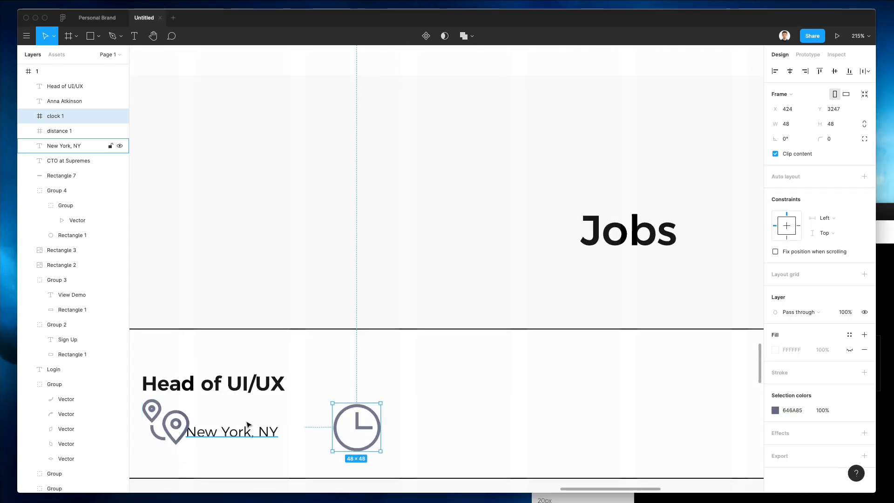
Step: Unwrap the location and clock icons from their Nucleo frames
left_click(184, 414, "shift")
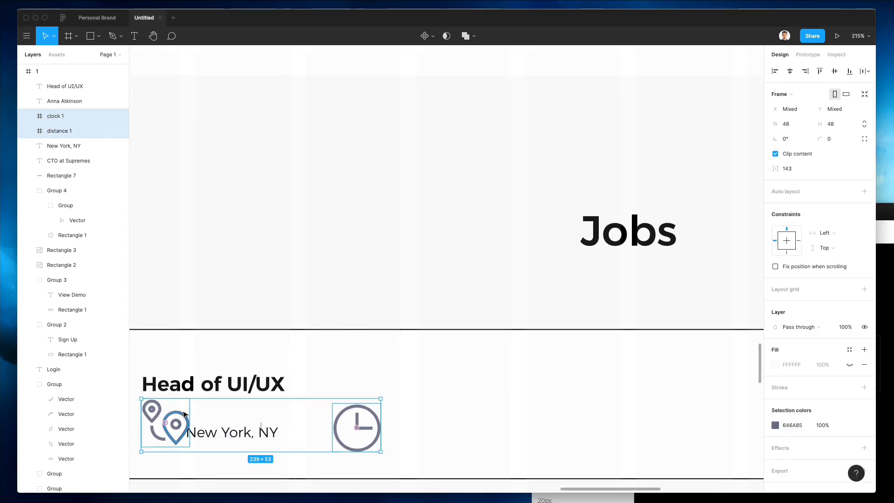
key("super+shift+g")
left_click(246, 292)
scroll(253, 317, "left", 3)
left_click(319, 426)
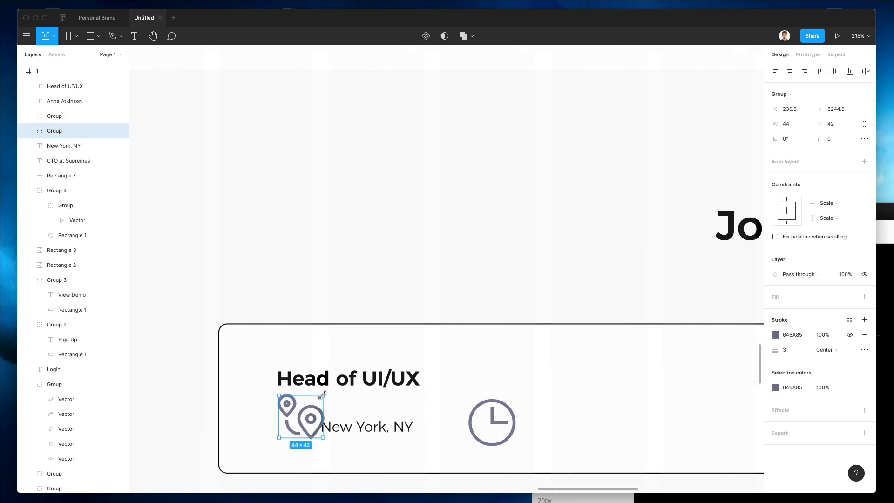
Step: Shrink the location icon to about 25 px and align it with the New York, NY text
left_click_drag(322, 394, 298, 425)
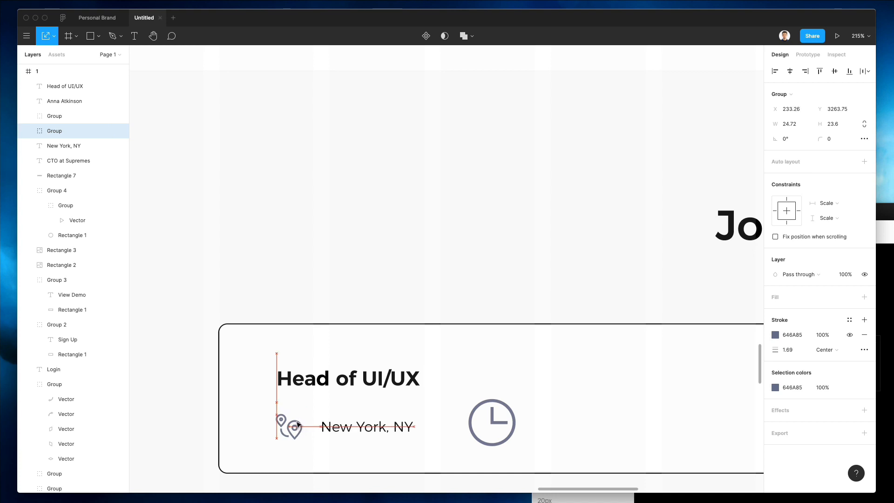
left_click(374, 429, "shift")
left_click_drag(375, 431, 376, 427)
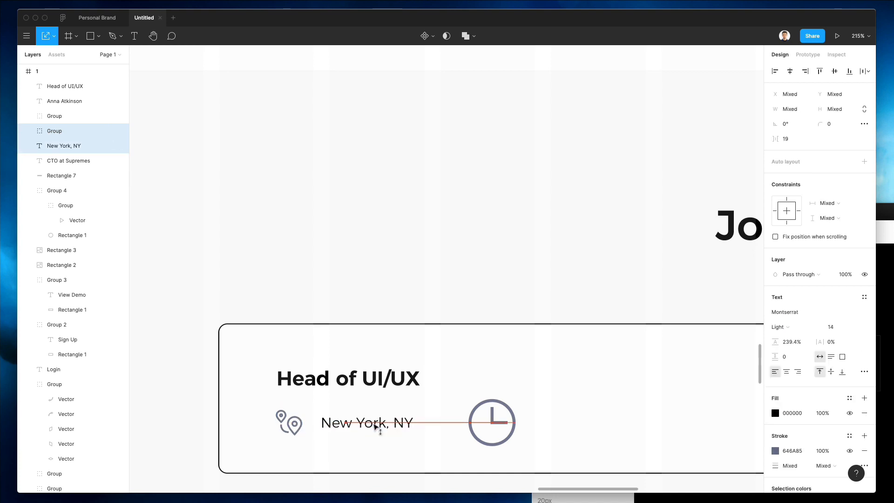
left_click(336, 298)
left_click(374, 426)
key("shift+Left")
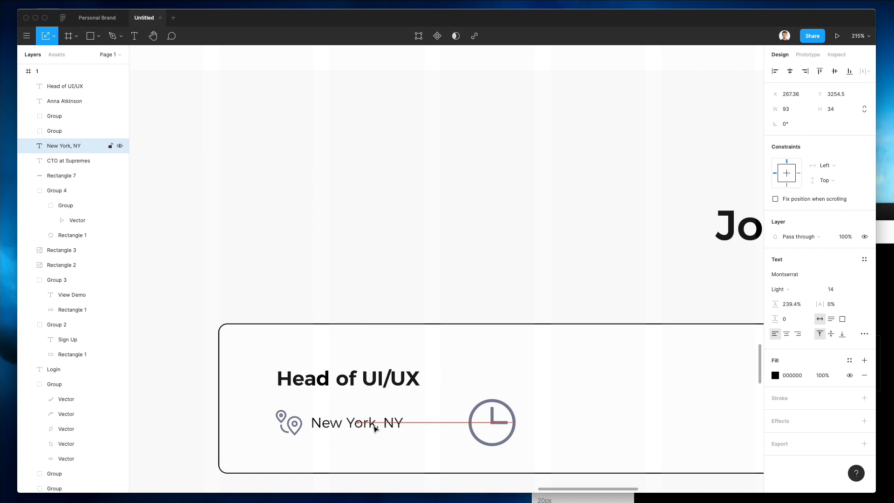
key("Right")
key("Right")
key("Right")
key("Right")
Step: Give the location pin a blue 0066FF stroke, like the play-button circle
left_click(295, 424)
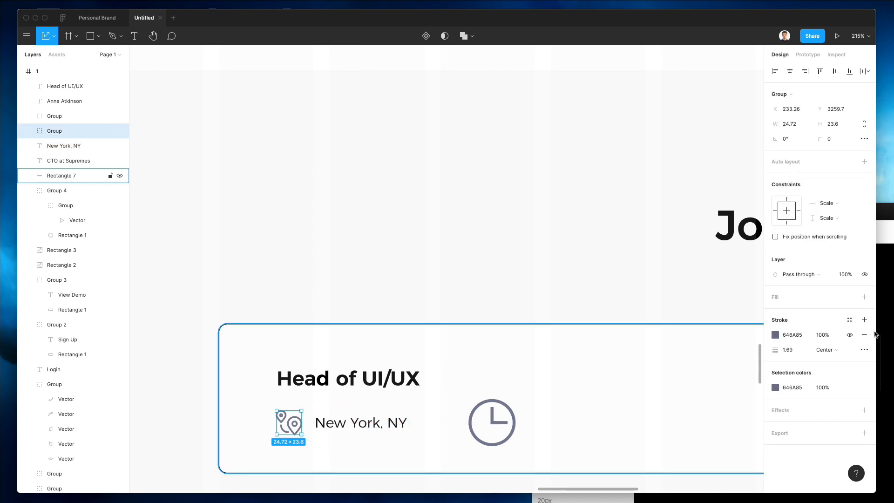
left_click(775, 335)
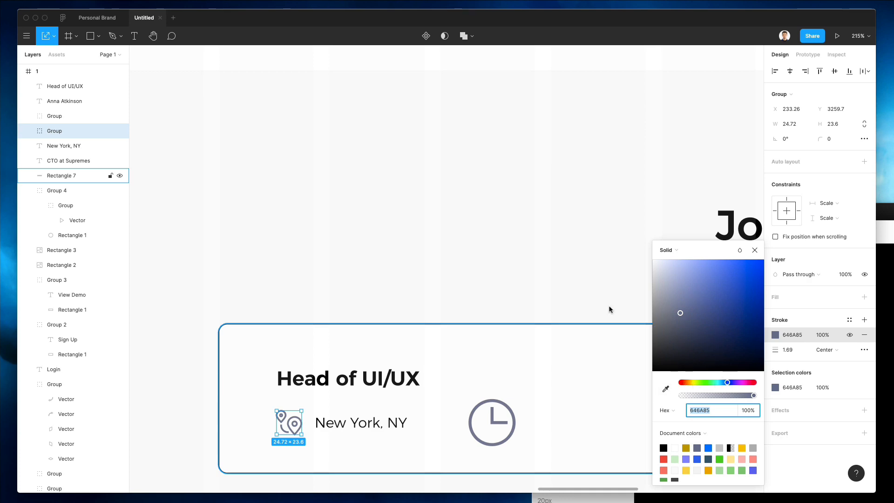
scroll(442, 301, "down", 3, "ctrl")
scroll(443, 301, "up", 20)
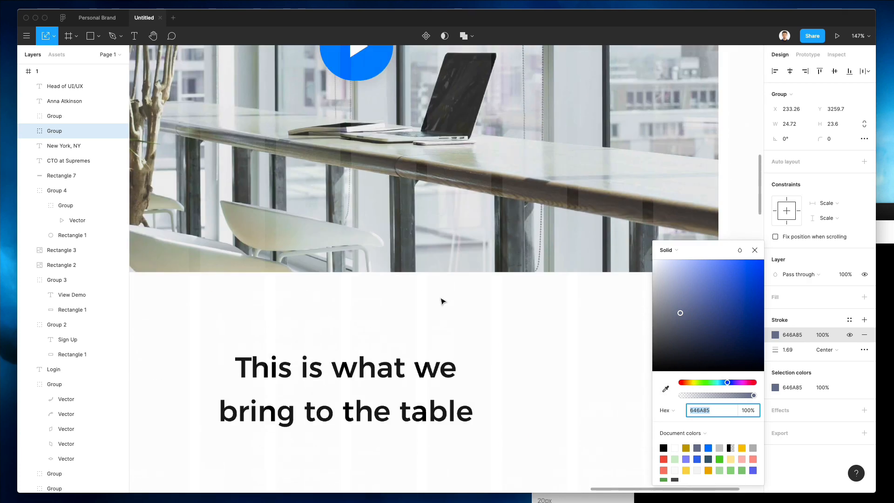
scroll(442, 301, "up", 3)
type("0066FF")
key("Return")
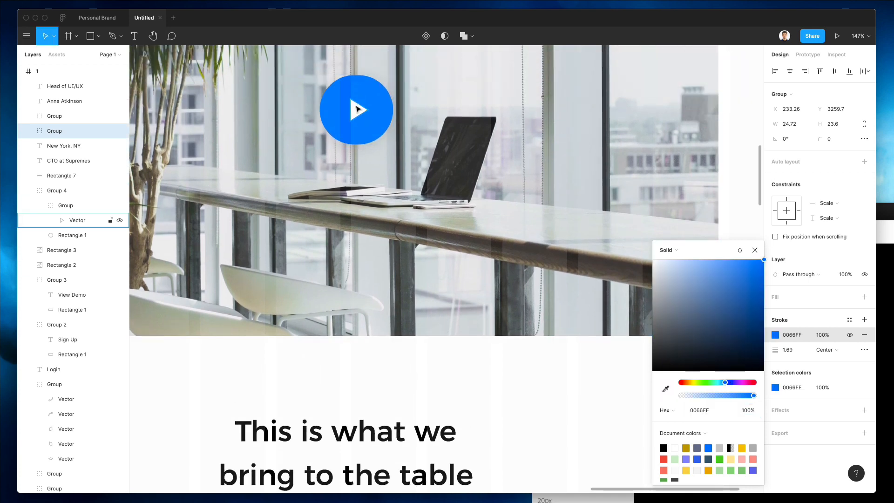
left_click(356, 109)
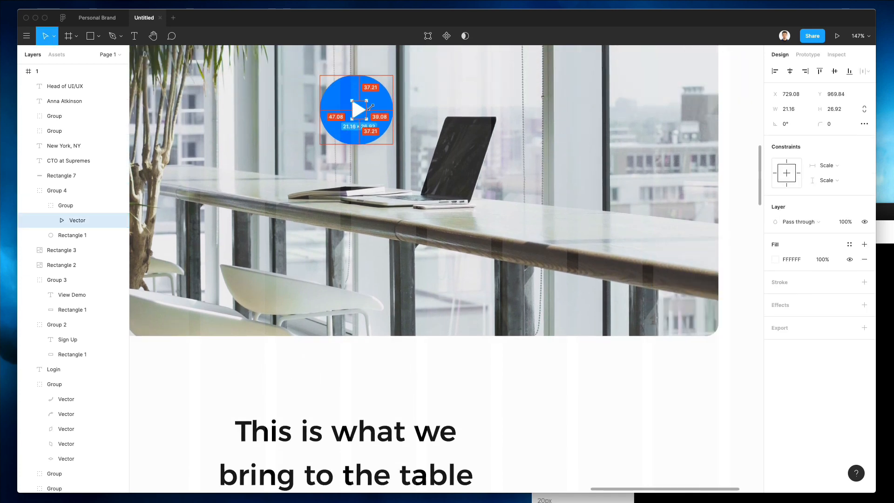
left_click(564, 386)
scroll(565, 382, "down", 3, "ctrl")
left_click(415, 180)
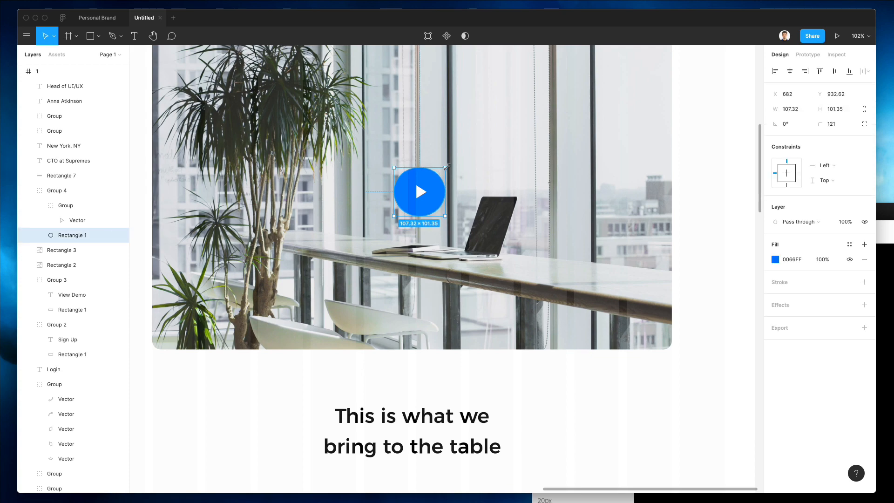
left_click(619, 436)
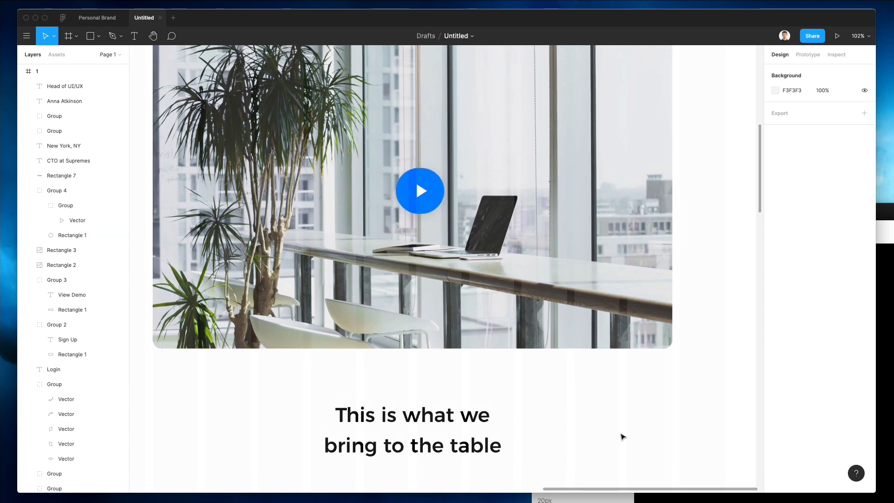
Step: Move the clock icon onto the New York, NY label and shrink it to about 24 px
scroll(622, 436, "up", 4)
scroll(622, 437, "down", 15)
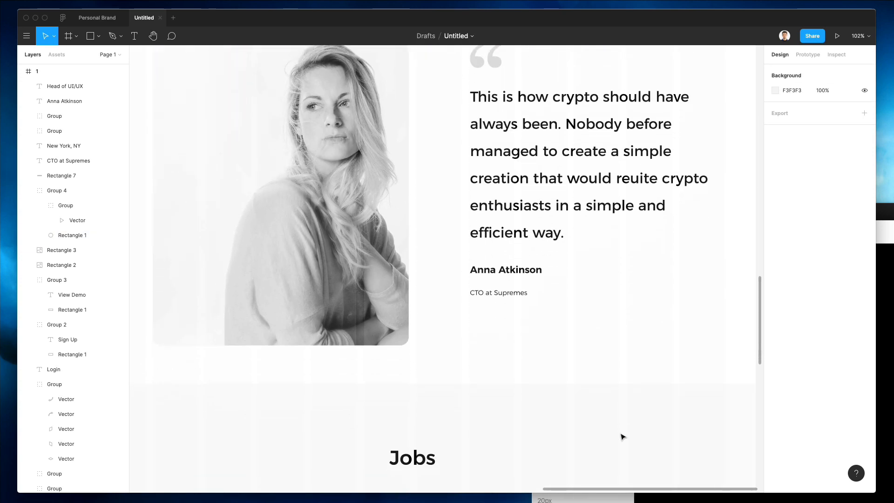
scroll(622, 436, "down", 5)
scroll(261, 264, "up", 6, "ctrl")
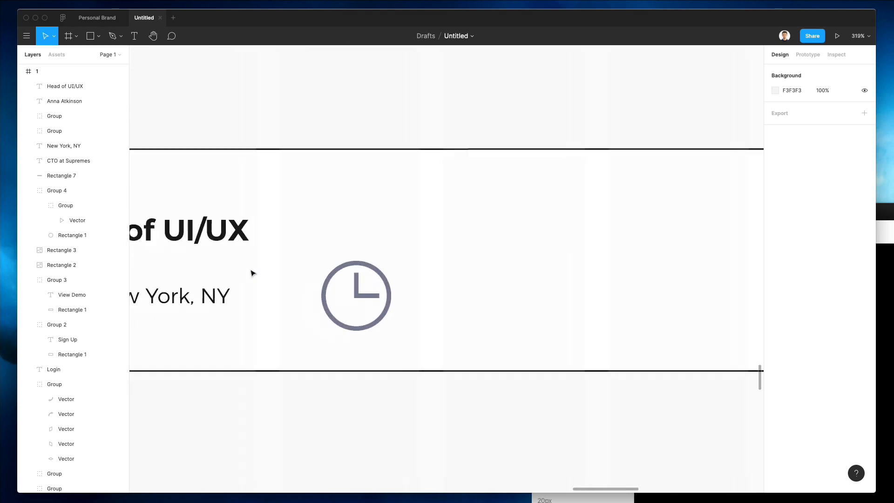
scroll(251, 270, "left", 4)
scroll(250, 271, "down", 1)
left_click(454, 264)
left_click_drag(460, 259, 317, 263)
left_click(465, 263)
scroll(471, 262, "left", 5)
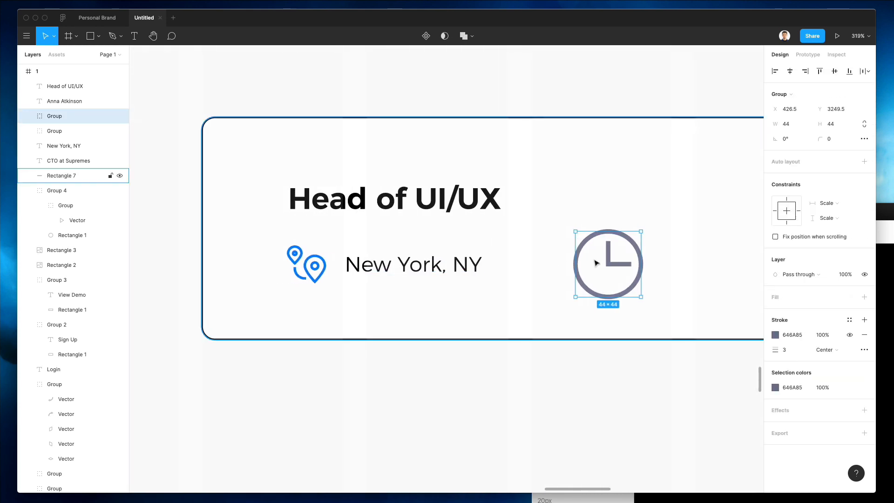
left_click_drag(595, 263, 357, 278)
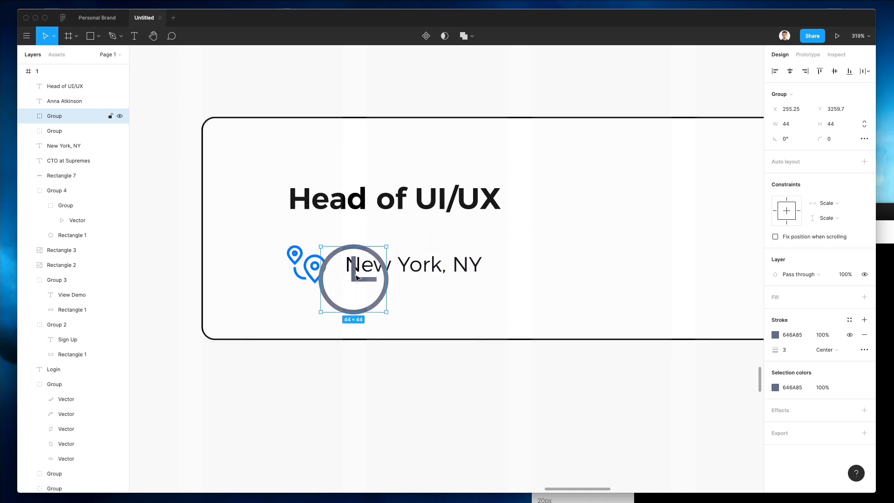
left_click_drag(384, 309, 348, 266)
scroll(349, 267, "down", 5)
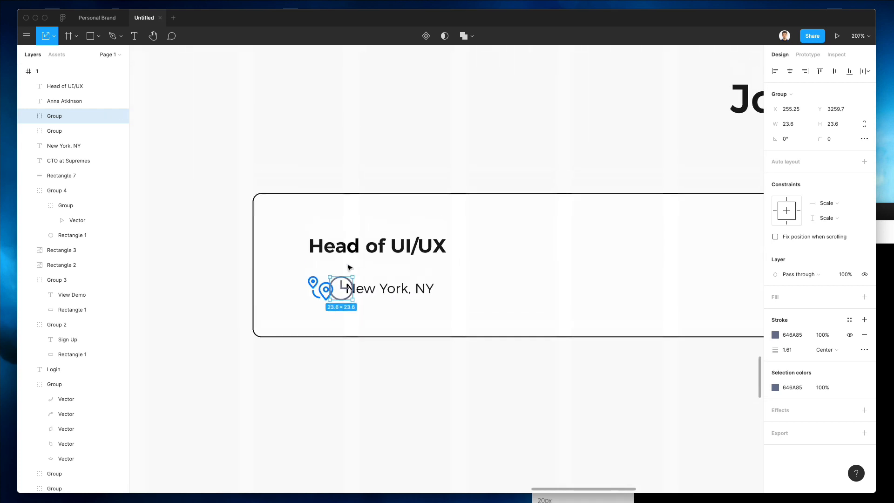
scroll(349, 266, "up", 10)
scroll(349, 267, "down", 5)
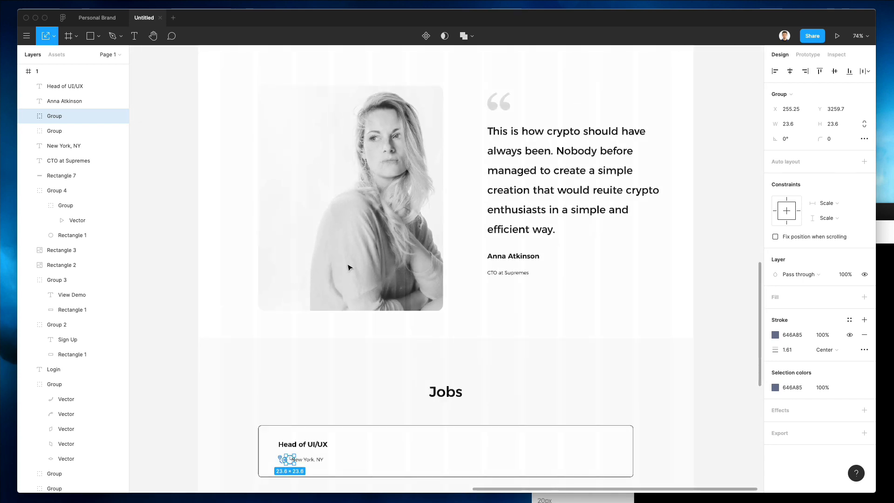
scroll(348, 266, "up", 5)
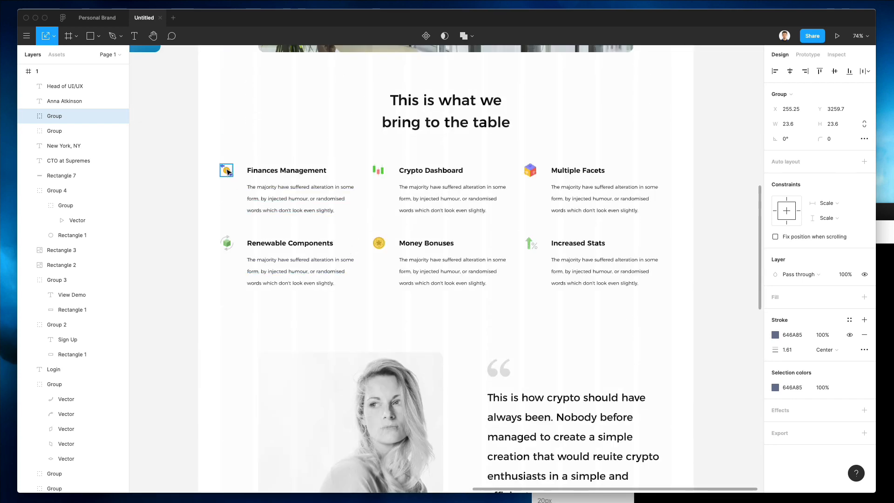
Step: Make the clock yellow F7BF26 like the Finances icon and place it right of New York, NY
left_click(227, 172)
scroll(415, 345, "down", 7)
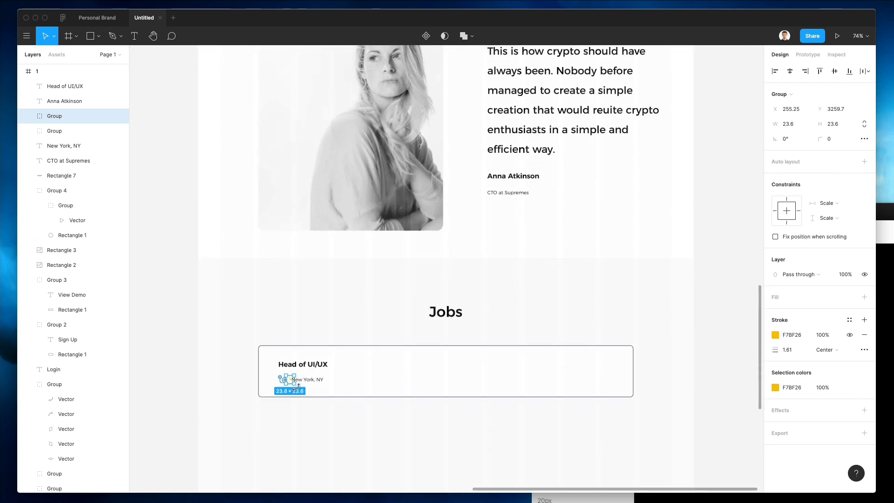
scroll(294, 385, "up", 5)
left_click_drag(275, 370, 403, 370)
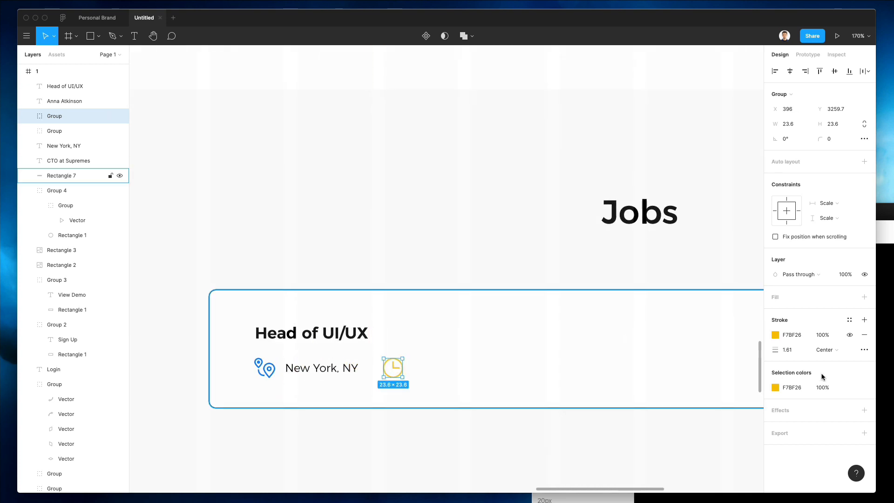
Step: Set the clock's stroke weight to 2 and give the location pin a thinner stroke
left_click(798, 350)
type("2")
key("Return")
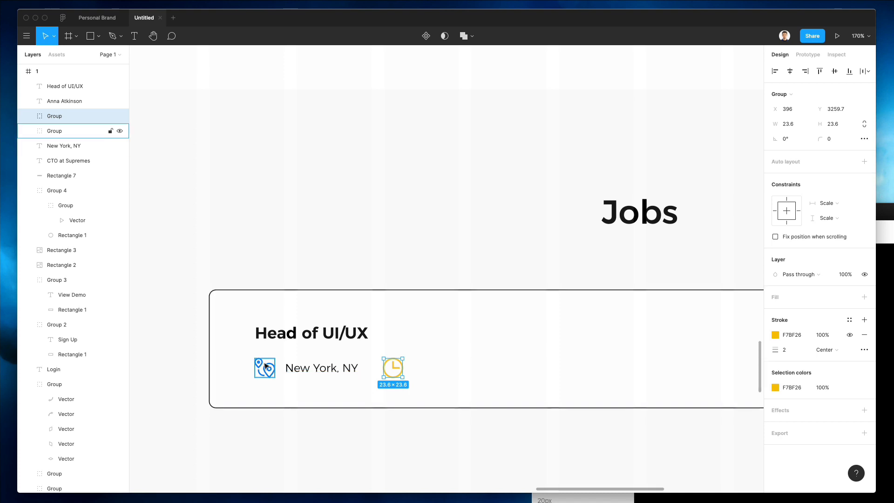
left_click(265, 367)
left_click(787, 350)
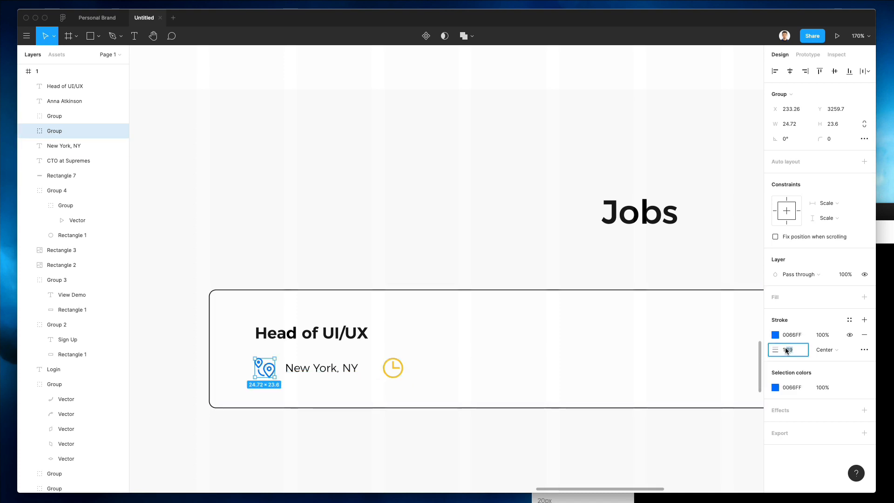
type("8")
key("Return")
Step: Shrink the clock slightly to match the pin and duplicate New York, NY beside it
scroll(516, 359, "down", 3)
left_click(426, 363)
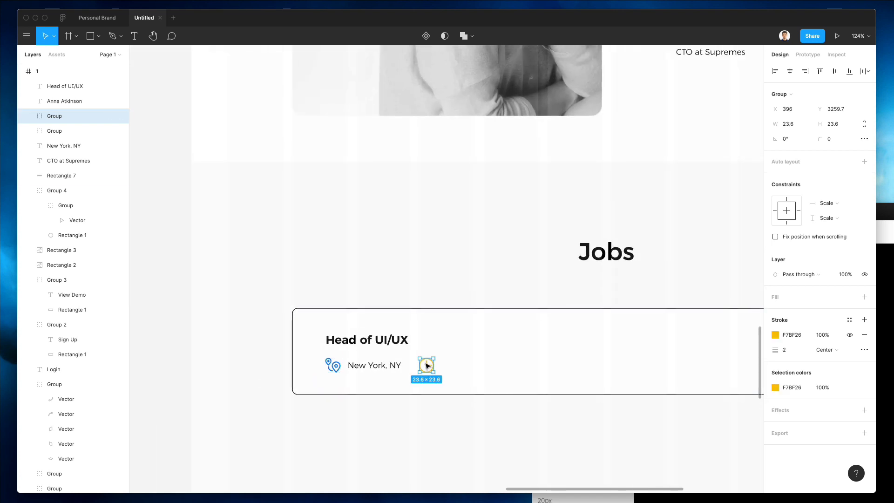
scroll(427, 366, "up", 6)
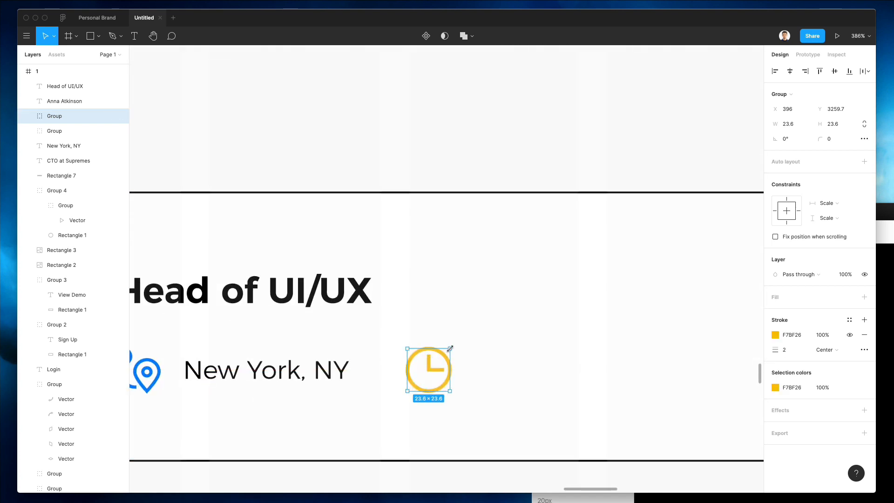
left_click_drag(450, 347, 448, 350)
left_click_drag(287, 362, 563, 373)
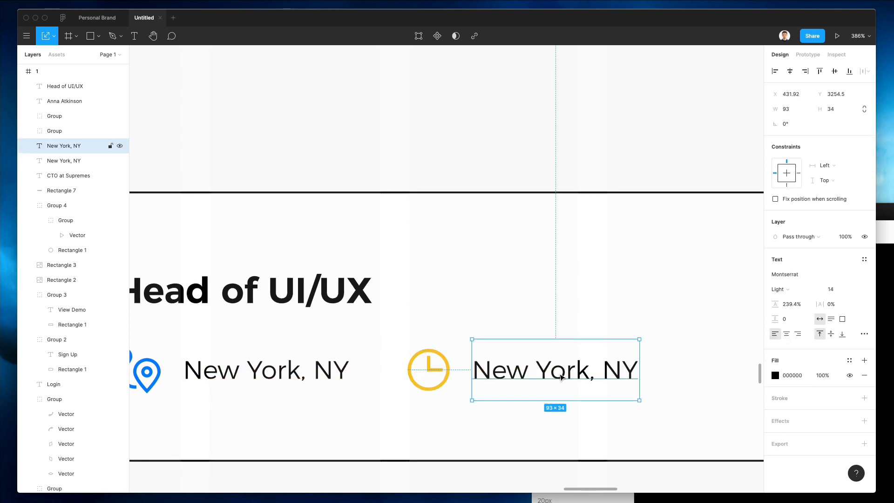
Step: Change the copied label's text to 'Full-time'
double_click(559, 373)
type("Full-")
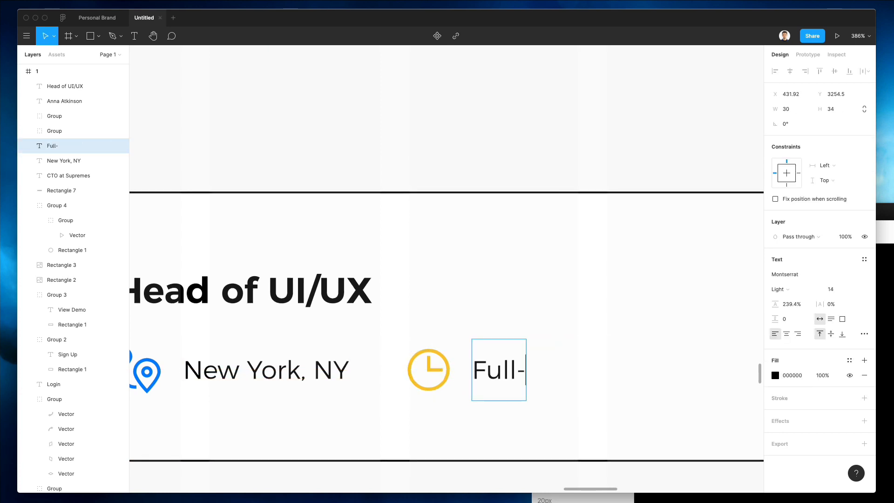
type("time")
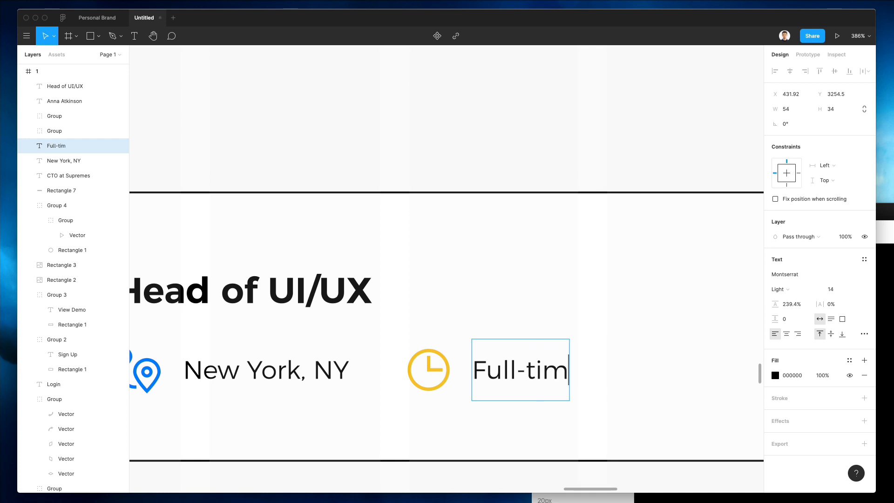
key("Escape")
scroll(558, 373, "down", 5)
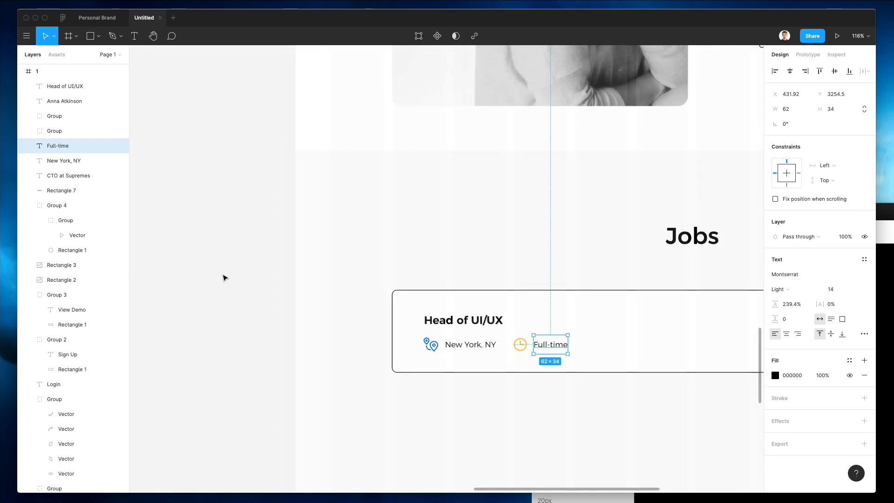
left_click(372, 344)
Step: Nudge the card's title, icons and labels up and left, leaving Rectangle 7 in place
scroll(372, 344, "right", 5)
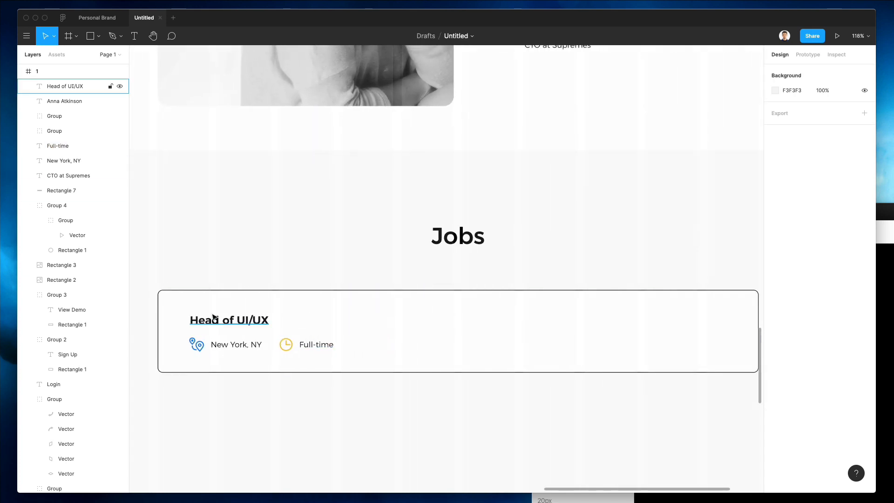
scroll(177, 312, "left", 3)
left_click_drag(186, 296, 377, 387)
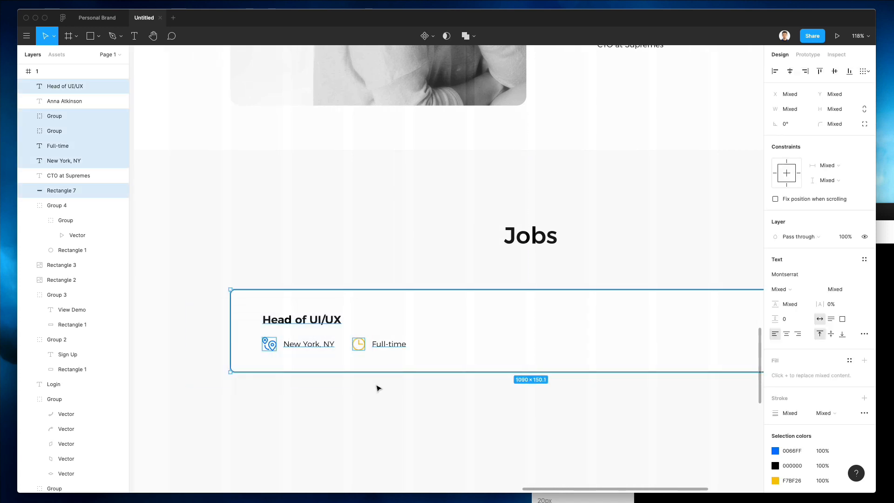
left_click(436, 364, "shift")
key("Up")
key("Up")
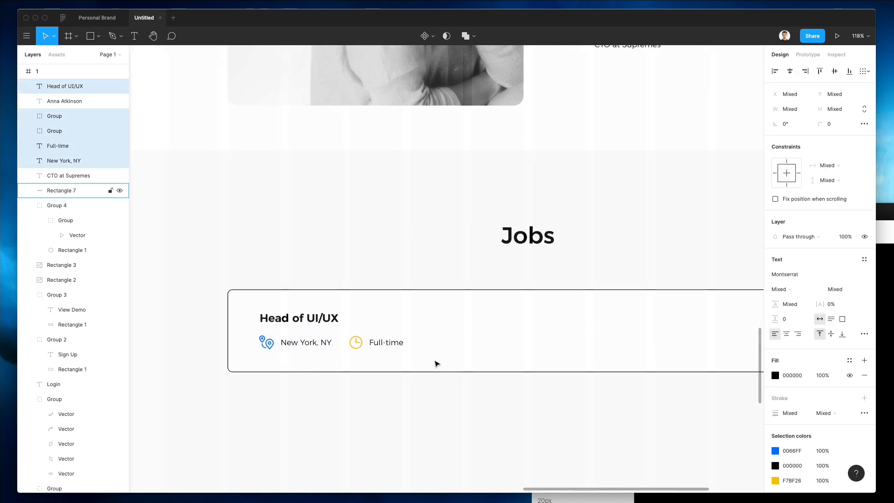
key("Up")
key("Left")
key("Left")
key("Left")
key("shift+Left")
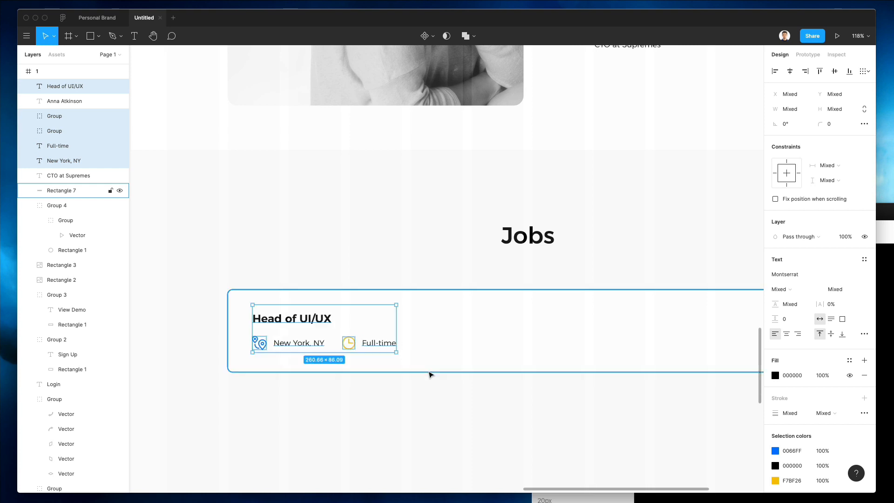
left_click(411, 447)
scroll(414, 446, "right", 5)
Step: Search Nucleo for 'arrow', drop the top-left arrow below the Jobs card, and unframe it into a group
key("super+Tab")
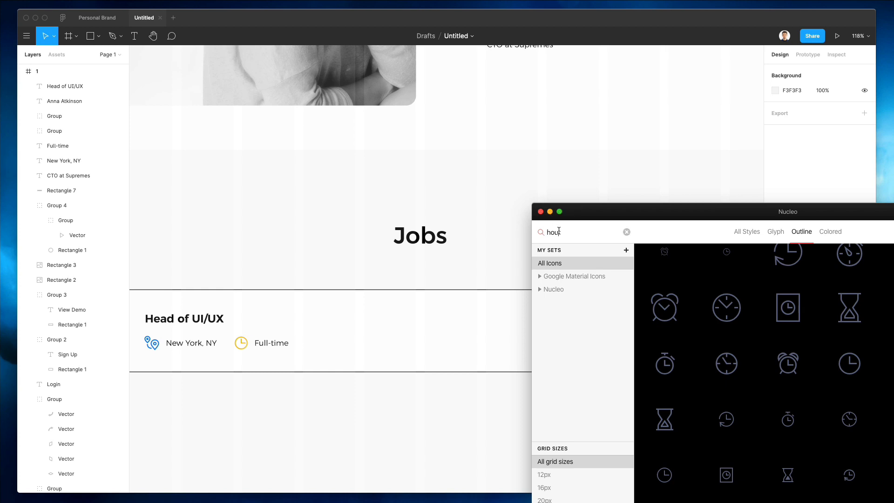
type("arrow")
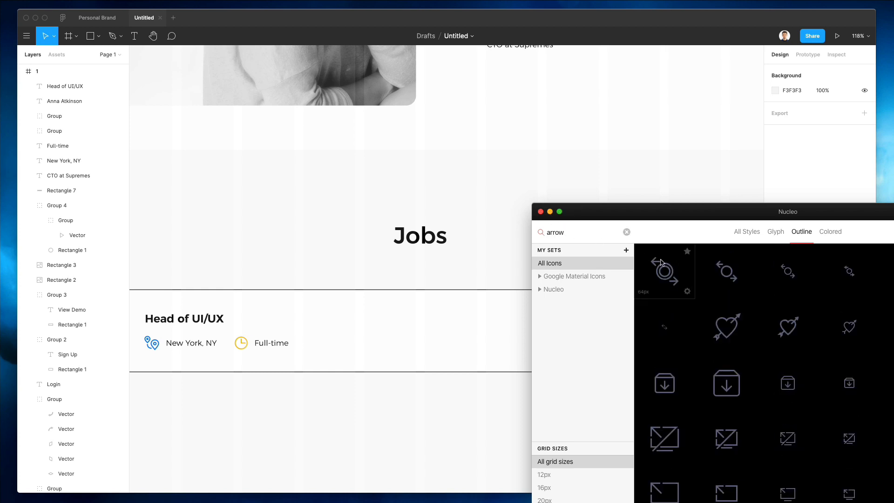
scroll(748, 305, "down", 10)
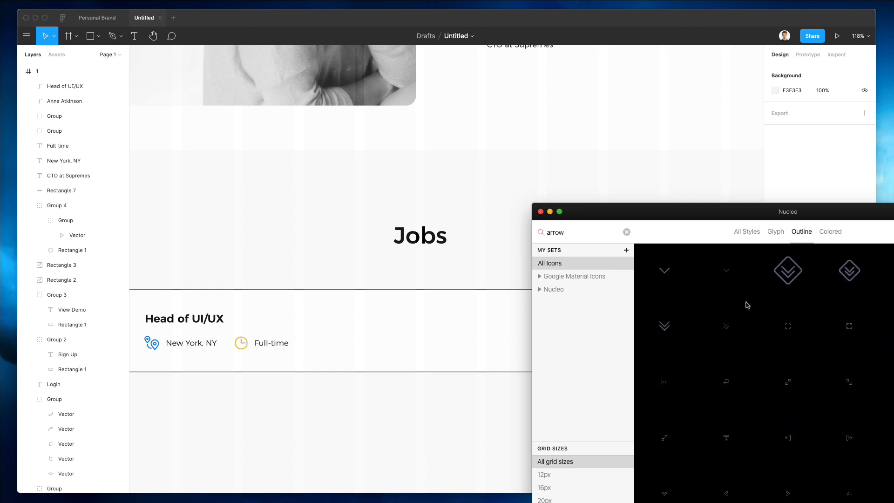
scroll(748, 306, "down", 4)
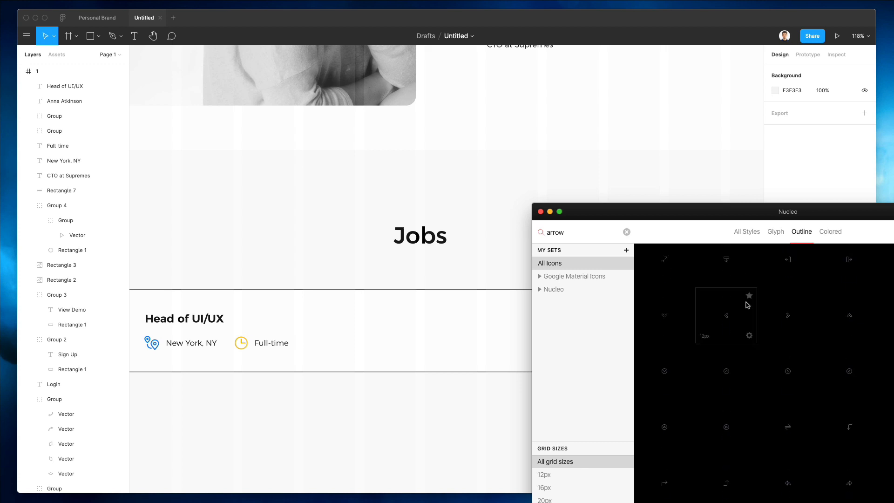
scroll(748, 305, "down", 5)
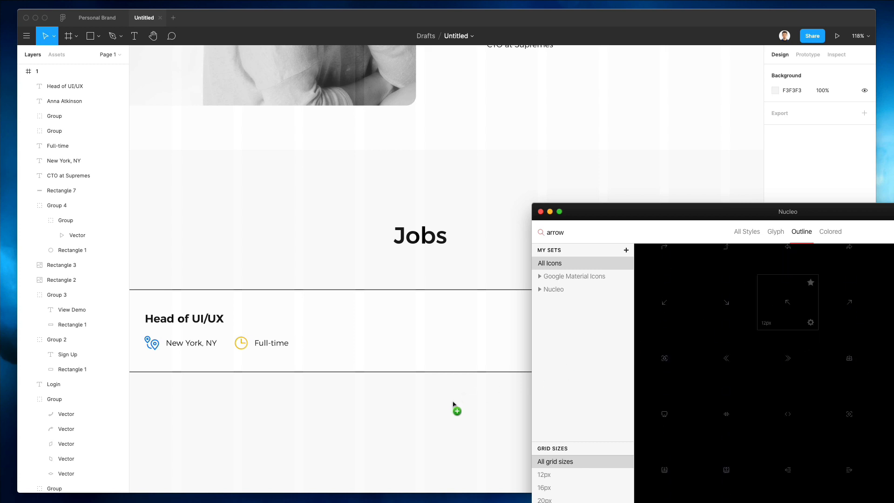
left_click_drag(452, 403, 462, 391)
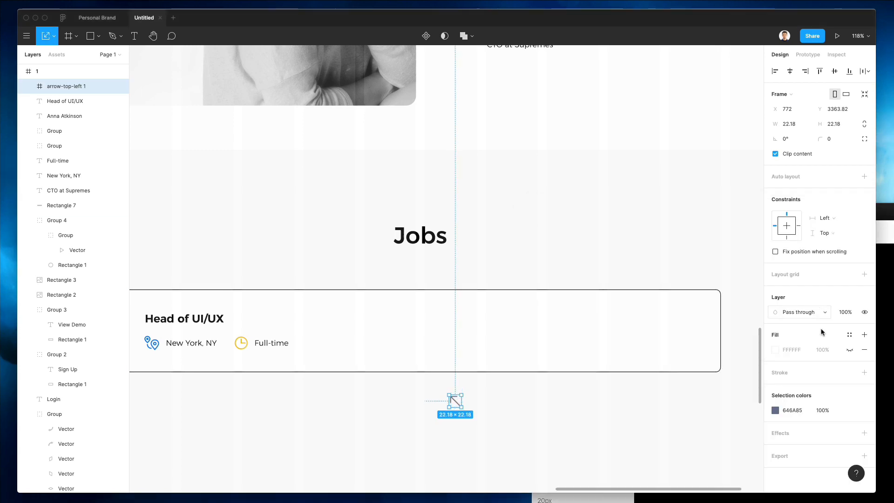
key("super+shift+g")
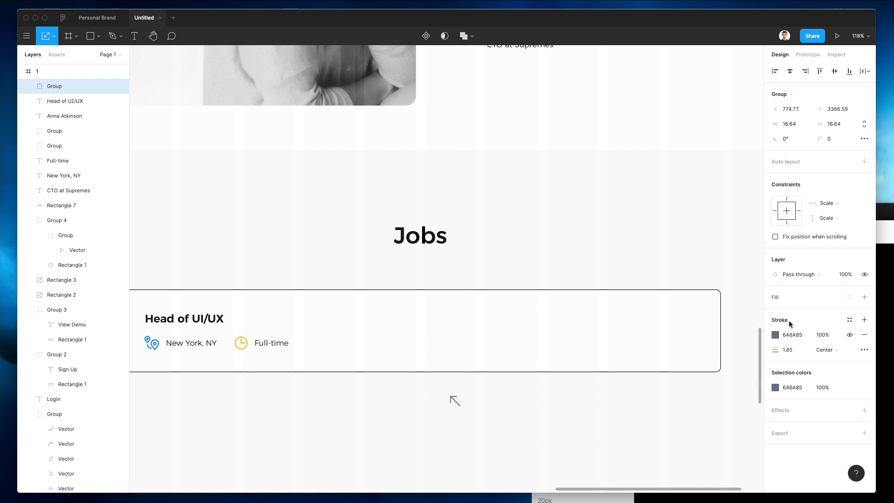
Step: Rotate the arrow to point right, move it to the card's right edge, and set its stroke to 2.5
left_click_drag(464, 389, 469, 433)
left_click(469, 432)
left_click_drag(454, 400, 694, 329)
left_click(786, 350)
type("2")
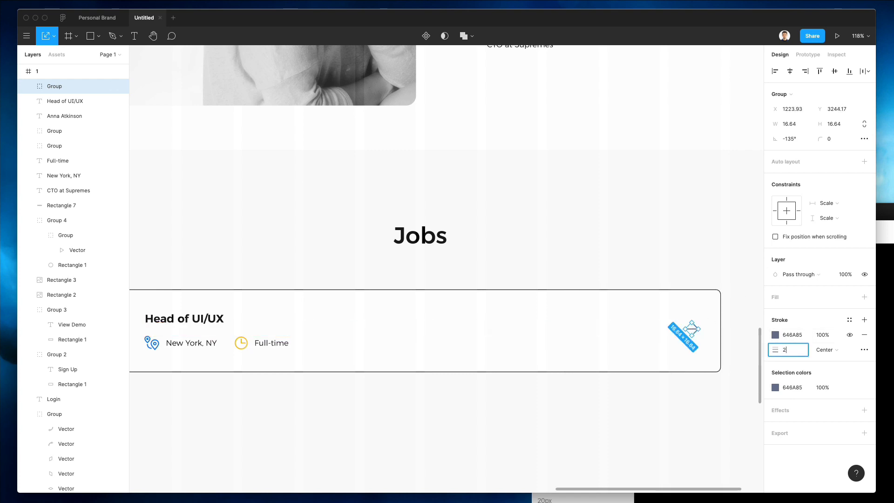
key("Return")
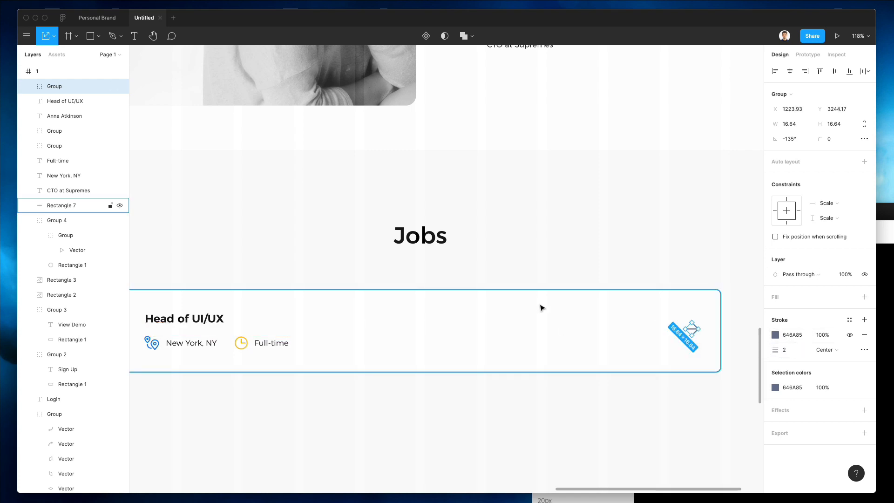
left_click(799, 352)
type("2.5")
key("Return")
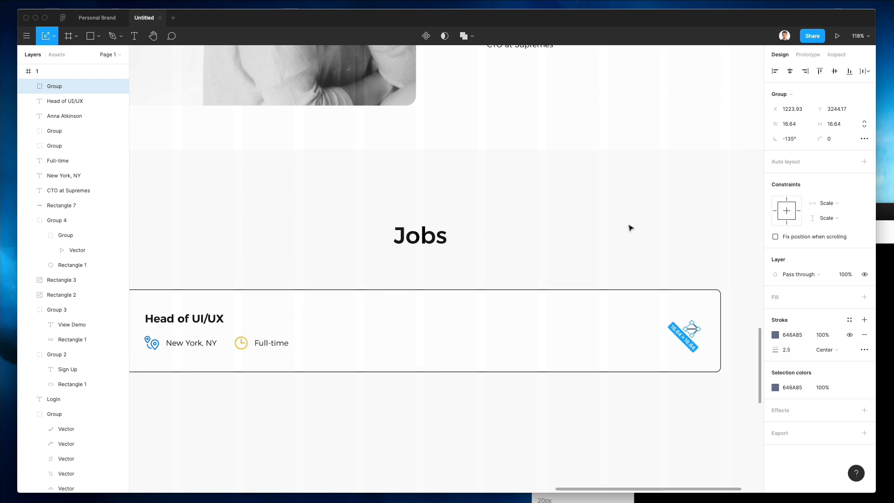
key("Left")
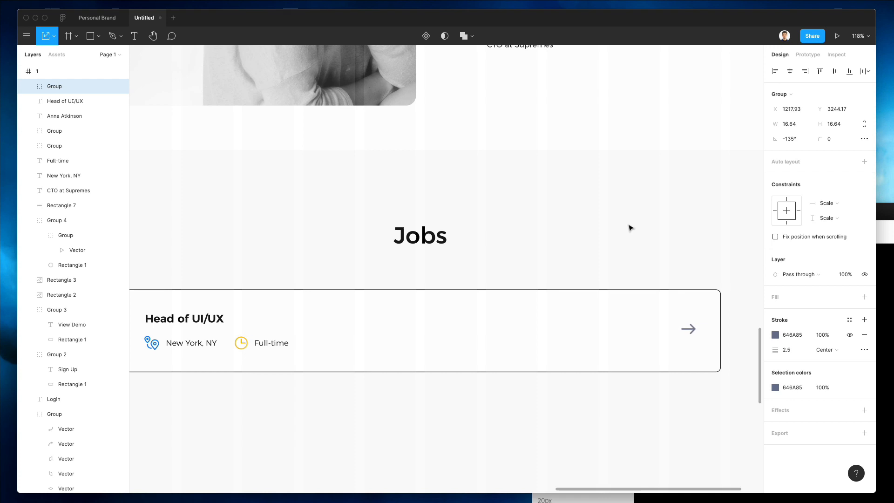
left_click(698, 290, "shift")
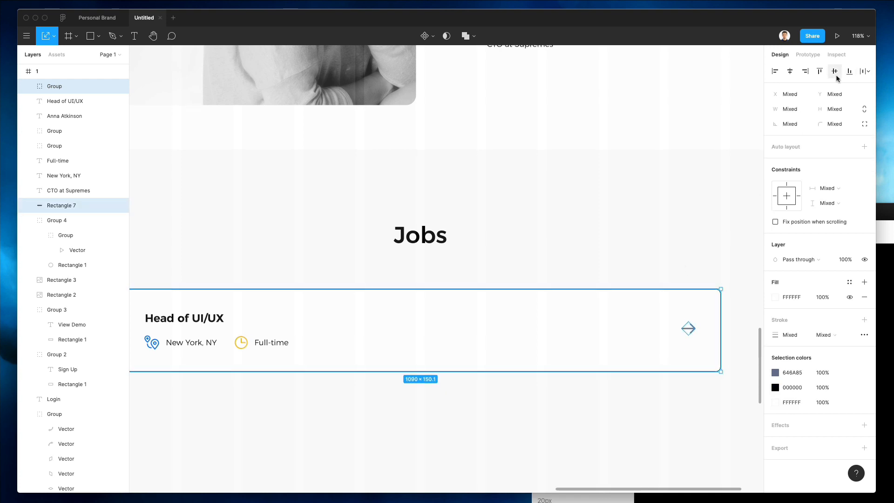
left_click(678, 209)
Step: Enlarge the location pin slightly, nudge it up, and set its stroke weight to 1.8
scroll(681, 214, "down", 1)
scroll(680, 213, "left", 1)
scroll(679, 212, "left", 3)
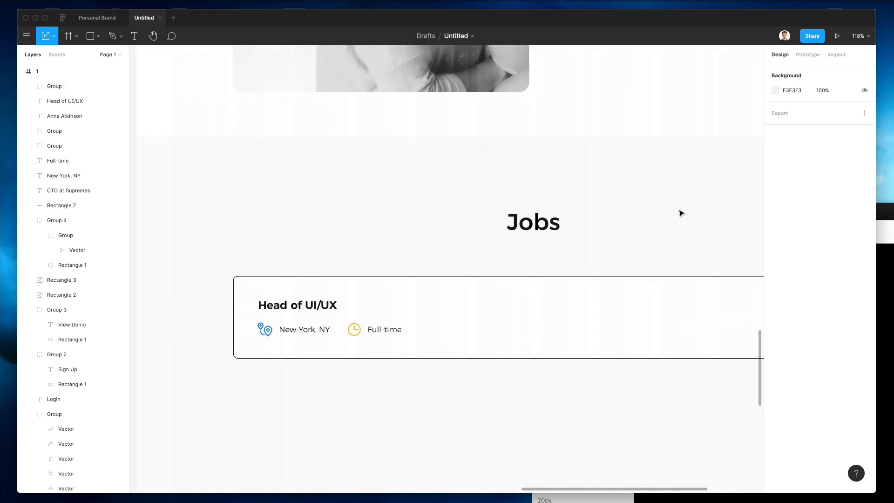
scroll(670, 221, "down", 3)
scroll(521, 353, "right", 4)
scroll(516, 352, "right", 1)
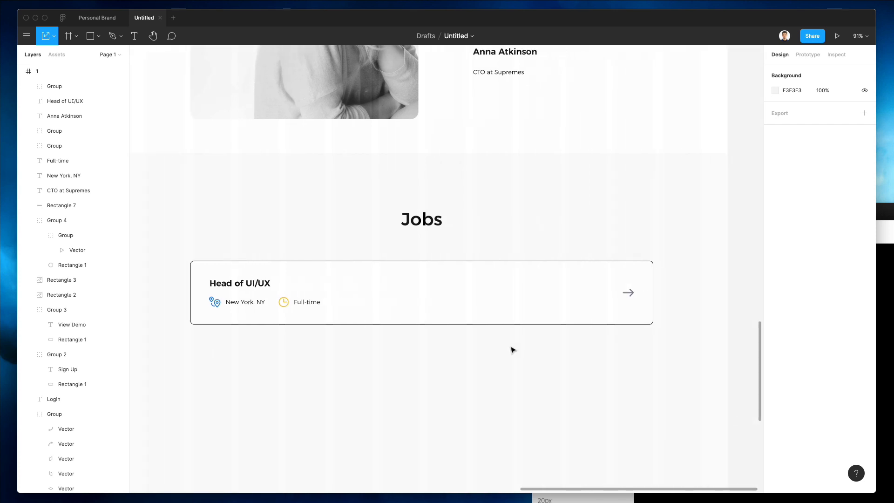
left_click(214, 301)
scroll(214, 301, "up", 5)
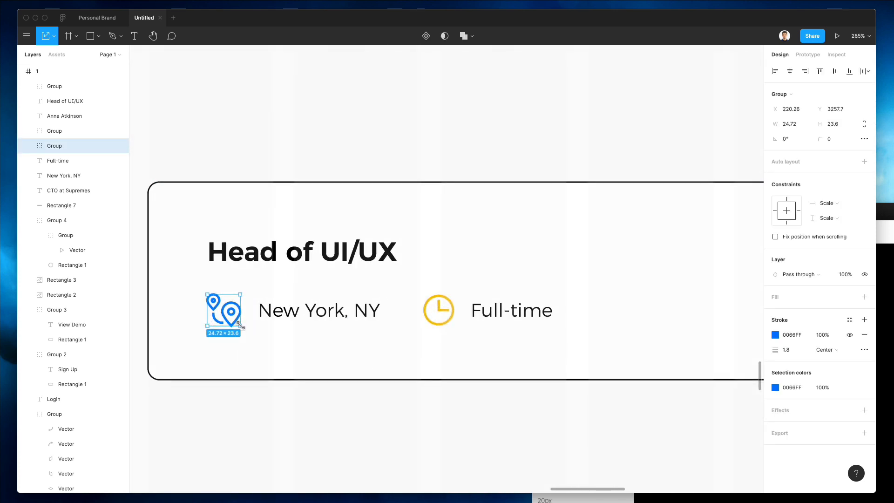
left_click_drag(239, 325, 243, 328)
key("Up")
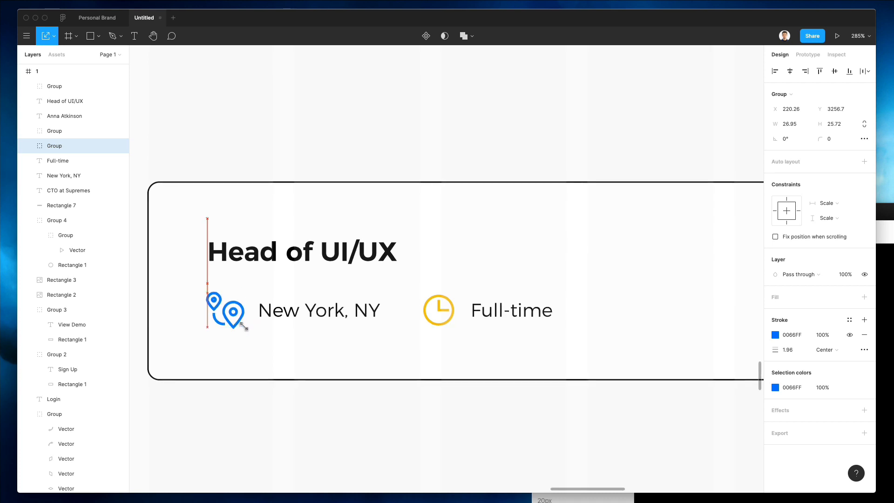
left_click(783, 350)
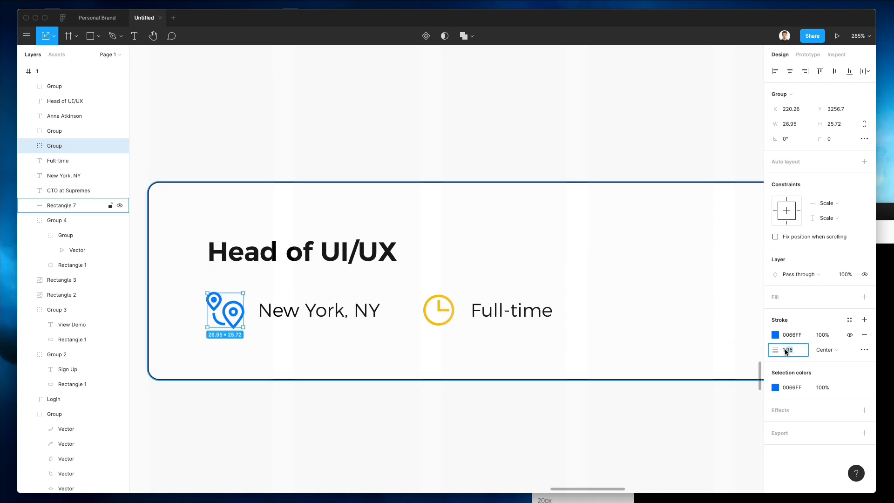
type("1.8")
key("Return")
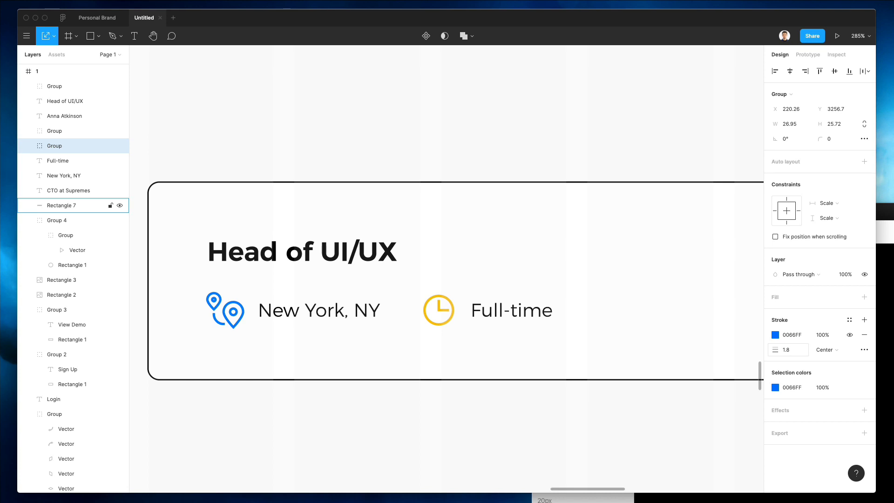
scroll(478, 262, "down", 5)
left_click(537, 357)
Step: Remove the dark border stroke from the card's background rectangle
scroll(542, 357, "right", 2)
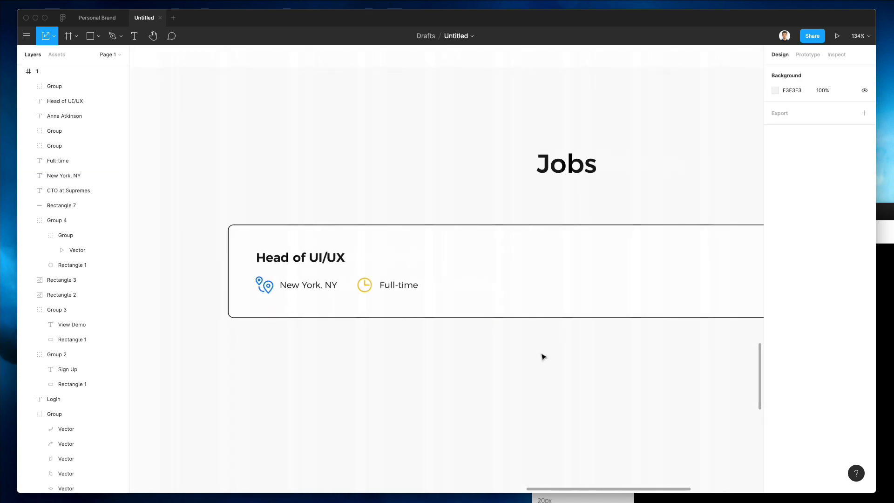
scroll(542, 356, "right", 3)
left_click(702, 266)
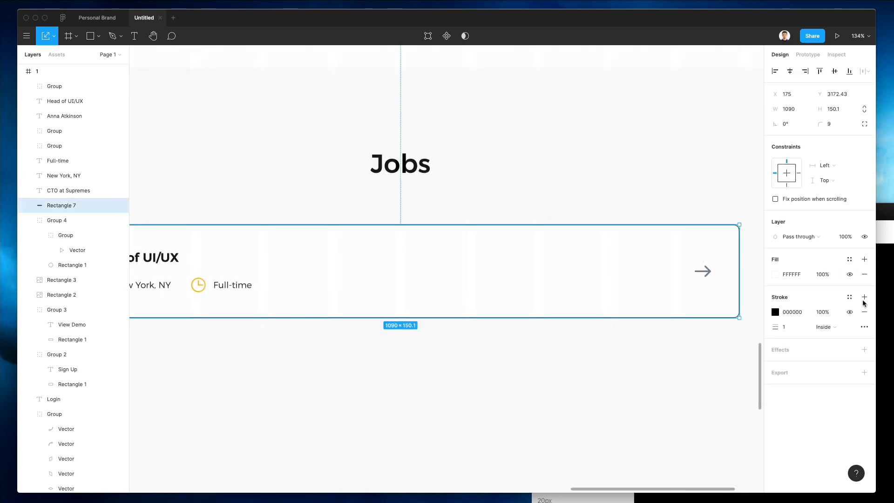
left_click(863, 312)
left_click(541, 347)
scroll(385, 380, "down", 3)
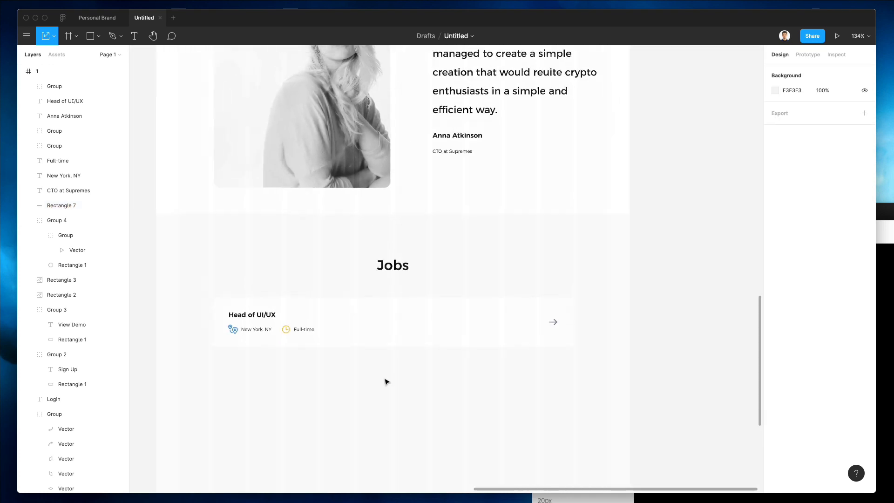
scroll(387, 380, "down", 3)
Step: Group the job card and duplicate it three times into a stack of four cards
left_click_drag(625, 397, 164, 300)
key("super+g")
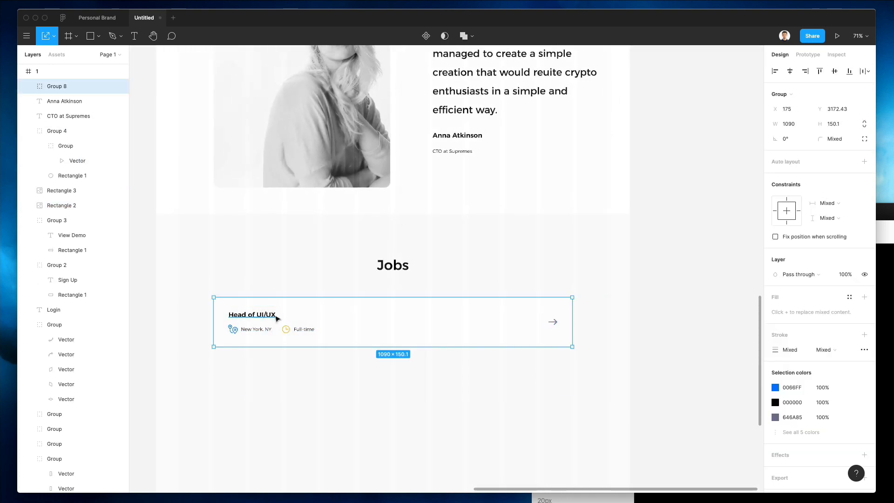
left_click_drag(277, 318, 287, 373)
key("super+d")
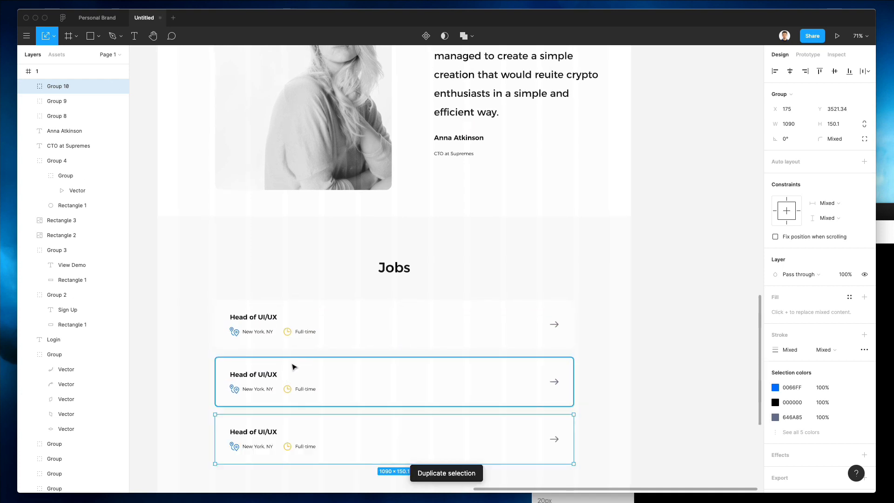
key("super+d")
Step: Begin editing the second card's title text
scroll(293, 366, "down", 5)
scroll(293, 367, "left", 1)
scroll(292, 366, "down", 2)
scroll(293, 366, "left", 1)
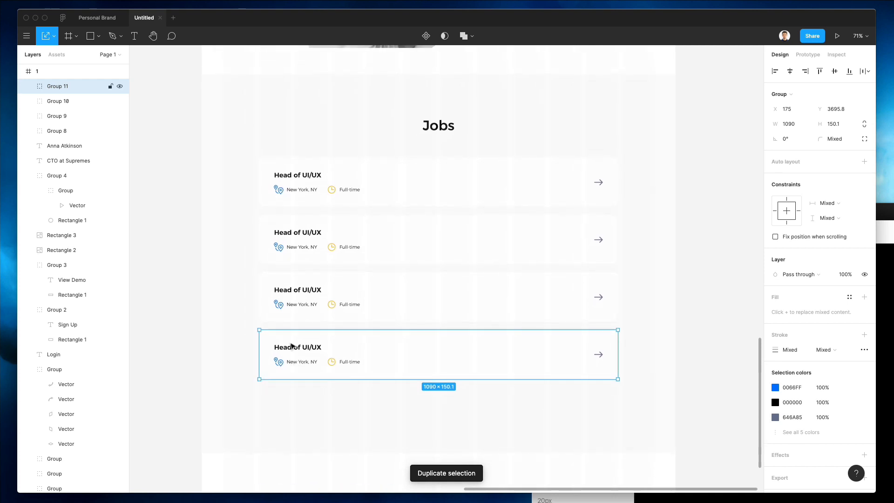
left_click(296, 232, "super")
double_click(293, 230)
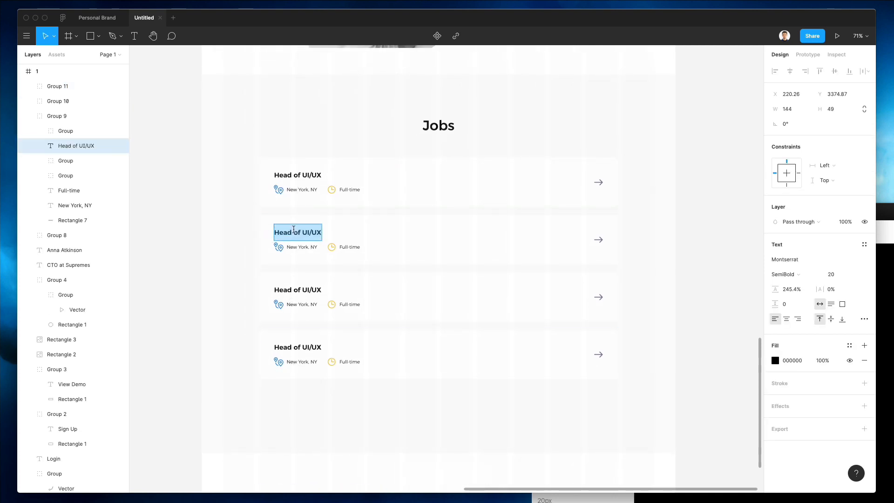
Step: Retitle the lower cards Managing Director, Head of Marketing and Design Intern
type("Managind")
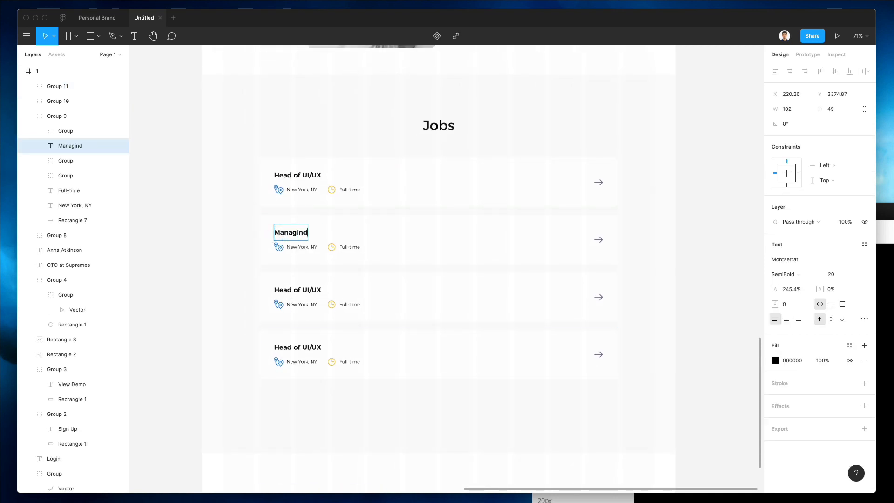
key("BackSpace")
type("g Director")
triple_click(283, 291)
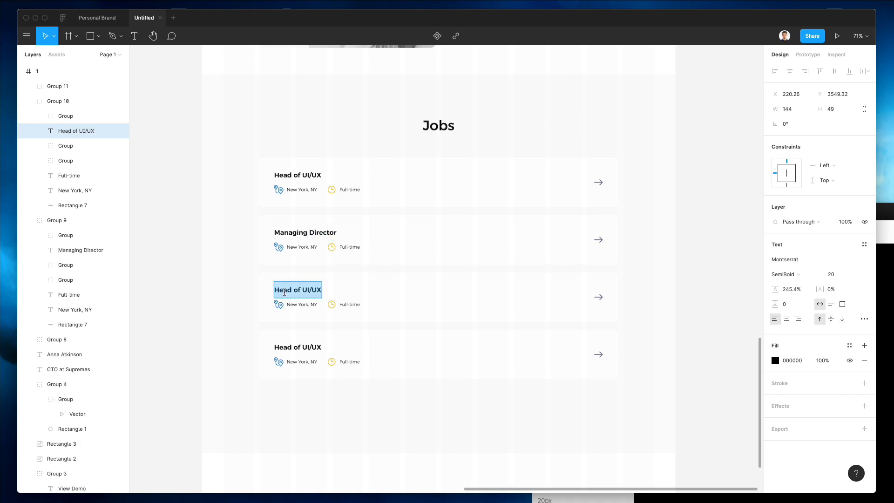
type("Head of M")
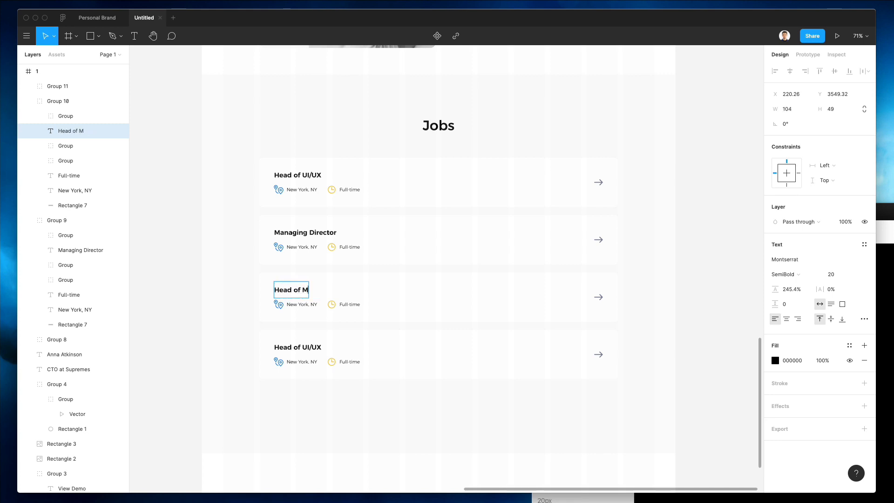
type("arketing")
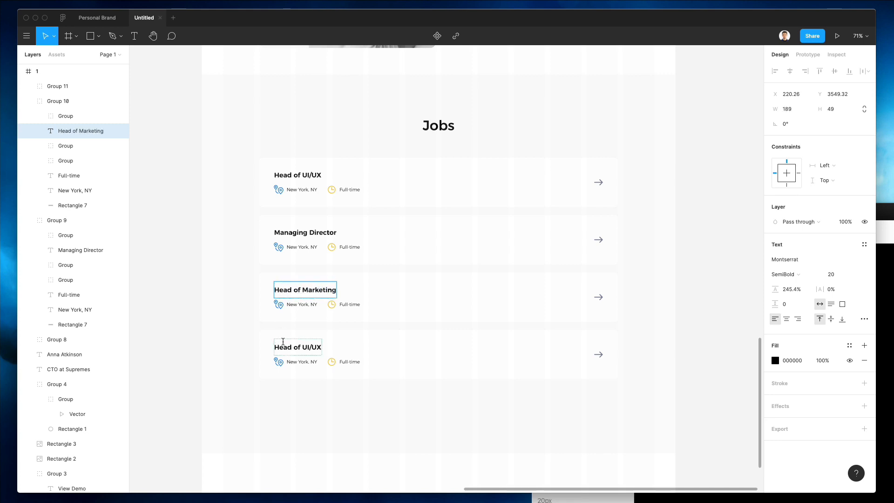
double_click(287, 347)
triple_click(286, 347)
type("Design ")
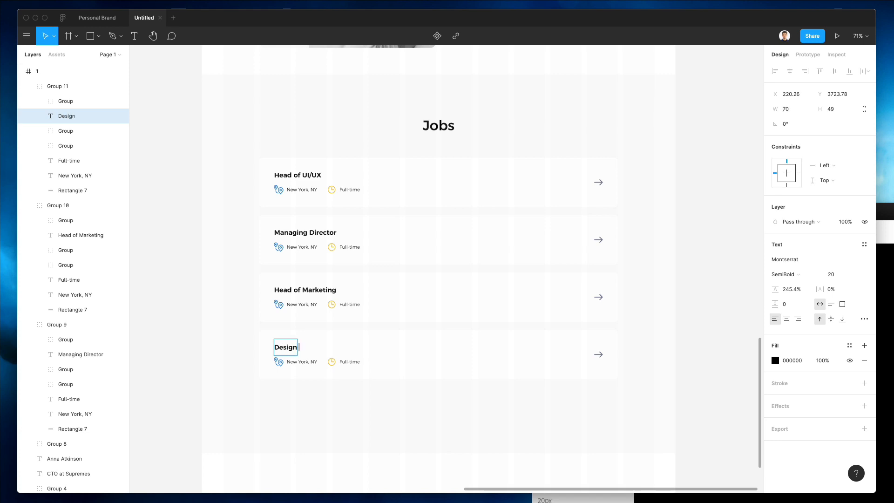
type("Intern")
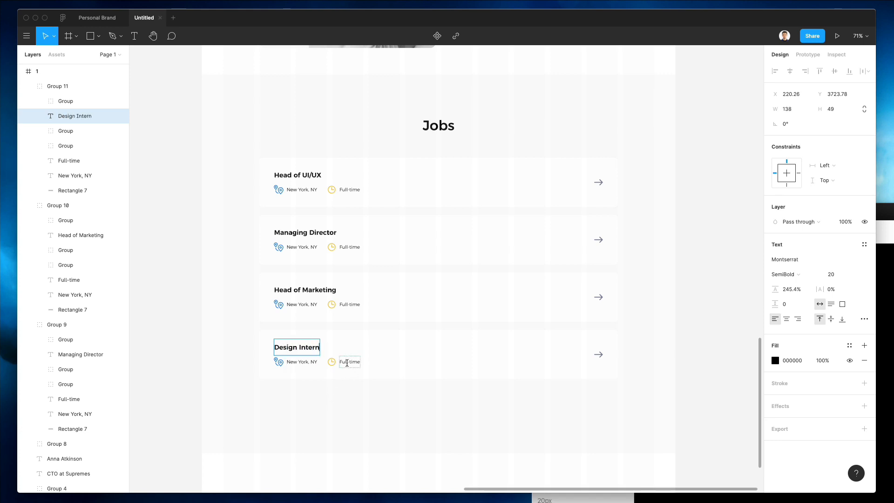
Step: Change the Design Intern card's Full-time label to Part-time
double_click(344, 362)
type("Part")
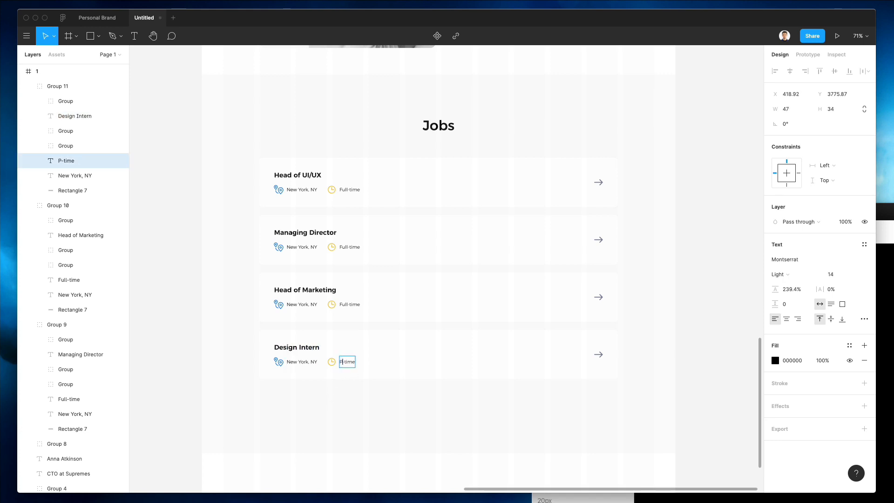
left_click(391, 419)
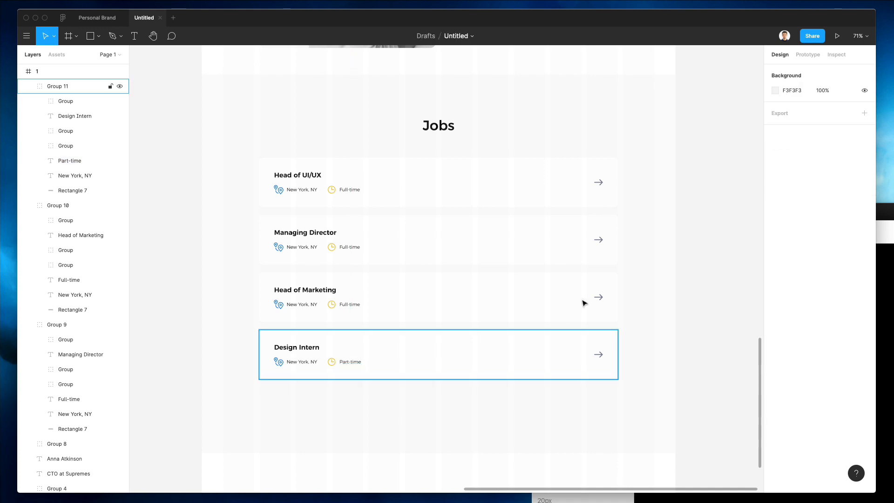
left_click(599, 243, "super")
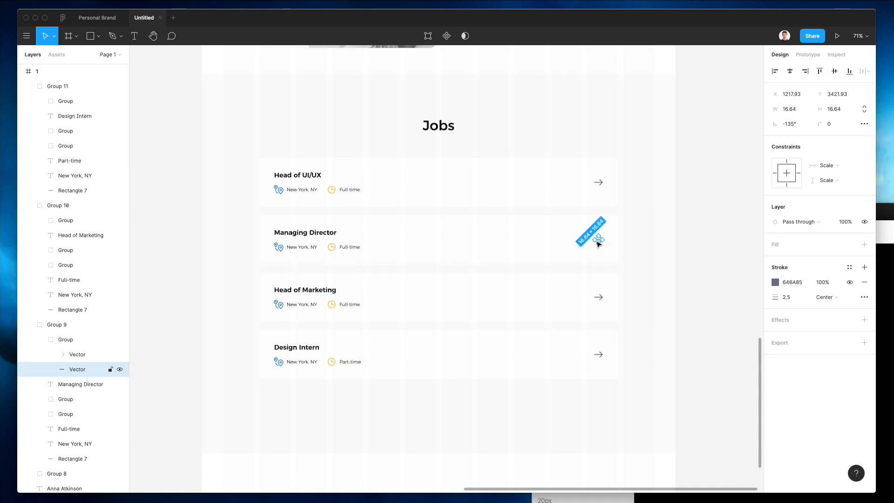
Step: Paste a copy of the View Demo button beneath the job cards
scroll(629, 259, "up", 10)
left_click(624, 247)
scroll(624, 249, "up", 5)
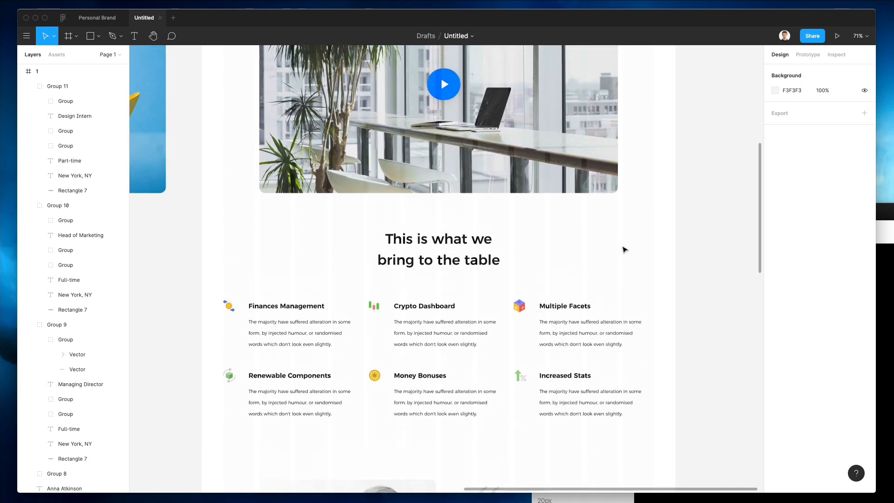
scroll(624, 249, "up", 5)
left_click(440, 176)
scroll(581, 202, "down", 1)
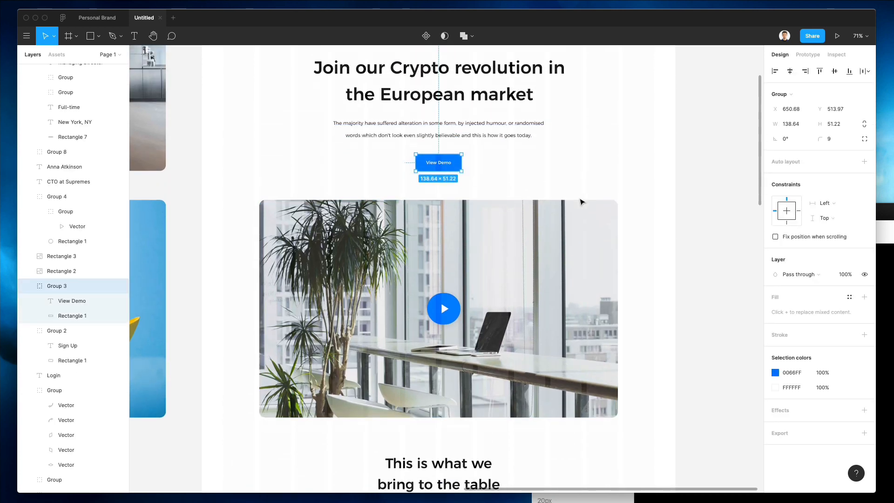
scroll(581, 201, "down", 15)
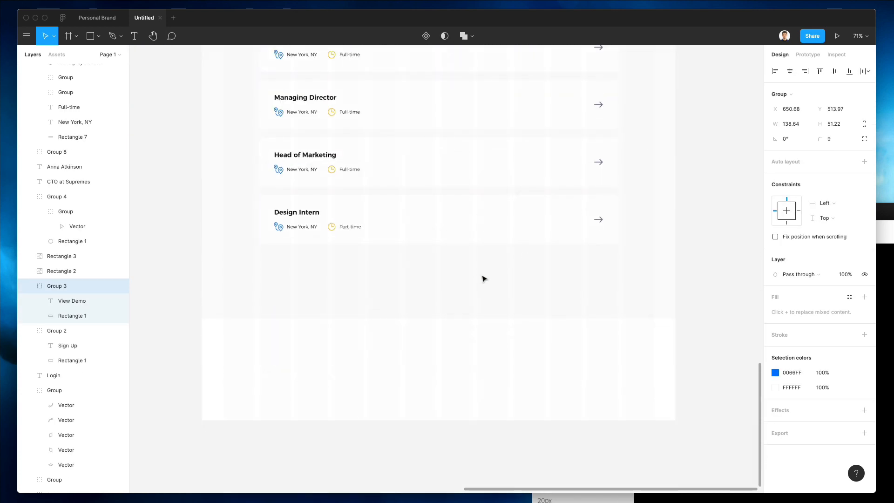
key("super+v")
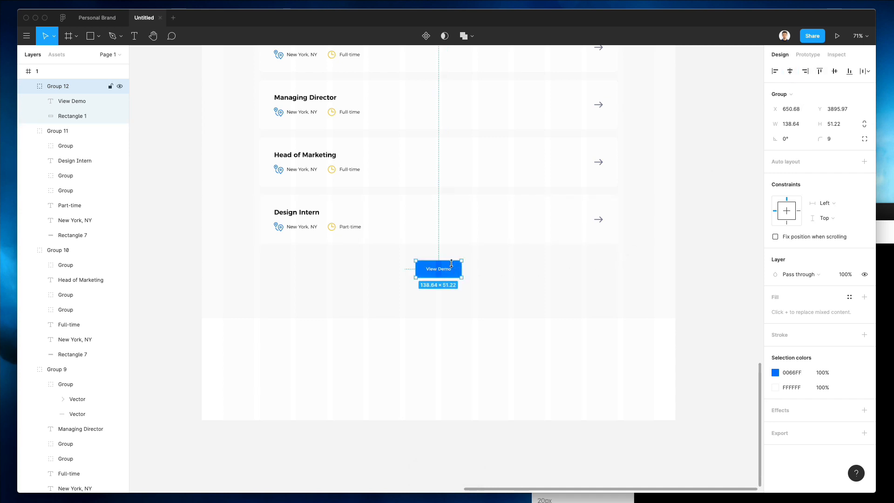
left_click_drag(469, 260, 451, 266)
key("super+z")
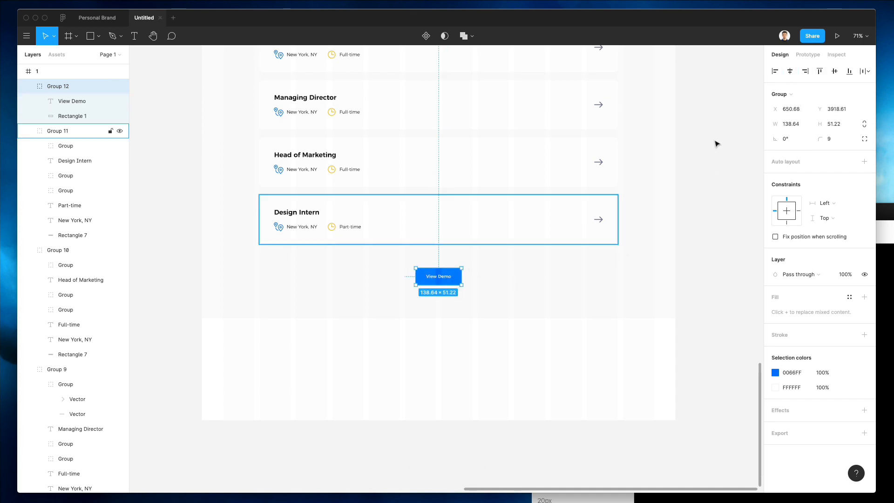
Step: Relabel the pasted button 'View All Opening'
double_click(442, 276)
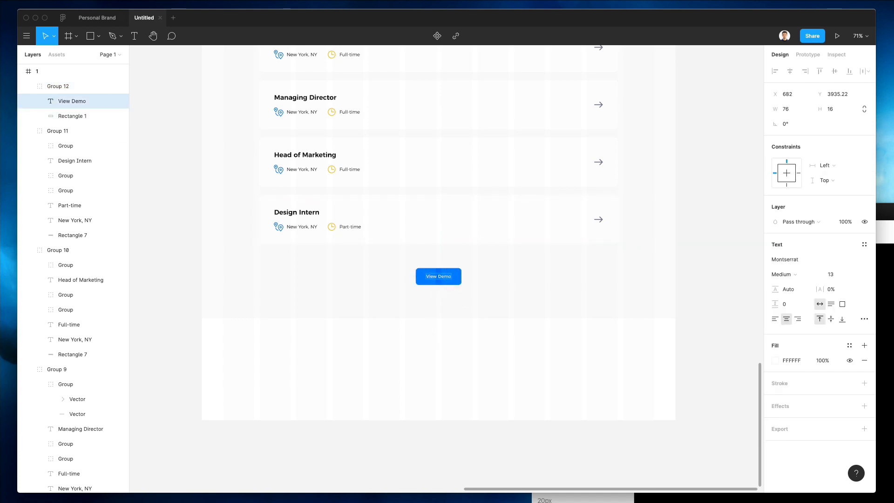
type("View All Openings")
key("BackSpace")
key("Escape")
Step: Widen the button's blue background rectangle to fit the new label
scroll(468, 298, "up", 5)
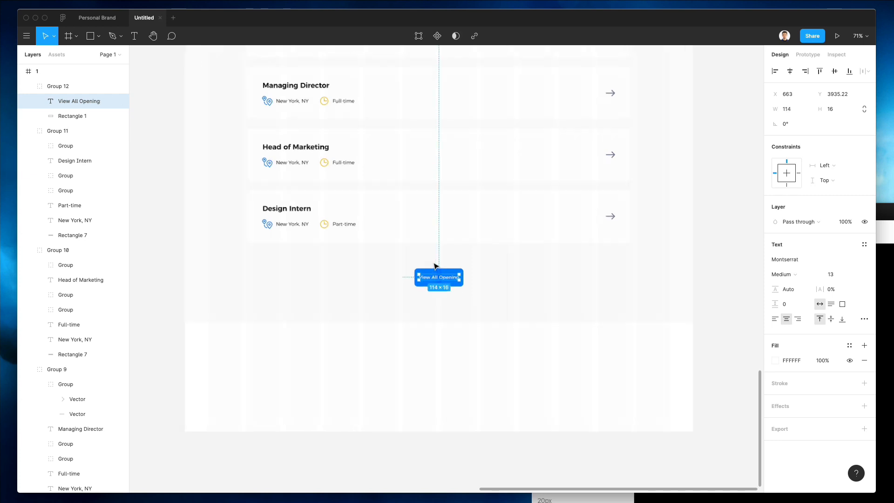
left_click(500, 291)
left_click_drag(502, 291, 514, 291)
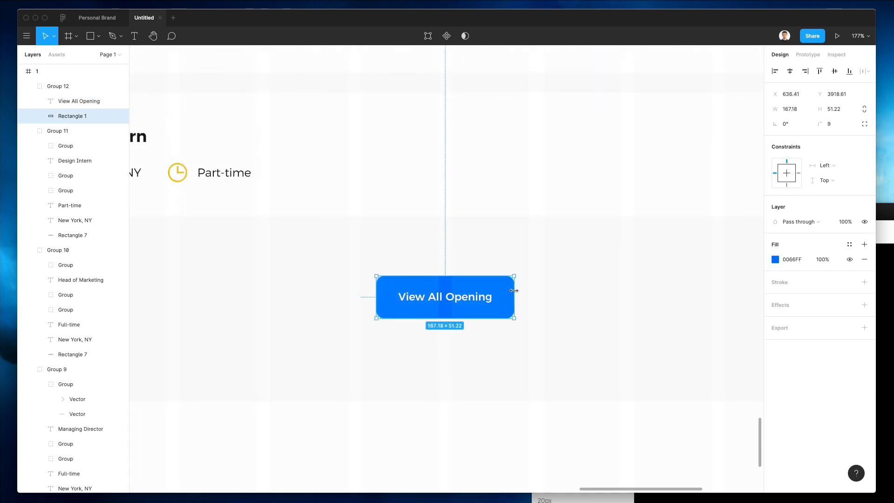
left_click(575, 317)
scroll(574, 317, "down", 6)
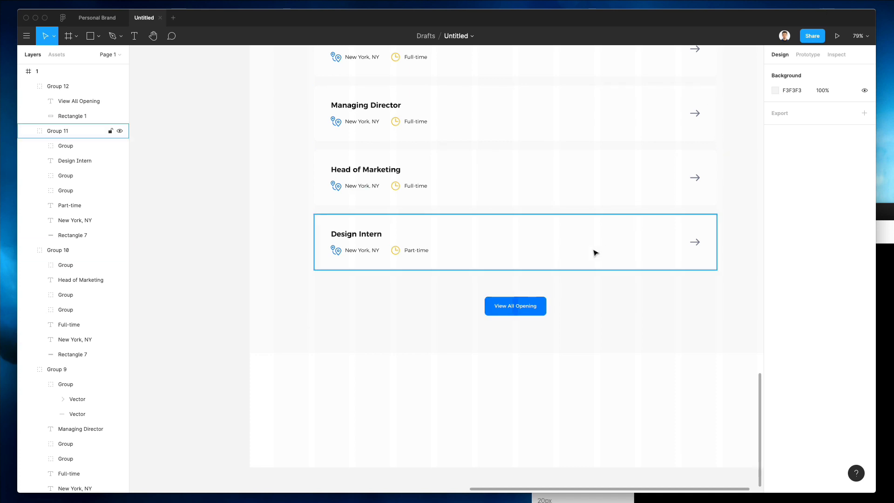
scroll(594, 286, "right", 3)
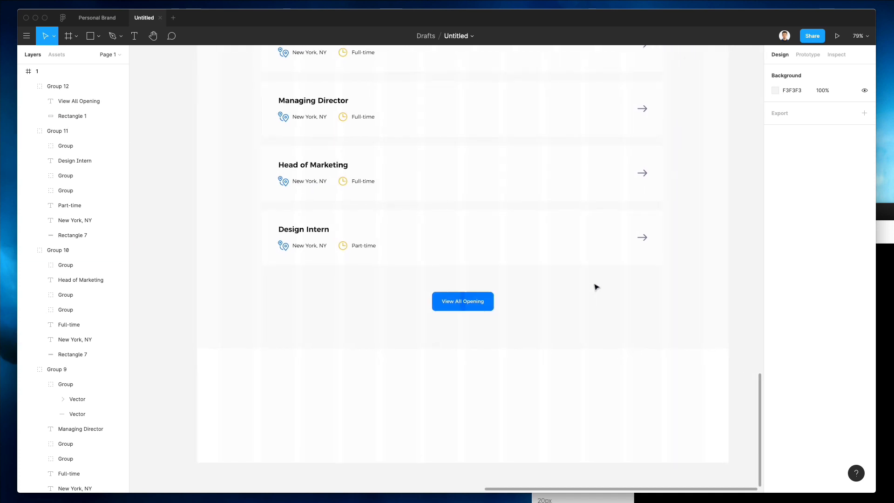
scroll(596, 286, "down", 2)
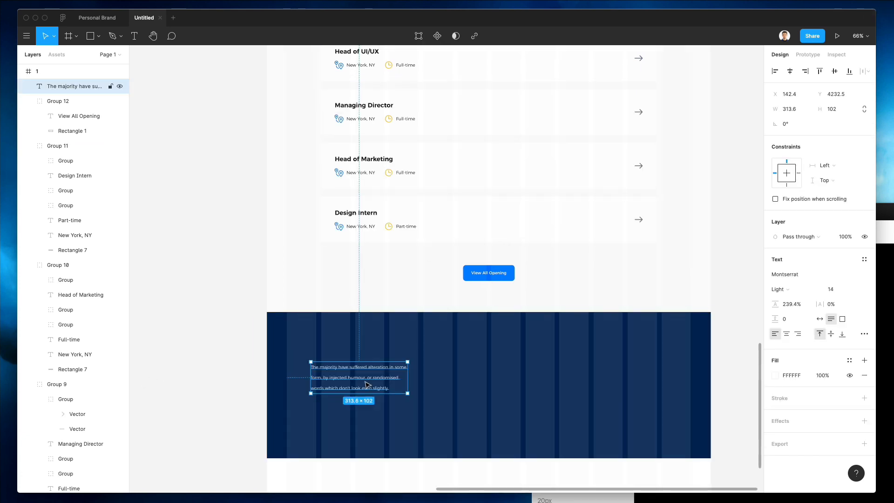
Step: Lock the navy footer background rectangle in place
scroll(394, 380, "up", 1)
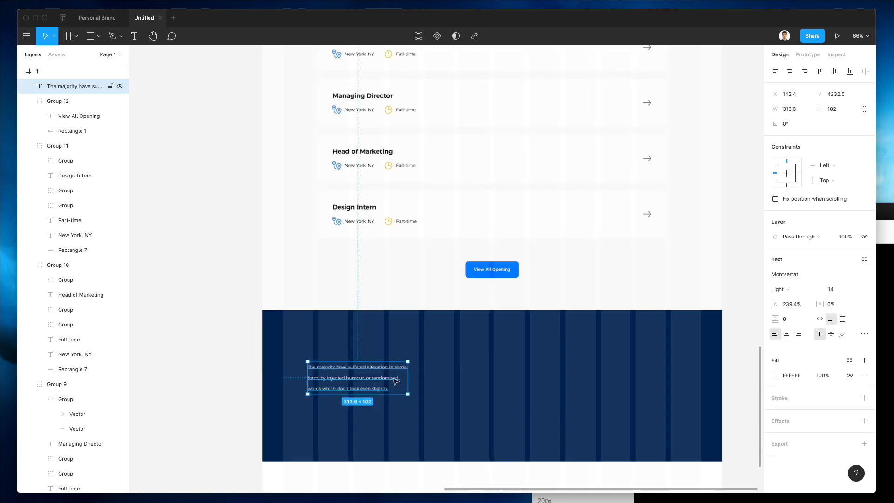
scroll(394, 381, "up", 5)
key("Return")
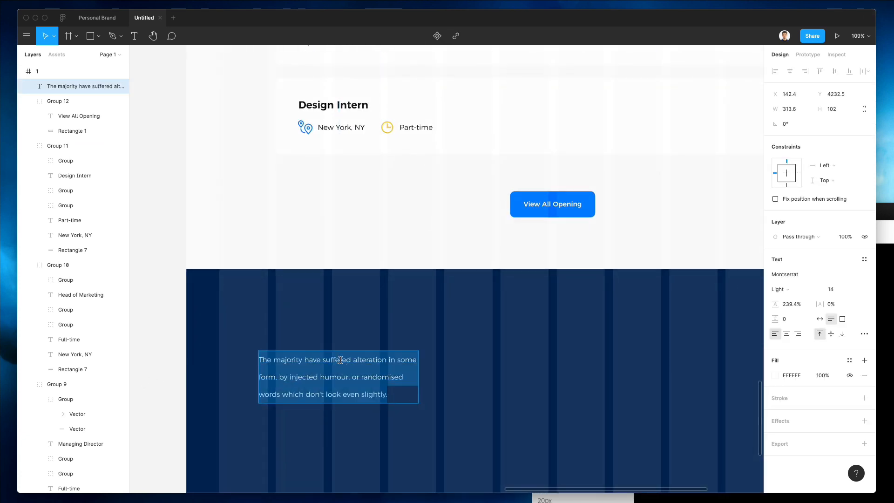
key("Escape")
left_click(343, 286)
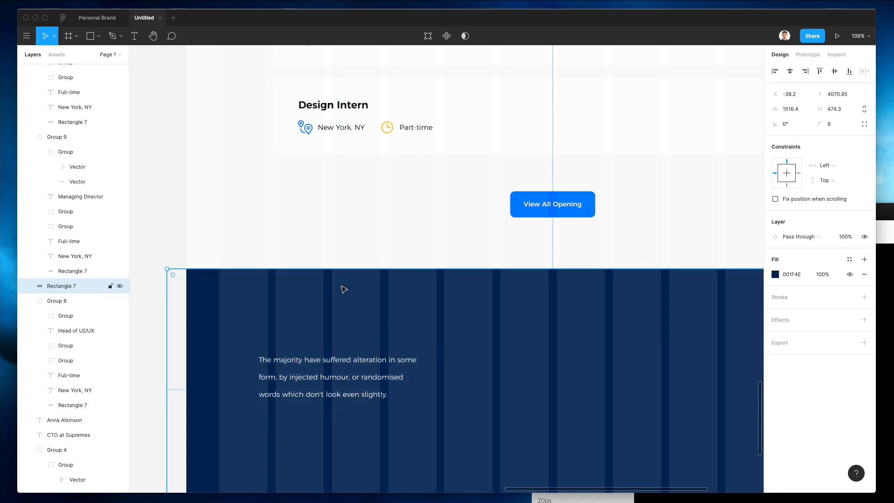
right_click(344, 287)
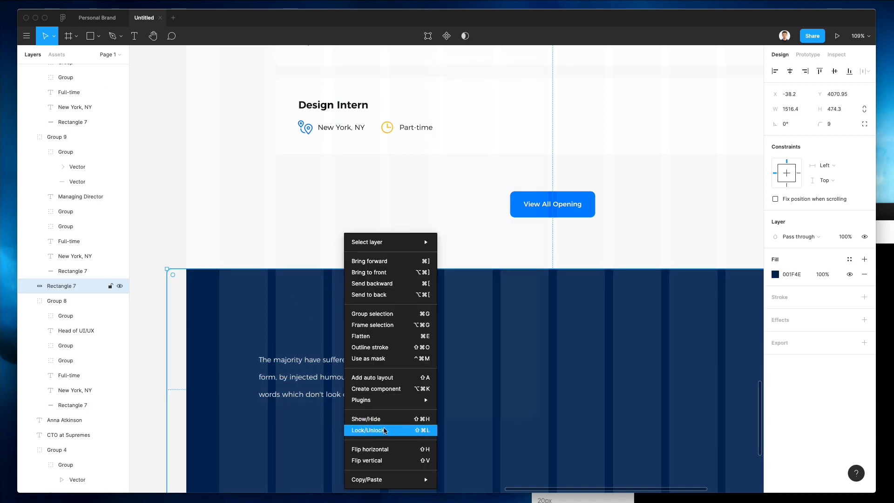
left_click(385, 430)
Step: Duplicate the footer paragraph above itself as an ABOUT heading, SemiBold with wider letter spacing
left_click_drag(309, 362, 338, 351)
double_click(325, 359)
left_click(332, 318)
double_click(328, 337)
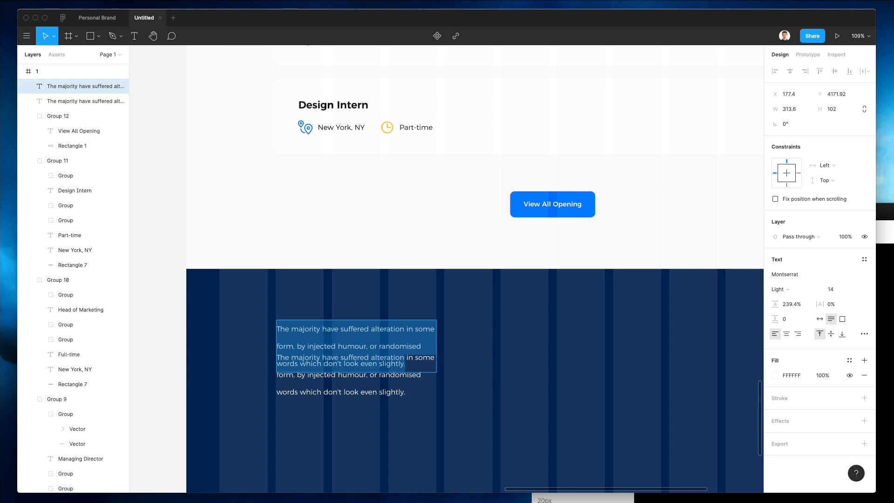
type("ABOUT")
key("Escape")
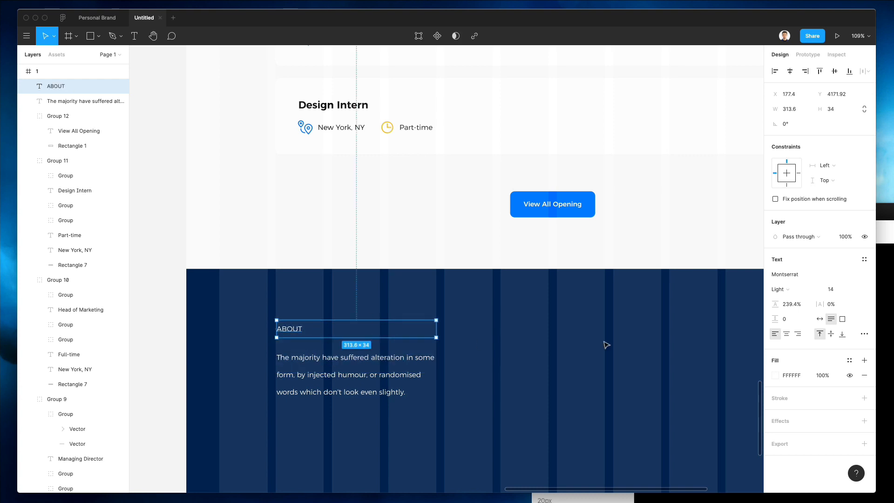
left_click(778, 289)
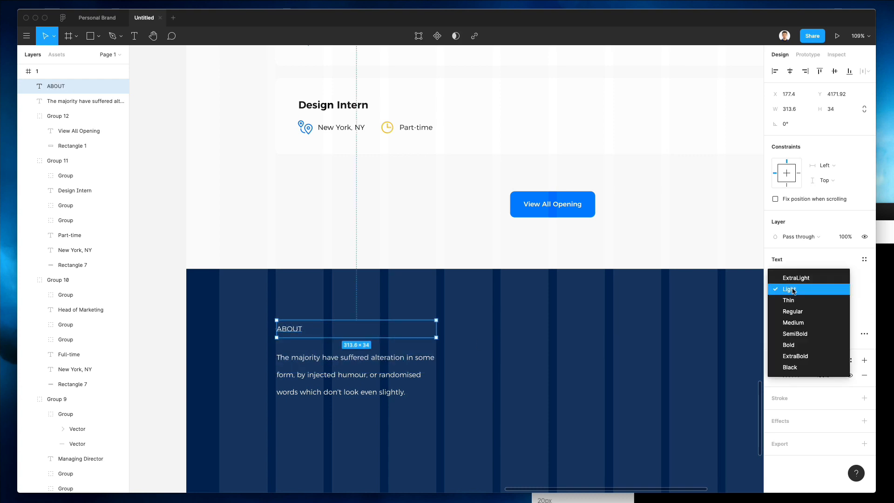
left_click(794, 333)
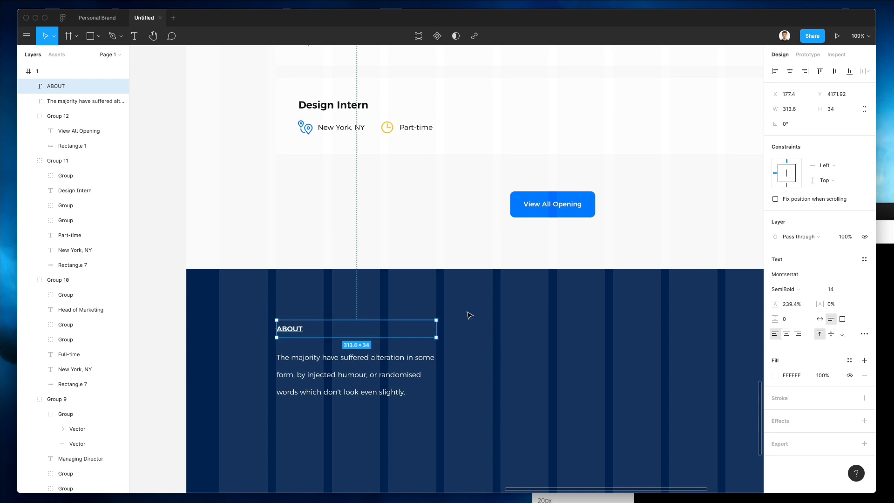
left_click_drag(819, 303, 827, 300)
Step: List About, Services, Features and Team below ABOUT at auto width, then copy the column right
left_click(316, 356)
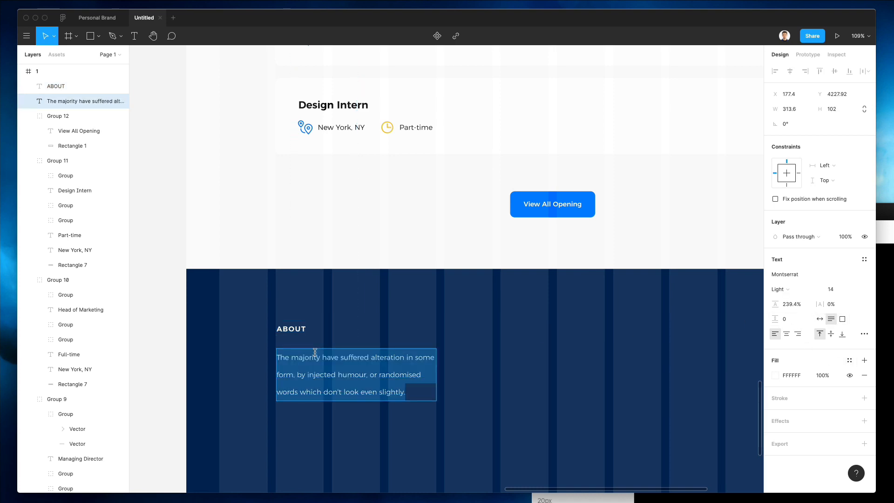
type("Ab")
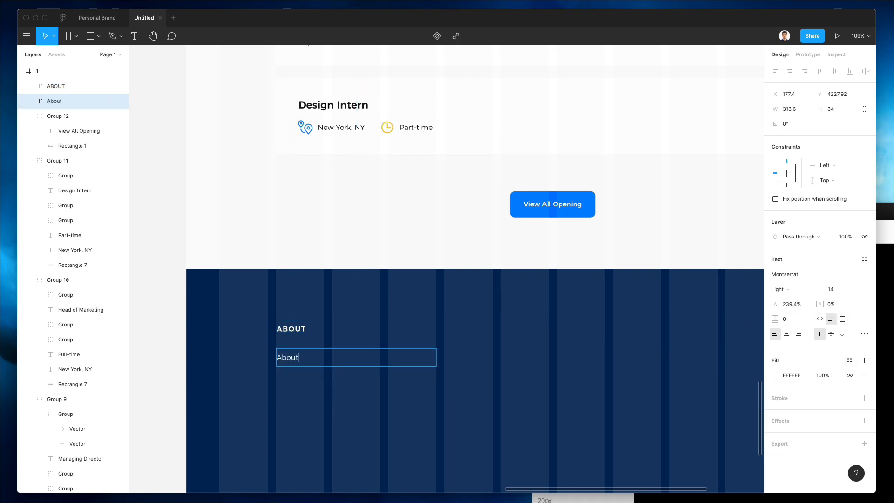
type("out")
key("Return")
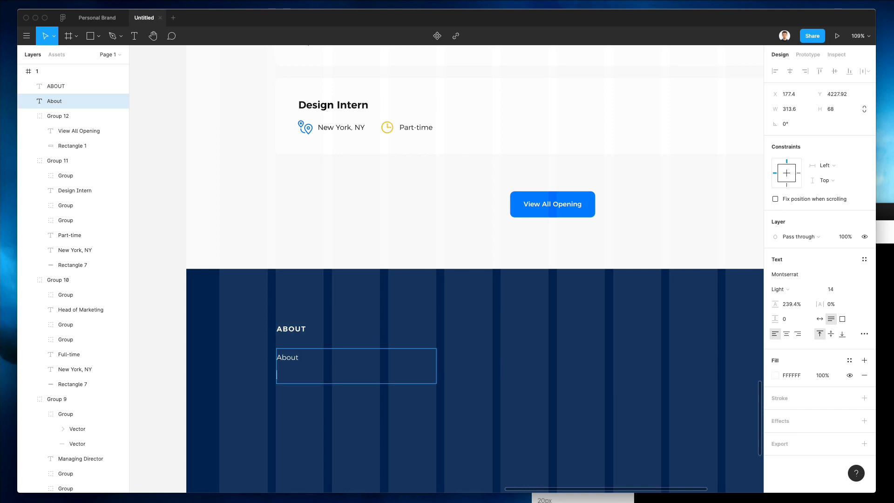
type("Services")
key("Return")
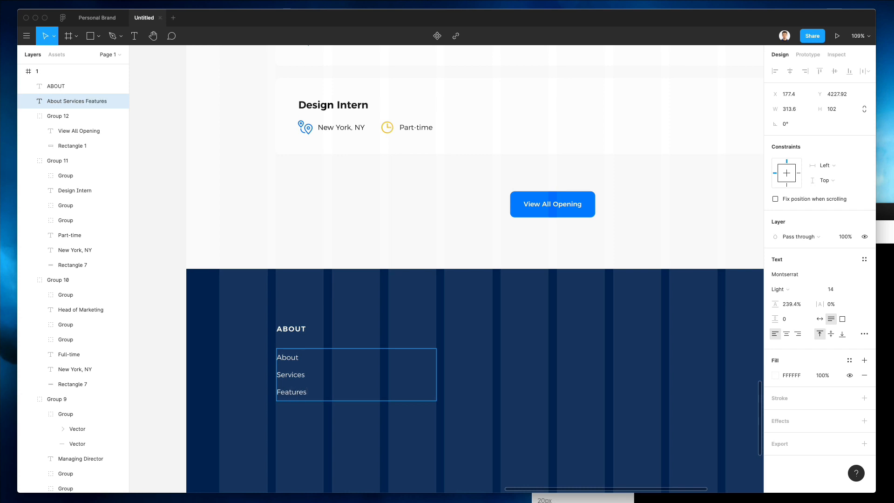
type("Features")
key("Return")
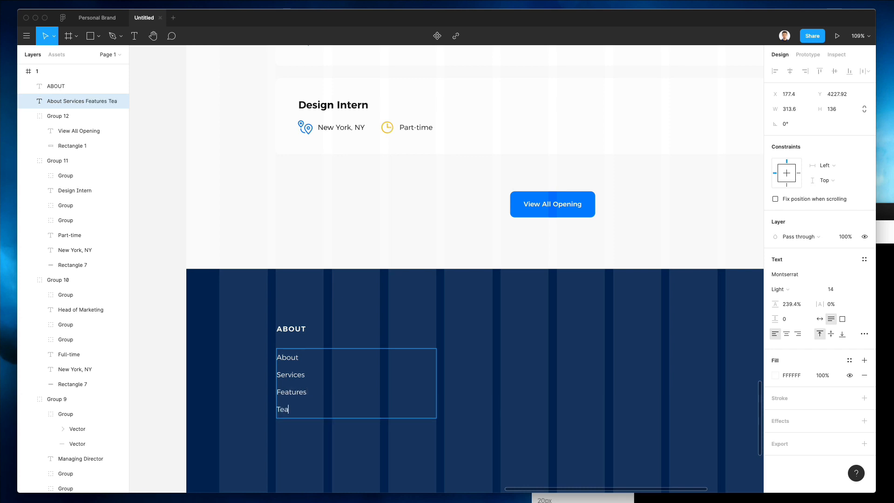
type("Team")
key("Return")
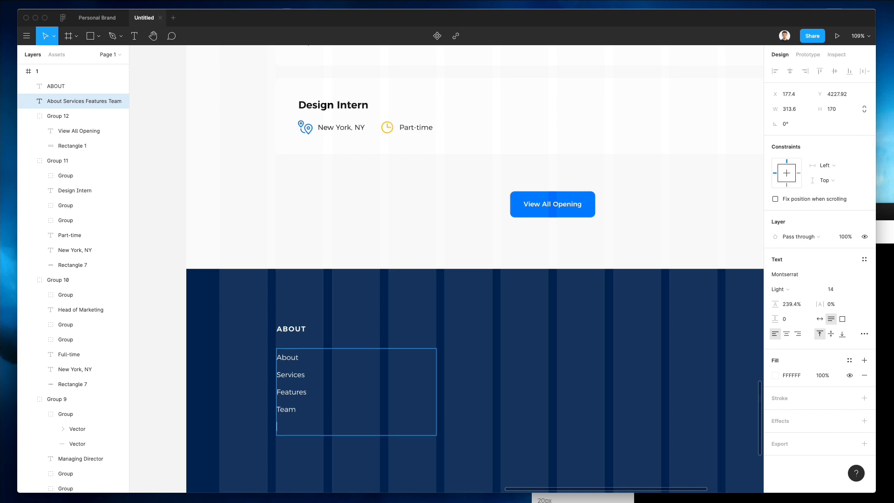
key("Escape")
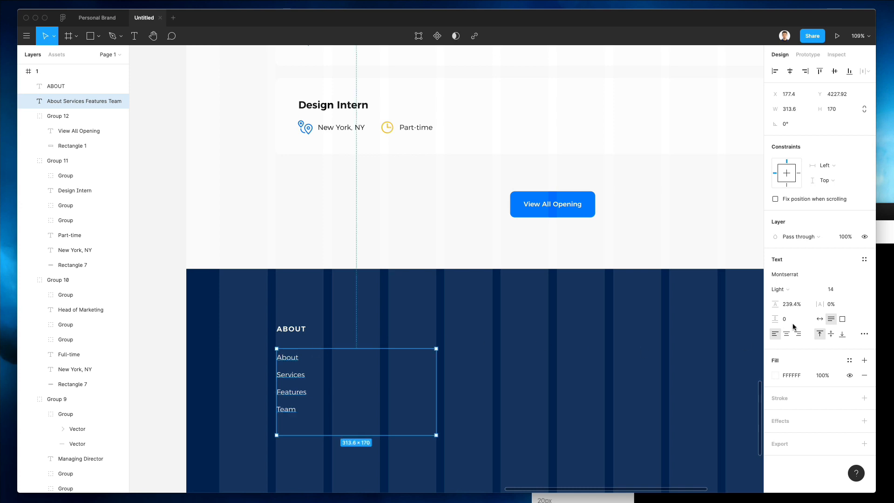
left_click(819, 318)
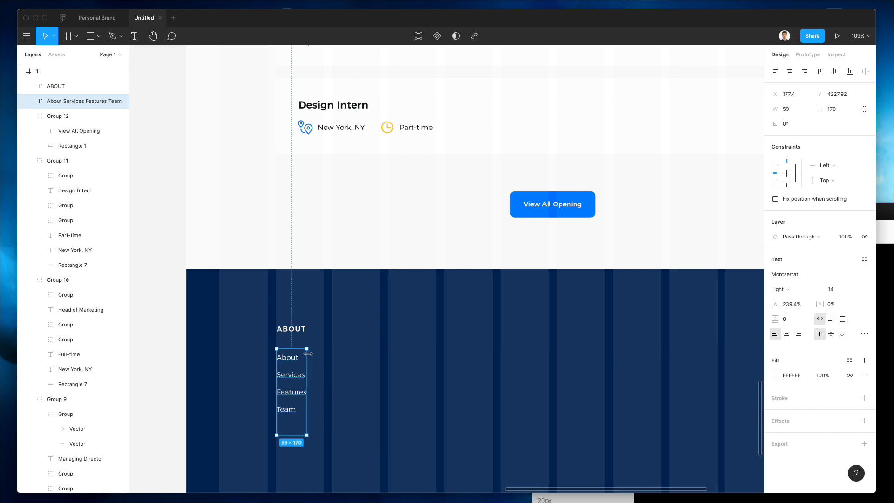
scroll(308, 354, "down", 5)
left_click_drag(282, 334, 355, 371)
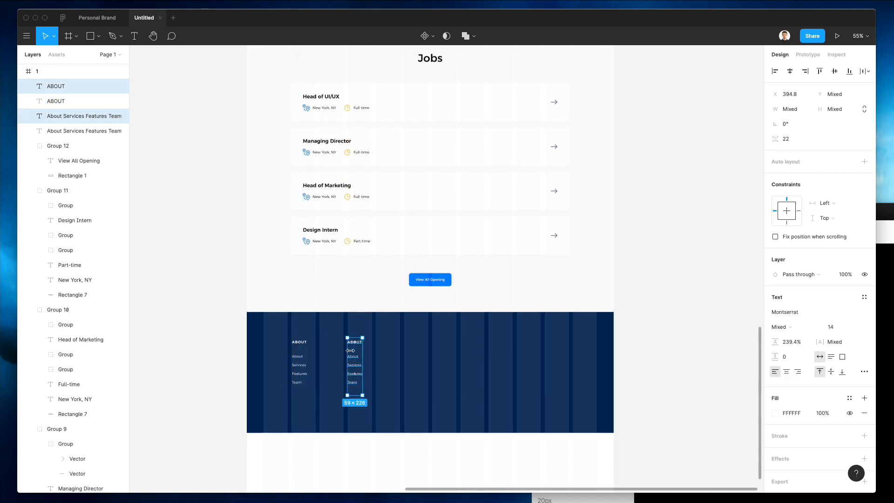
Step: Rename the copied heading Portfolio and set it to all uppercase
scroll(351, 350, "down", 2)
scroll(353, 350, "up", 6)
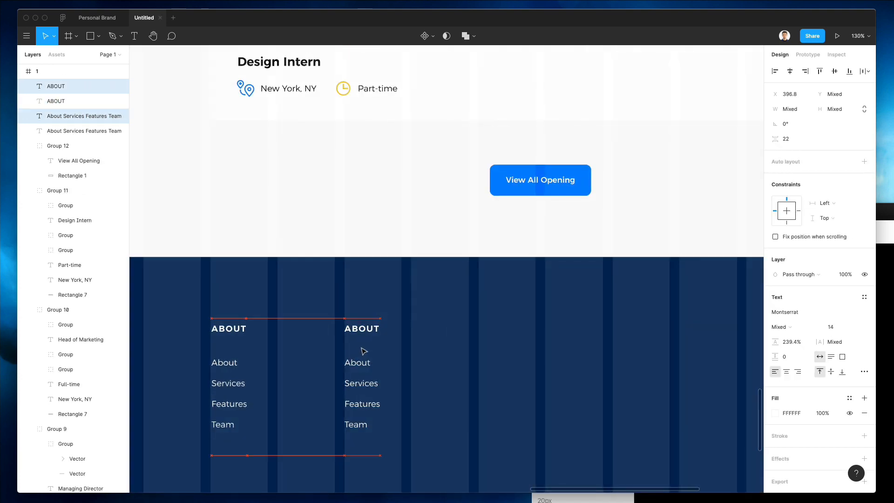
left_click(423, 330)
left_click(369, 326)
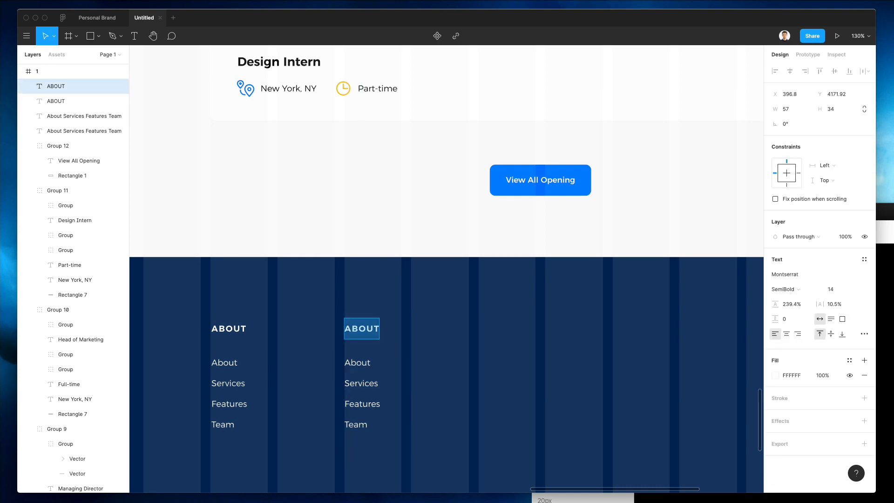
type("Portfolio")
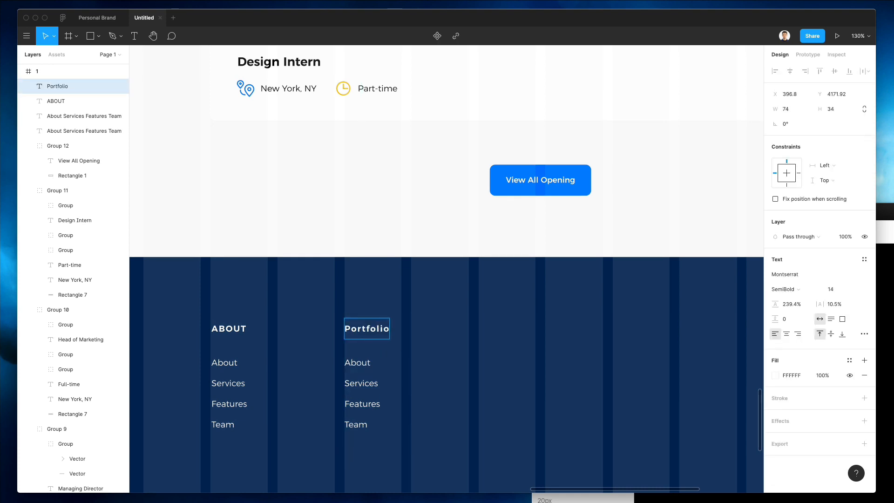
key("Escape")
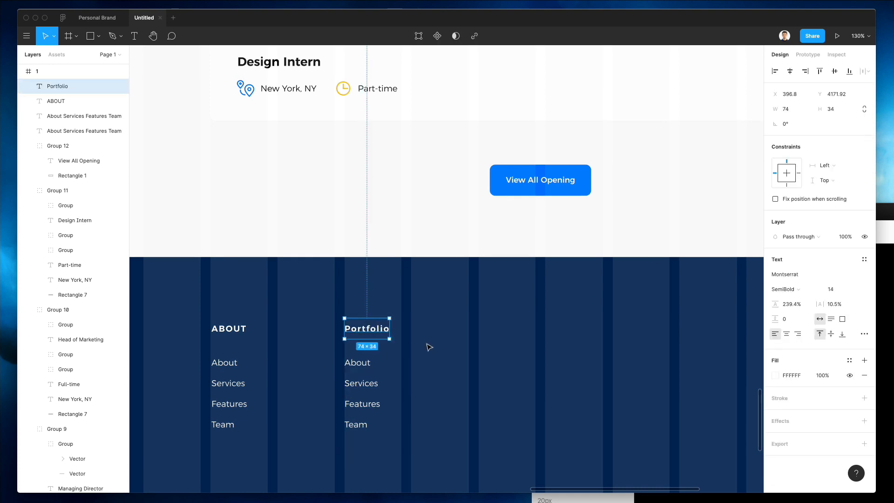
left_click(864, 333)
left_click(719, 400)
Step: Replace the links under PORTFOLIO with Web Apps, Websites, iOS Apps and Logo Design
left_click(357, 363)
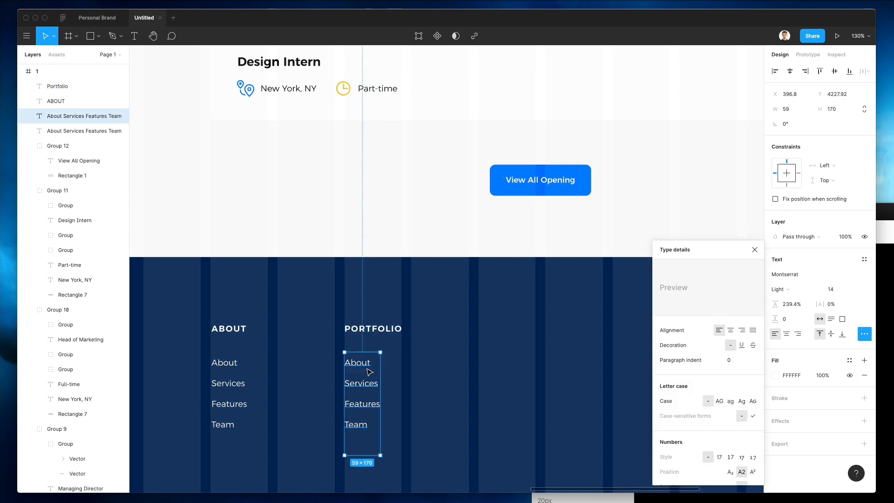
key("Return")
type("Web Apps")
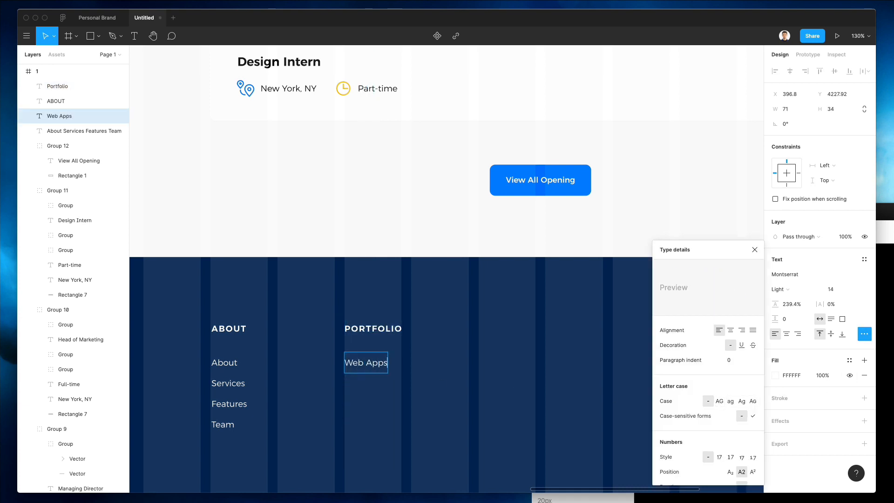
key("Return")
type("Website")
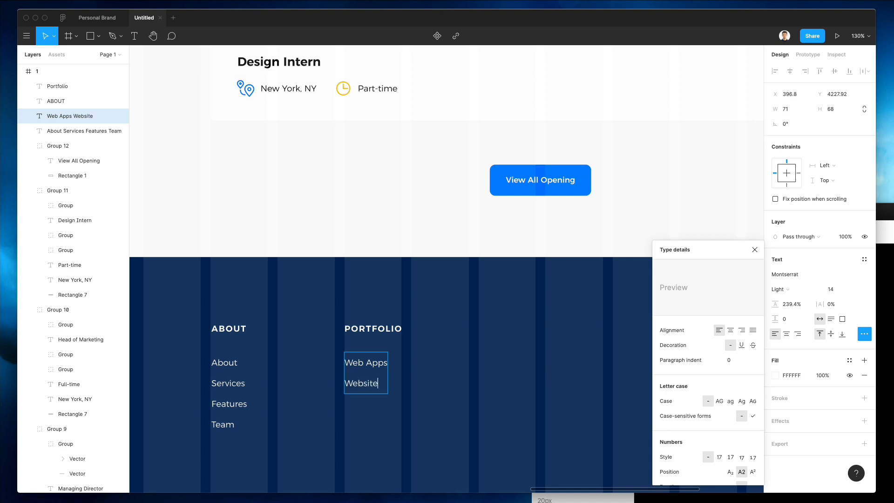
type("s")
key("Return")
type("iOS Apps")
key("Return")
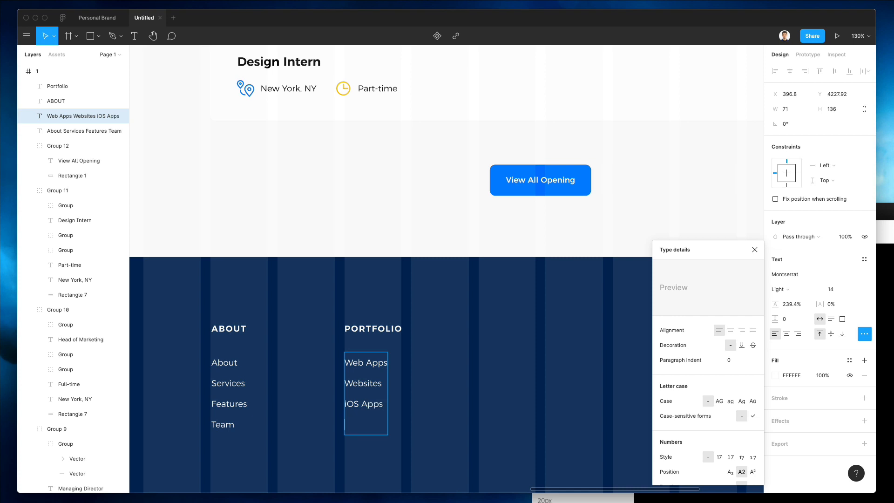
type("Logo Design")
key("Return")
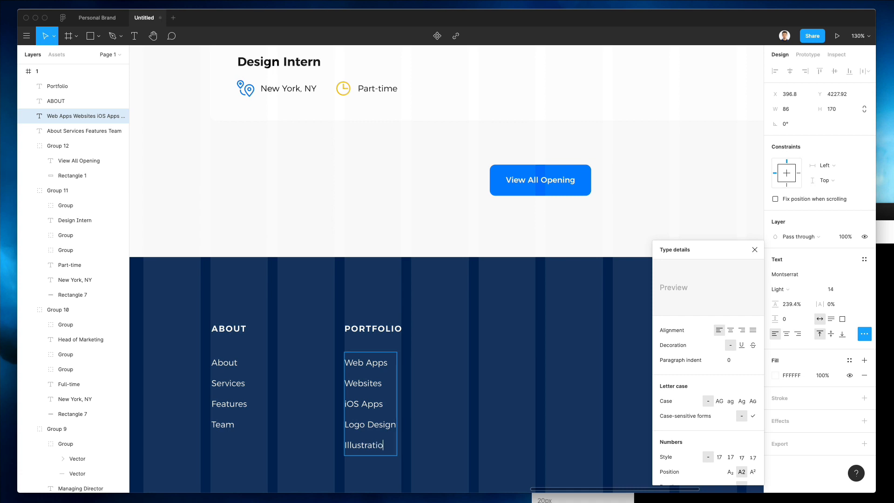
Step: Duplicate the PORTFOLIO column to the right
scroll(358, 375, "right", 3)
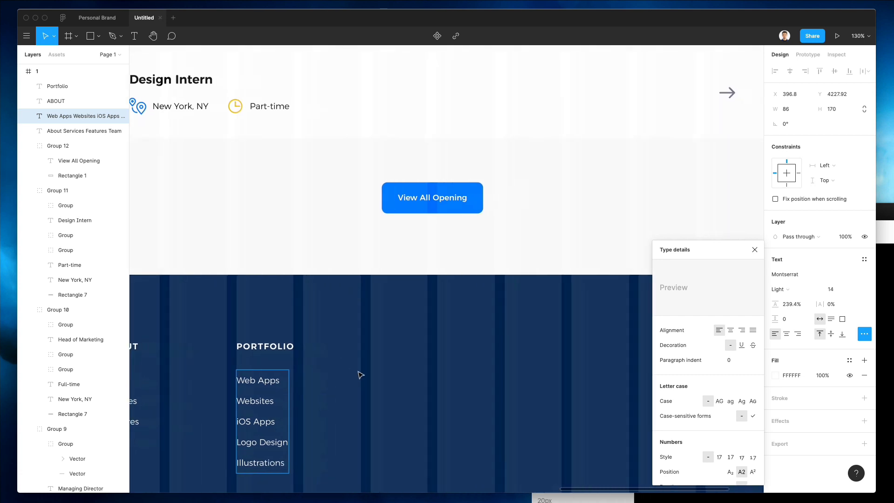
key("Escape")
scroll(311, 409, "up", 3)
left_click(313, 407)
scroll(310, 405, "down", 3)
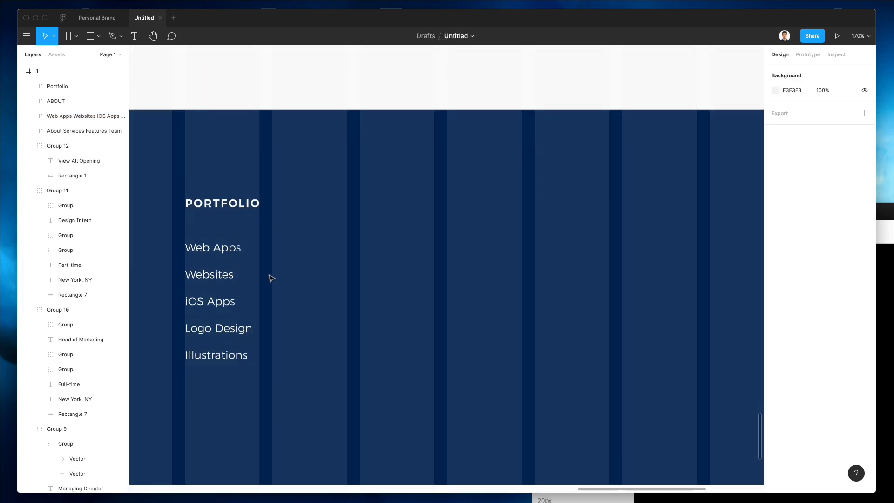
left_click_drag(191, 174, 245, 287)
left_click_drag(197, 252, 458, 259, "alt")
Step: Retitle the copy Consultancy and list Marketing, social media and management
double_click(485, 201)
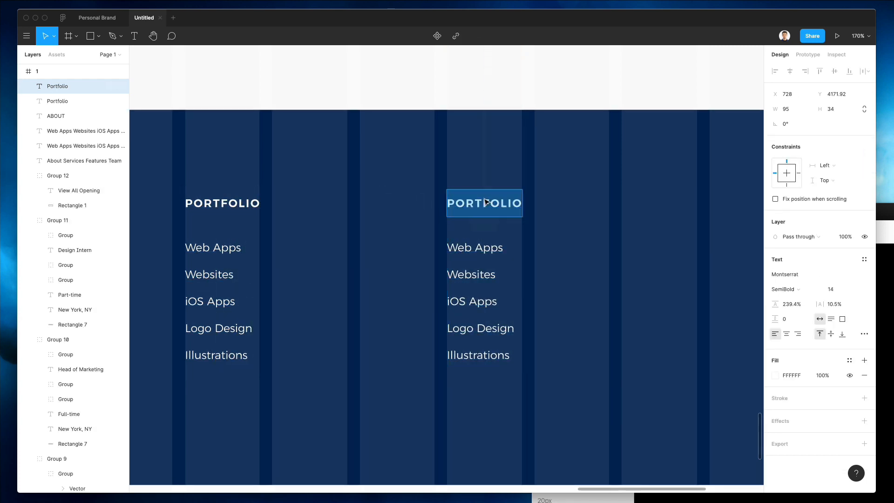
type("Consult")
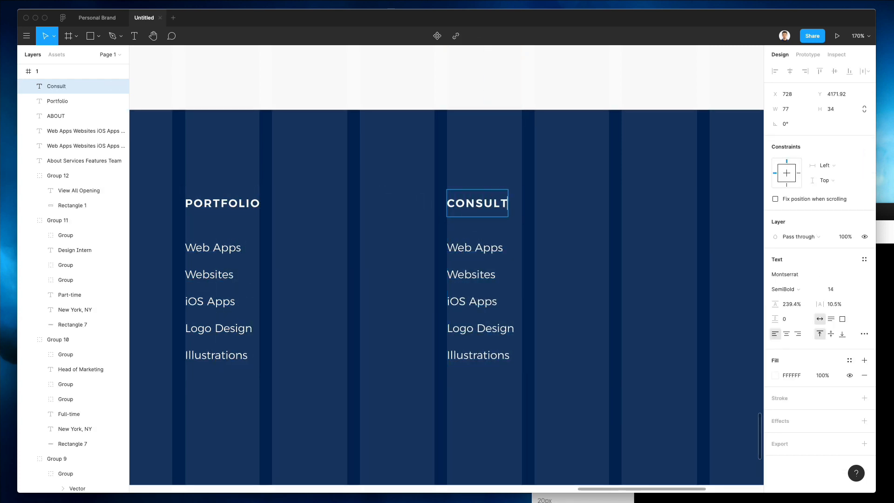
type("ancy")
double_click(497, 251)
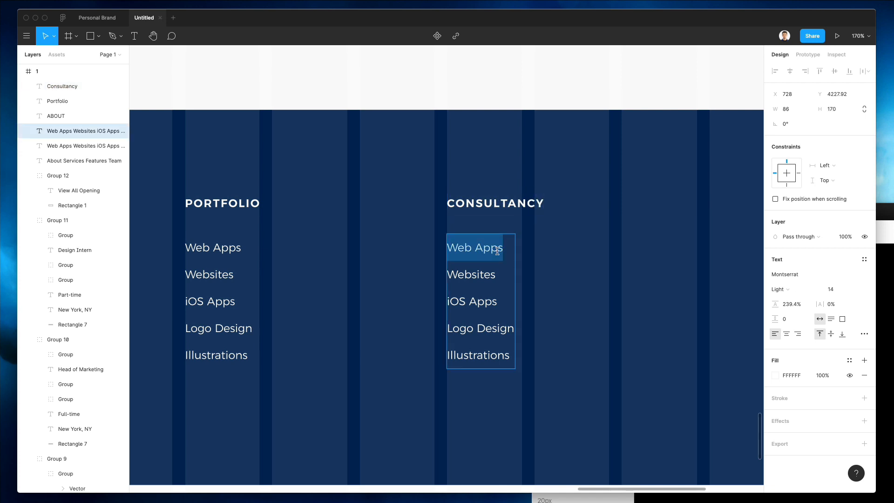
key("ctrl+a")
type("Marketing")
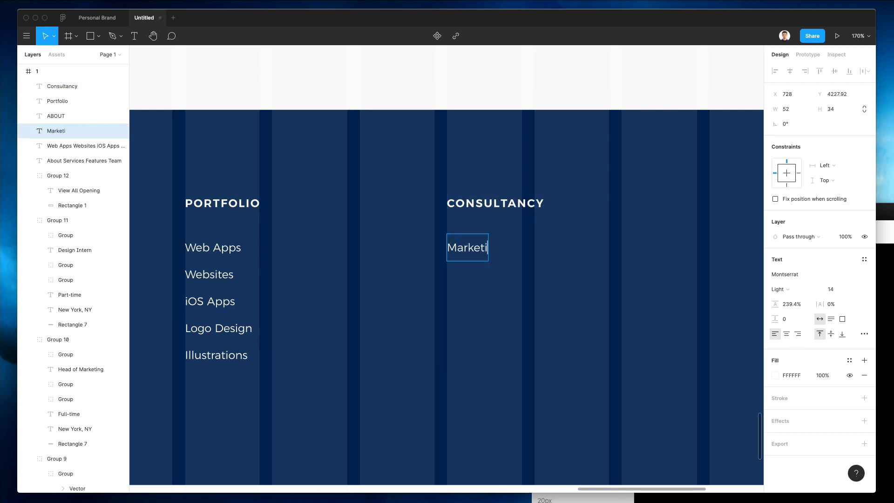
key("Return")
type("social media")
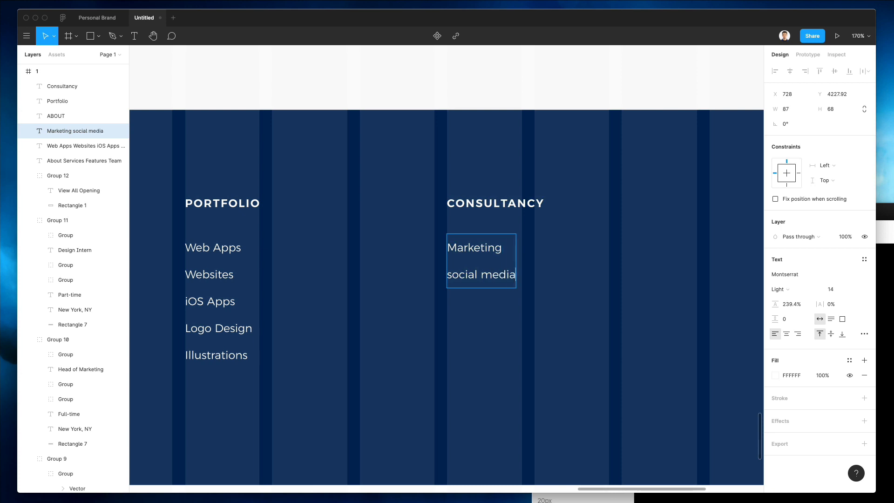
key("Return")
type("management")
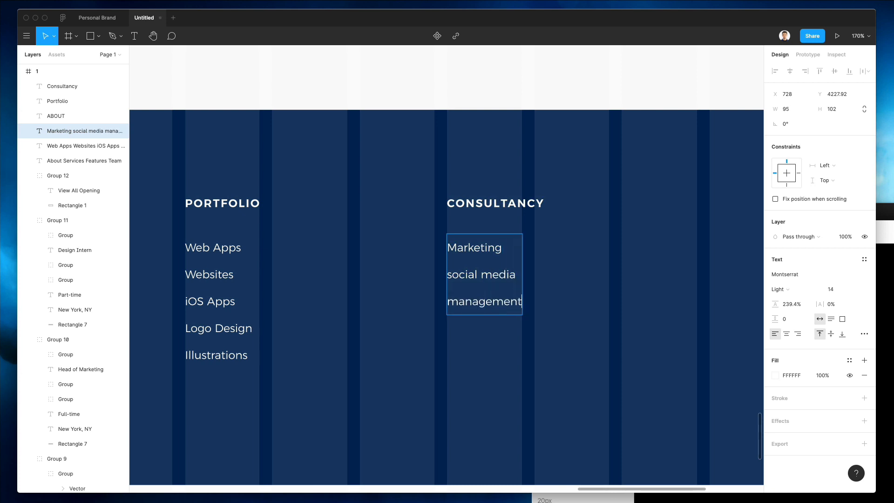
key("Return")
Step: Add Seo and Custom Plans to the list, capitalising Social
type("Seo")
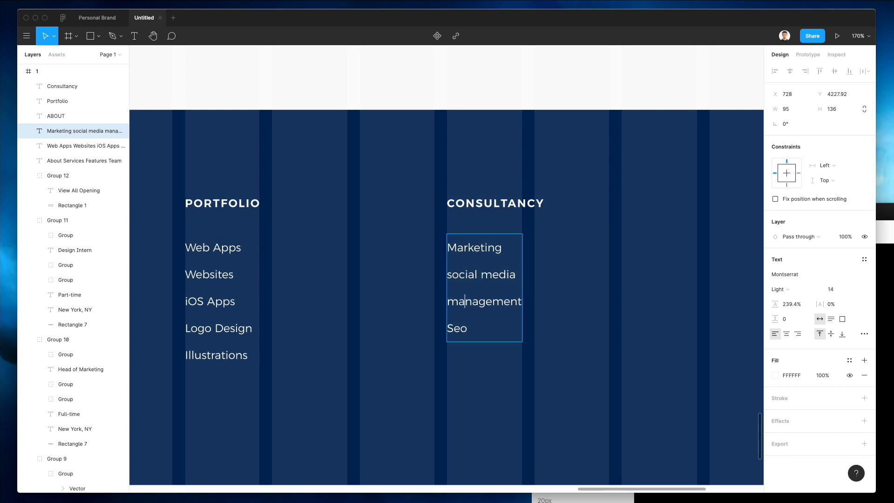
key("shift+Left")
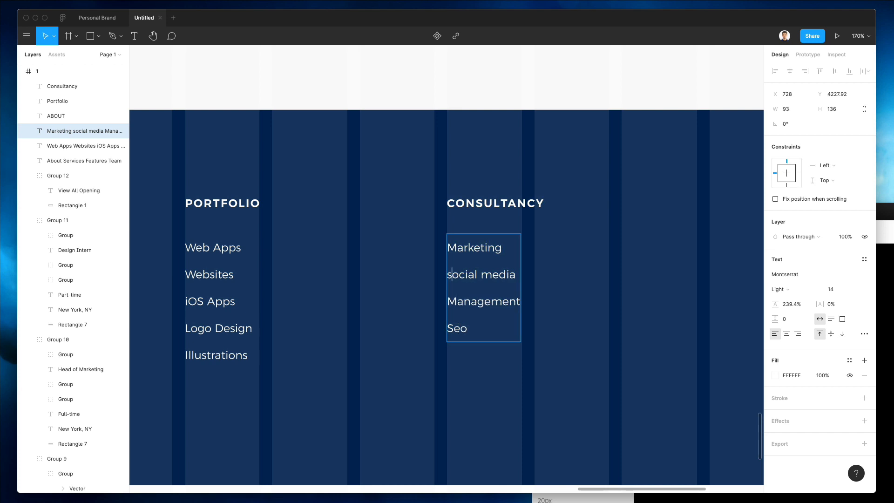
key("BackSpace")
type("S")
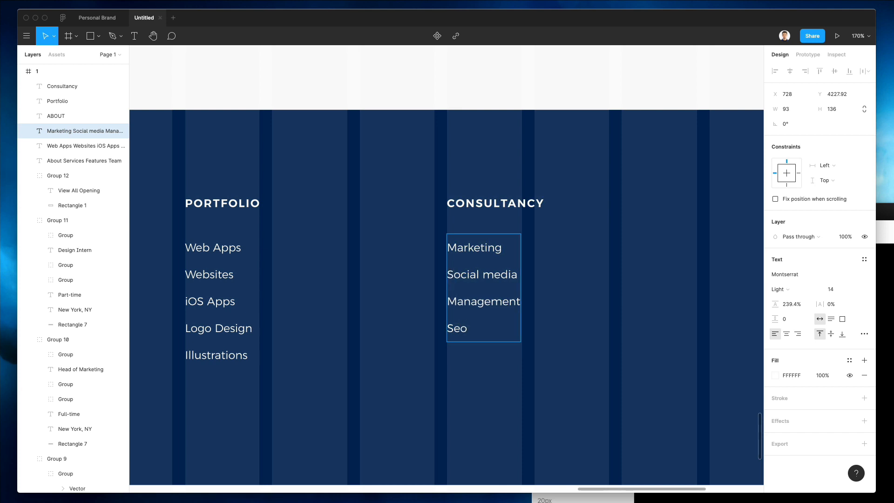
key("Return")
type("Custo")
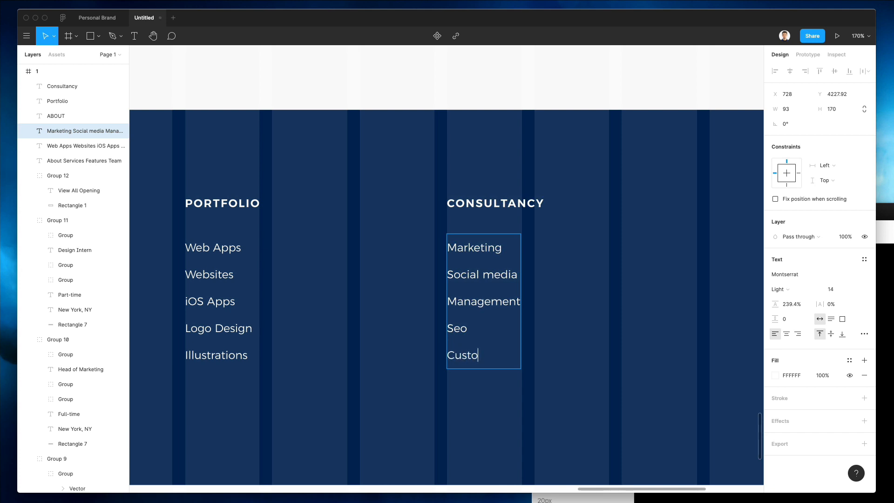
type("m Plans")
key("Escape")
Step: Copy the CONSULTANCY column to its right as a fourth column
scroll(399, 282, "down", 5)
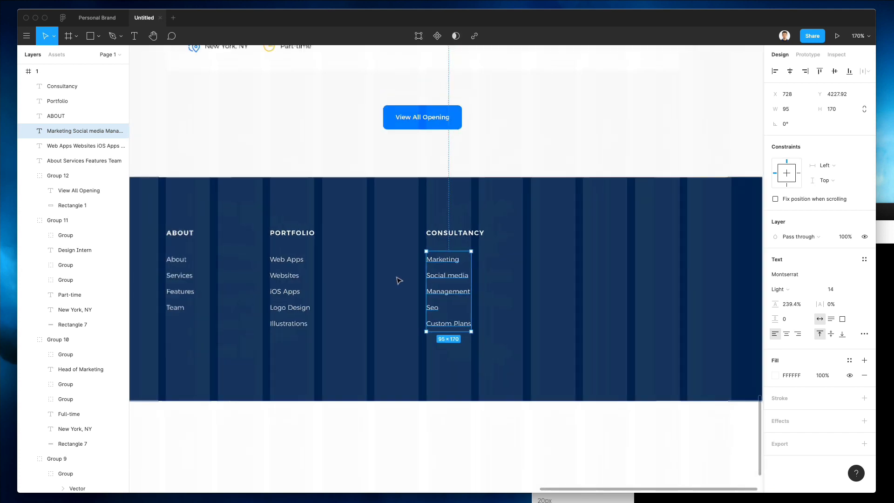
left_click_drag(397, 224, 478, 299)
left_click_drag(437, 278, 519, 279, "alt")
Step: Rename the copied CONSULTANCY heading to CONTACT US
key("Escape")
left_click(501, 242)
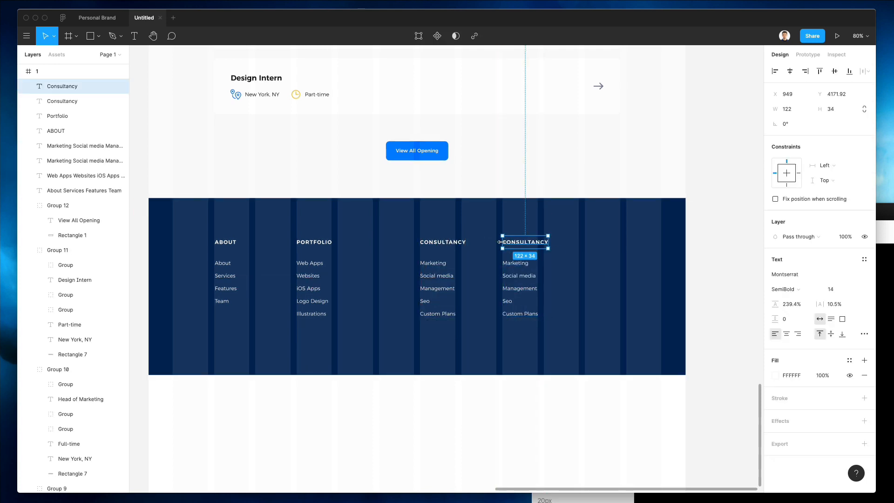
double_click(517, 245)
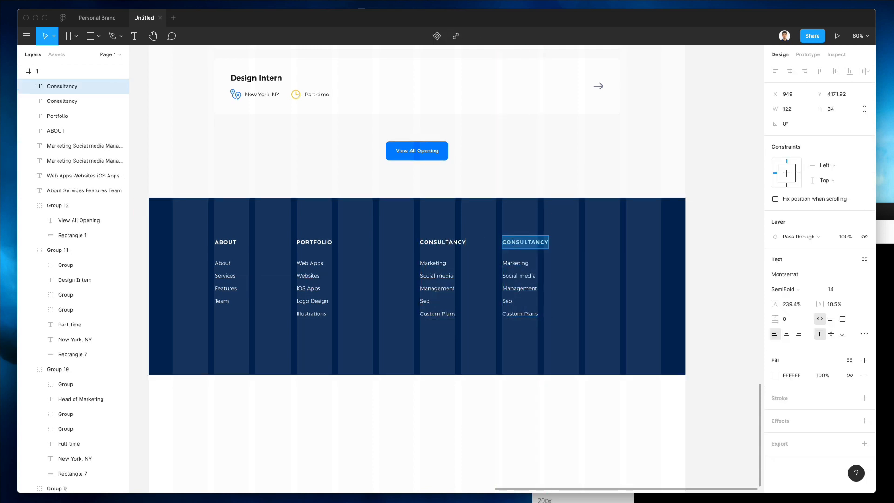
type("Contact us")
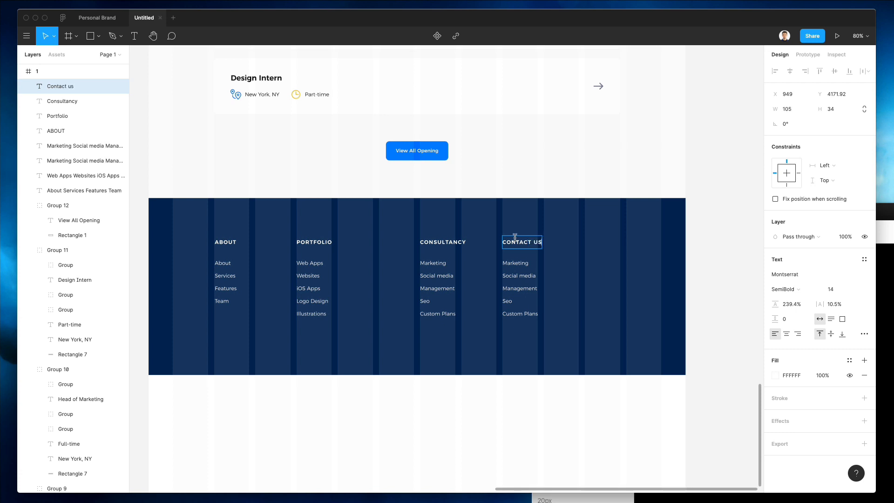
key("Escape")
Step: Rewrite the copied list under CONTACT US as Contacts, Team Members and History
left_click(511, 267)
type("Co")
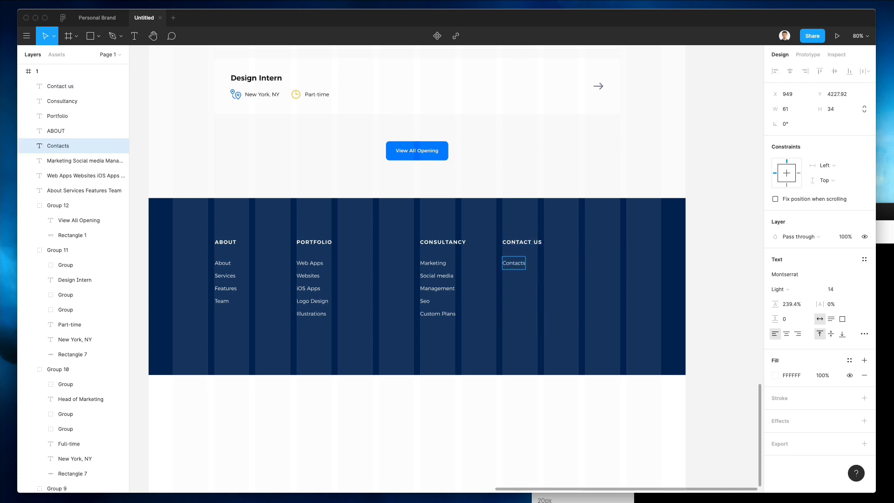
type("ntacts")
key("Return")
type("Team Members")
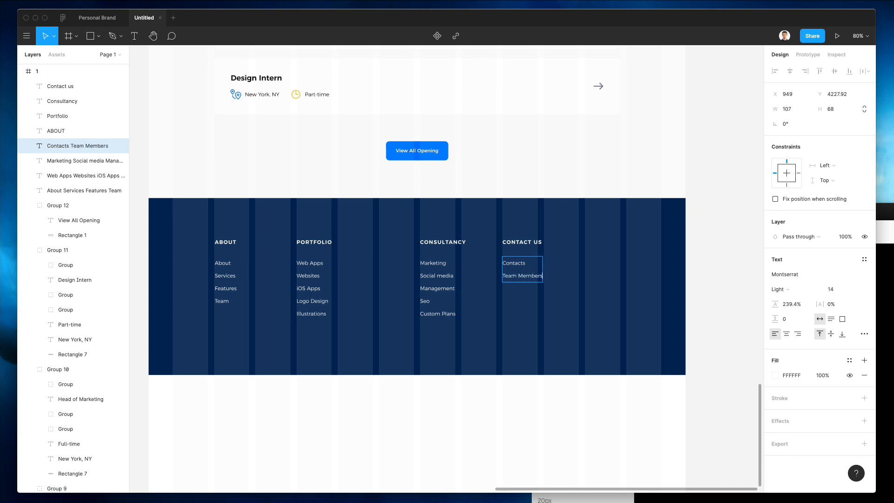
key("Return")
type("History")
key("Return")
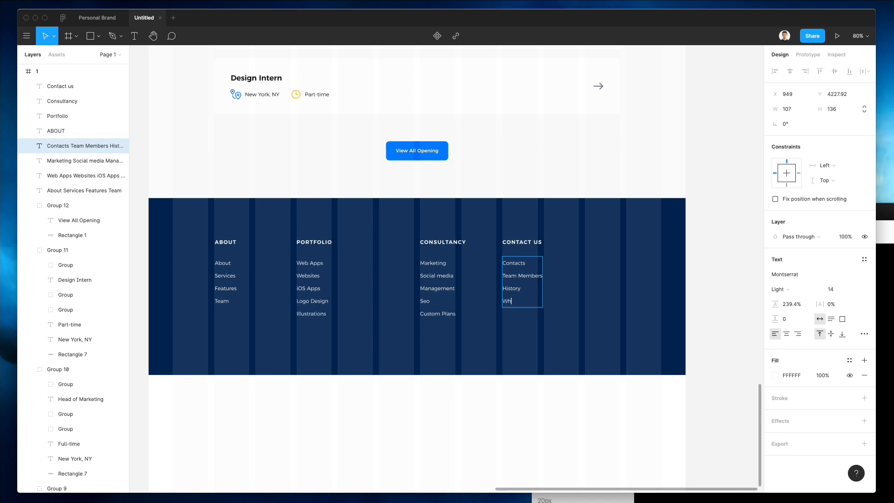
key("Escape")
key("Escape")
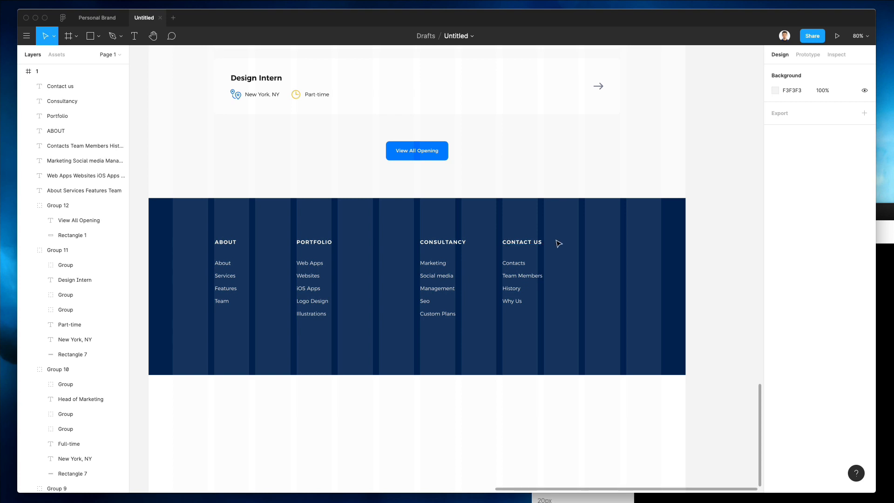
Step: Replace the Why Us line with the site's e-mail address set in SemiBold
left_click(525, 288)
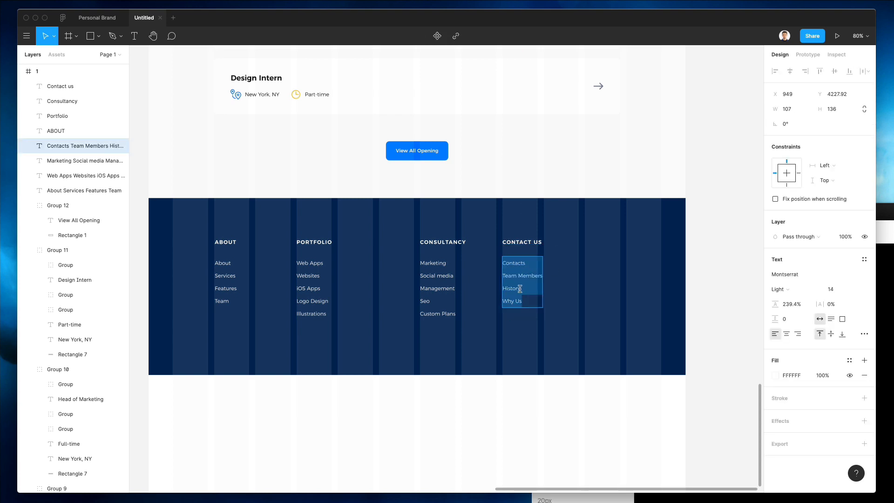
key("Escape")
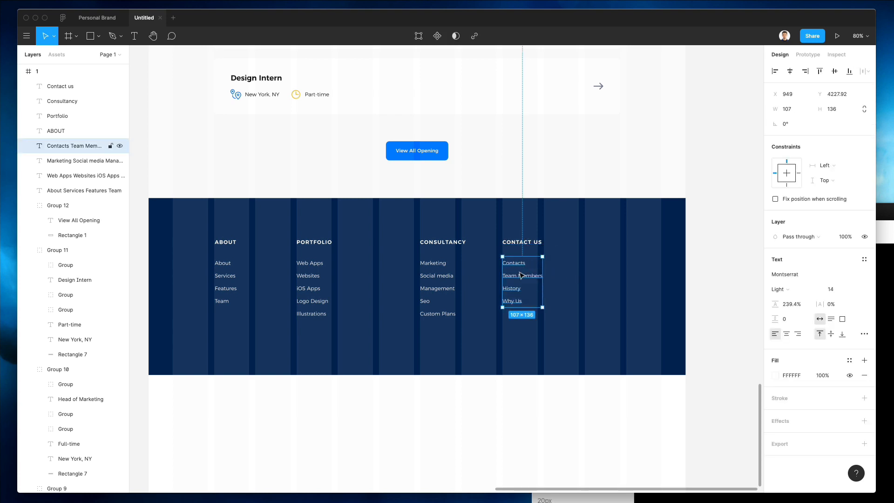
left_click_drag(522, 278, 524, 335)
key("super+z")
double_click(517, 297)
left_click_drag(531, 301, 482, 300)
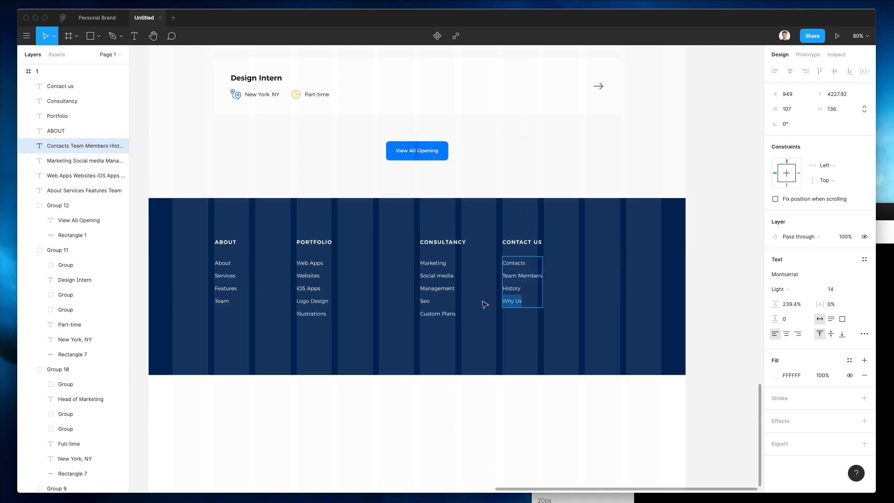
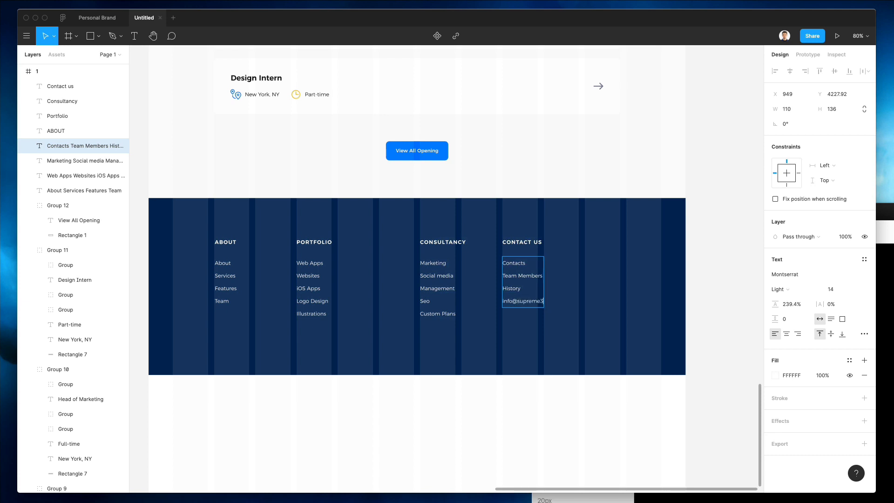
key("alt+shift+Left")
key("alt+shift+Left")
key("alt+shift+Left")
key("alt+shift+Left")
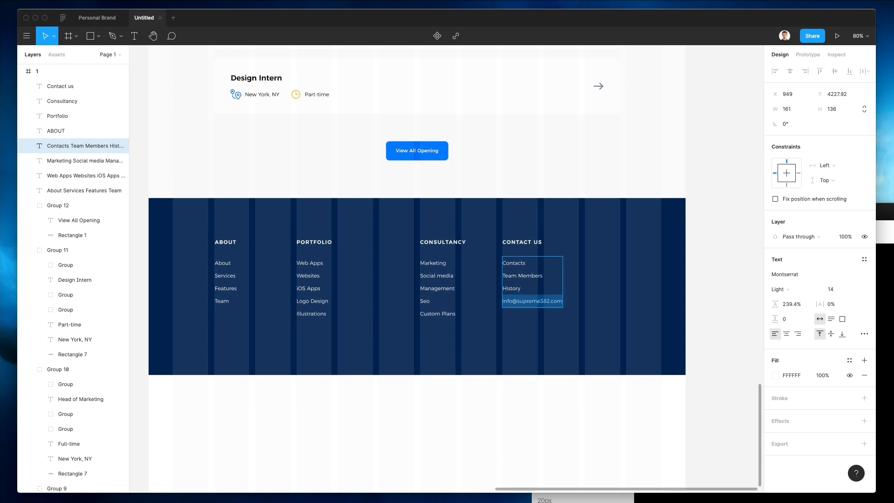
key("alt+shift+Right")
key("alt+shift+Right")
left_click(779, 289)
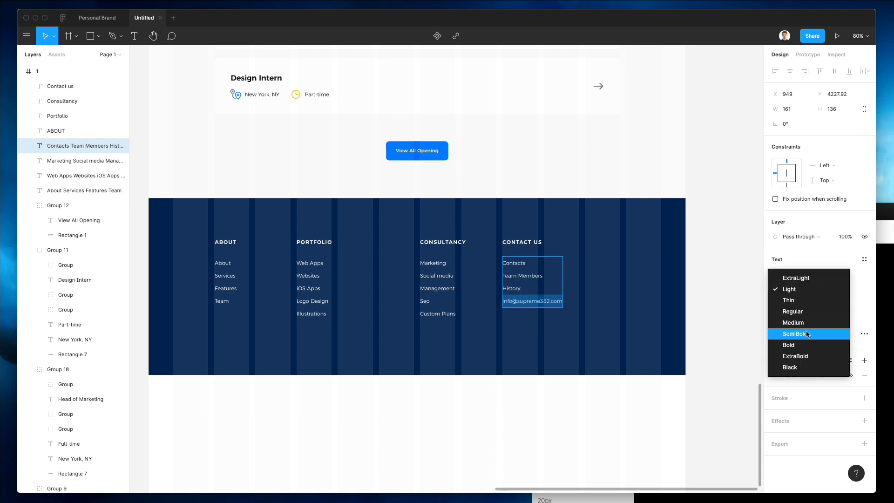
left_click(808, 333)
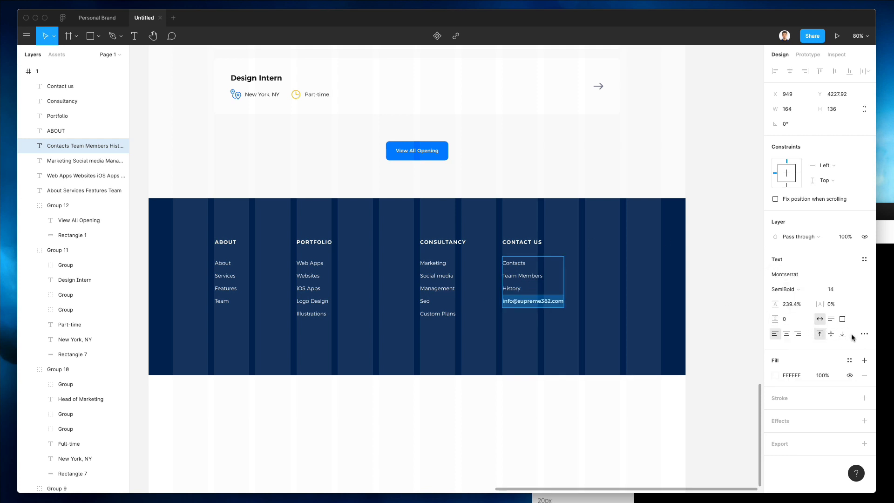
key("Escape")
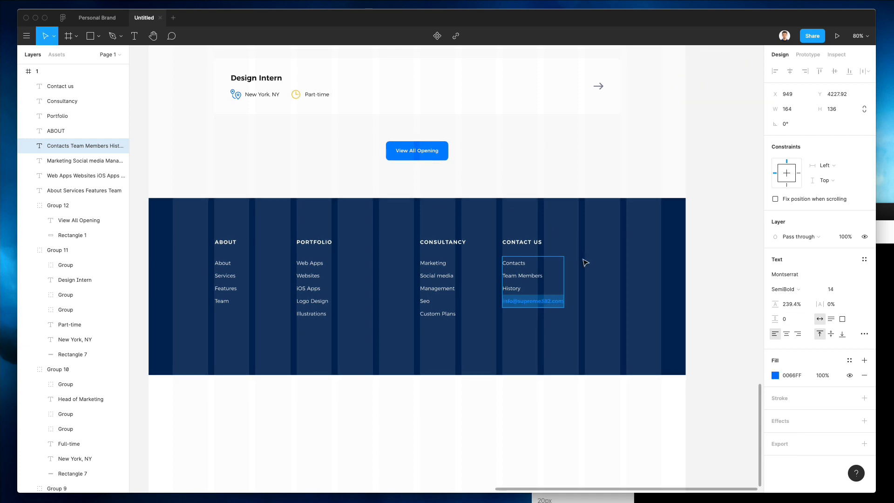
key("Escape")
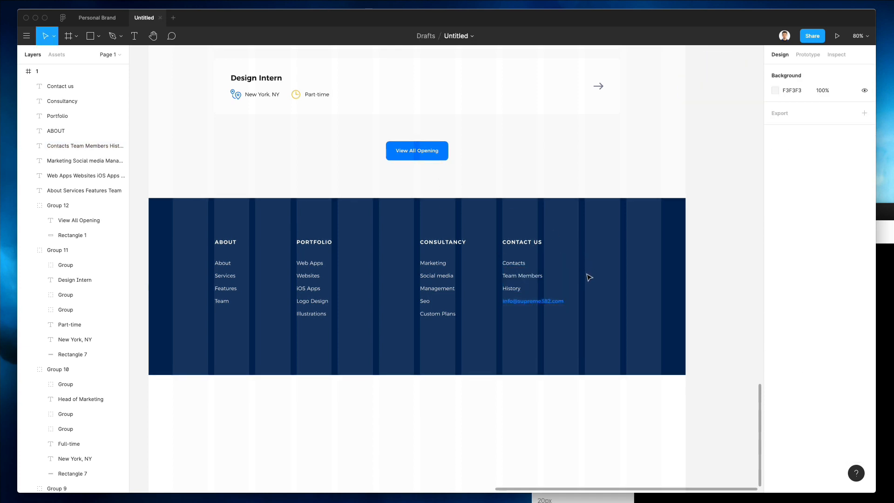
Step: Group the Consultancy, Contact Us, Portfolio and About columns each on their own
scroll(591, 277, "up", 2)
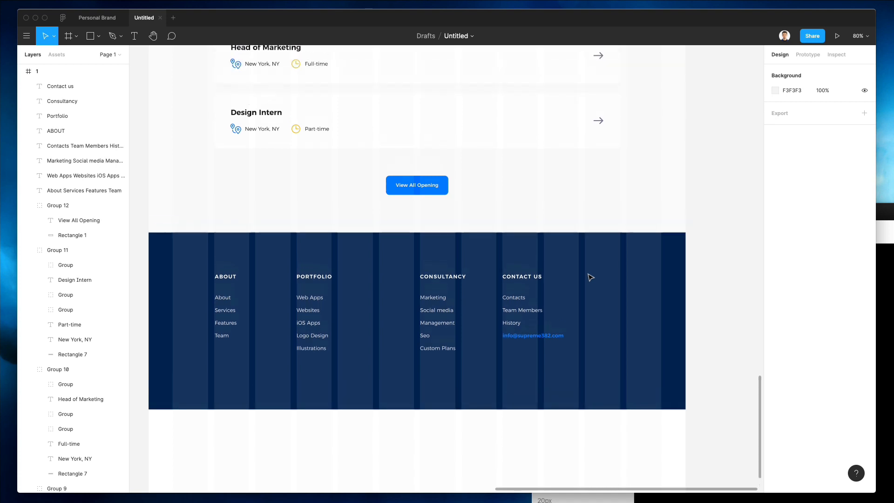
left_click_drag(378, 263, 479, 358)
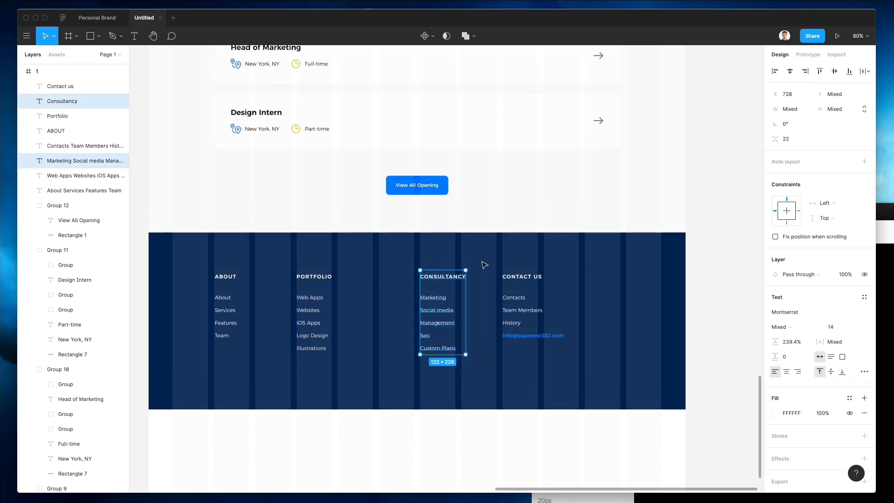
key("ctrl+g")
left_click_drag(481, 253, 568, 368)
key("ctrl+g")
left_click_drag(268, 253, 375, 352)
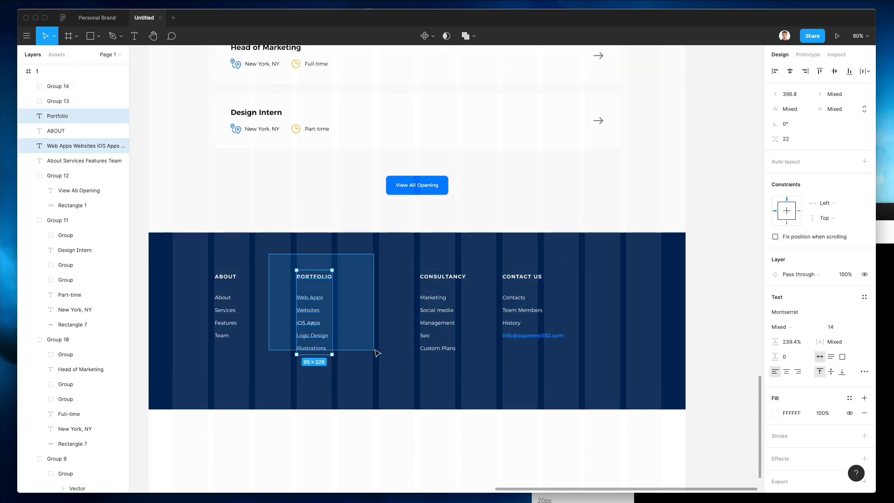
key("ctrl+g")
left_click_drag(200, 255, 254, 365)
key("ctrl+g")
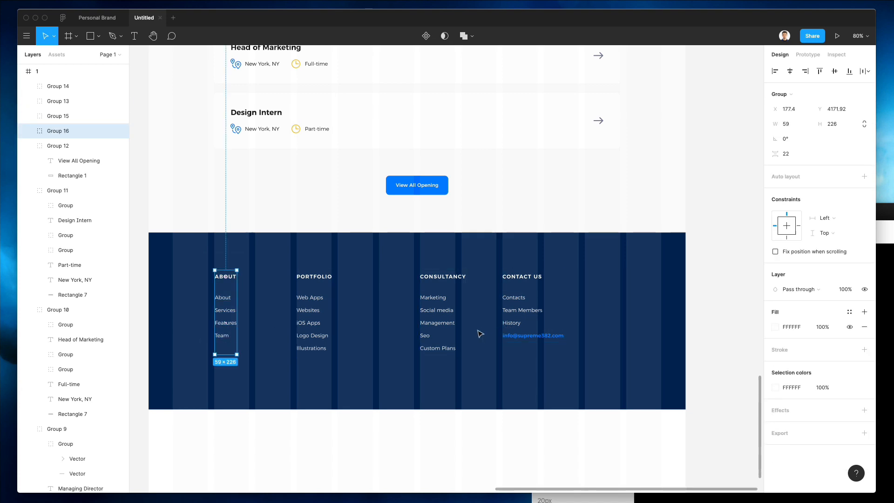
key("Escape")
Step: Search Nucleo and drag the Facebook and Twitter icons into the footer
left_click(884, 231)
double_click(578, 230)
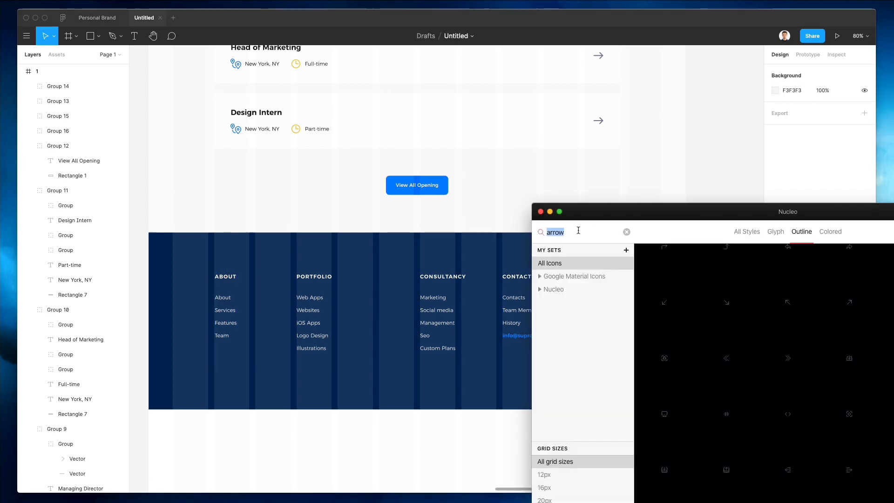
type("faceb")
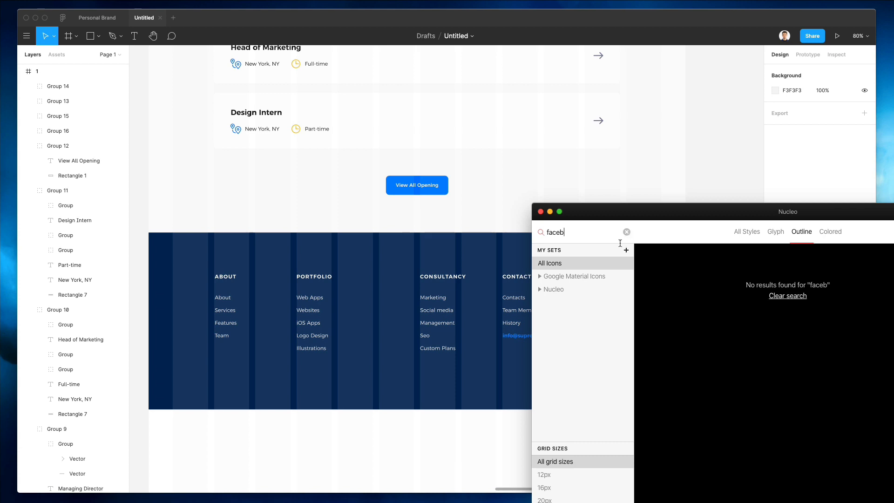
left_click(746, 231)
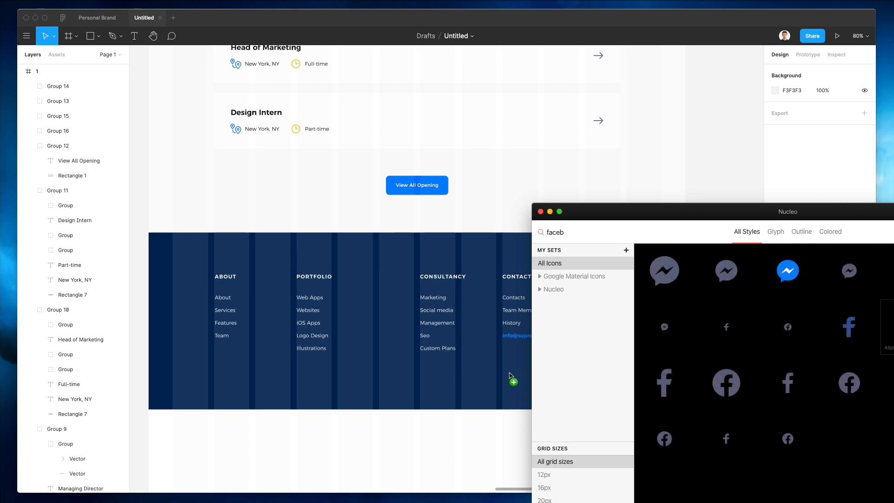
mouse_move(721, 382)
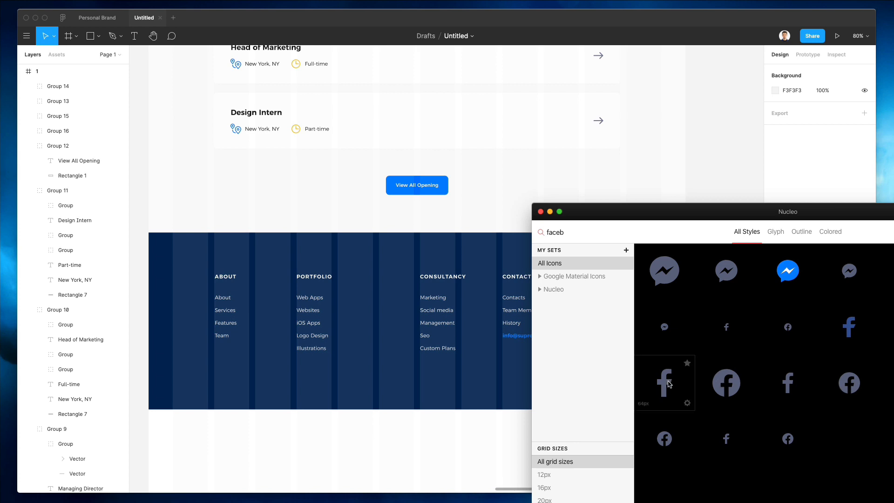
left_click_drag(729, 385, 478, 387)
double_click(566, 233)
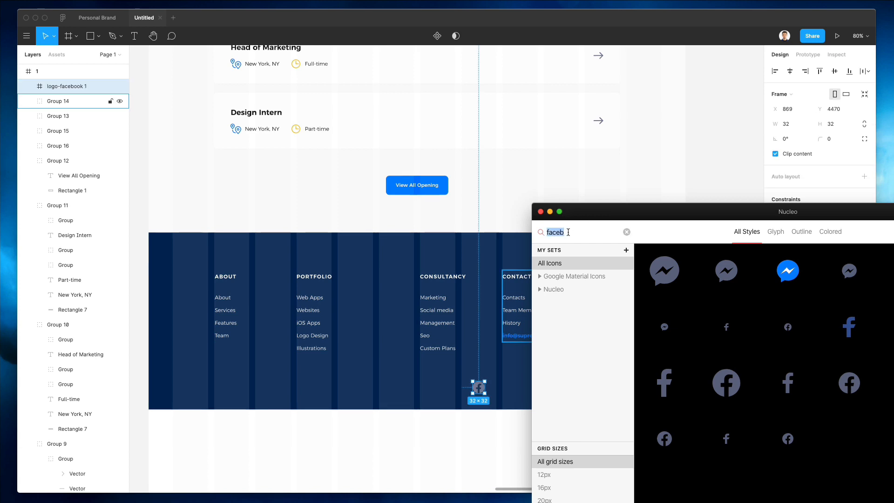
type("twit")
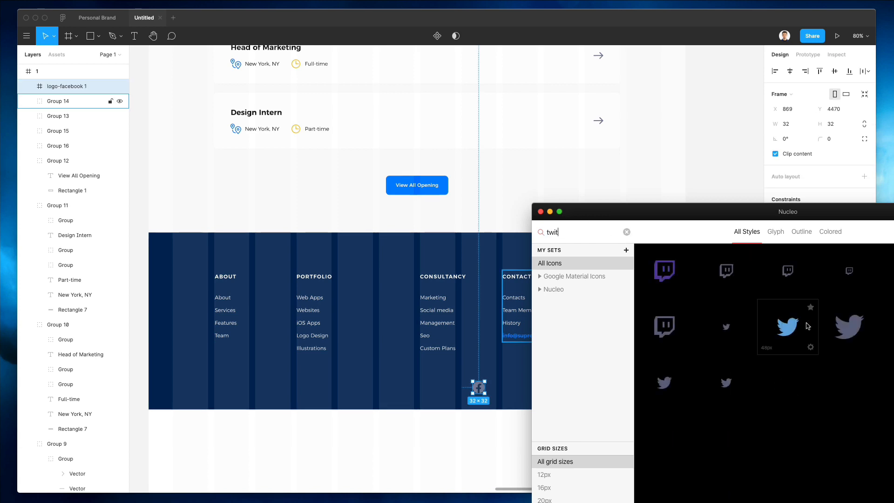
left_click_drag(807, 326, 500, 387)
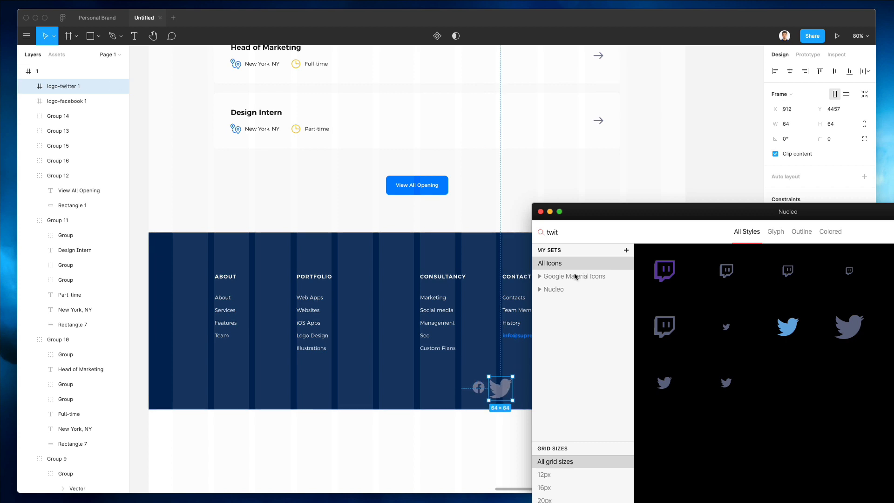
Step: Add the LinkedIn and Pinterest icons from Nucleo to the footer
scroll(343, 304, "right", 3)
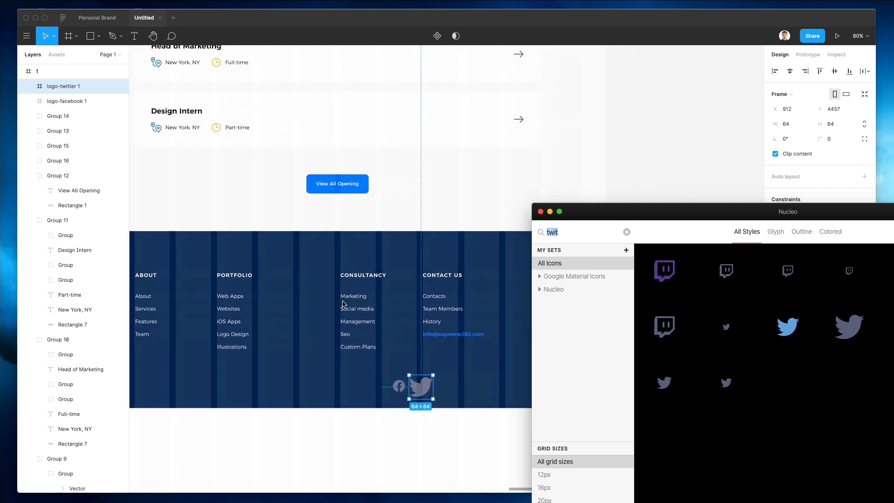
type("linked")
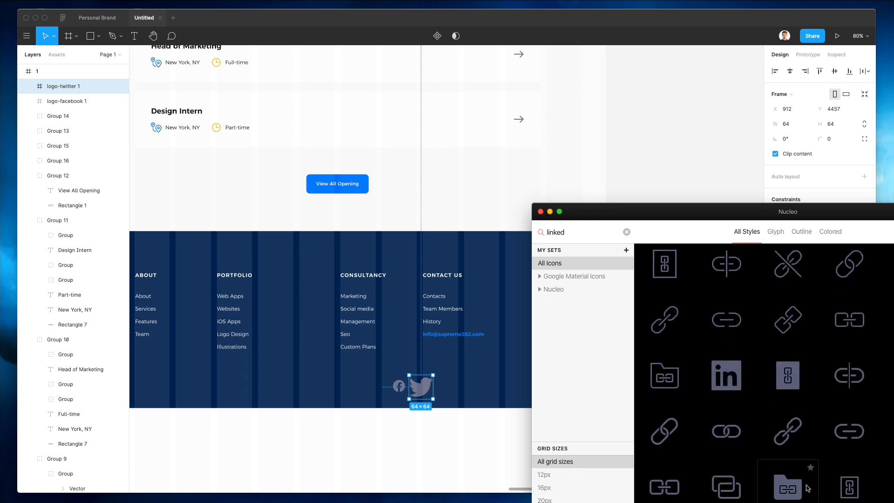
left_click_drag(726, 361, 455, 383)
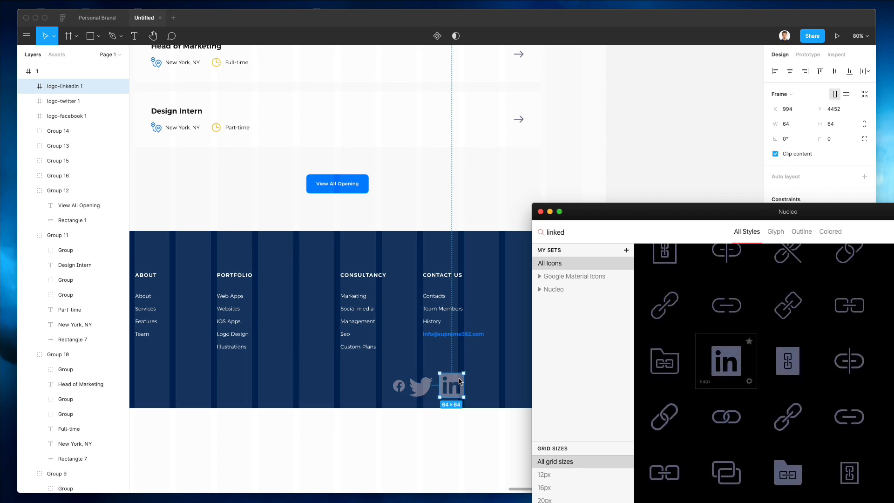
double_click(554, 231)
type("pintere")
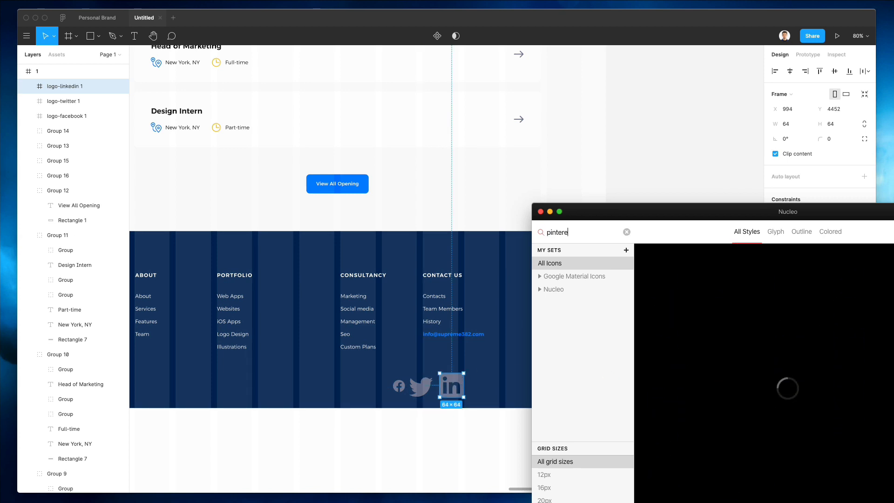
left_click_drag(449, 383, 369, 423)
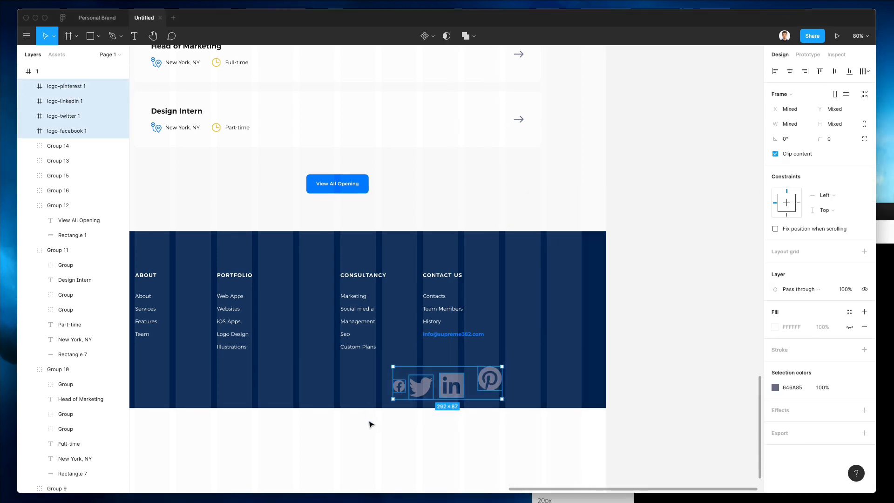
Step: Ungroup the four logo frames, fill the icons white and lock their proportions
key("shift+super+g")
key("i")
left_click(399, 124)
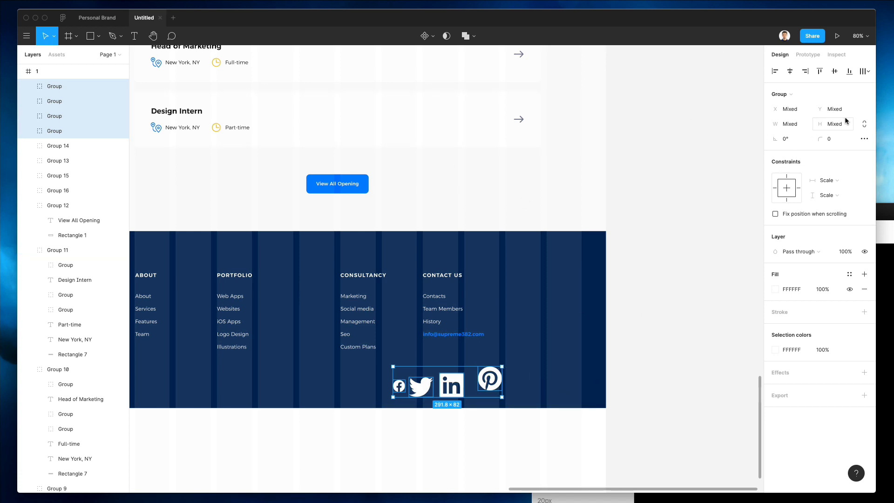
left_click(864, 124)
left_click(785, 126)
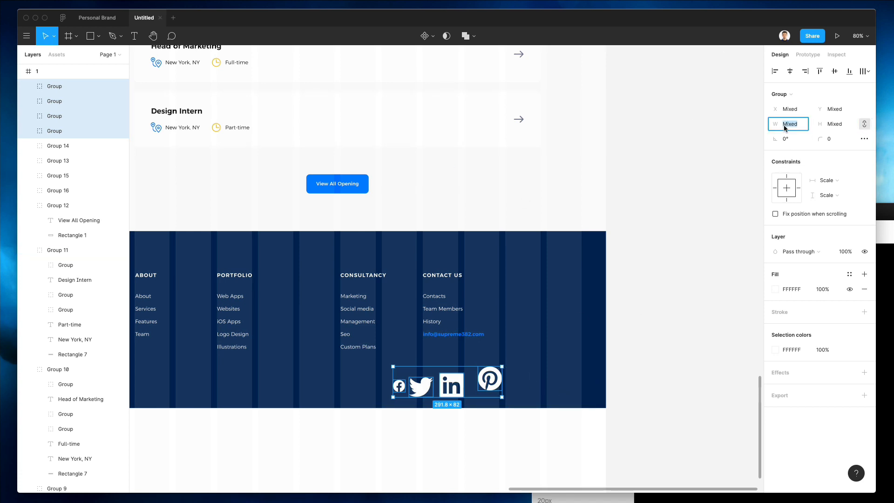
Step: Resize the four social icons to 25 px wide
key("Return")
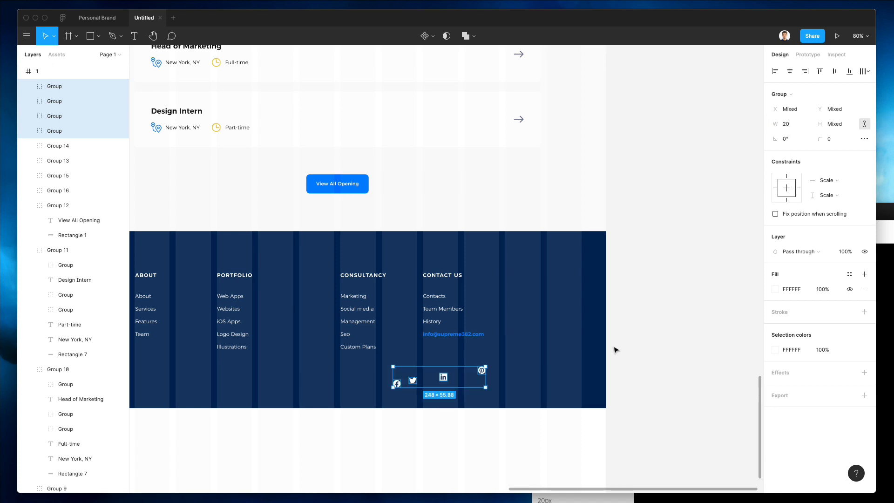
left_click(786, 124)
type("25")
key("Return")
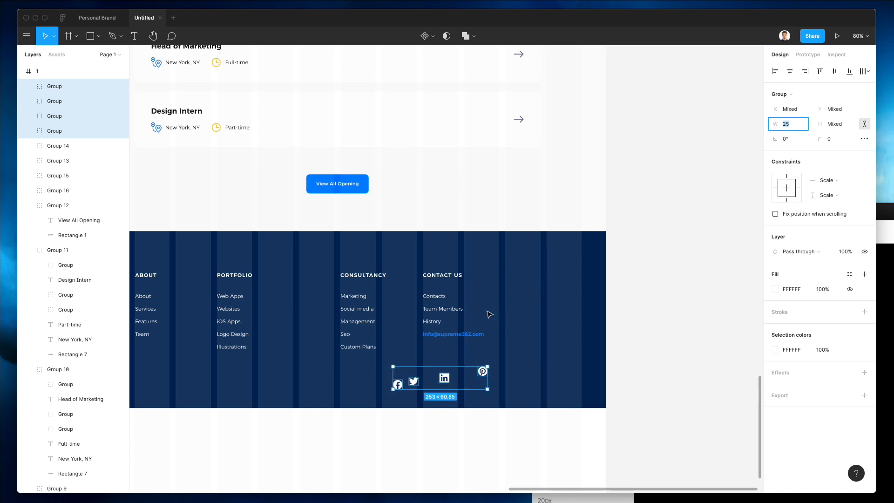
Step: Bottom-align the four icons and distribute their horizontal spacing evenly
left_click(473, 389)
left_click_drag(382, 366, 528, 421)
left_click(849, 71)
left_click(866, 71)
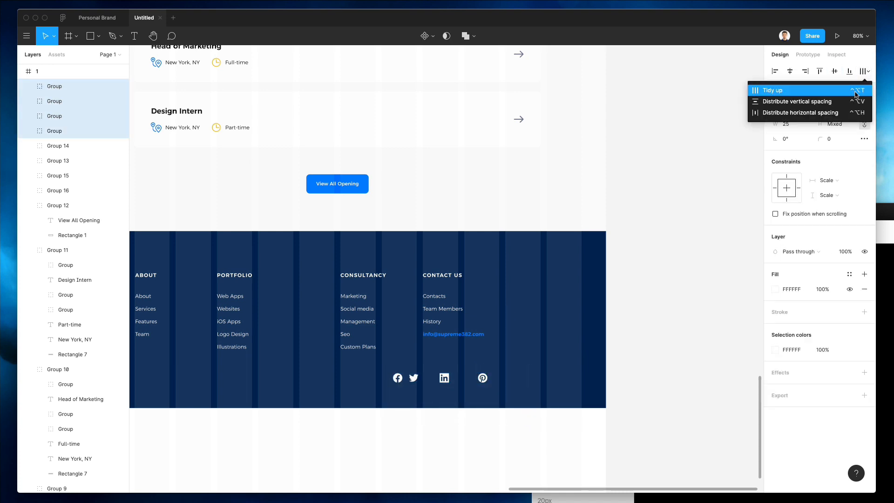
left_click(800, 112)
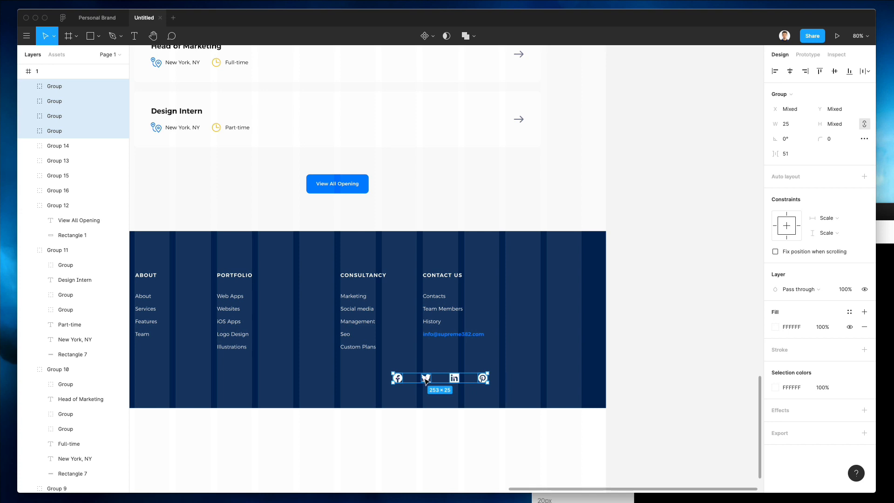
Step: Move the icon row level with the CONTACT US heading and widen the gaps between icons
left_click_drag(426, 379, 516, 293)
scroll(521, 266, "up", 10)
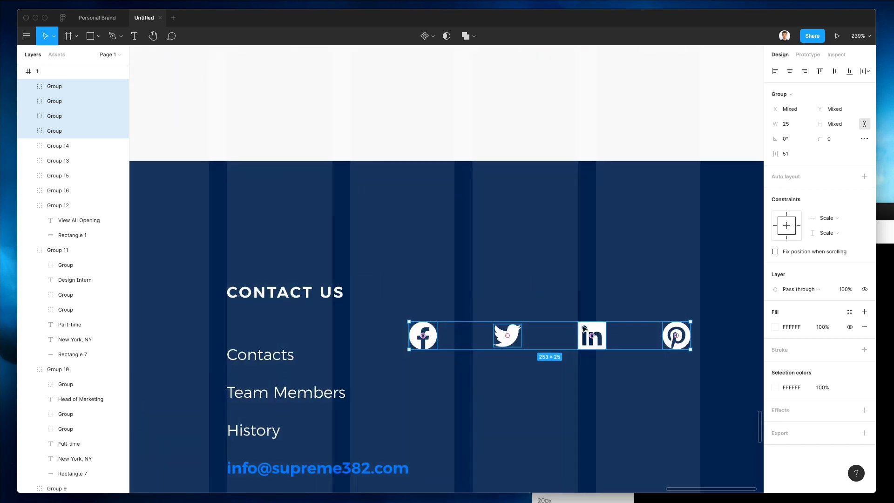
left_click_drag(501, 339, 460, 290)
scroll(461, 295, "up", 5)
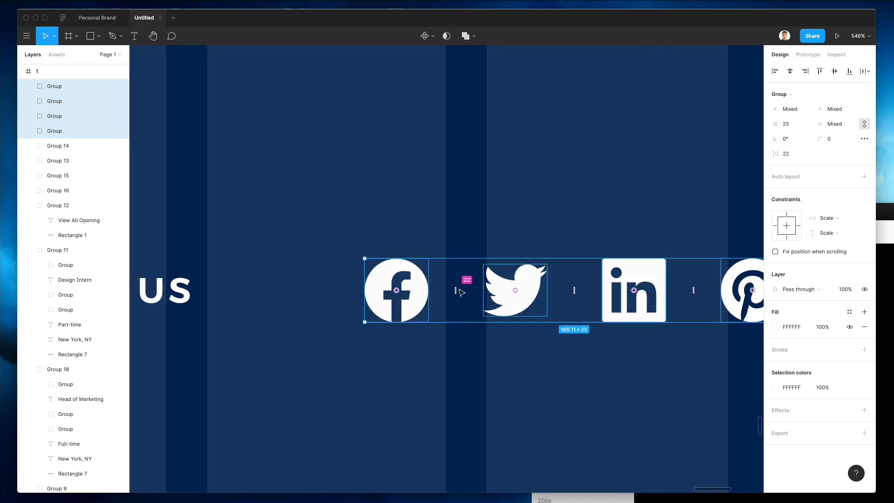
scroll(460, 291, "right", 10)
left_click_drag(370, 279, 491, 275)
scroll(492, 275, "down", 3)
scroll(493, 277, "down", 4)
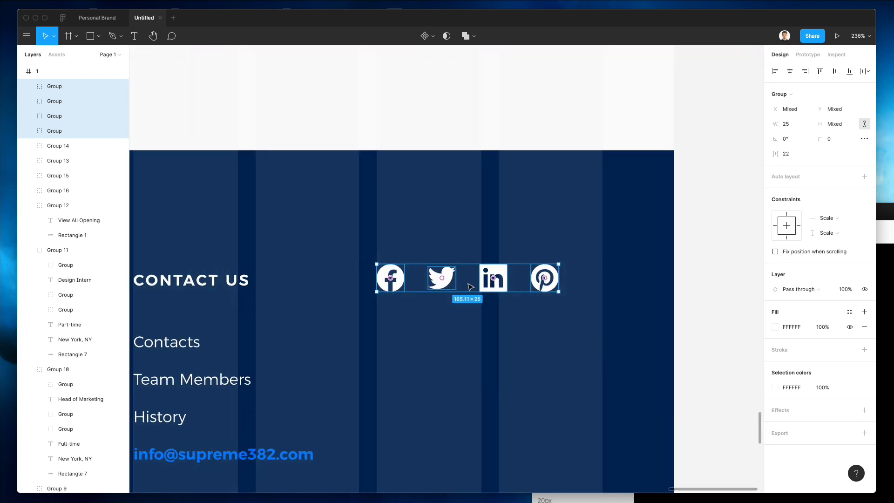
scroll(469, 286, "up", 4)
scroll(465, 273, "down", 1)
scroll(465, 274, "right", 3)
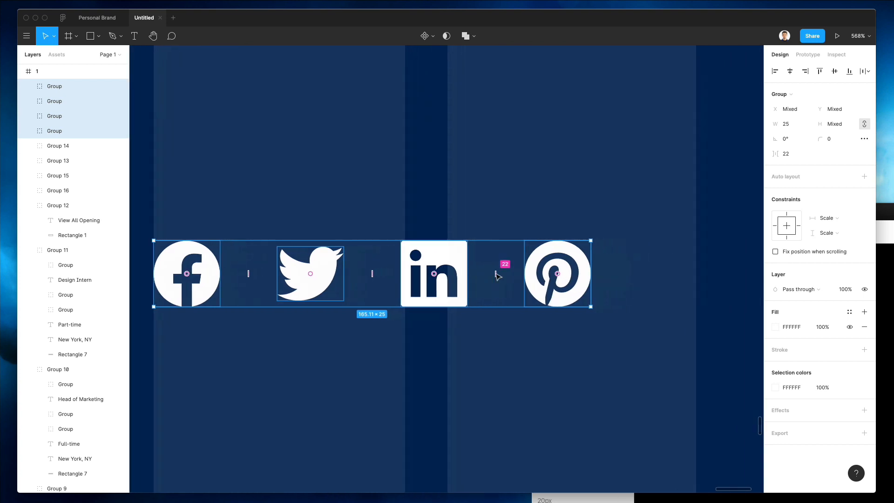
left_click_drag(470, 273, 556, 268)
Step: Hide the page frame's column layout grid
left_click(521, 176)
scroll(518, 202, "down", 5)
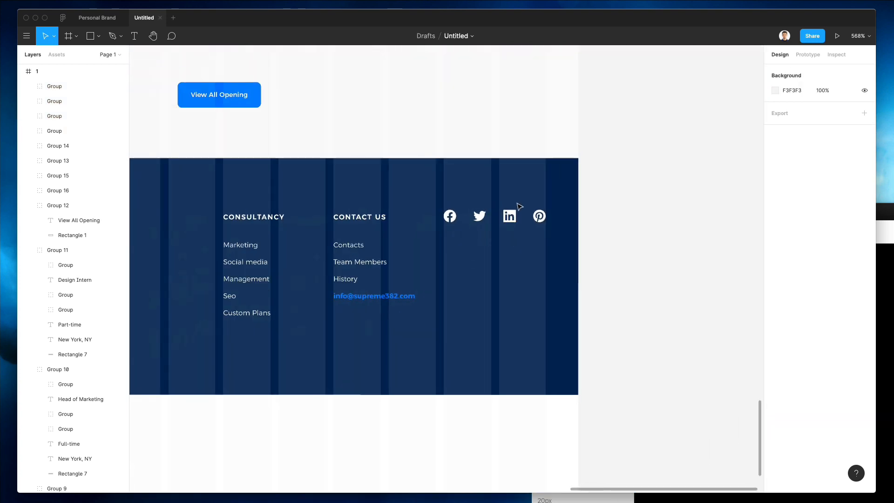
scroll(516, 185, "left", 2)
scroll(518, 188, "left", 1)
scroll(516, 188, "down", 3)
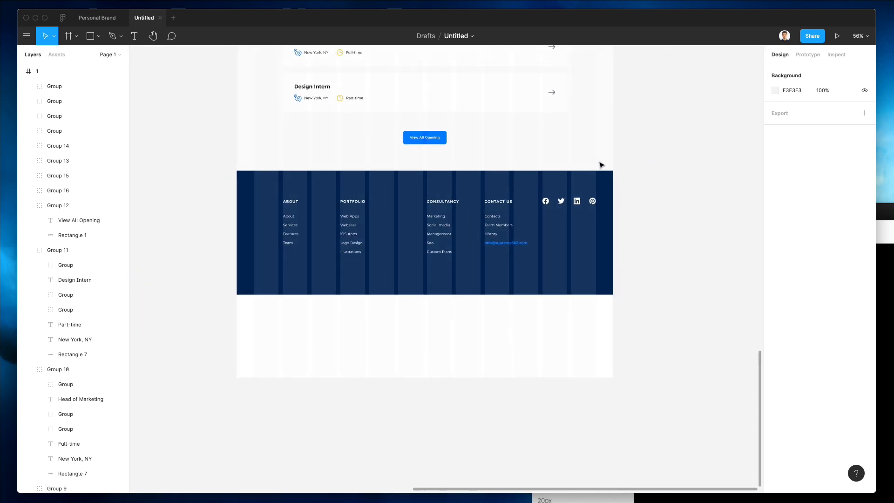
scroll(601, 165, "down", 2)
scroll(599, 166, "up", 10)
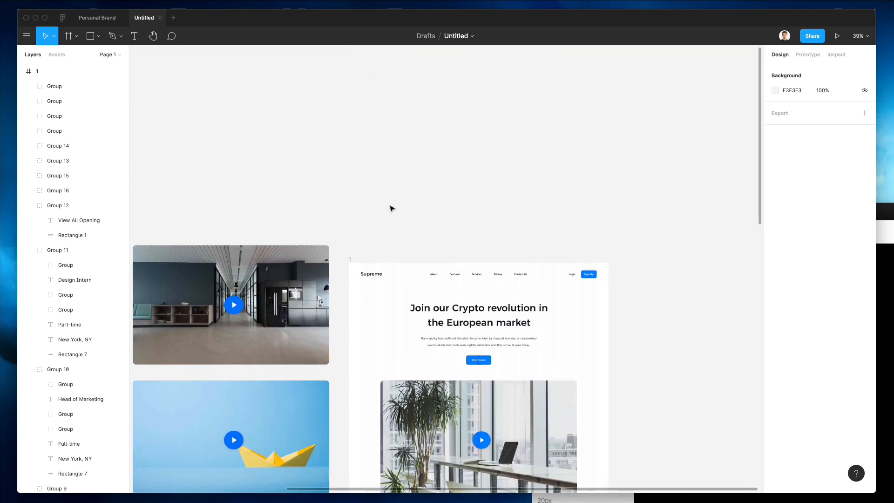
left_click(356, 261)
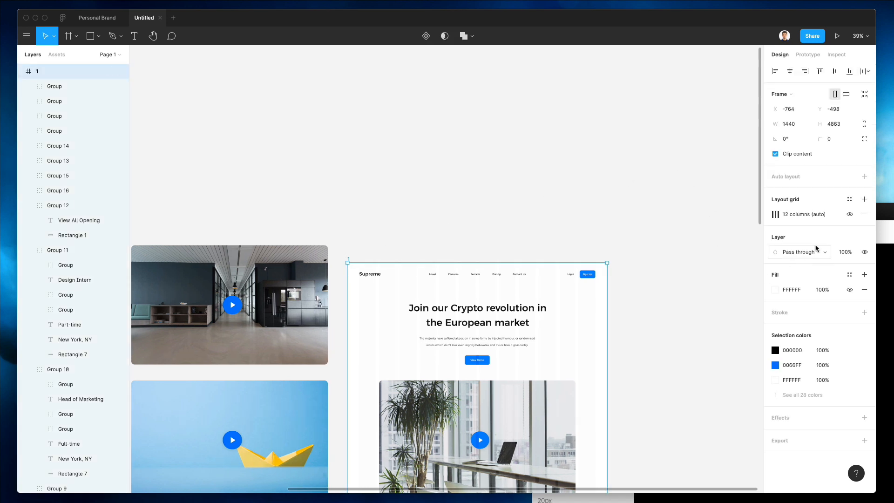
scroll(717, 293, "right", 1)
left_click(852, 219)
scroll(614, 229, "down", 3)
scroll(614, 230, "left", 3)
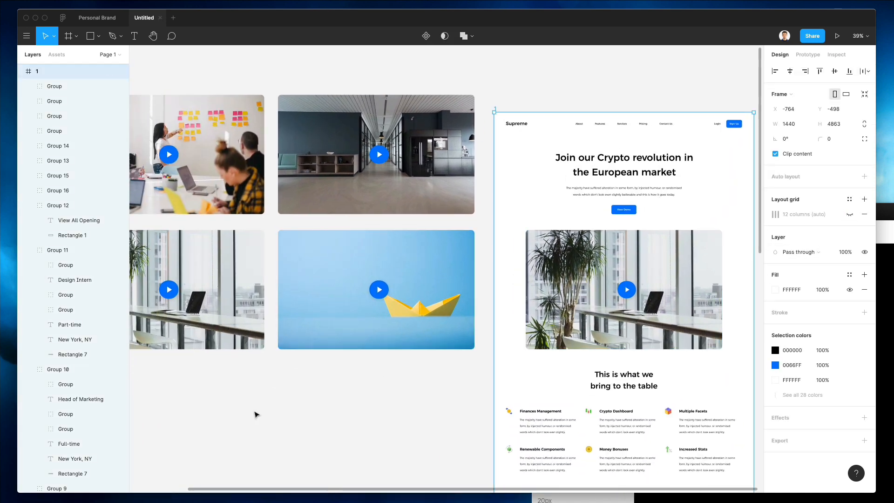
left_click(256, 414)
scroll(344, 384, "down", 4)
scroll(348, 383, "down", 5, "ctrl")
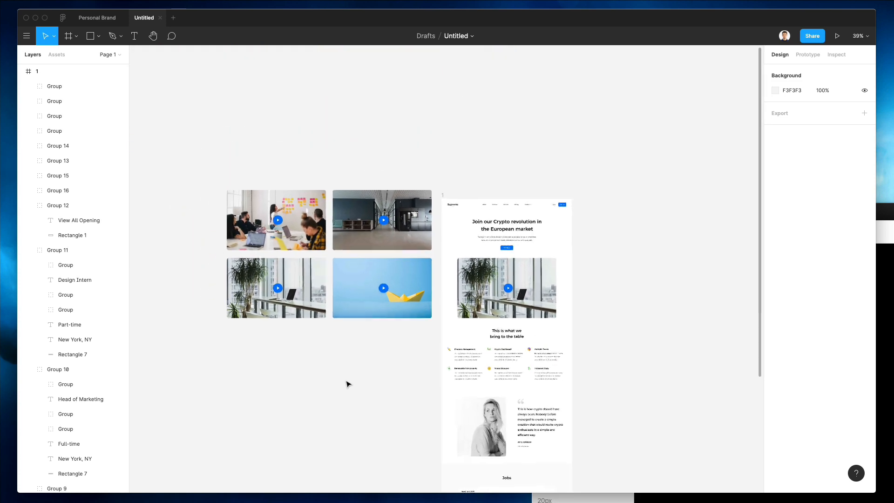
scroll(347, 383, "down", 2)
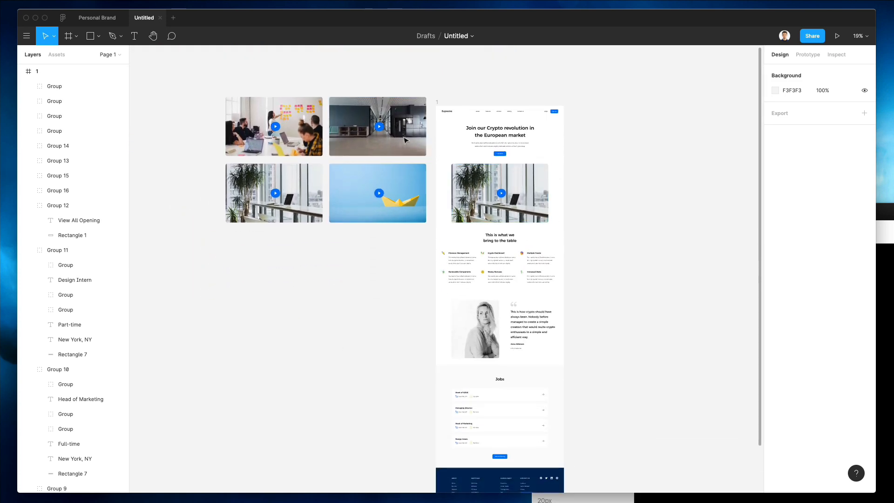
Step: Try the corridor photo as the hero image fill, then undo it
left_click(352, 147)
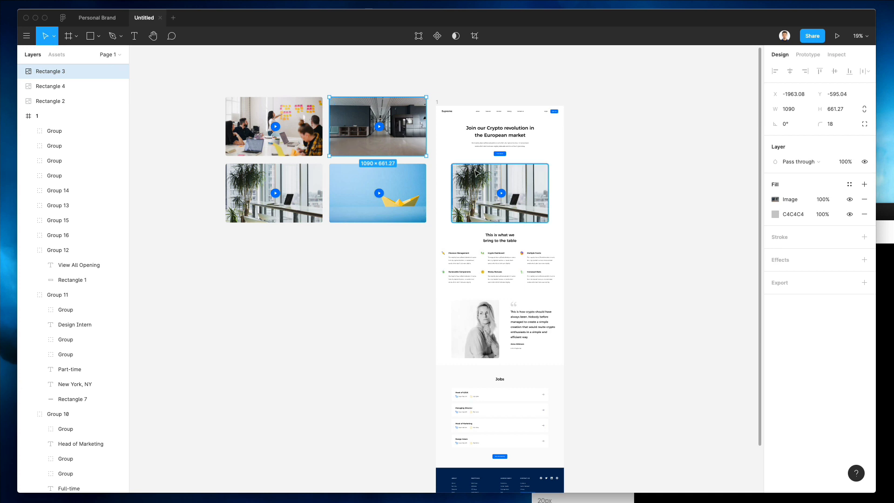
left_click(475, 172)
key("super+alt+v")
left_click(629, 165)
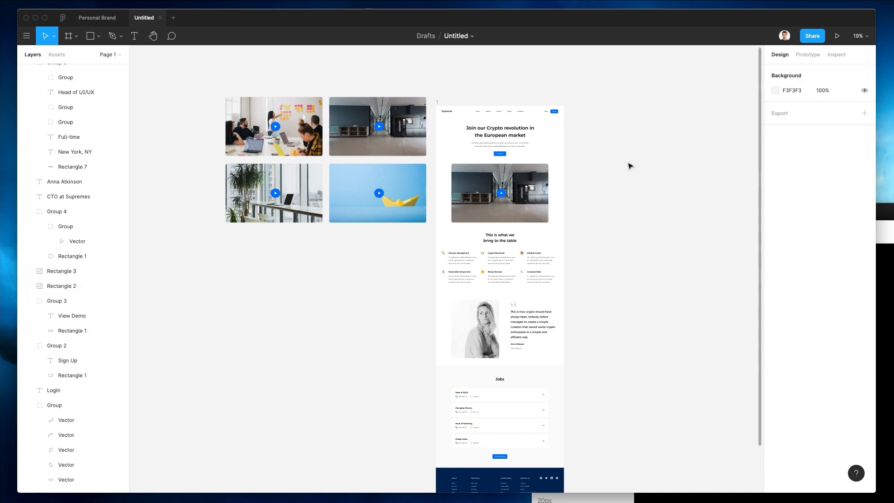
scroll(529, 151, "up", 1)
key("super+z")
key("super+z")
Step: Delete the four spare video thumbnails beside the page
left_click(529, 152)
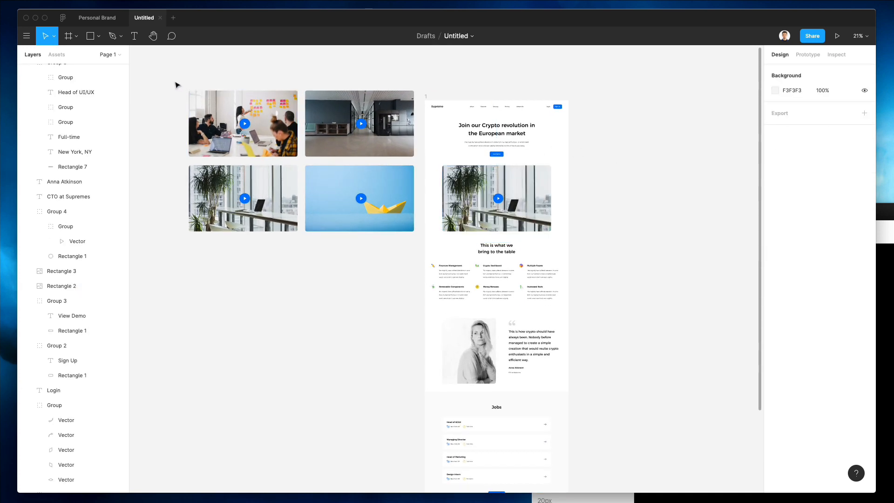
left_click_drag(176, 84, 400, 279)
key("Delete")
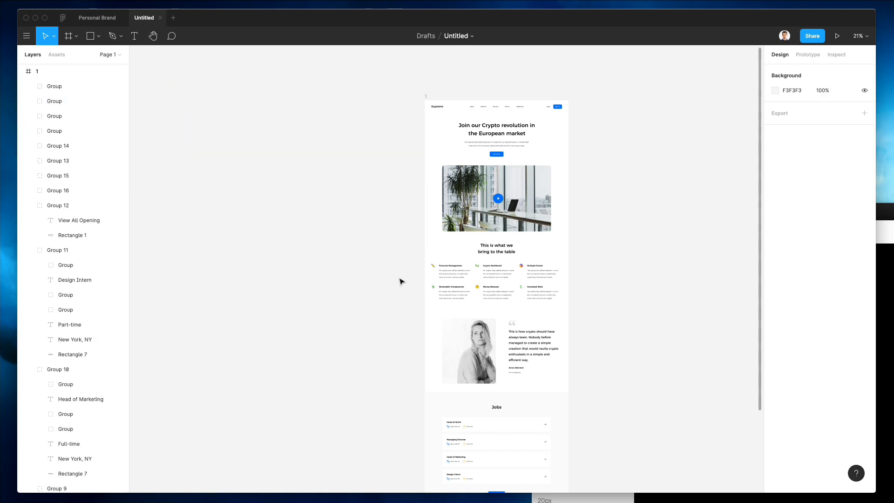
scroll(390, 277, "down", 5)
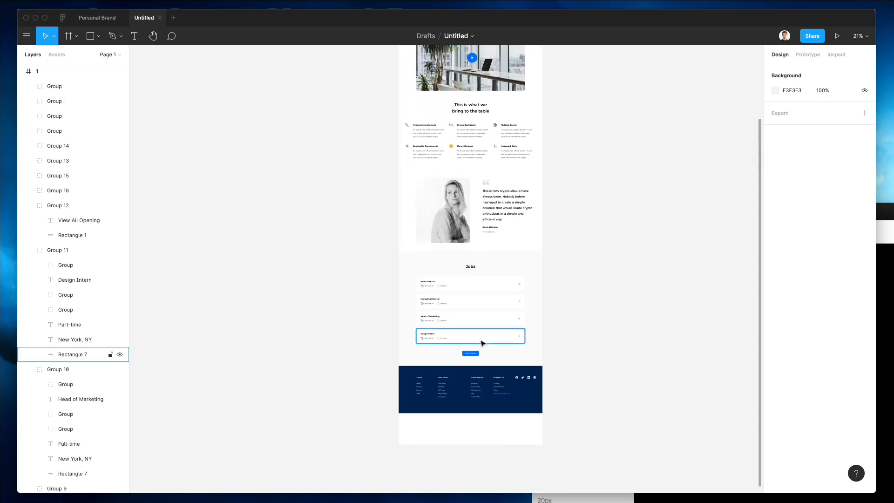
scroll(516, 402, "up", 10)
scroll(515, 402, "down", 5)
scroll(235, 285, "down", 3)
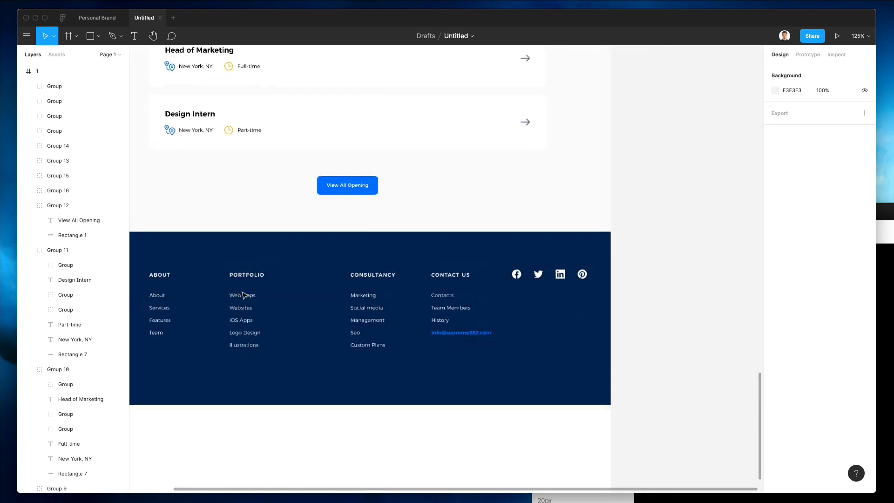
scroll(244, 295, "up", 1)
scroll(244, 295, "left", 2)
Step: Distribute the four footer link columns with even horizontal spacing
left_click_drag(269, 246, 339, 363)
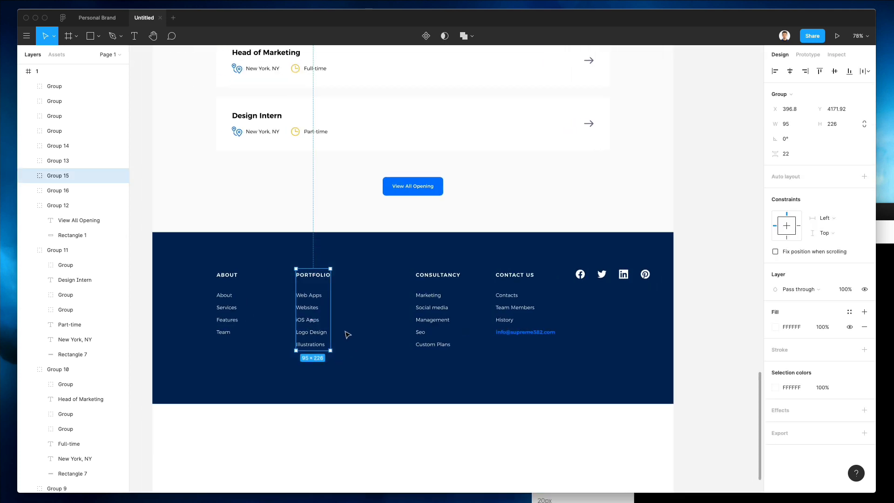
left_click_drag(199, 258, 557, 397)
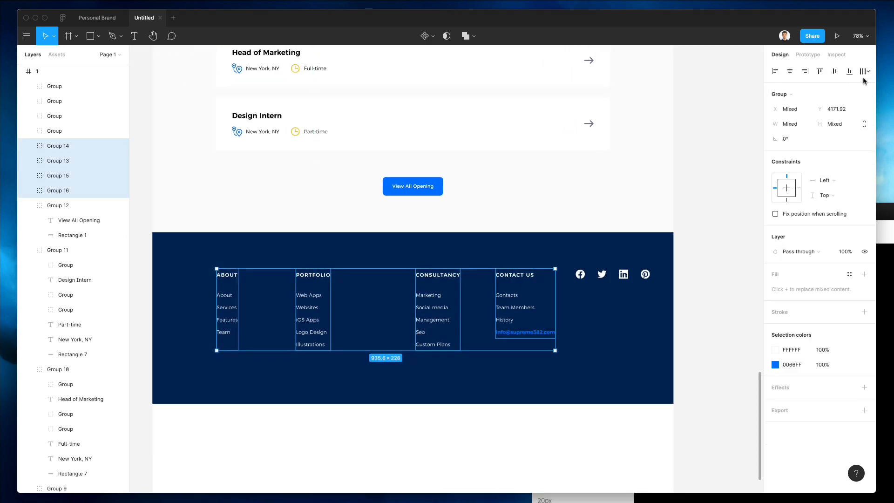
left_click(861, 71)
left_click(791, 114)
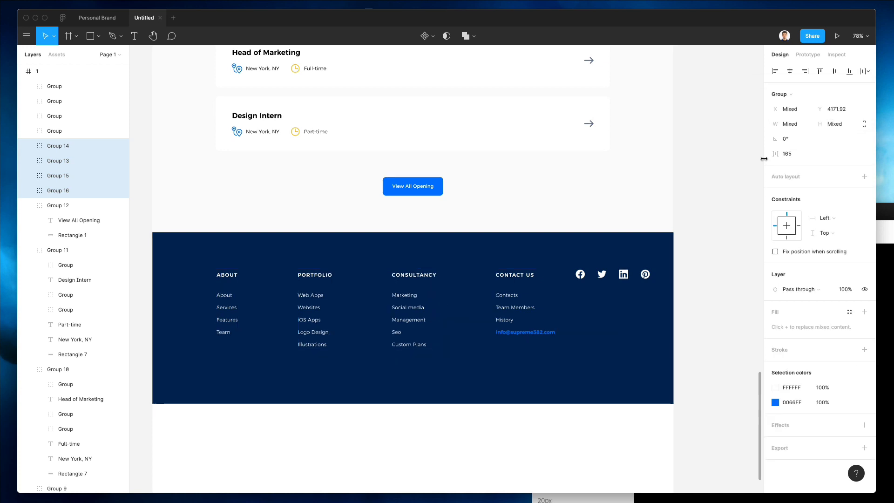
key("Escape")
Step: Set the four social icons to 50% opacity
left_click_drag(558, 255, 672, 295)
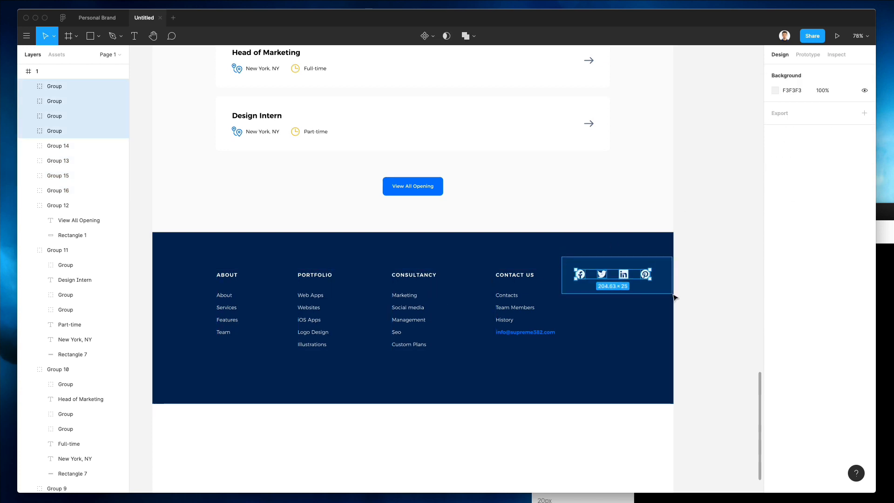
key("5")
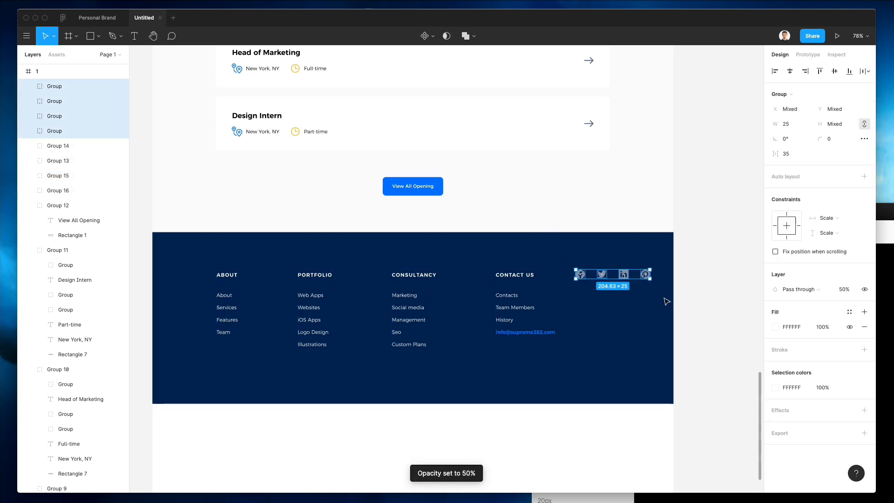
key("Escape")
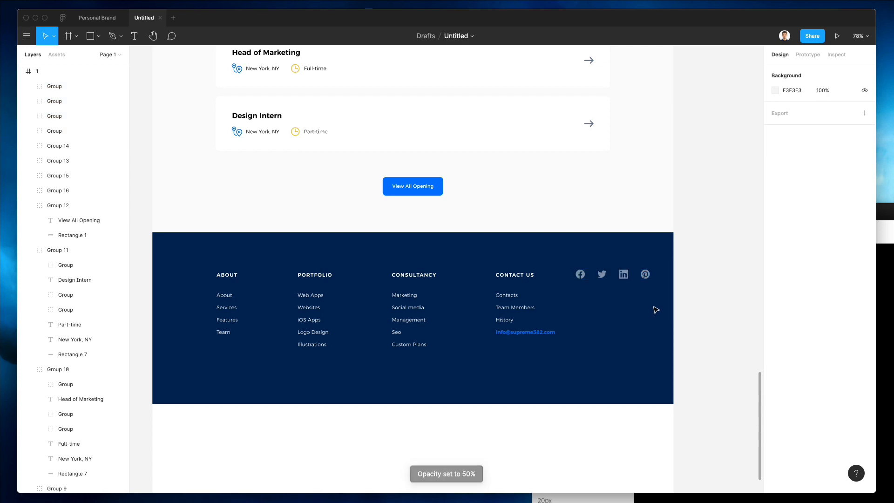
scroll(655, 321, "down", 2)
scroll(653, 320, "up", 5)
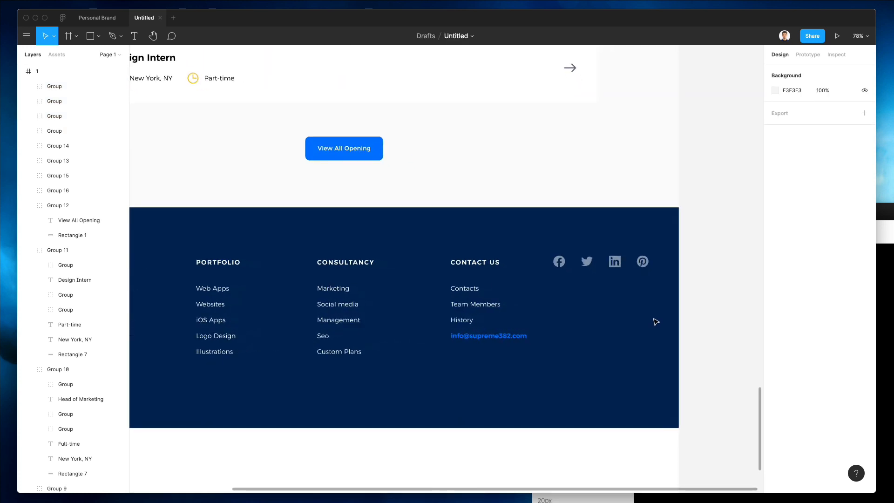
Step: Paste a copy of the Contacts text under the social icons and retype it as the copyright line
double_click(471, 291)
key("super+c")
left_click(658, 312)
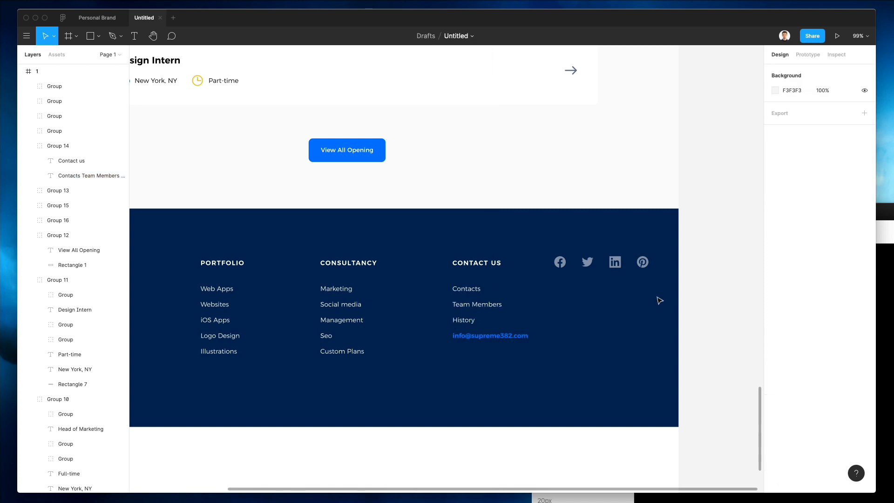
key("super+v")
left_click_drag(471, 290, 572, 278)
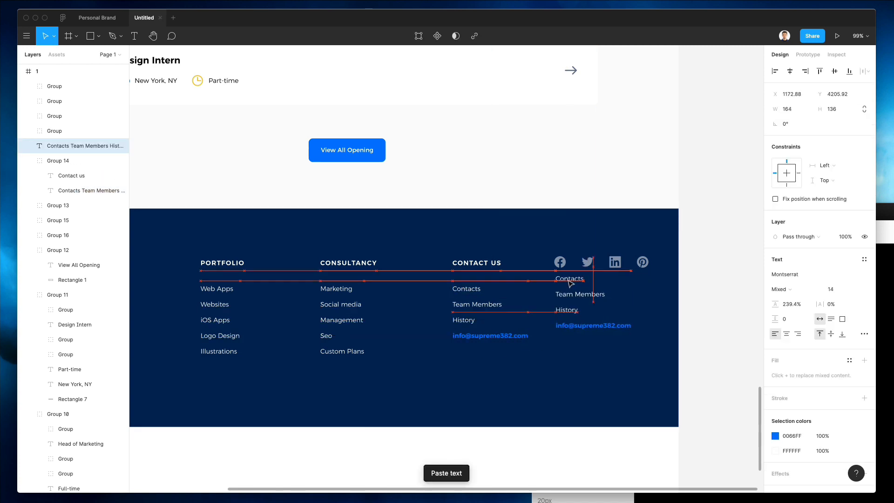
key("Return")
type("Copyr")
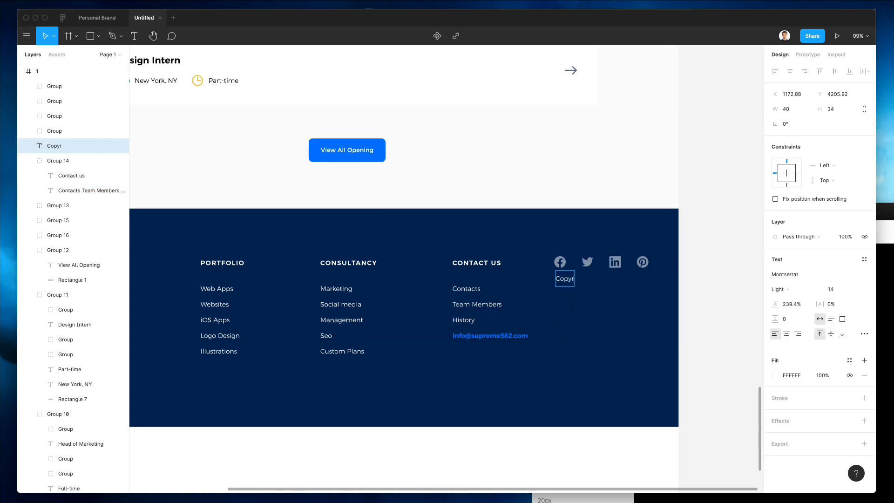
type("ight Supreme")
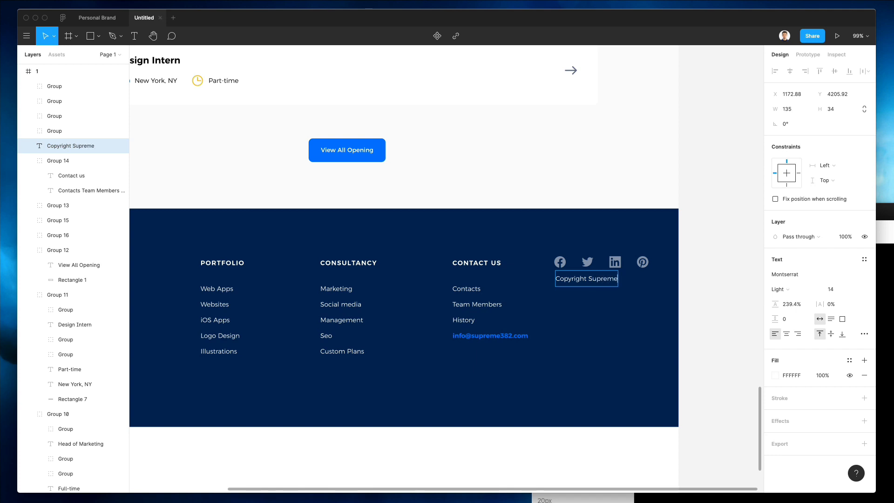
type("s 2021-2022")
Step: Set the copyright text to 13 px and align it with the Facebook icon
left_click(833, 289)
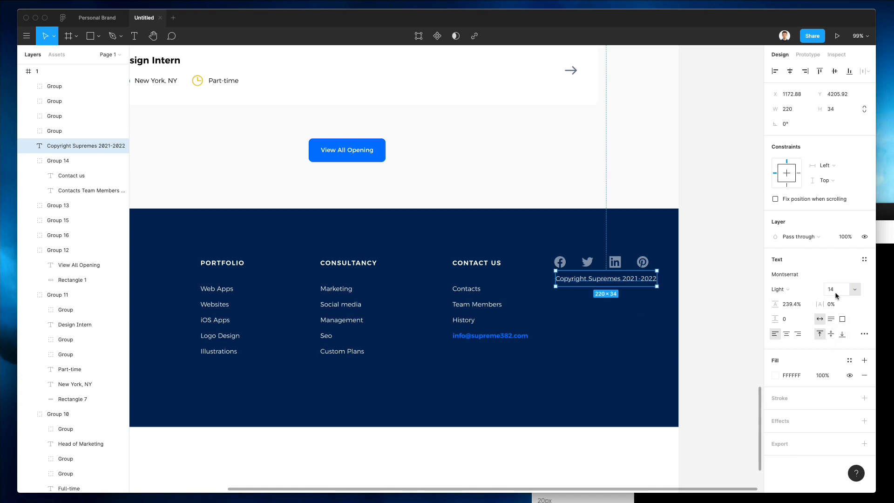
type("13")
key("Return")
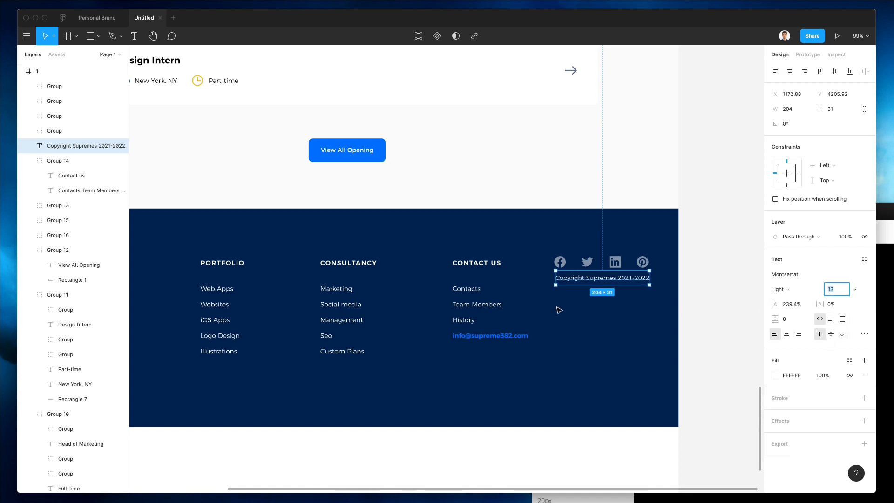
left_click(557, 307)
left_click_drag(563, 280, 560, 278)
left_click_drag(564, 278, 564, 281)
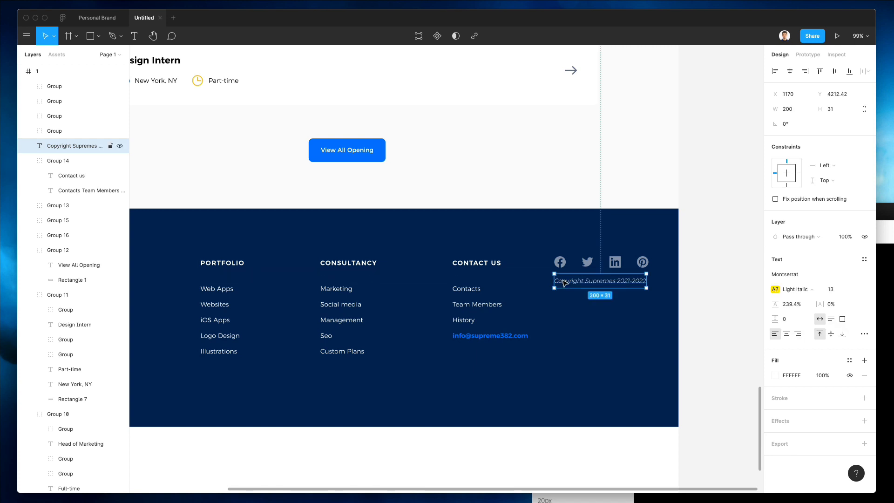
key("Escape")
left_click(634, 281)
key("Escape")
left_click(577, 276)
left_click_drag(577, 276, 576, 274)
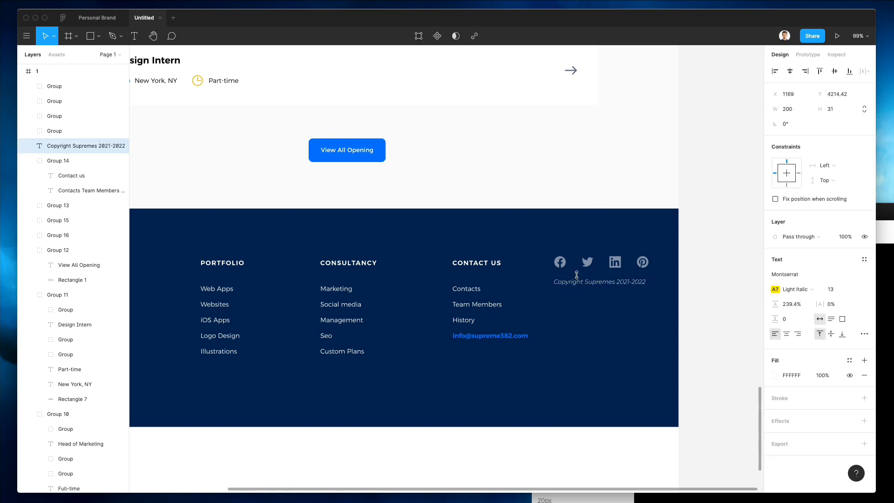
key("Escape")
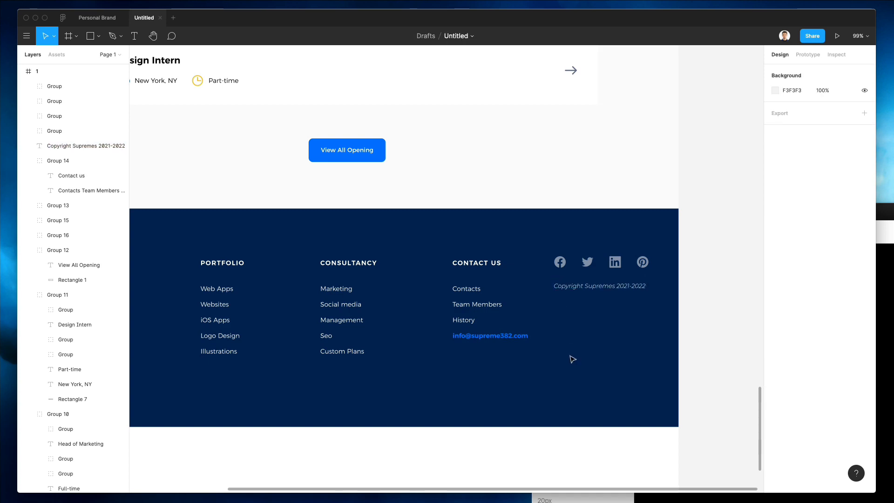
Step: Drag the page frame's bottom edge up to the navy footer, trimming it to 1440 × 4516
scroll(573, 359, "down", 5)
scroll(572, 359, "up", 10)
scroll(573, 359, "up", 6)
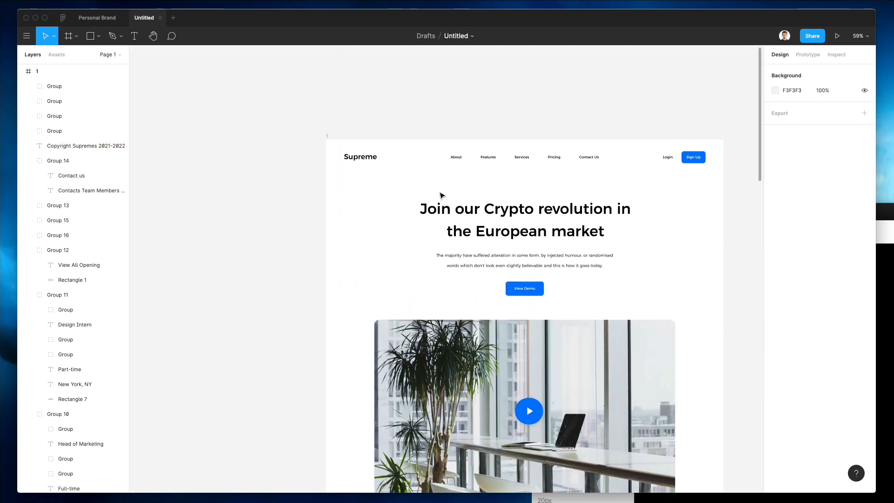
left_click(370, 188)
scroll(395, 195, "down", 6)
scroll(419, 199, "down", 15)
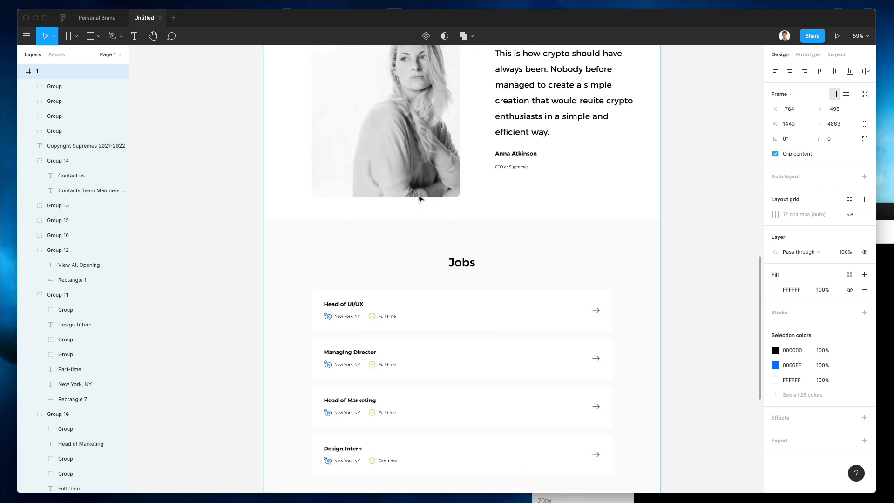
scroll(419, 198, "right", 3)
left_click_drag(358, 333, 352, 238)
Step: Deselect the frame and review the full landing page layout
scroll(445, 281, "left", 3)
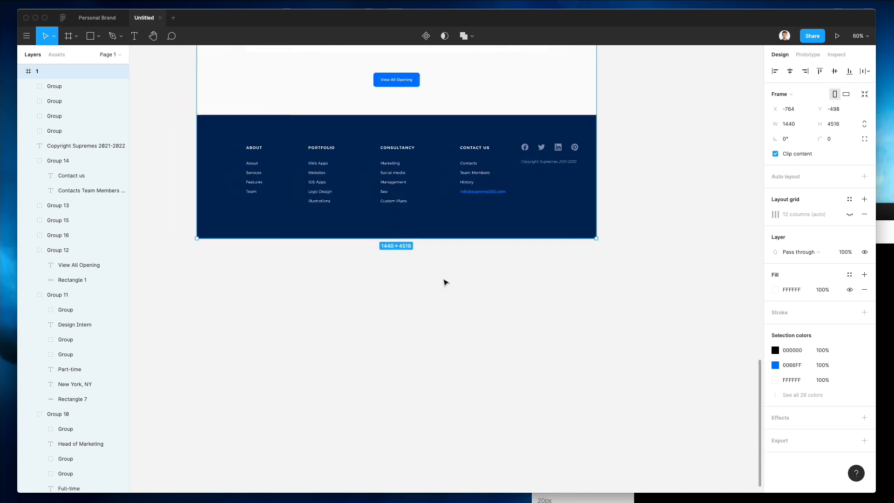
left_click(445, 281)
scroll(445, 281, "down", 3)
scroll(445, 281, "up", 7)
scroll(445, 281, "up", 10)
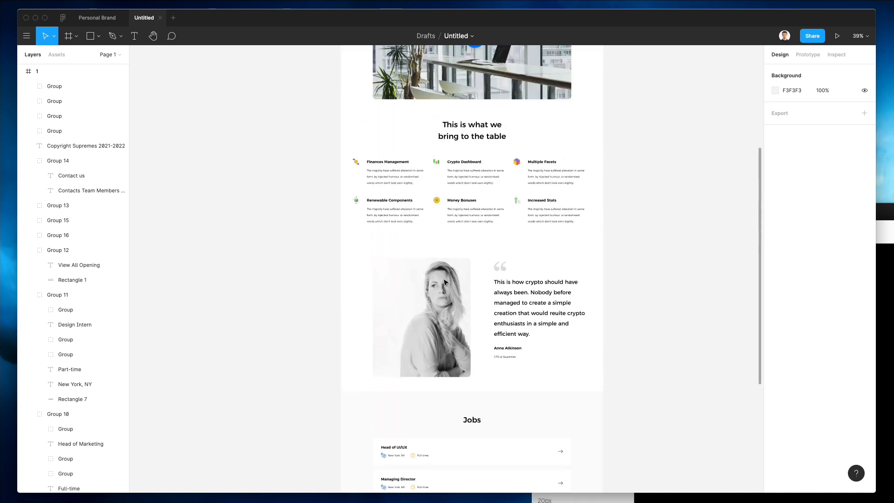
scroll(445, 281, "right", 2)
scroll(445, 282, "down", 8)
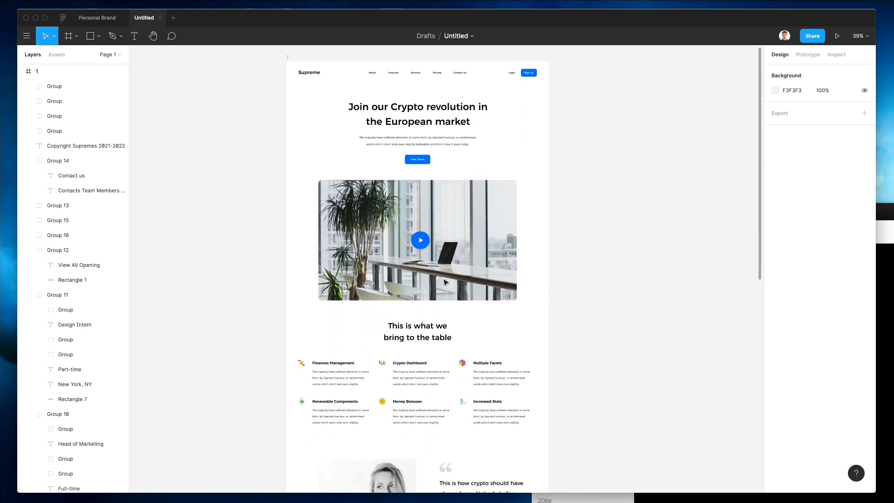